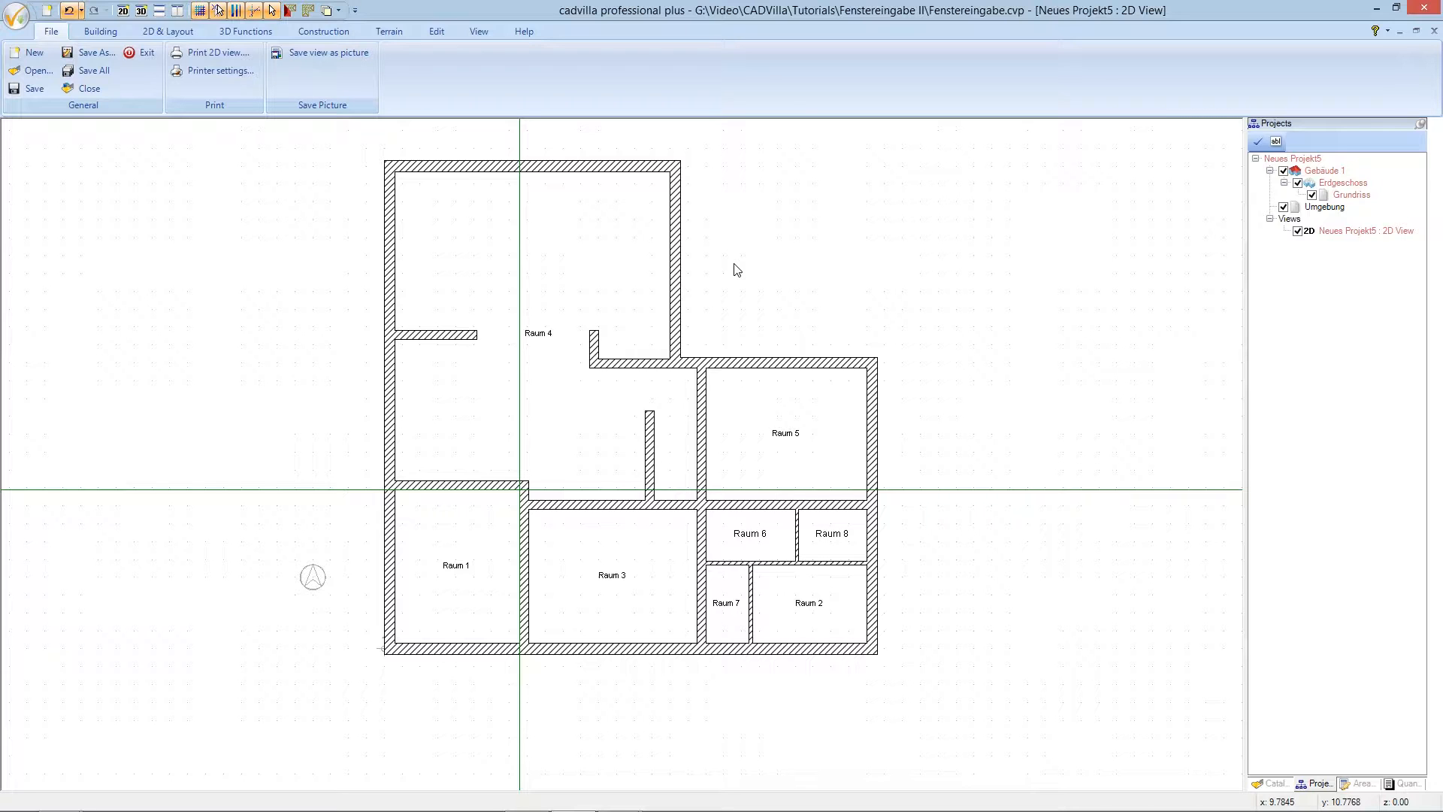
- Start inserting a window construction and switch off the grid and the line width display
{"action": "left_click", "coordinate": [102, 33]}
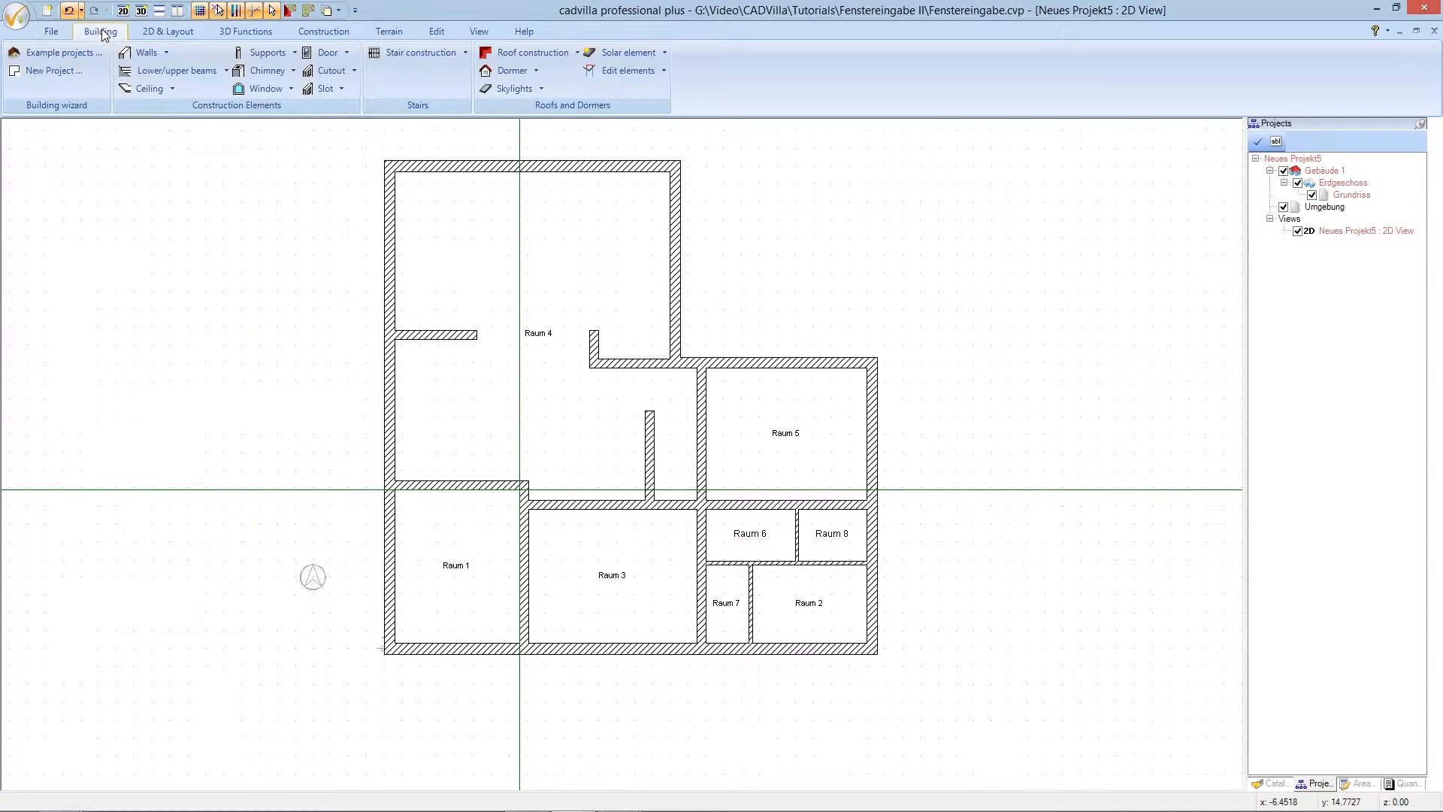
{"action": "left_click", "coordinate": [285, 92]}
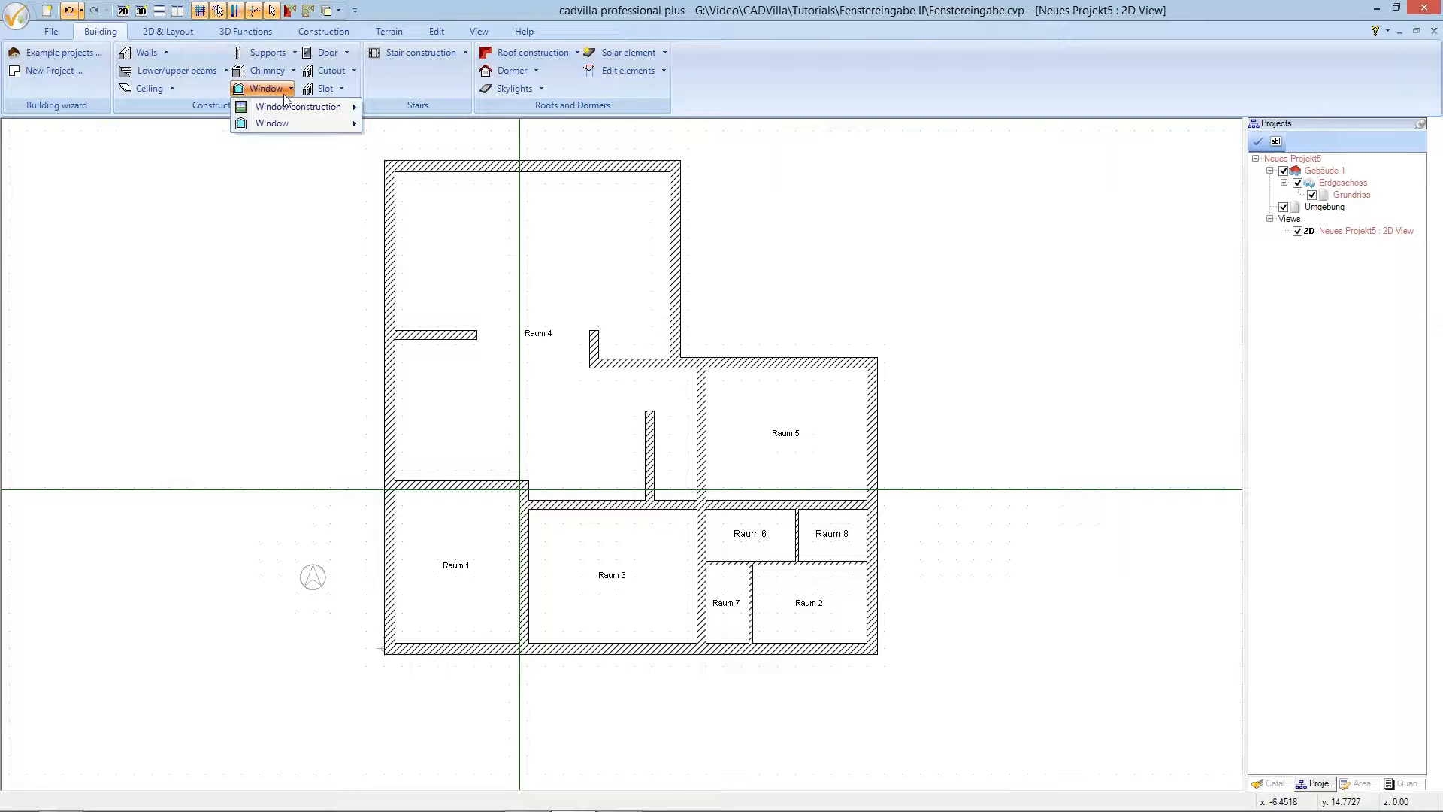
{"action": "mouse_move", "coordinate": [301, 106]}
{"action": "left_click", "coordinate": [398, 111]}
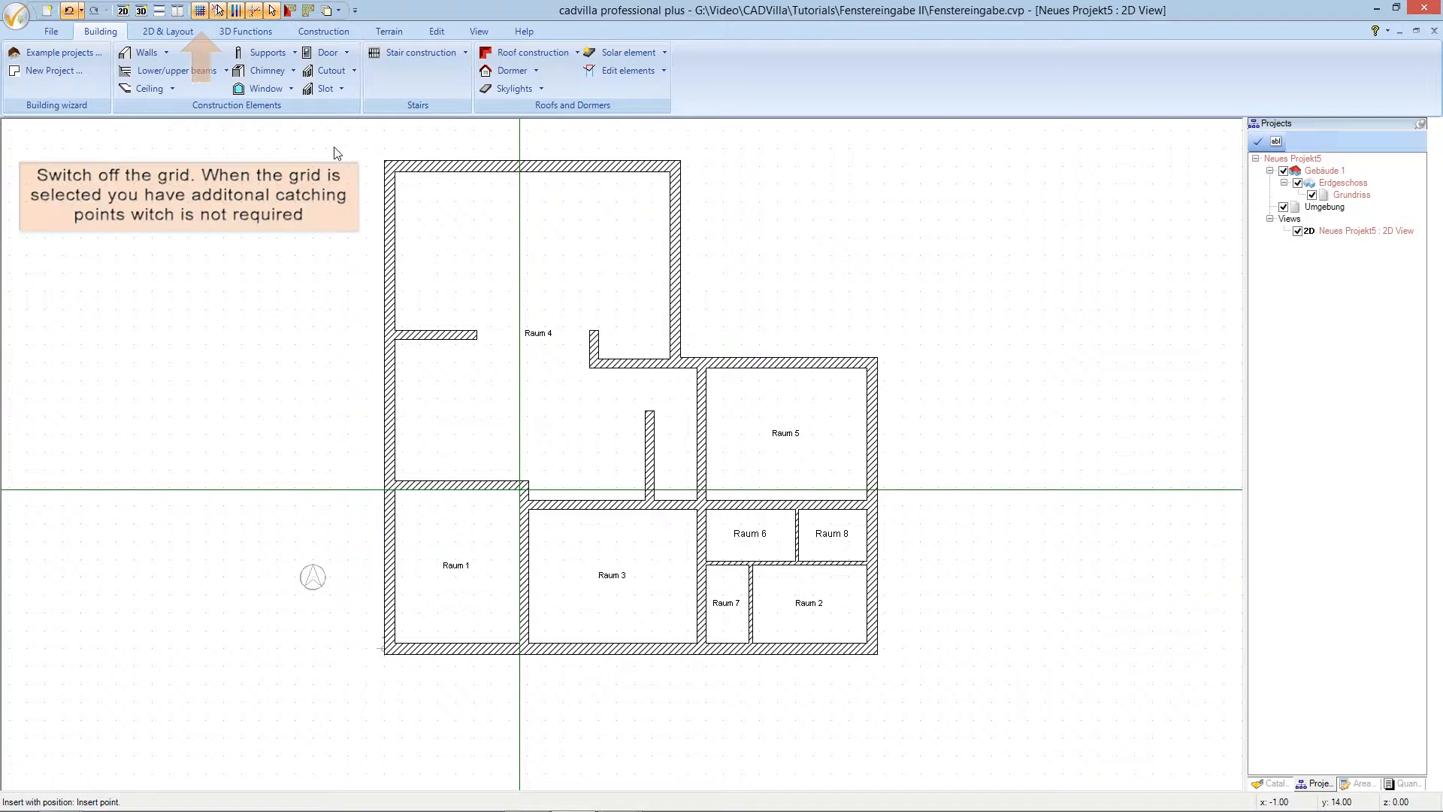
{"action": "left_click", "coordinate": [200, 12]}
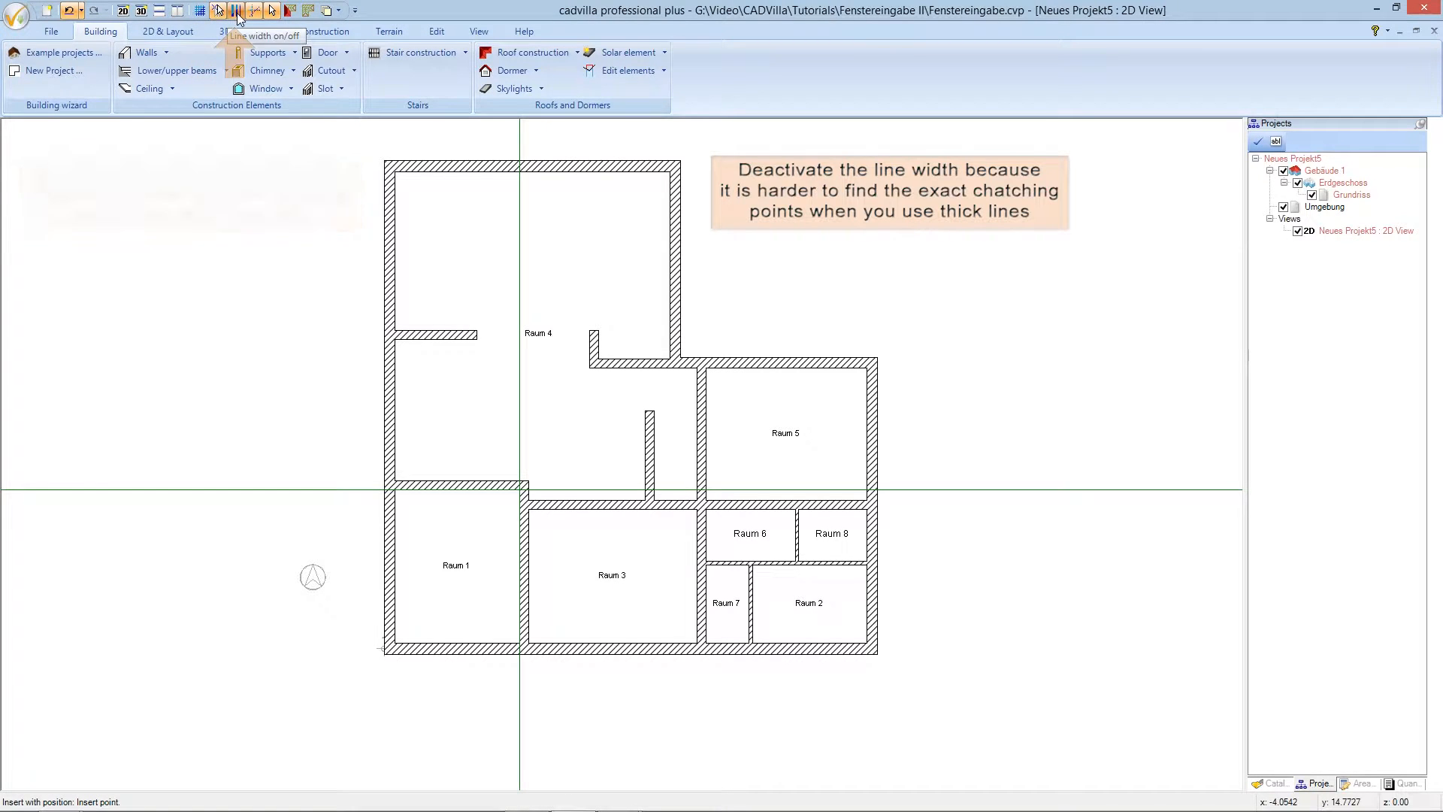
{"action": "left_click", "coordinate": [236, 11]}
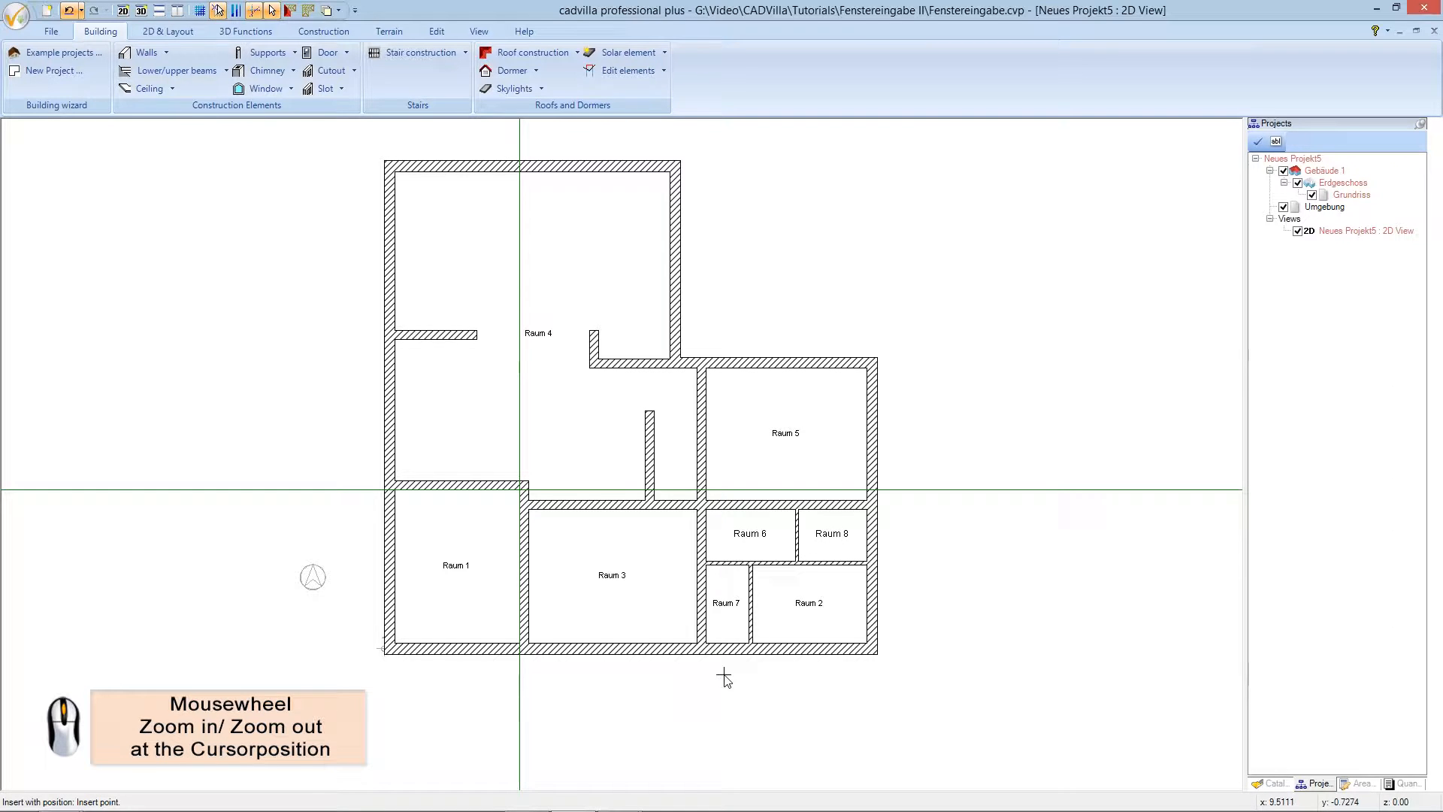
- Insert a window in the lower exterior wall of Raum 7, using the centre point between the room's two lower inside corners
{"action": "scroll", "coordinate": [724, 676], "scroll_direction": "up", "scroll_amount": 1}
{"action": "scroll", "coordinate": [724, 676], "scroll_direction": "up", "scroll_amount": 1}
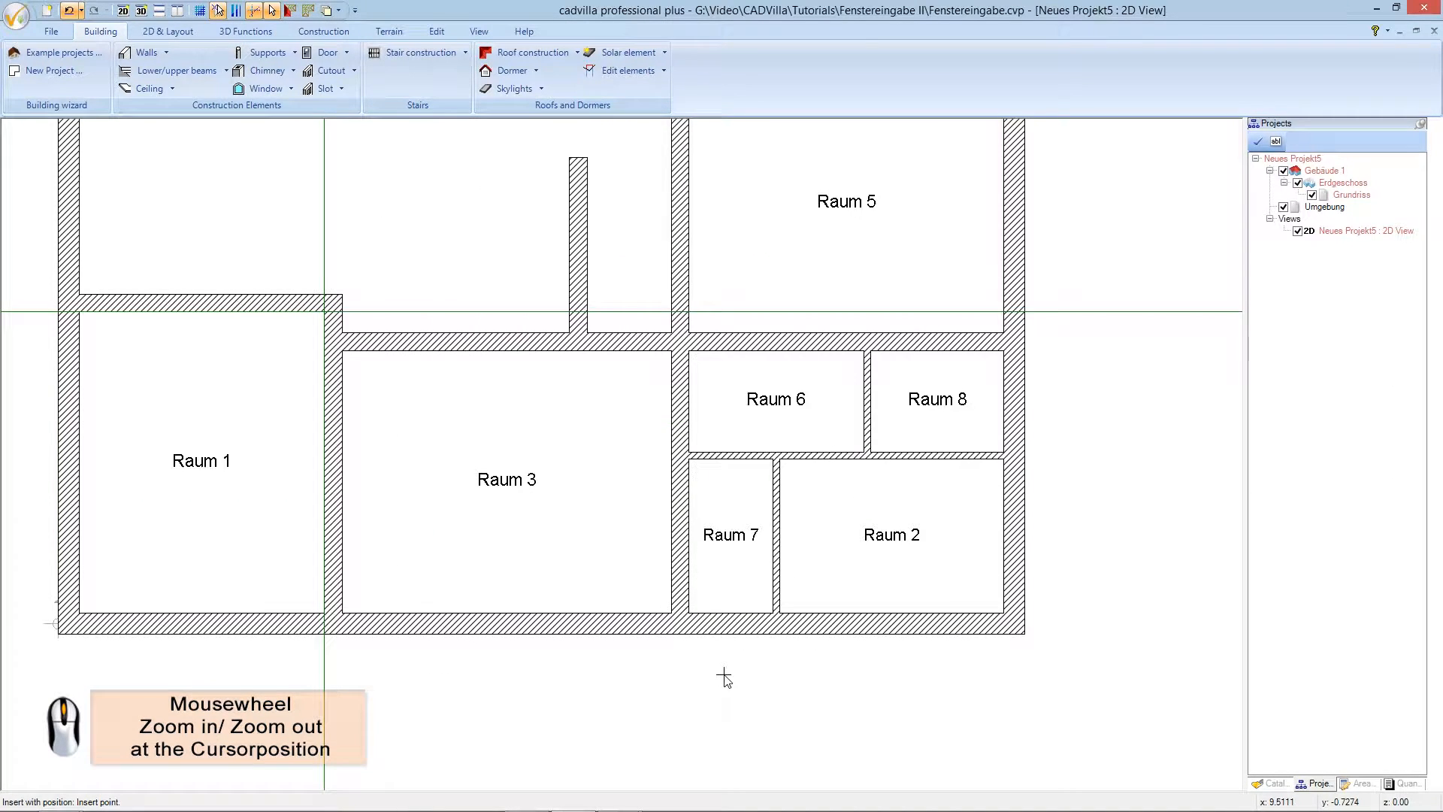
{"action": "scroll", "coordinate": [724, 677], "scroll_direction": "up", "scroll_amount": 1}
{"action": "key", "text": "Up"}
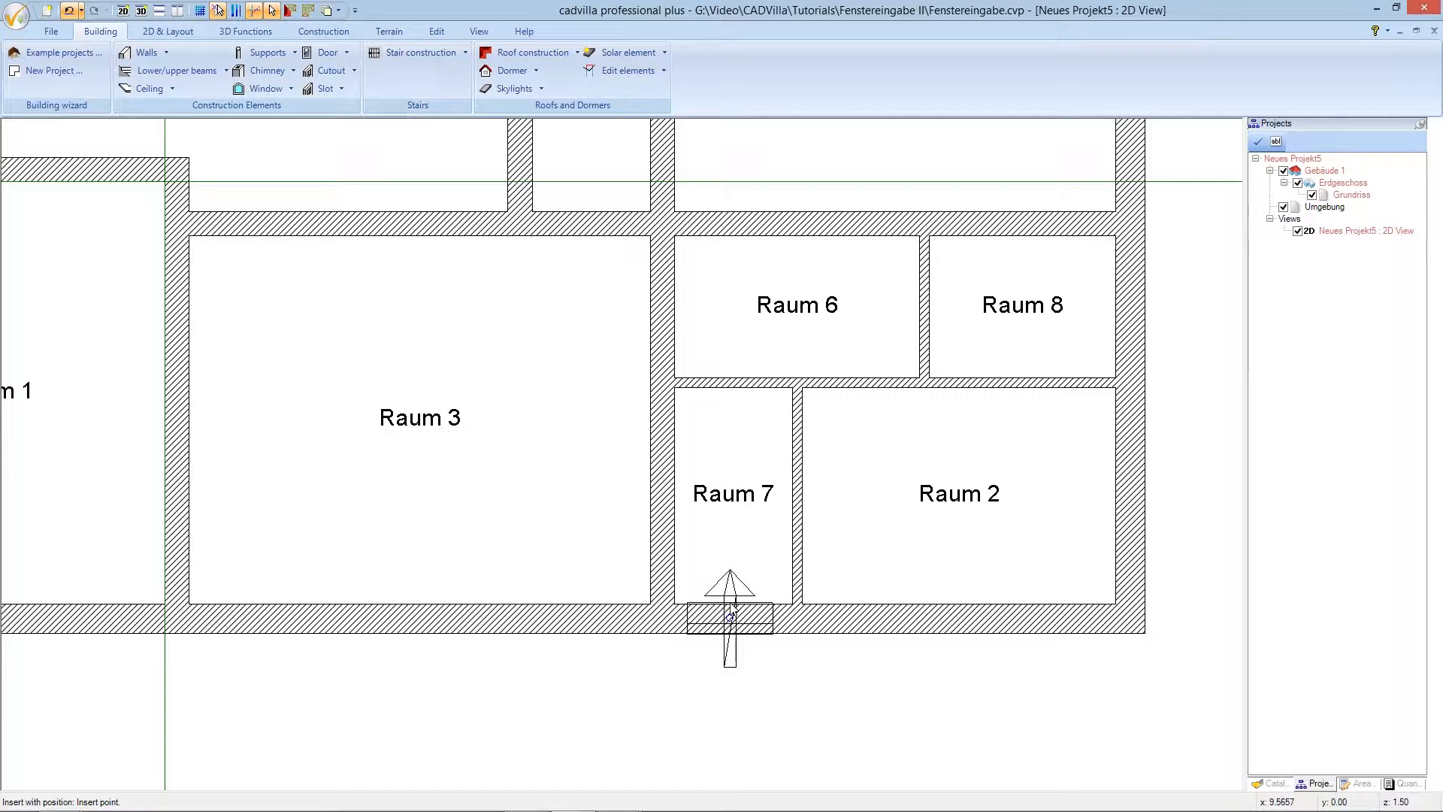
{"action": "right_click", "coordinate": [732, 609]}
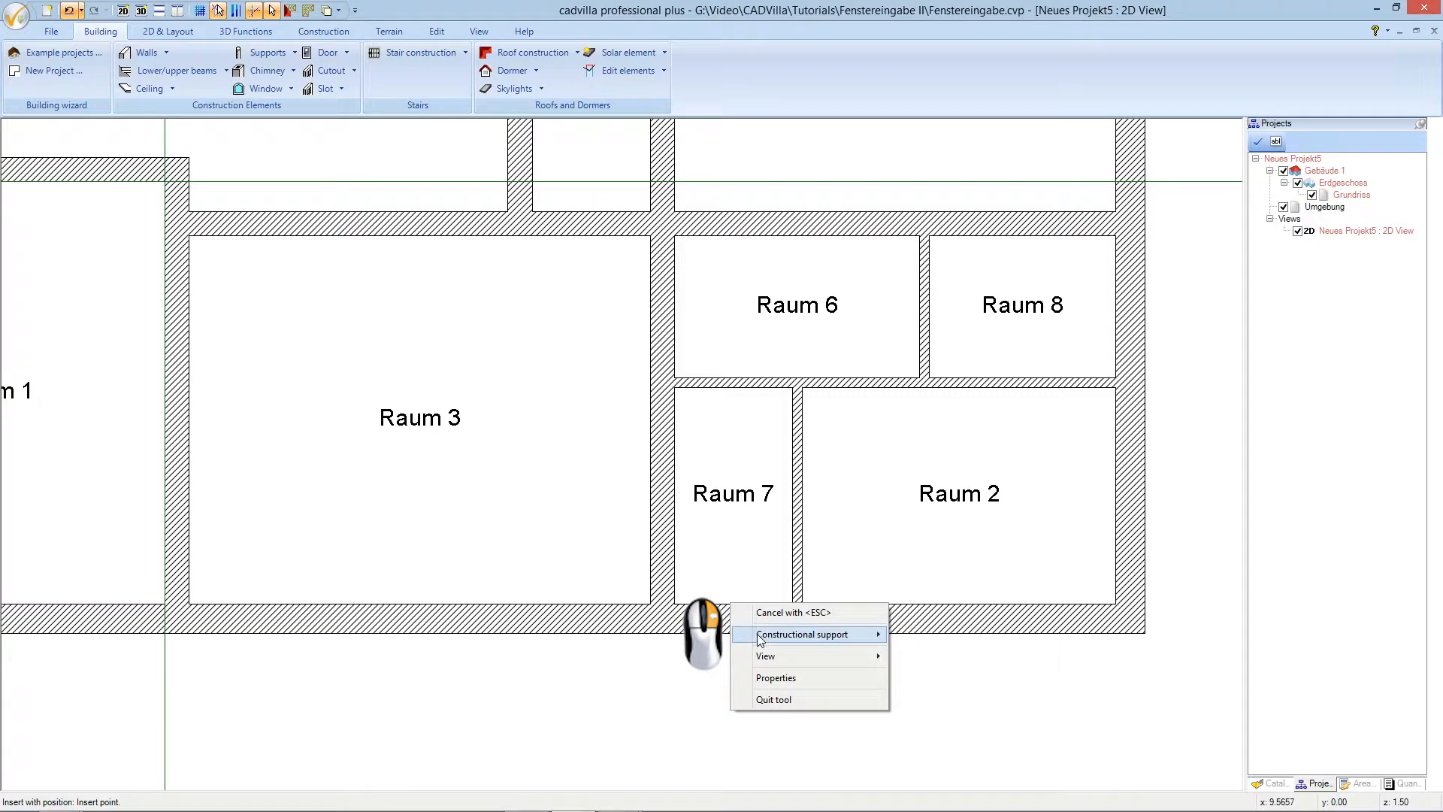
{"action": "mouse_move", "coordinate": [774, 639]}
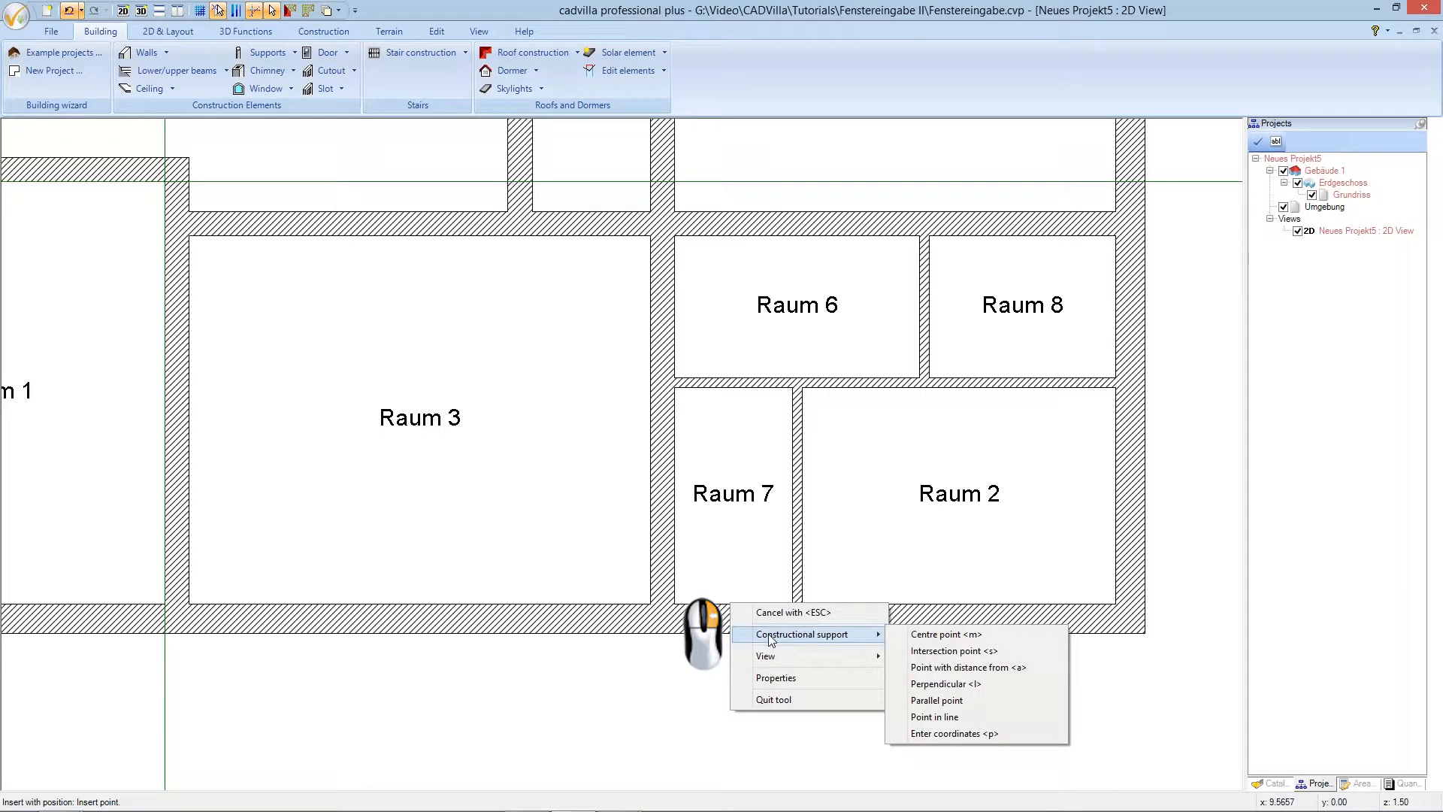
{"action": "left_click", "coordinate": [917, 636]}
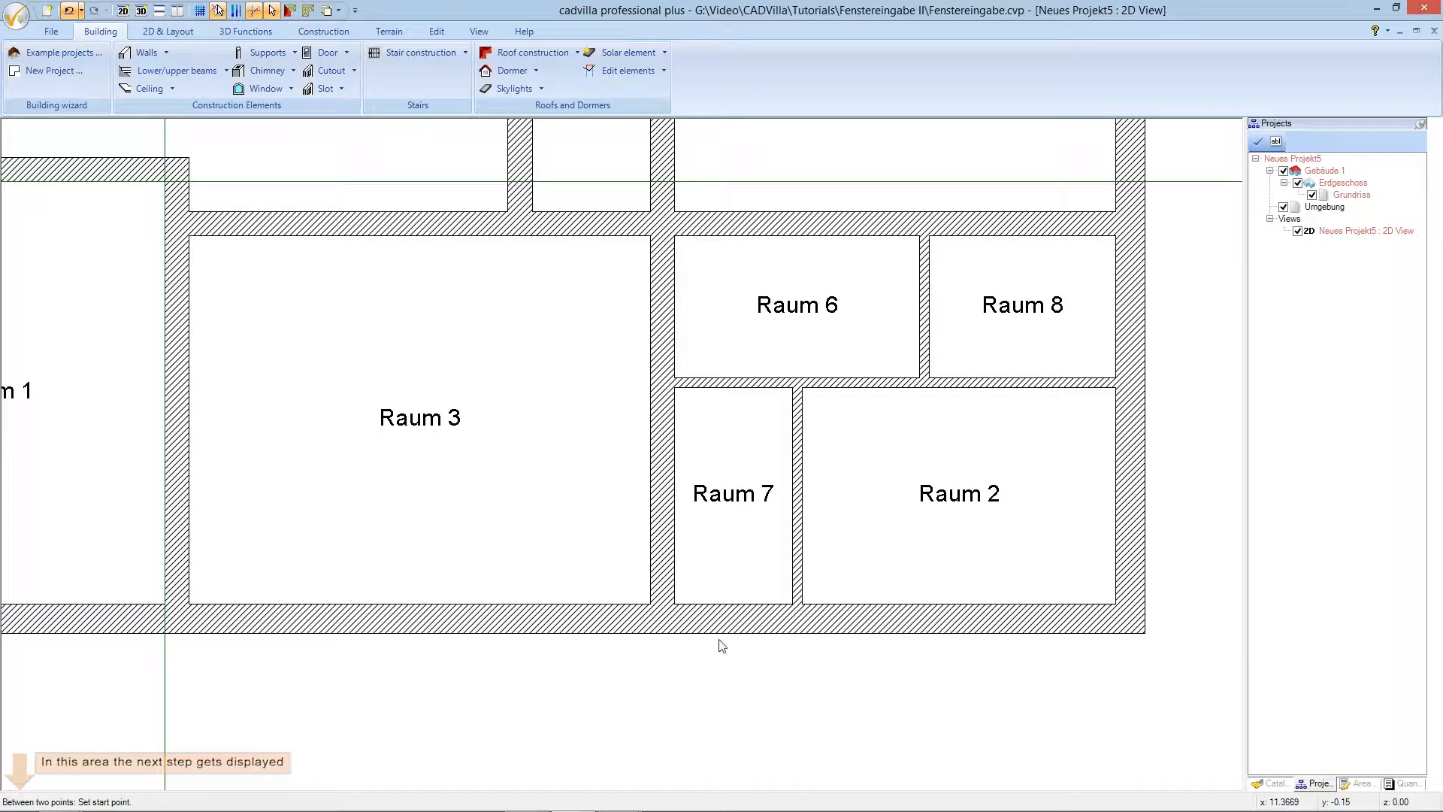
{"action": "left_click", "coordinate": [677, 607]}
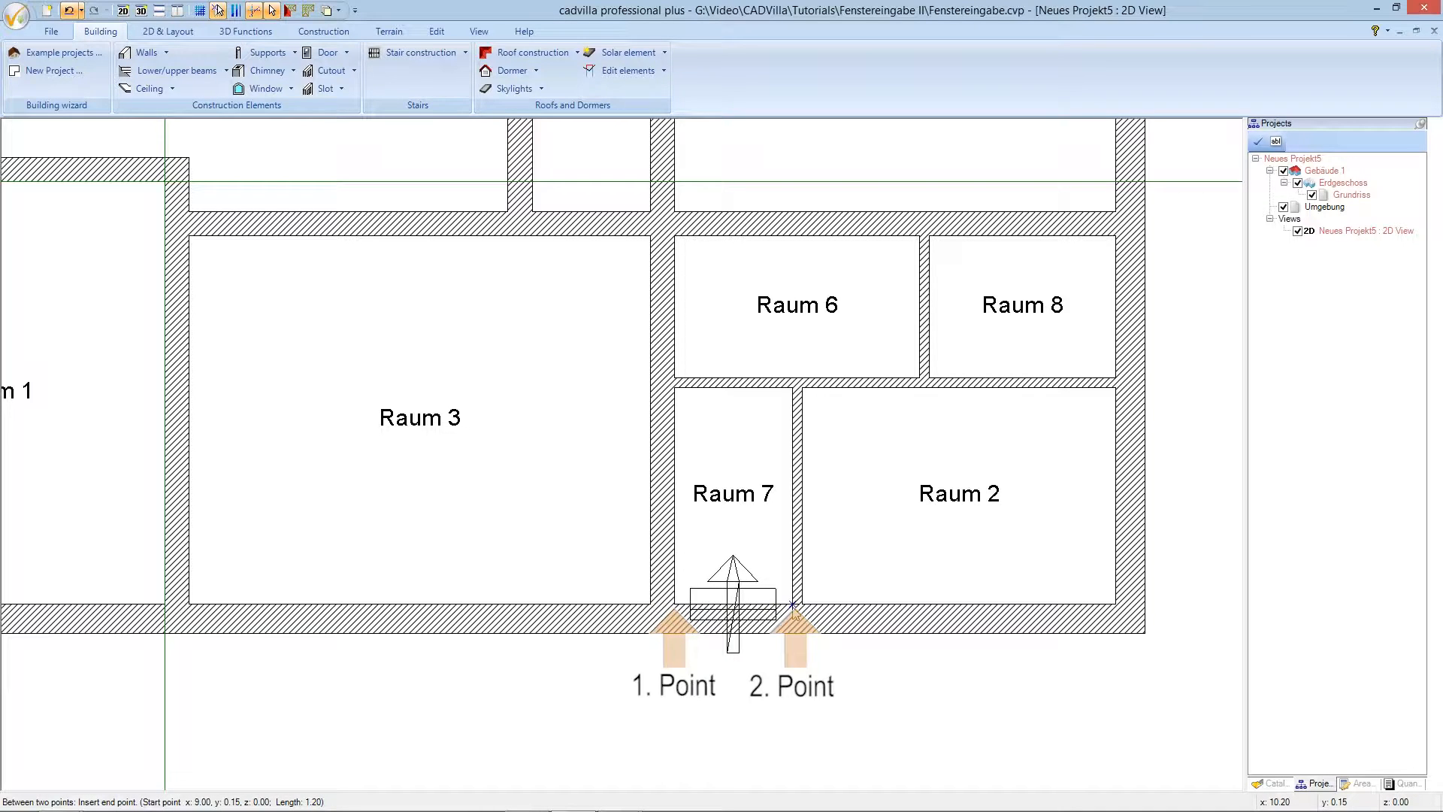
{"action": "left_click", "coordinate": [794, 605]}
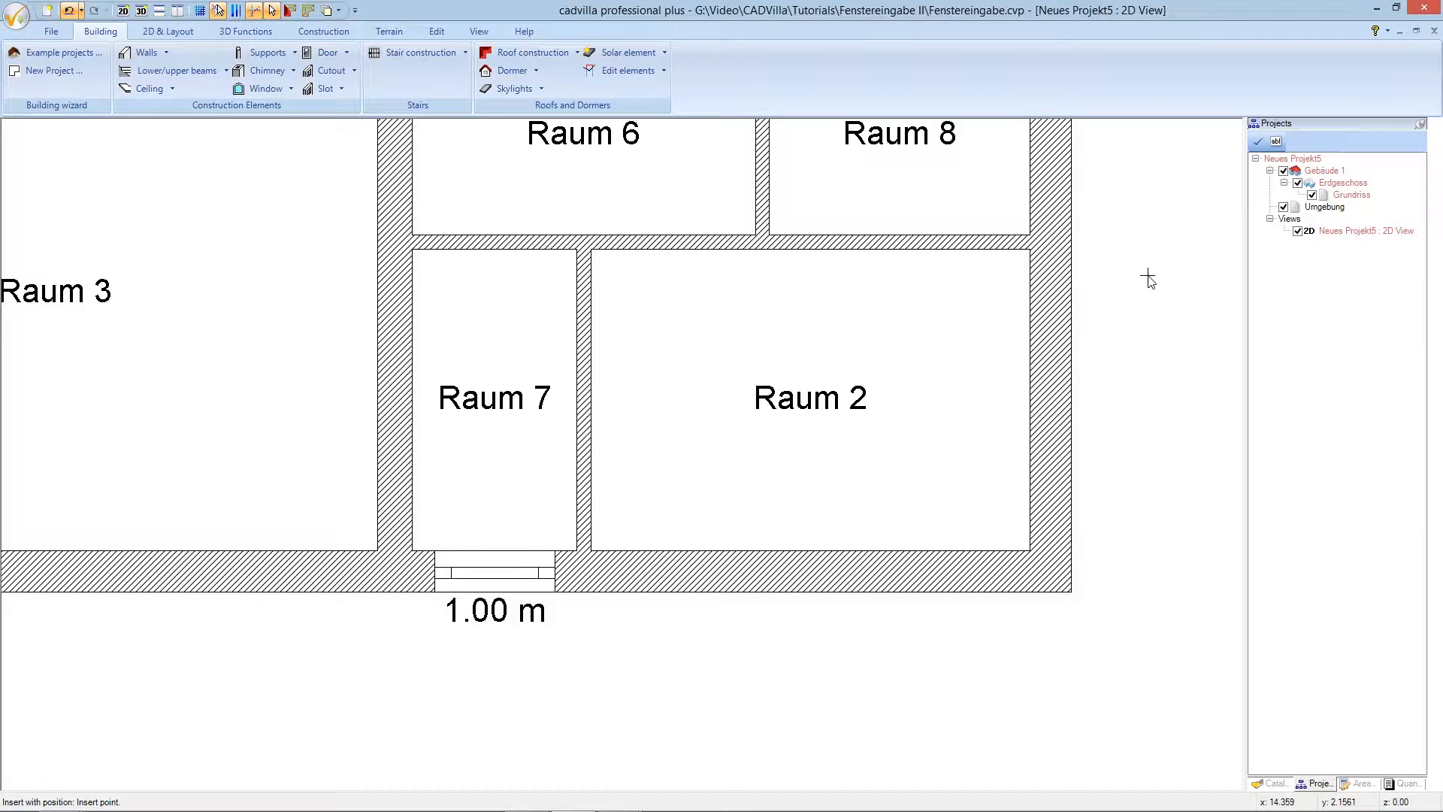
- Insert a window in Raum 2's lower exterior wall, with its right edge as reference point 2.125 m from the room's lower right inside corner
{"action": "key", "text": "a"}
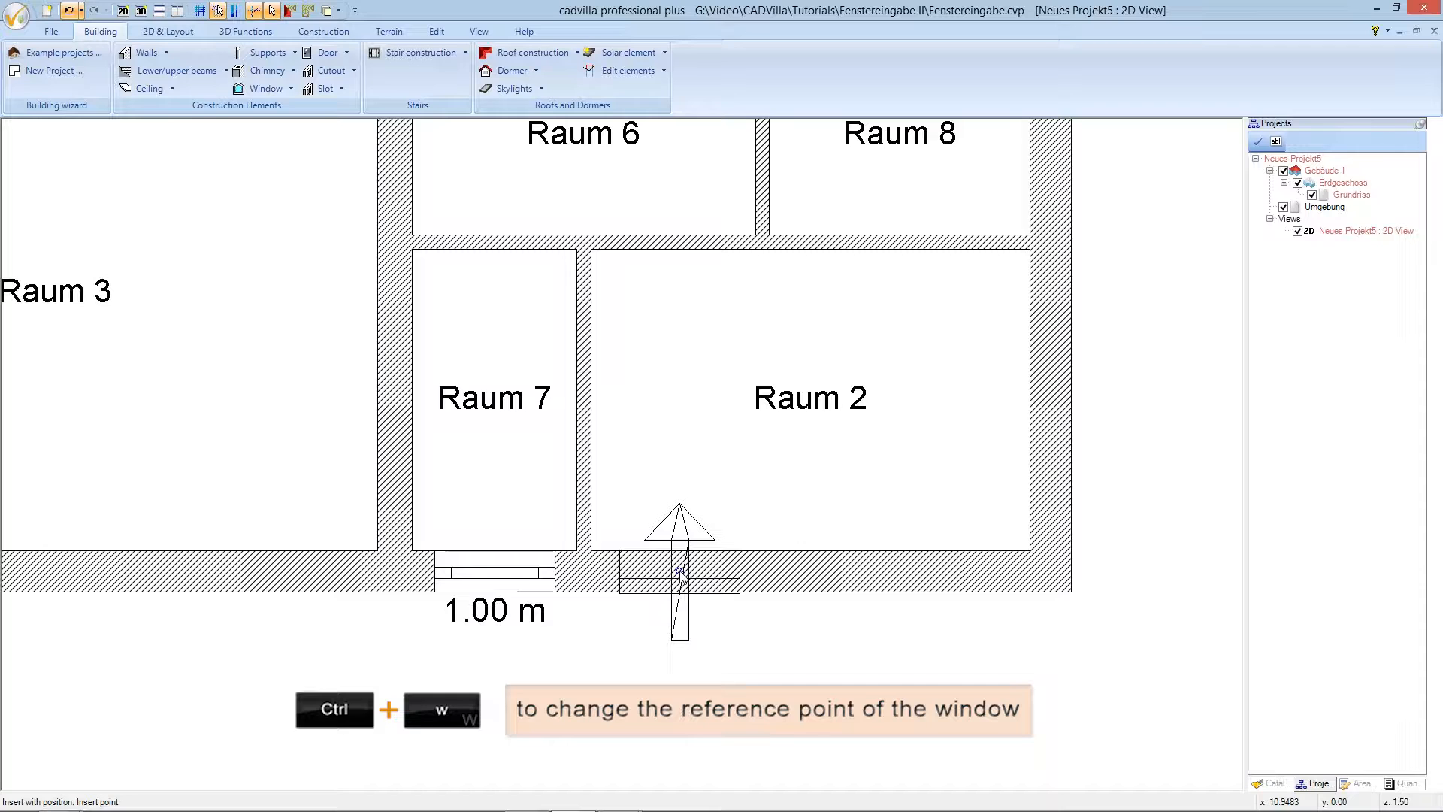
{"action": "key", "text": "ctrl+w"}
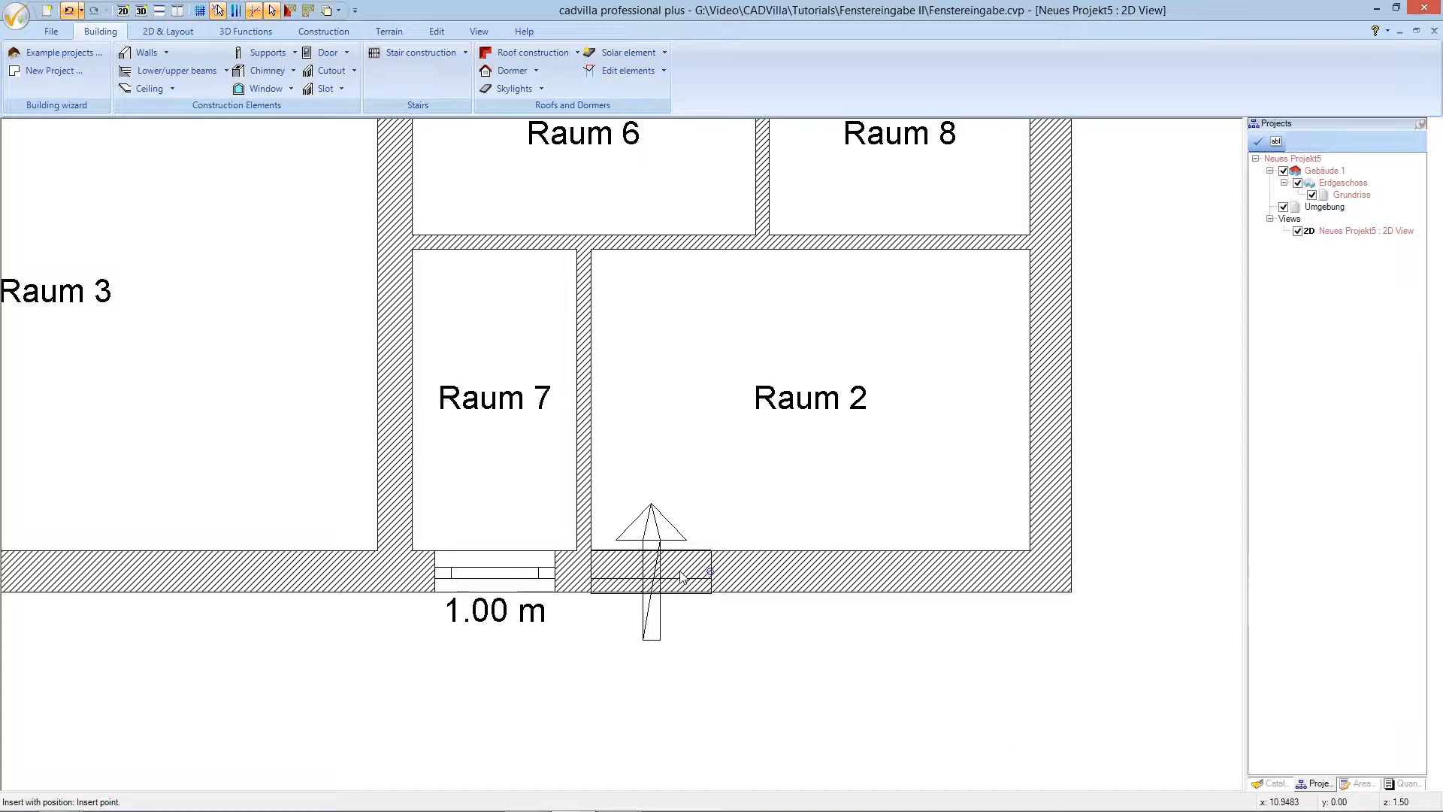
{"action": "right_click", "coordinate": [704, 576]}
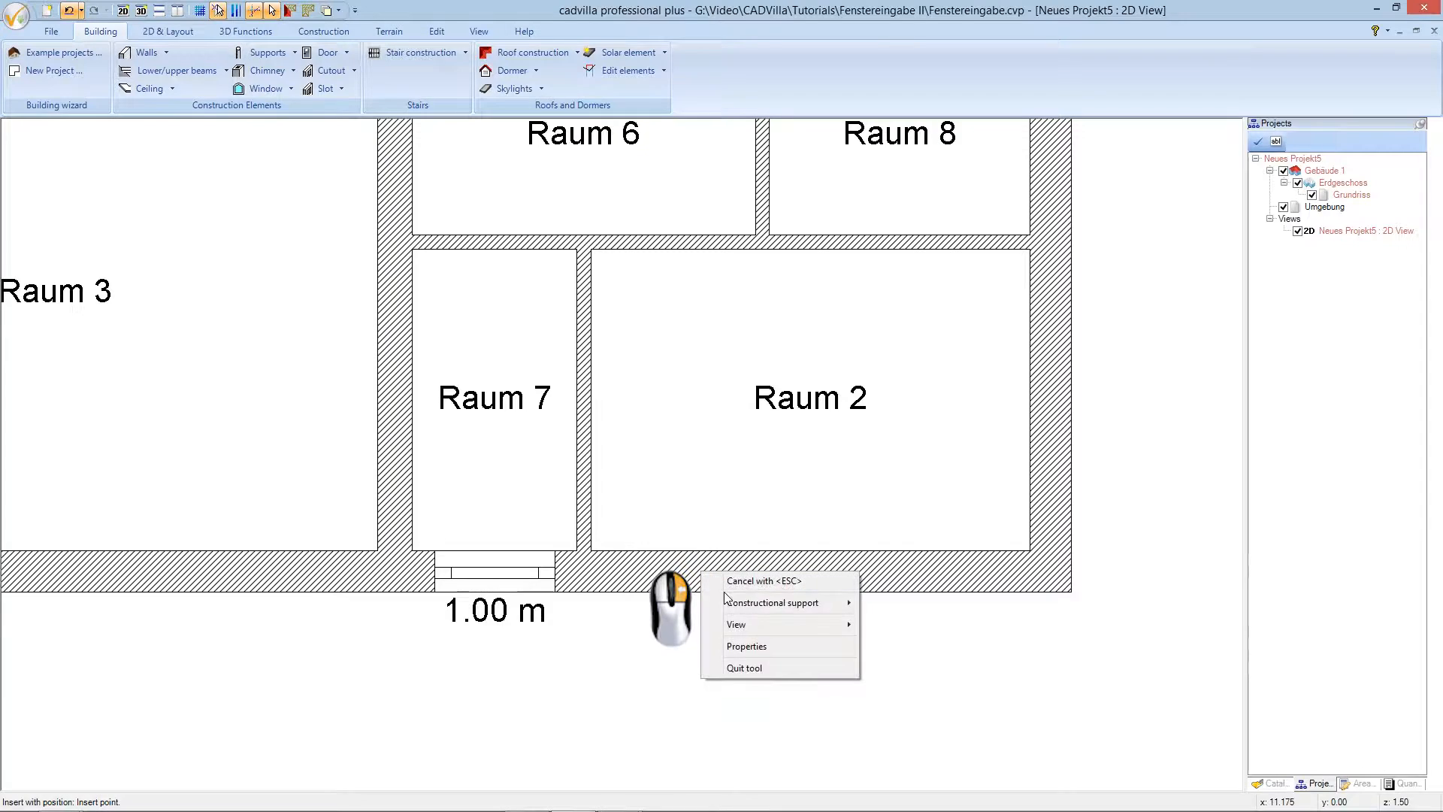
{"action": "mouse_move", "coordinate": [733, 605]}
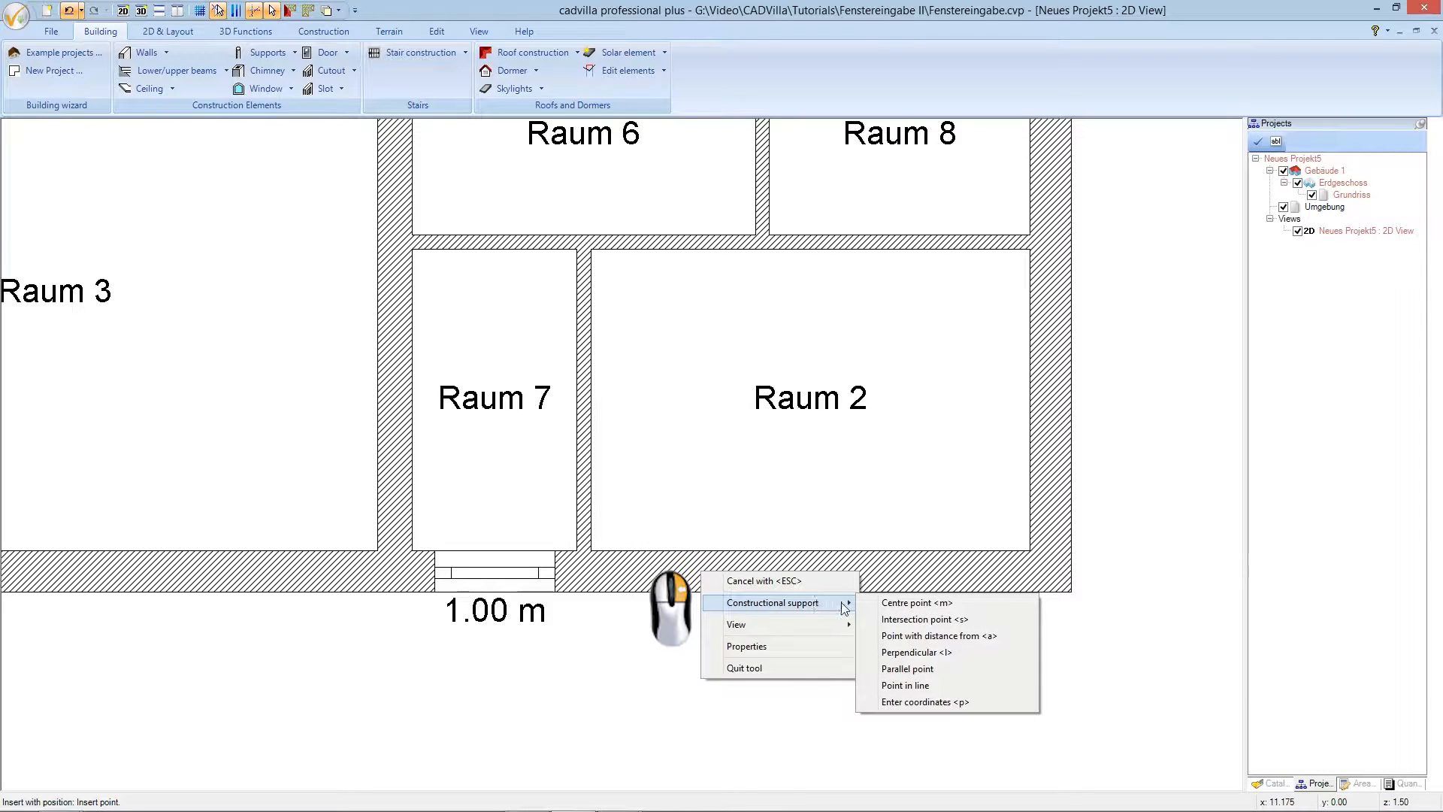
{"action": "left_click", "coordinate": [939, 637]}
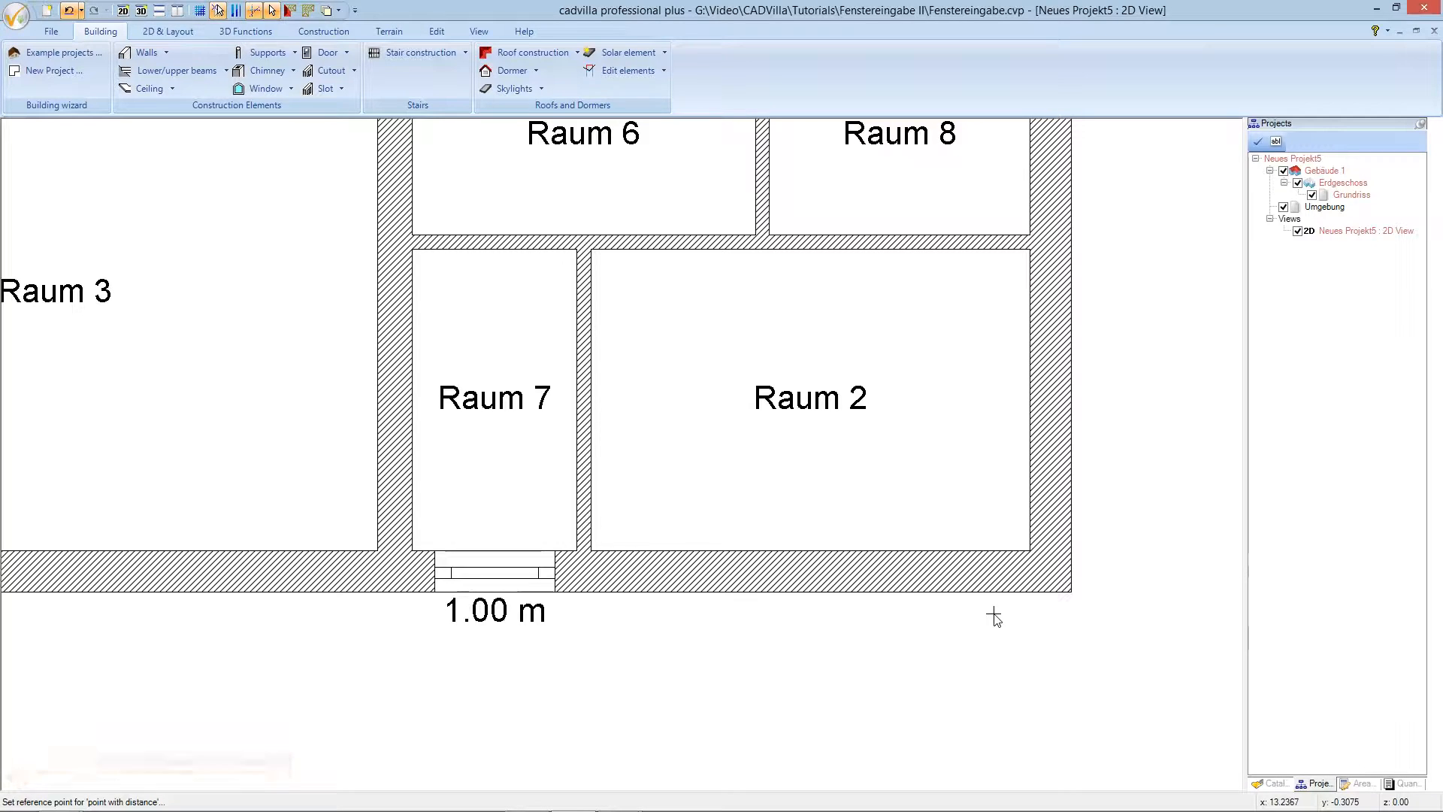
{"action": "left_click", "coordinate": [1030, 557]}
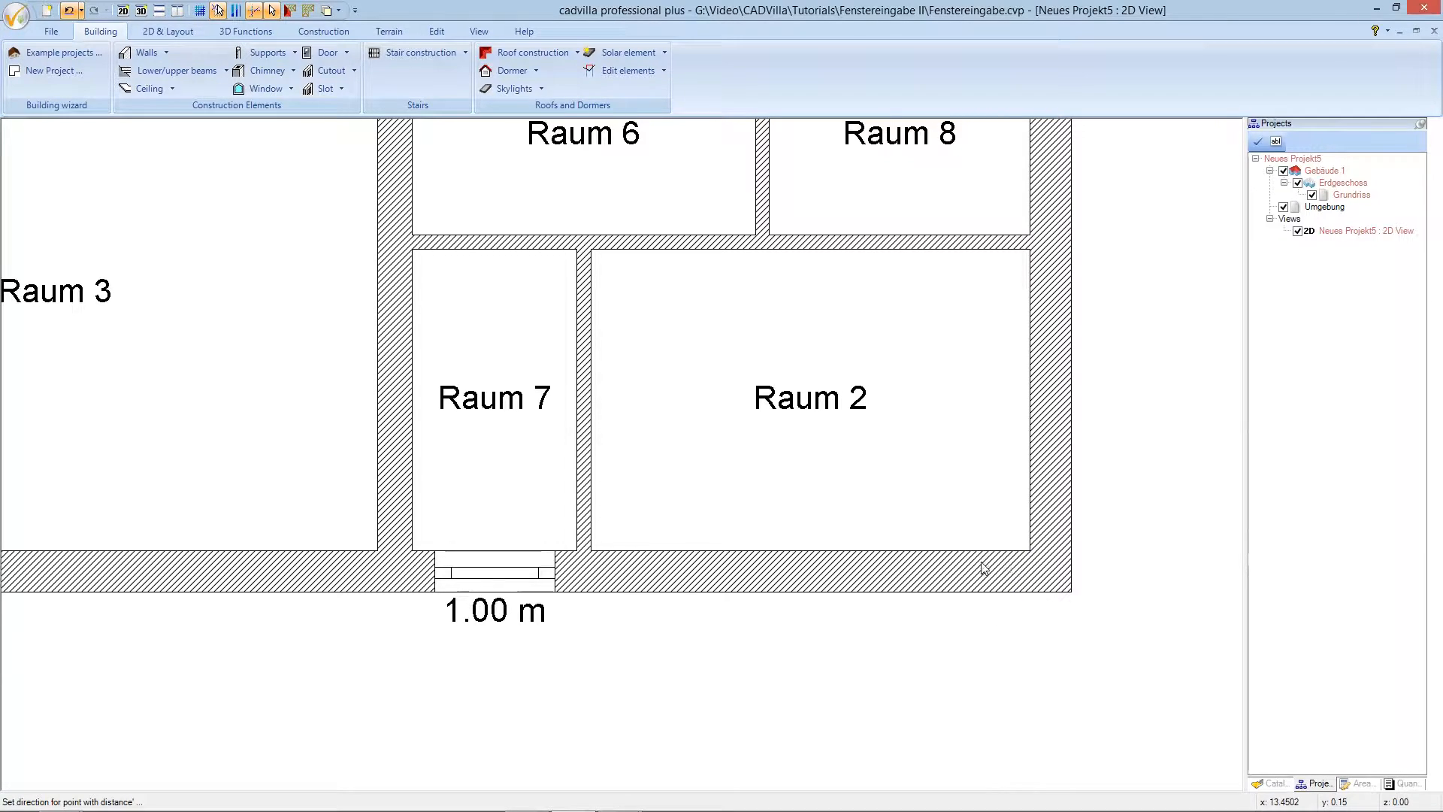
{"action": "left_click", "coordinate": [833, 557]}
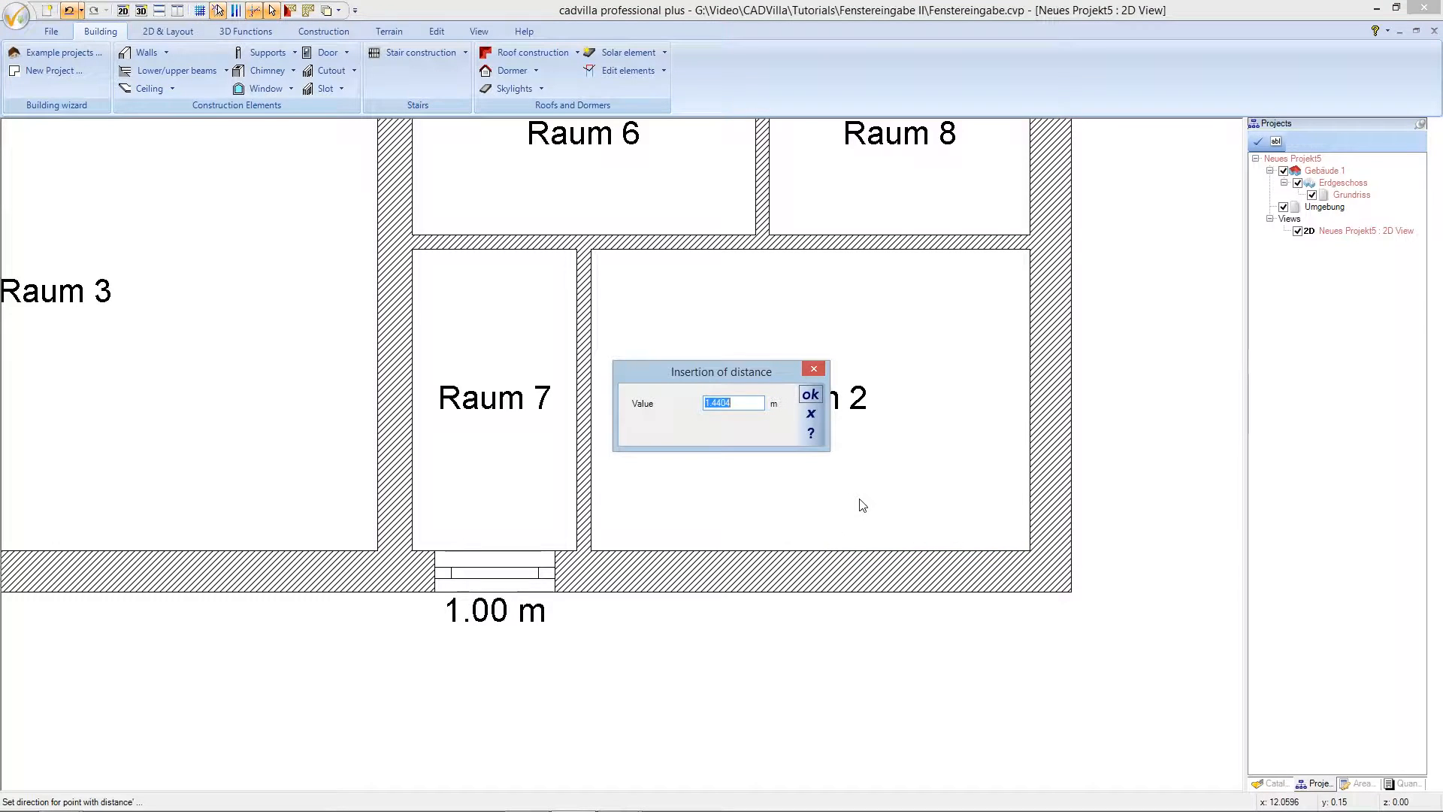
{"action": "type", "text": "2,125"}
{"action": "left_click", "coordinate": [812, 397]}
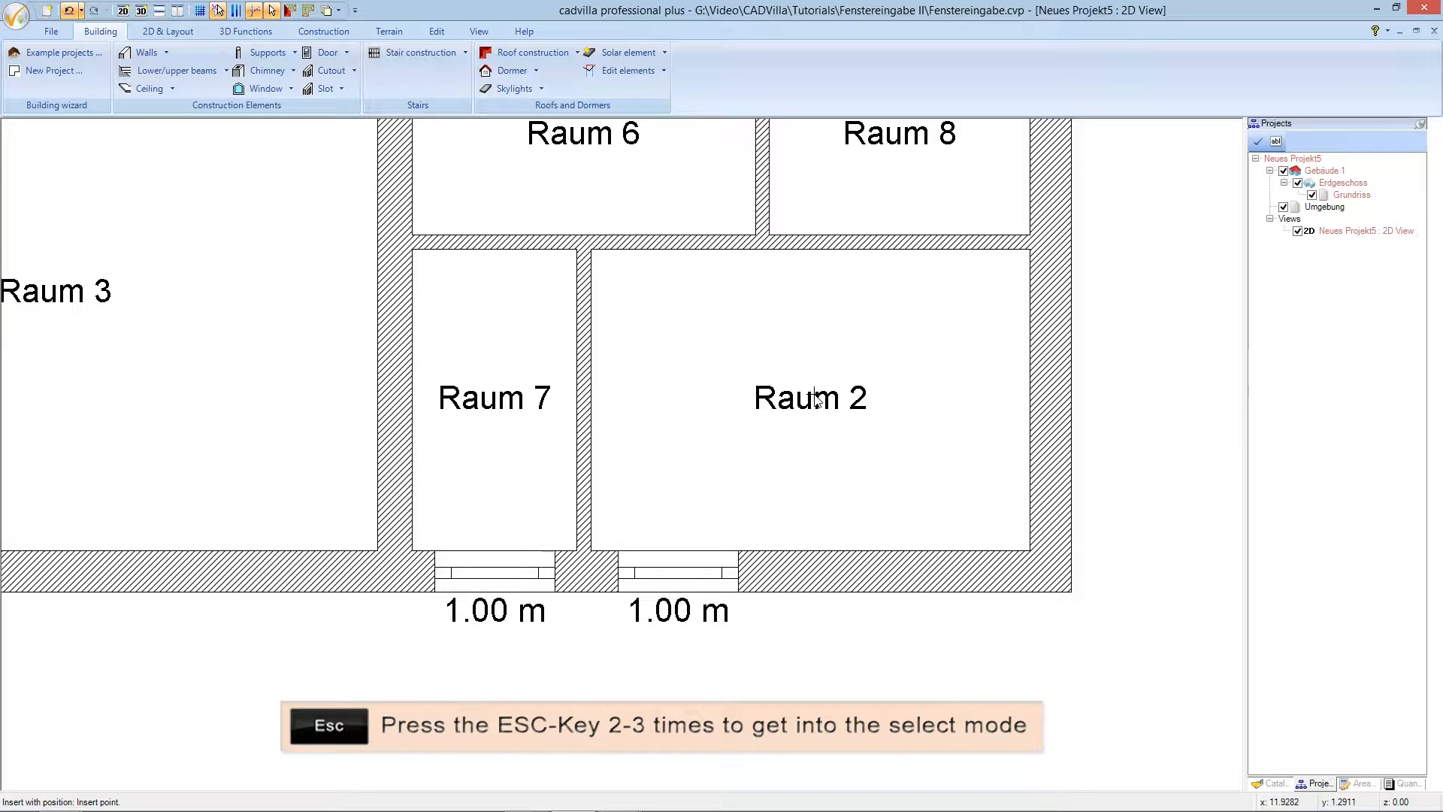
{"action": "key", "text": "Escape"}
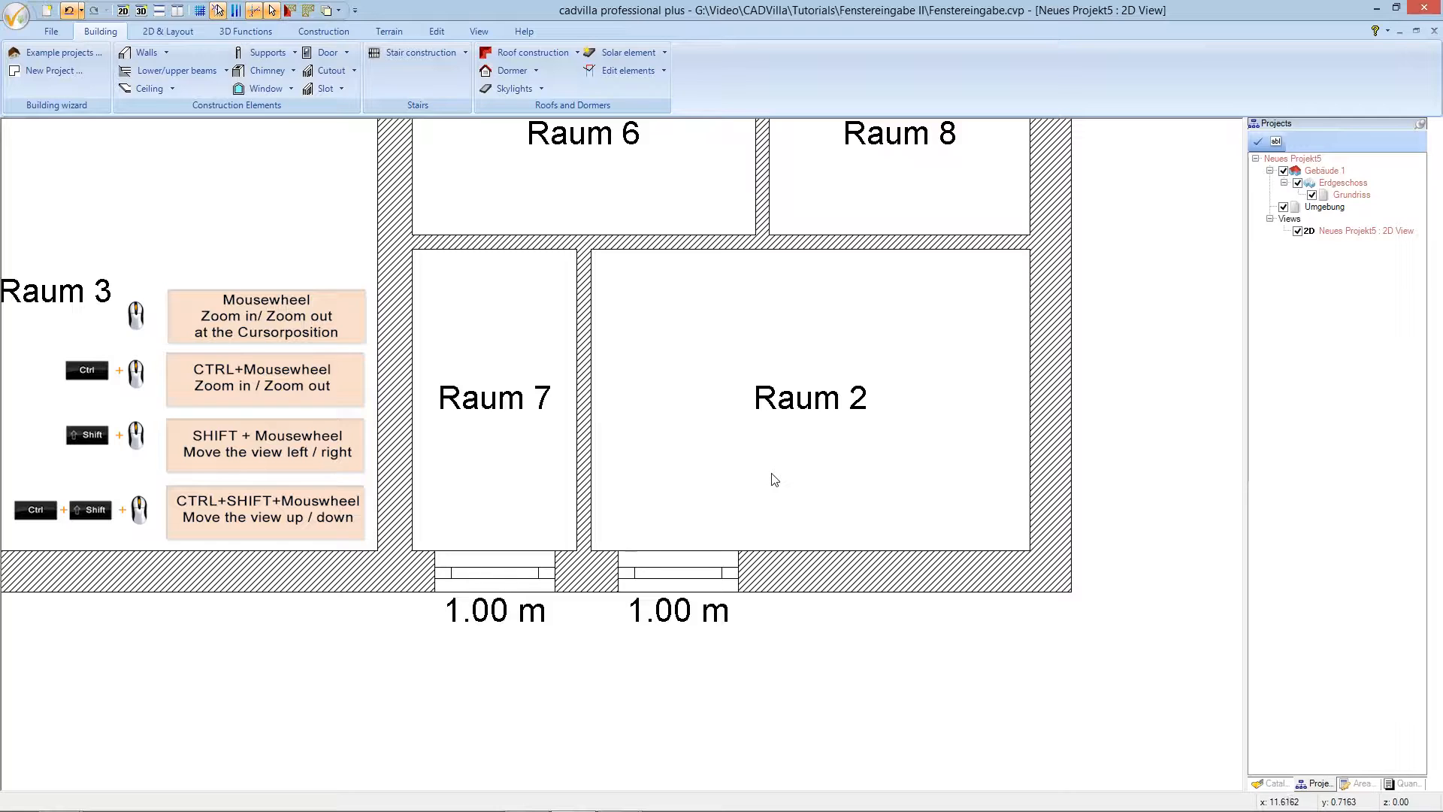
- Change the opening height of the window in Raum 2's lower exterior wall
{"action": "scroll", "coordinate": [775, 479], "scroll_direction": "up", "scroll_amount": 3, "text": "ctrl+shift"}
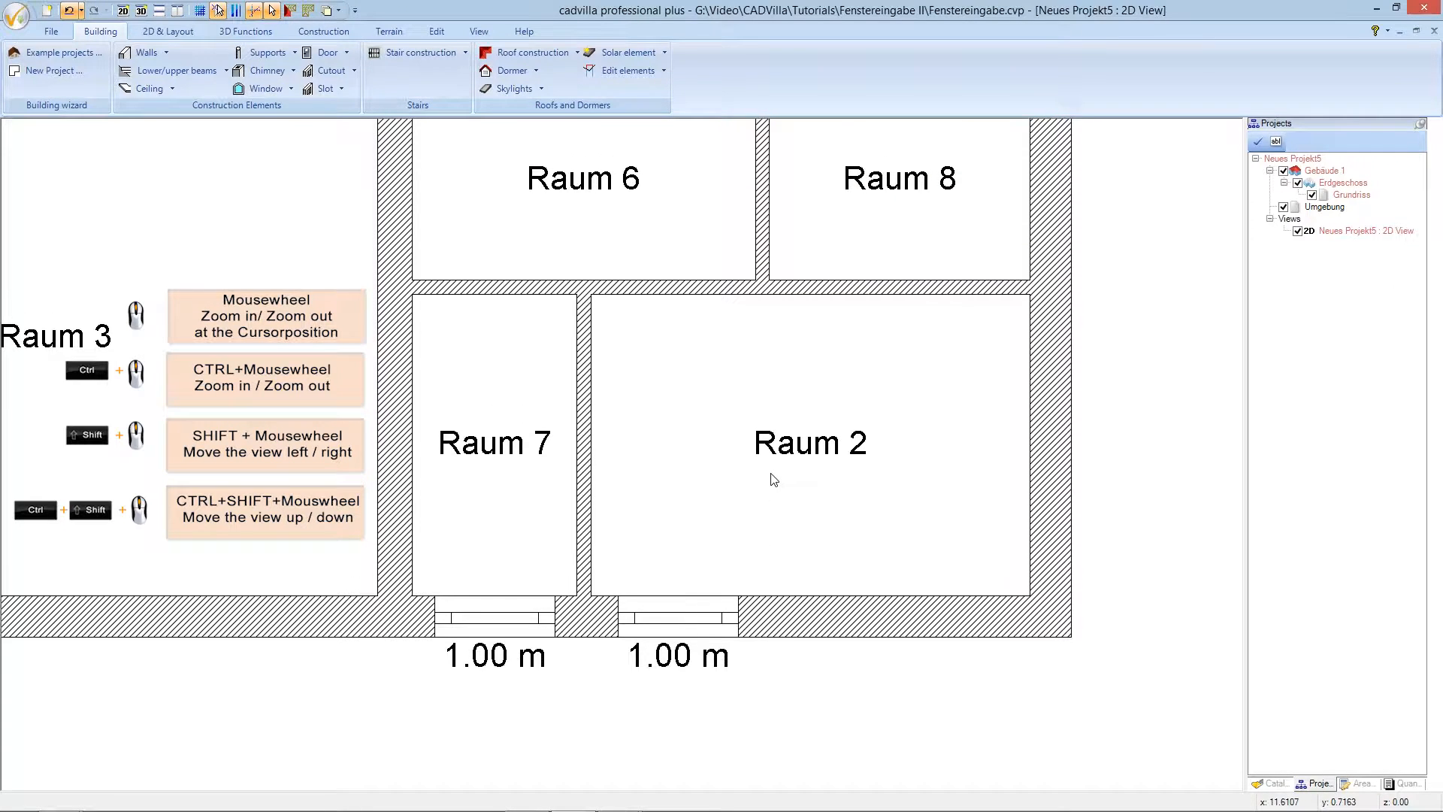
{"action": "scroll", "coordinate": [775, 479], "scroll_direction": "up", "scroll_amount": 3, "text": "ctrl+shift"}
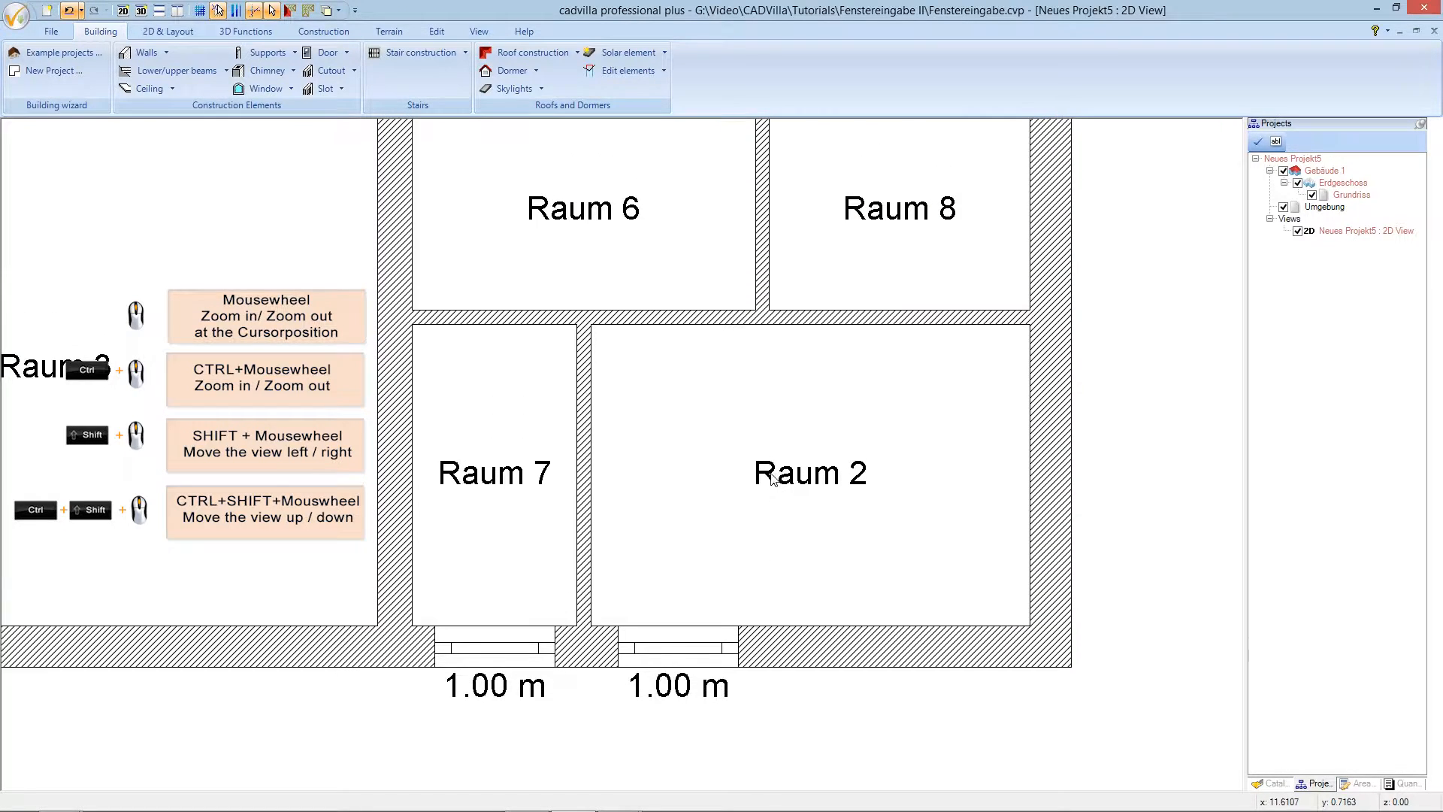
{"action": "scroll", "coordinate": [772, 479], "scroll_direction": "up", "scroll_amount": 2, "text": "ctrl+shift"}
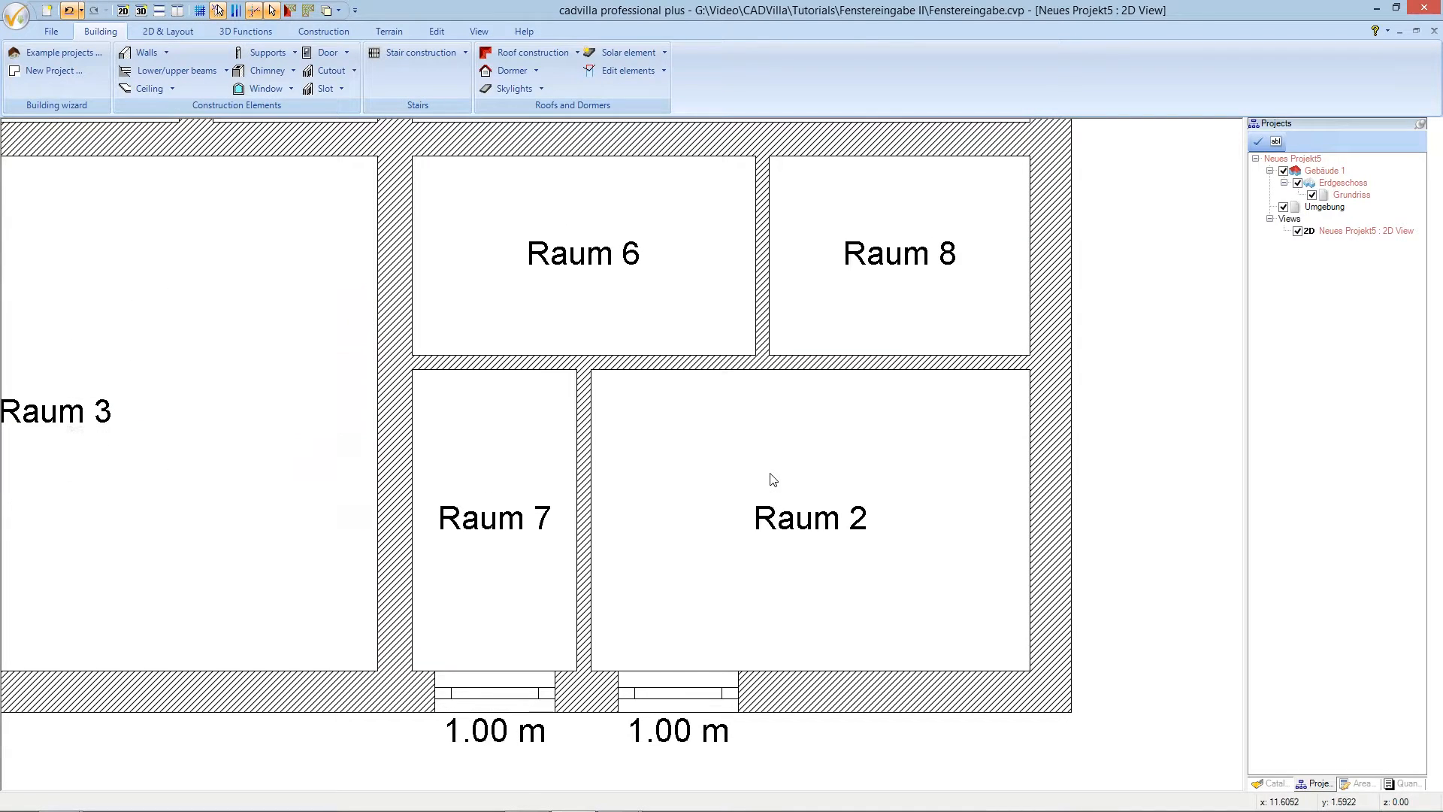
{"action": "left_click", "coordinate": [712, 695]}
{"action": "right_click", "coordinate": [712, 695]}
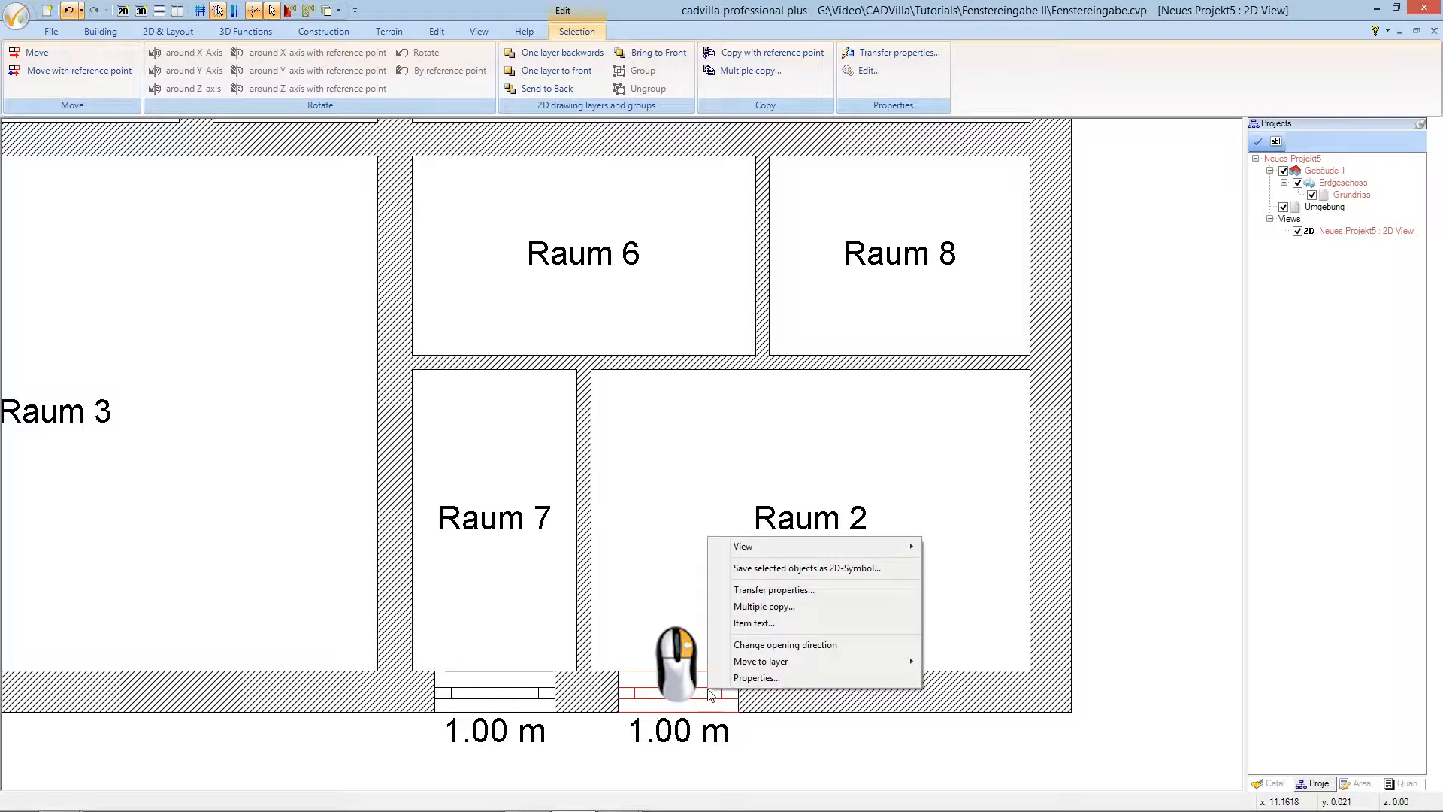
{"action": "left_click", "coordinate": [754, 679]}
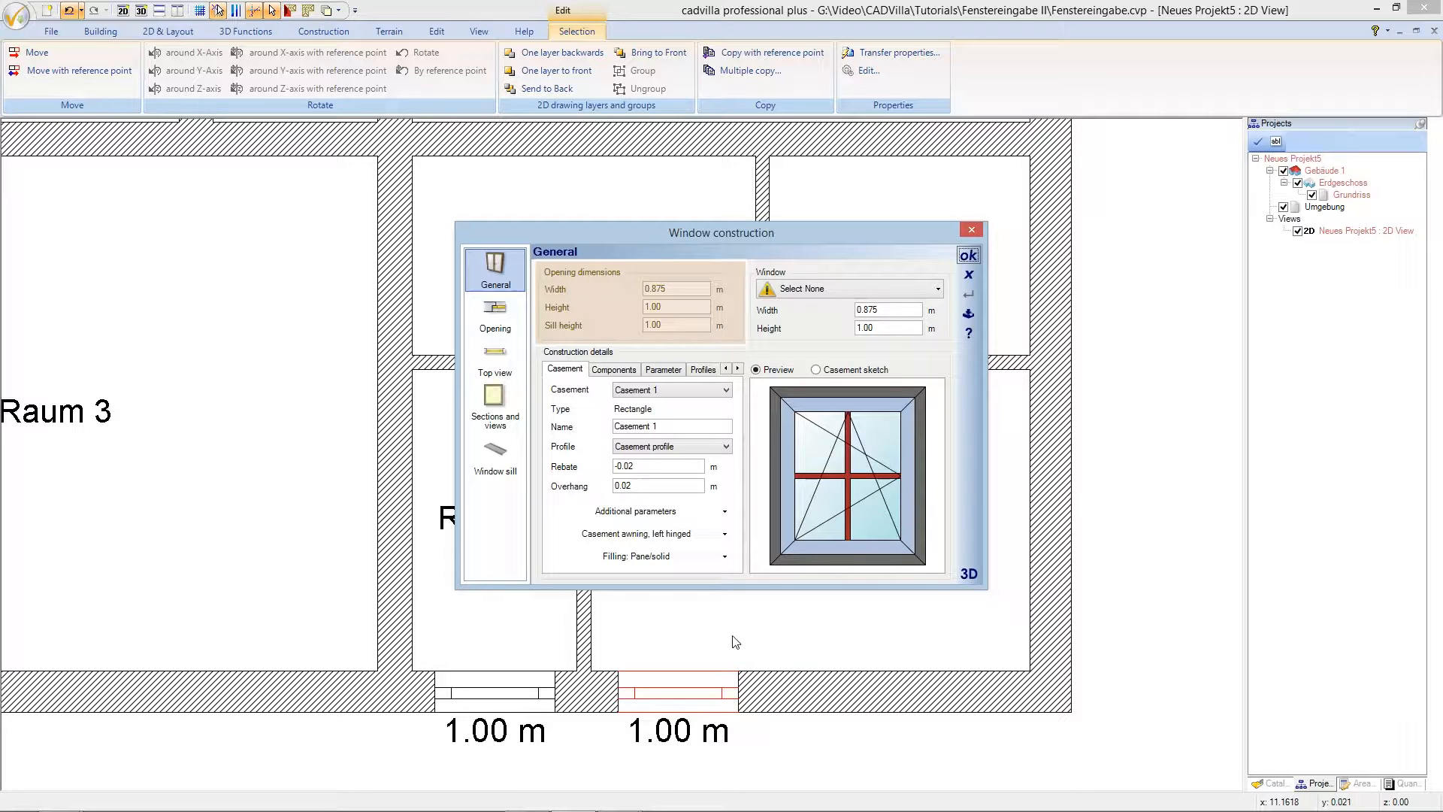
{"action": "left_click", "coordinate": [668, 308]}
{"action": "type", "text": "1."}
{"action": "type", "text": "0"}
{"action": "left_click", "coordinate": [968, 256]}
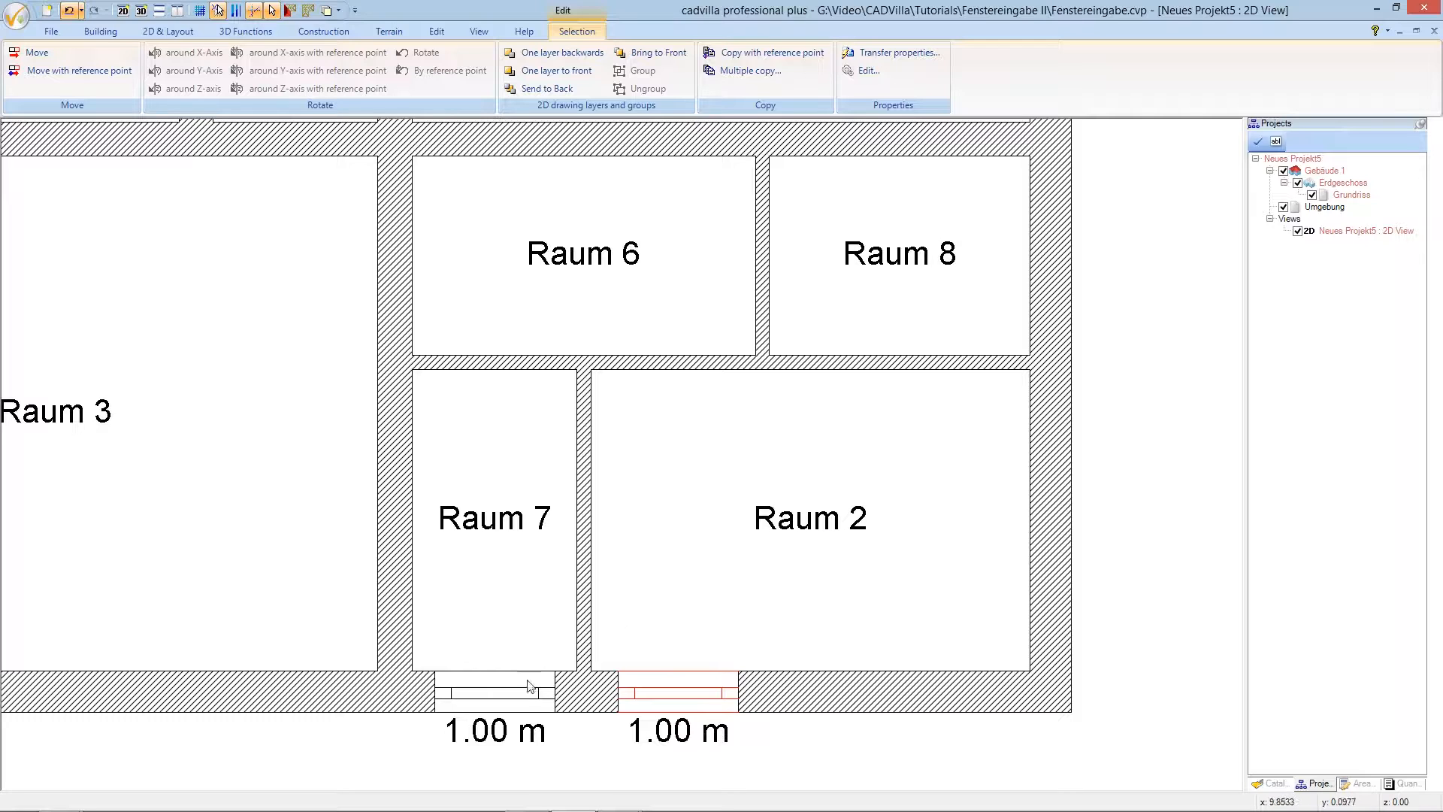
- Set the opening height of the window in Raum 7's exterior wall to 1.10 m
{"action": "left_click", "coordinate": [496, 693]}
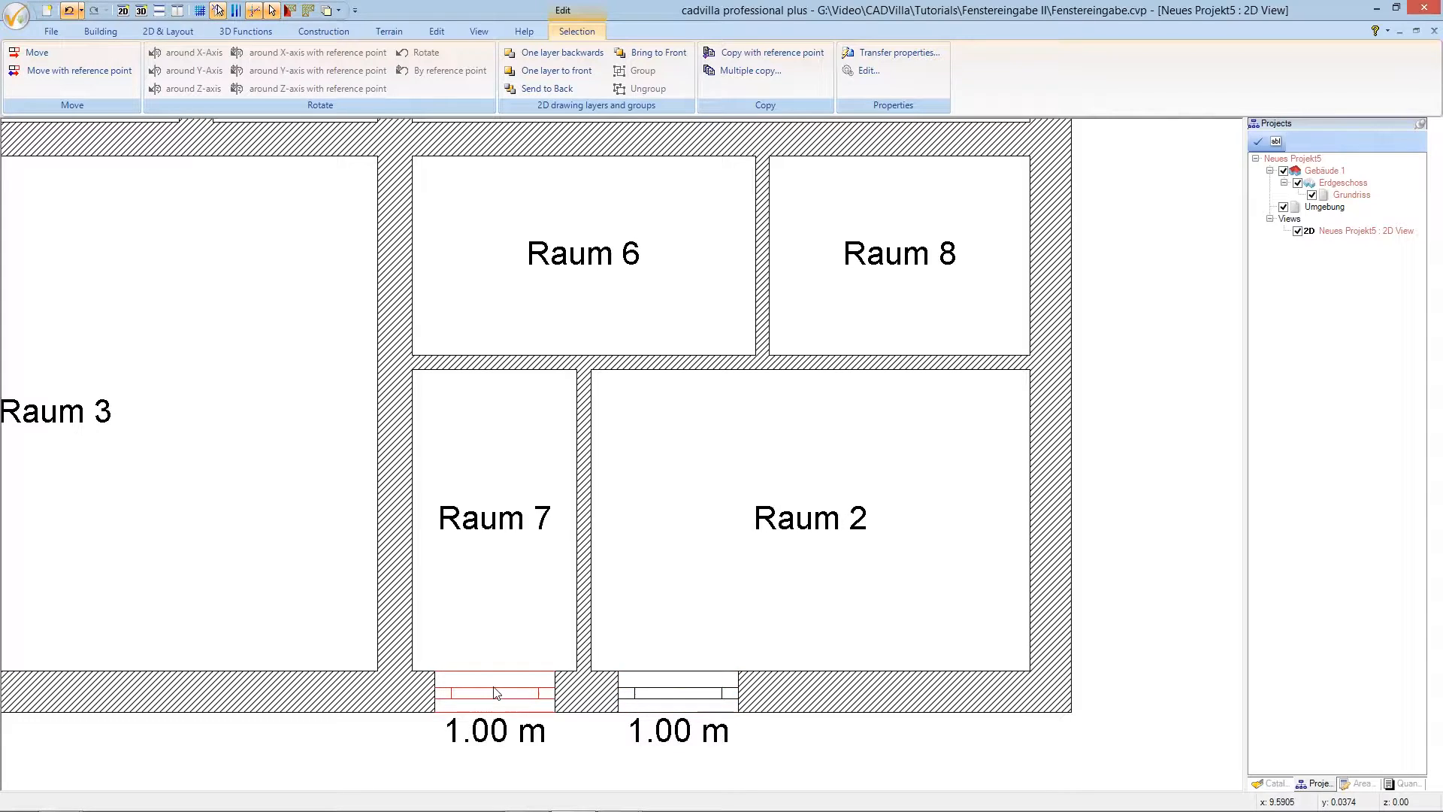
{"action": "right_click", "coordinate": [496, 693]}
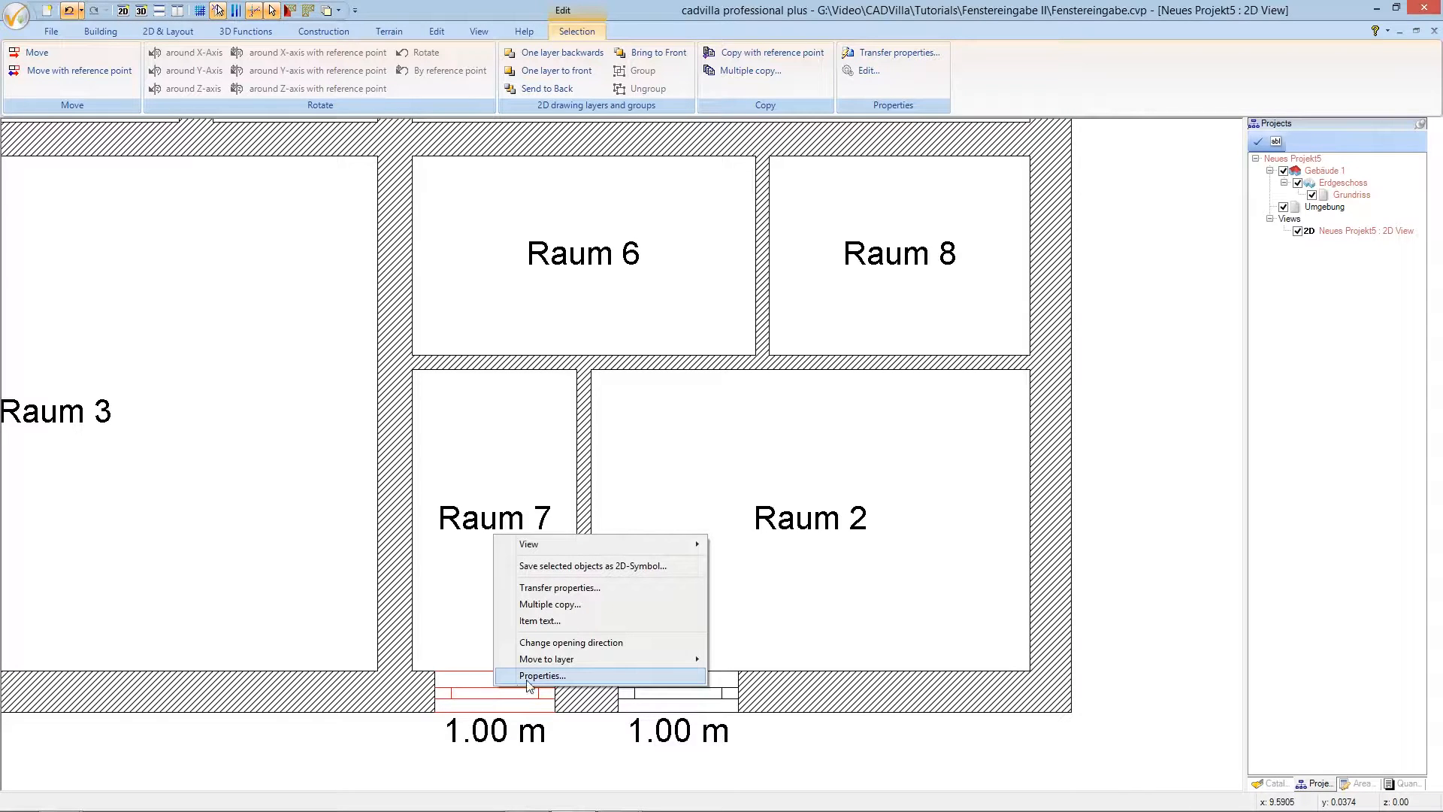
{"action": "left_click", "coordinate": [529, 676]}
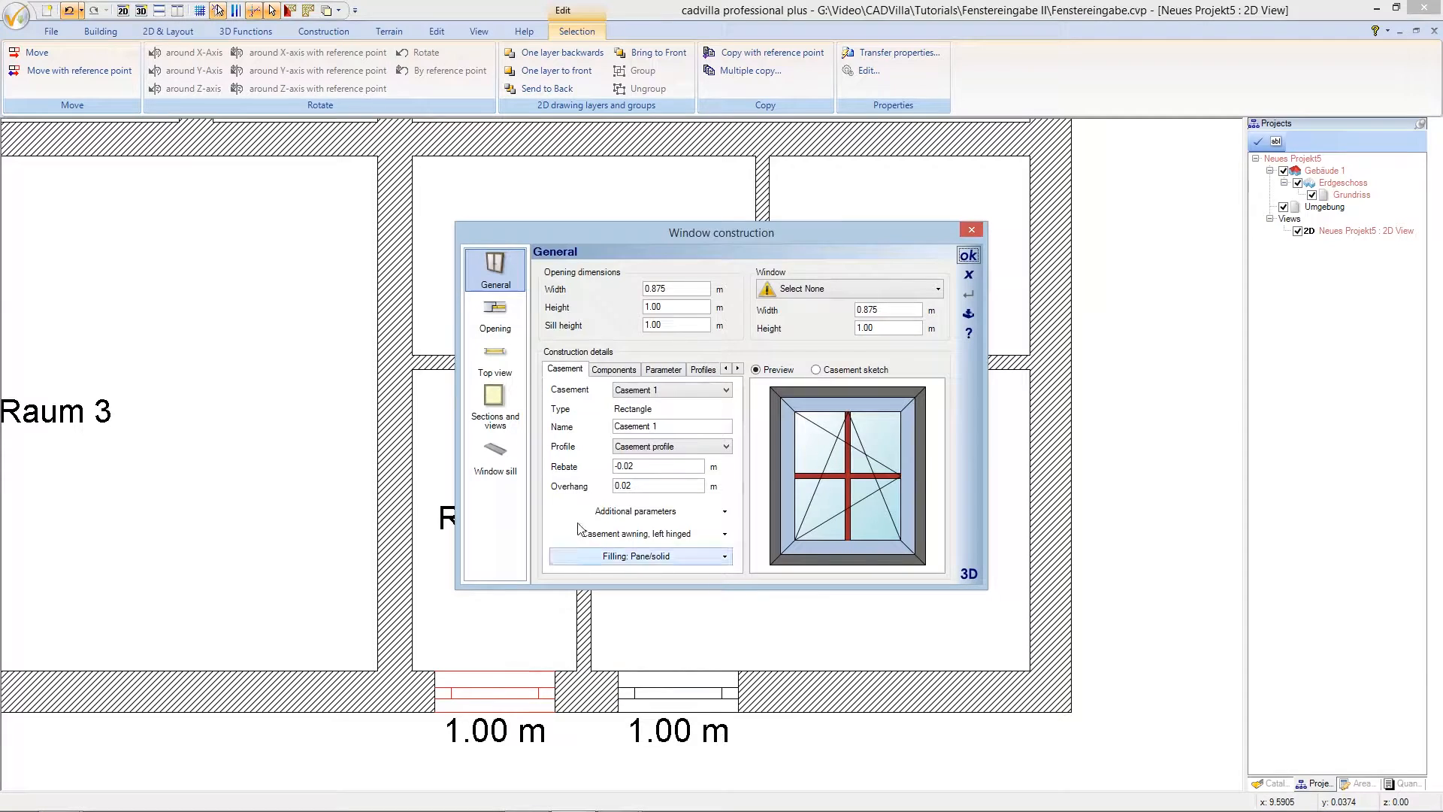
{"action": "left_click_drag", "start_coordinate": [672, 308], "coordinate": [656, 307]}
{"action": "type", "text": "1"}
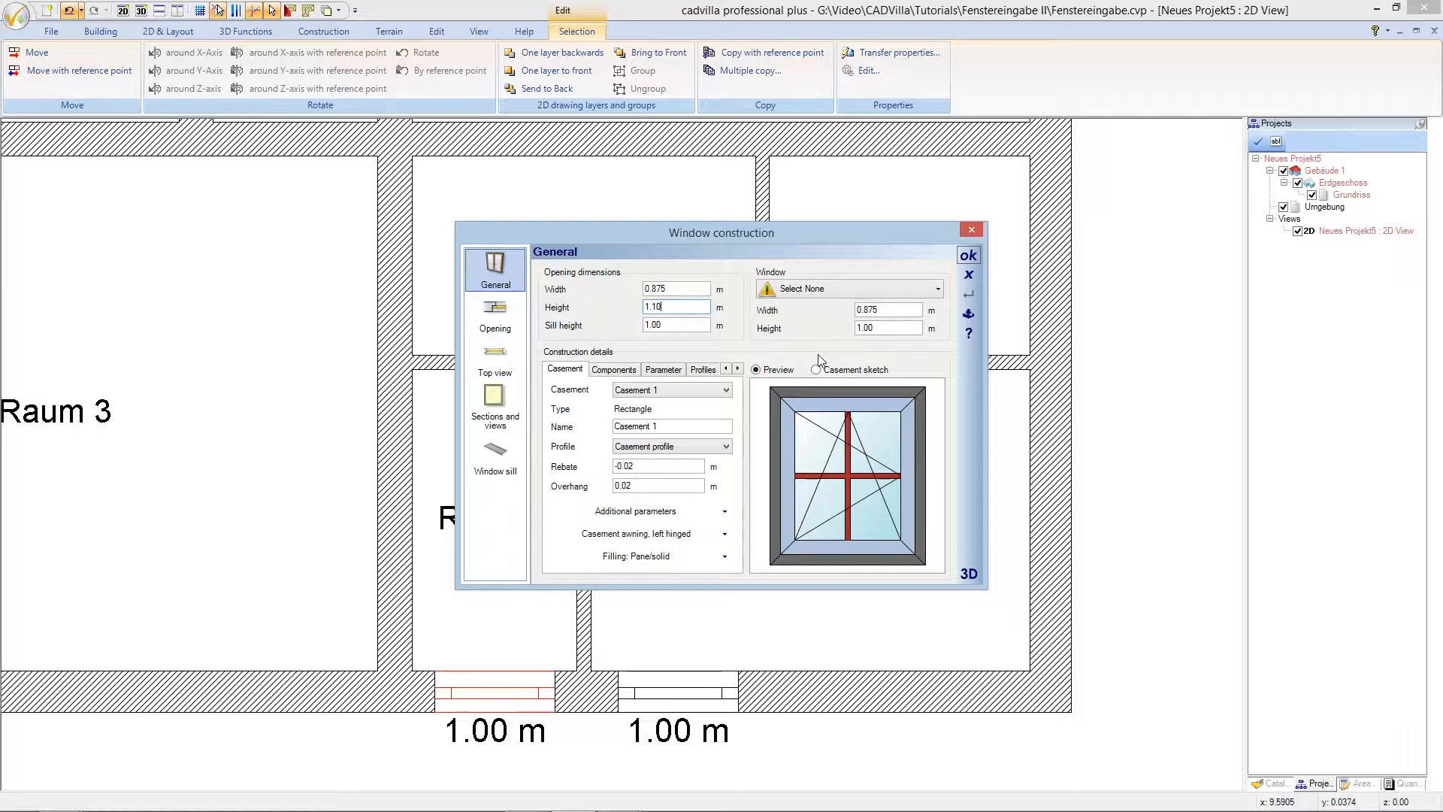
{"action": "left_click", "coordinate": [970, 255]}
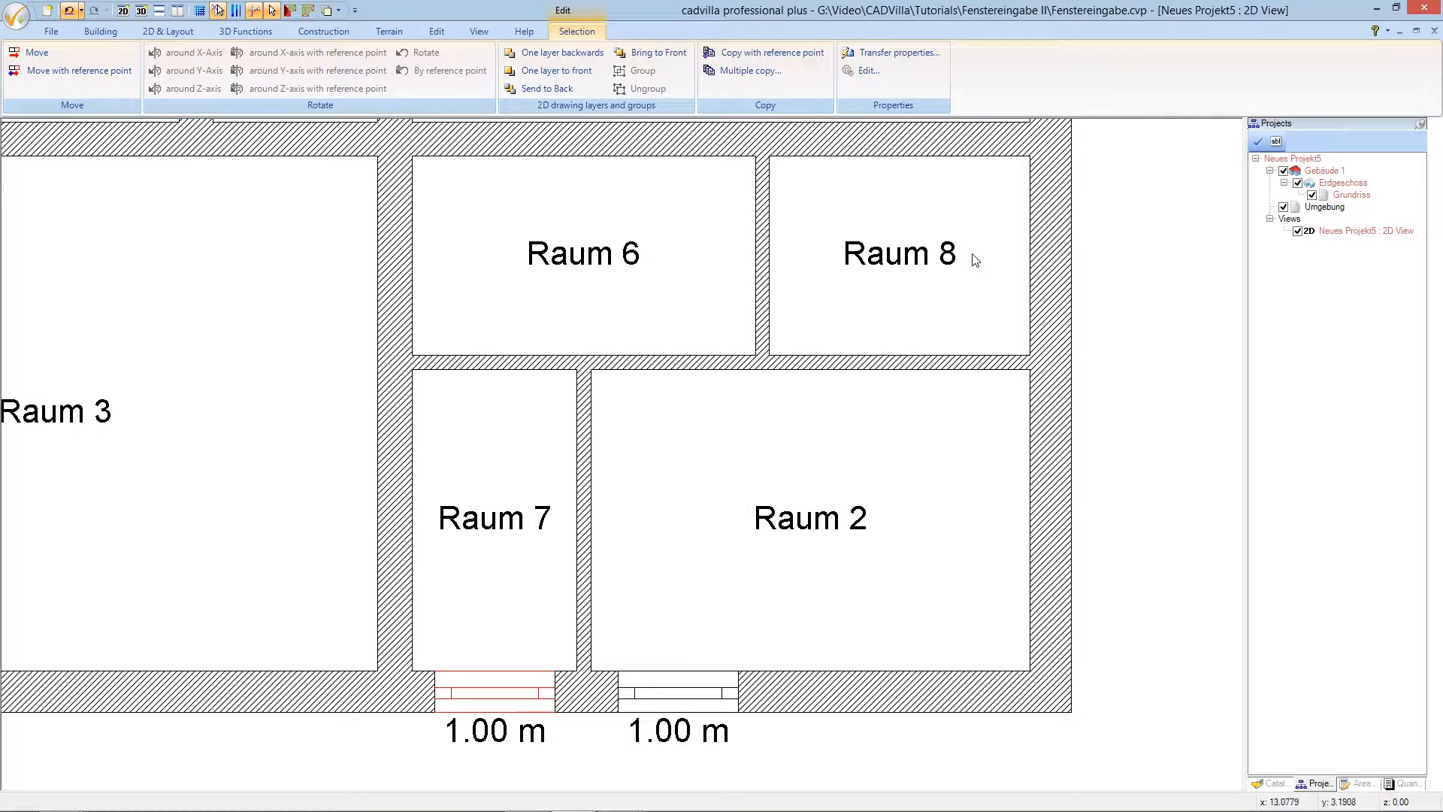
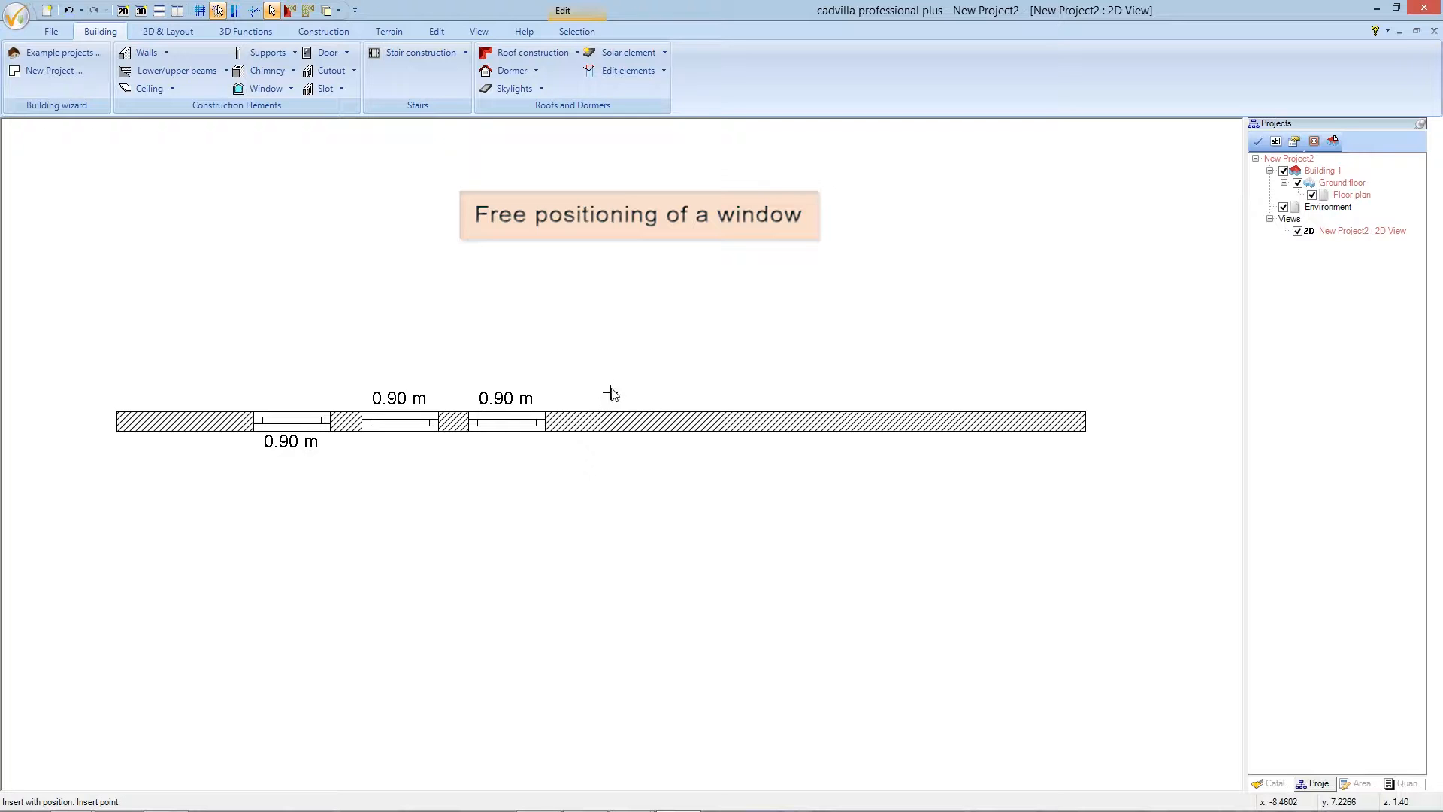
- Place a window freely in the wall of New Project2, to the right of the three existing windows
{"action": "left_click", "coordinate": [612, 423]}
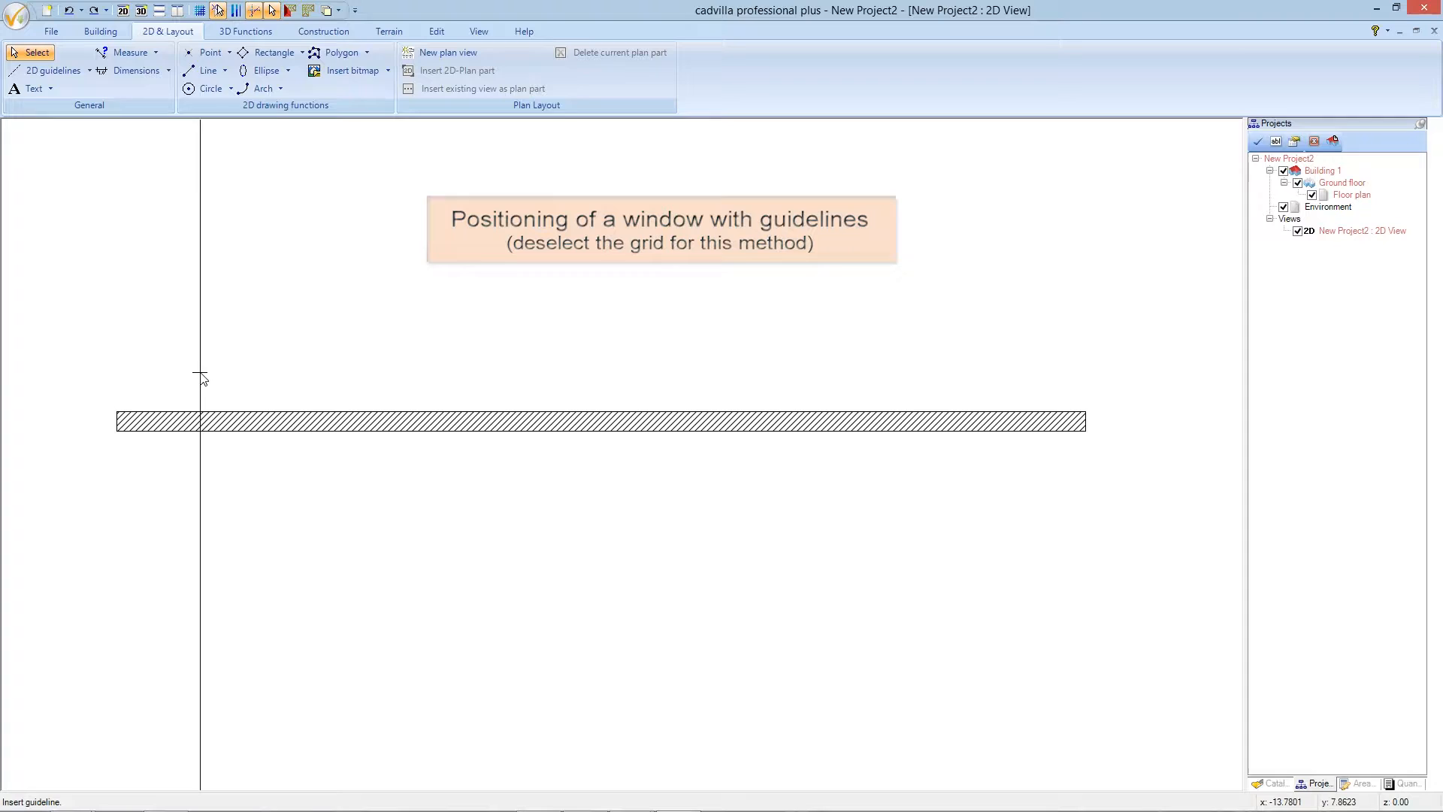
- Place three vertical guidelines across the wall at about x -13.02, -8.95 and -5.28
{"action": "left_click", "coordinate": [260, 374]}
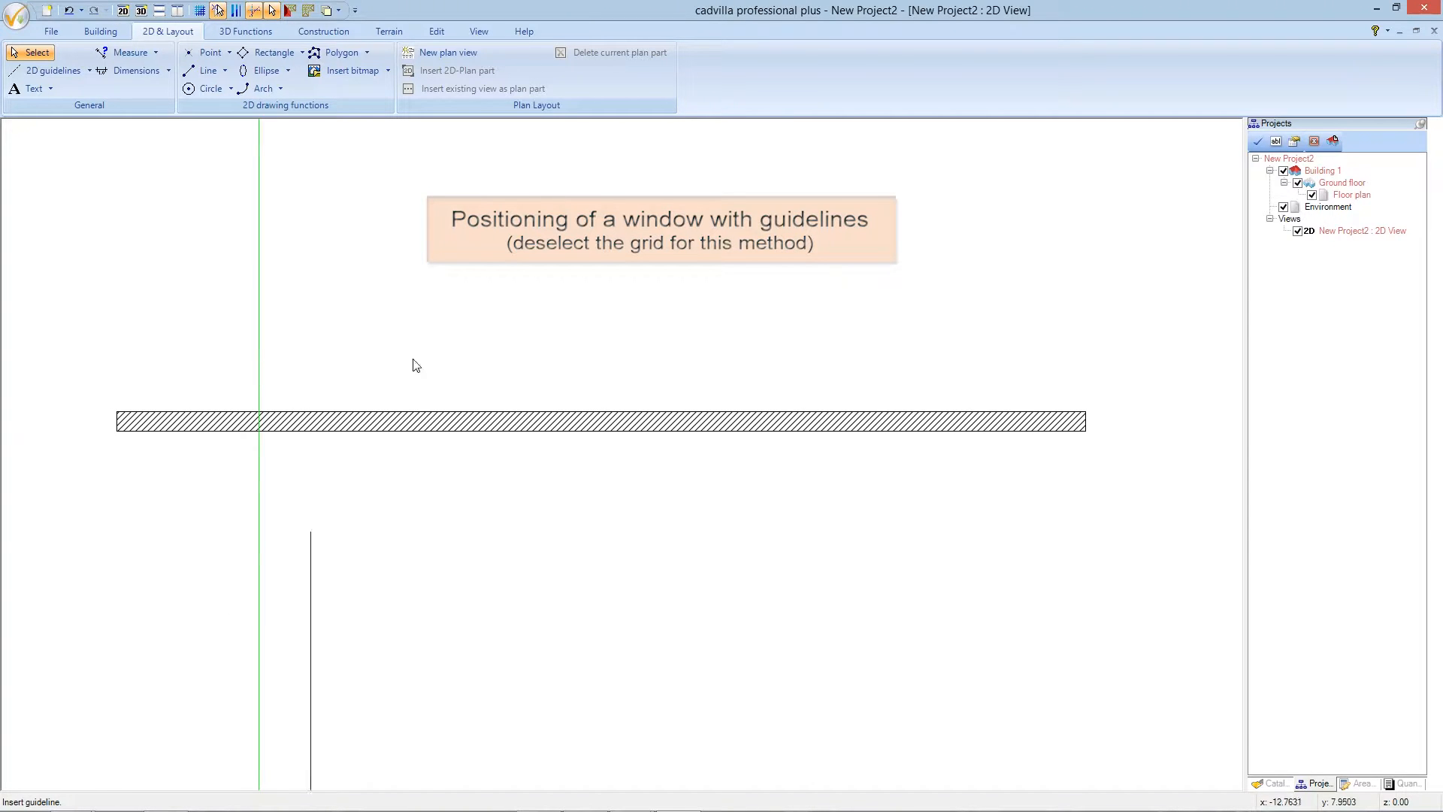
{"action": "left_click", "coordinate": [572, 364]}
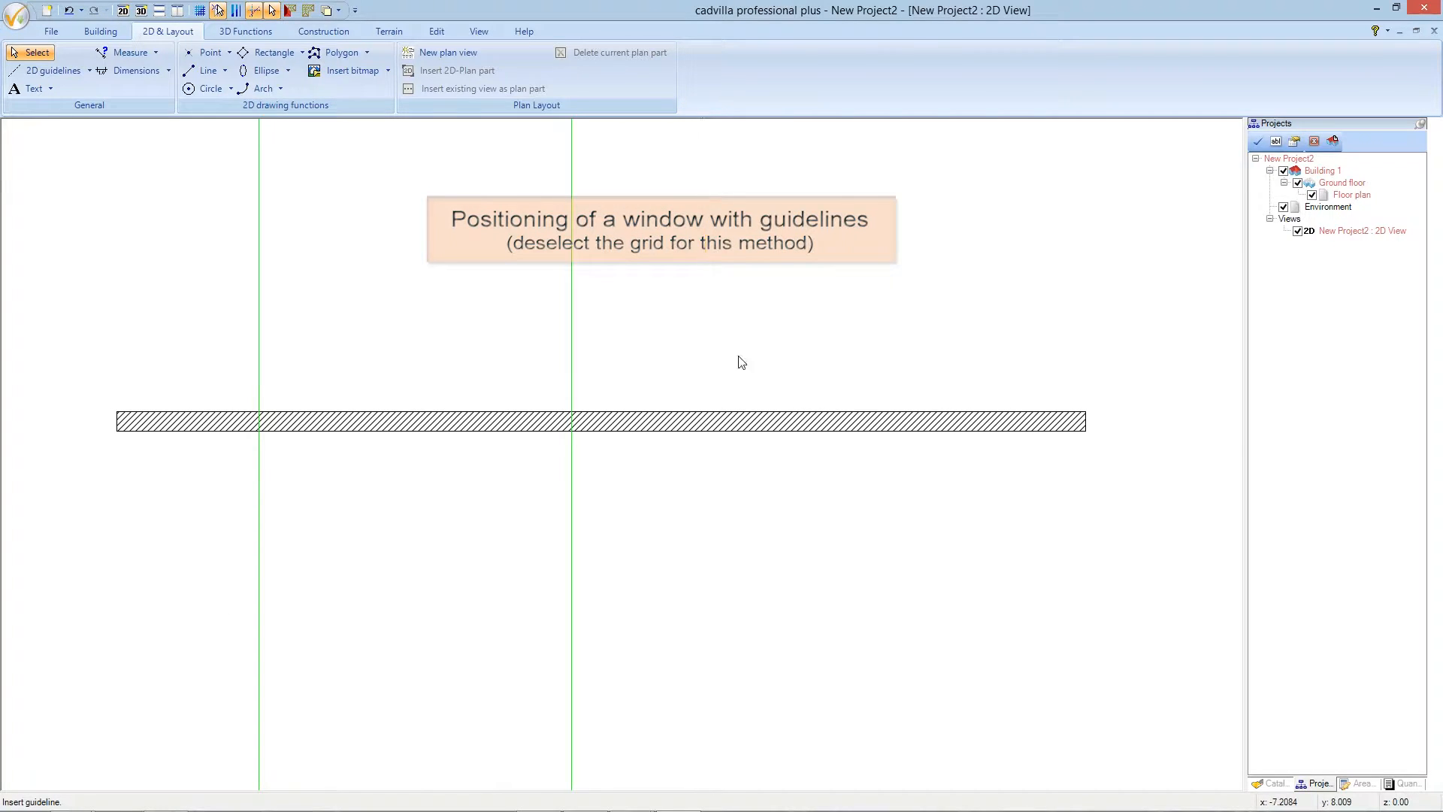
{"action": "left_click", "coordinate": [853, 362]}
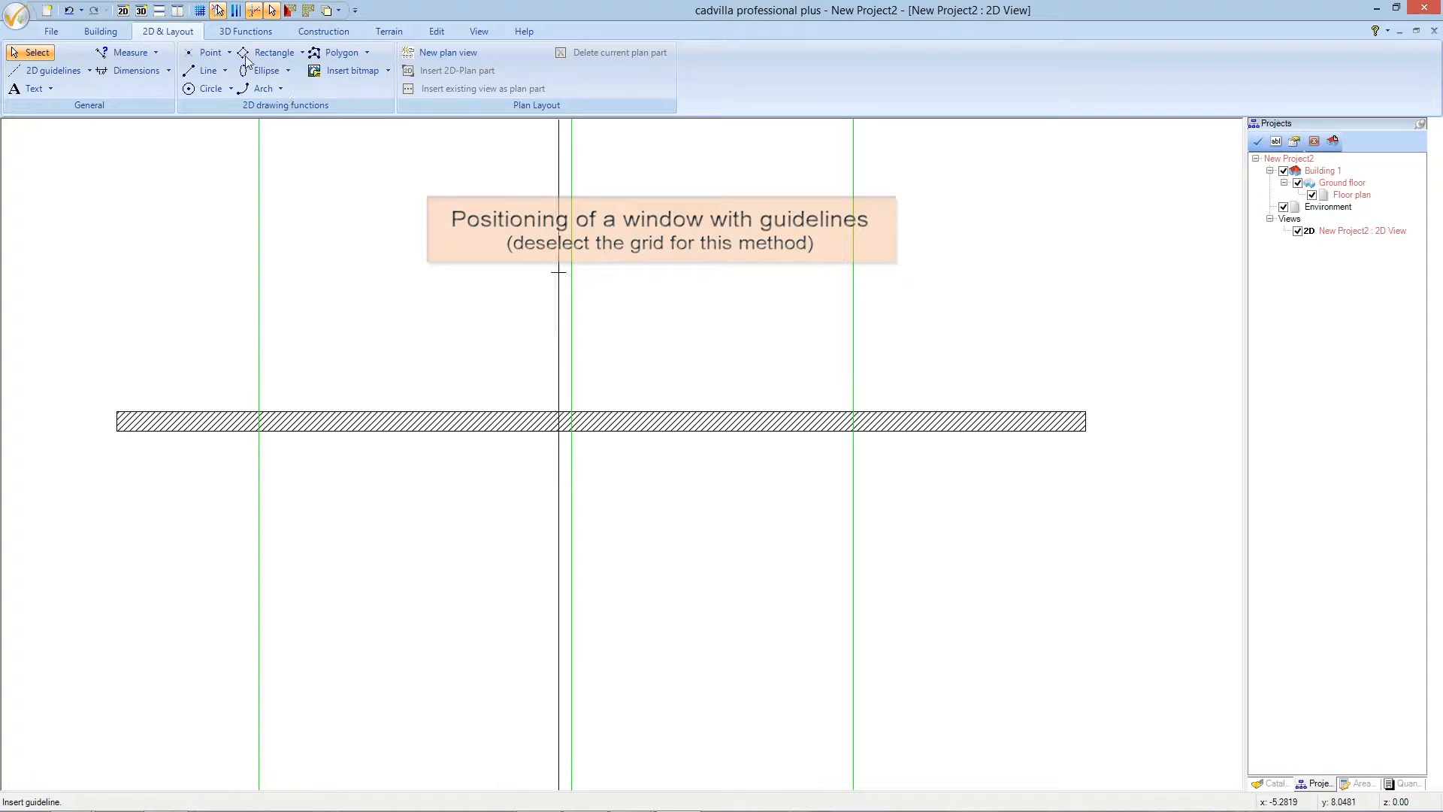
- Insert a freely positioned window construction in the wall, with its centre as reference point on the left guideline
{"action": "left_click", "coordinate": [101, 32]}
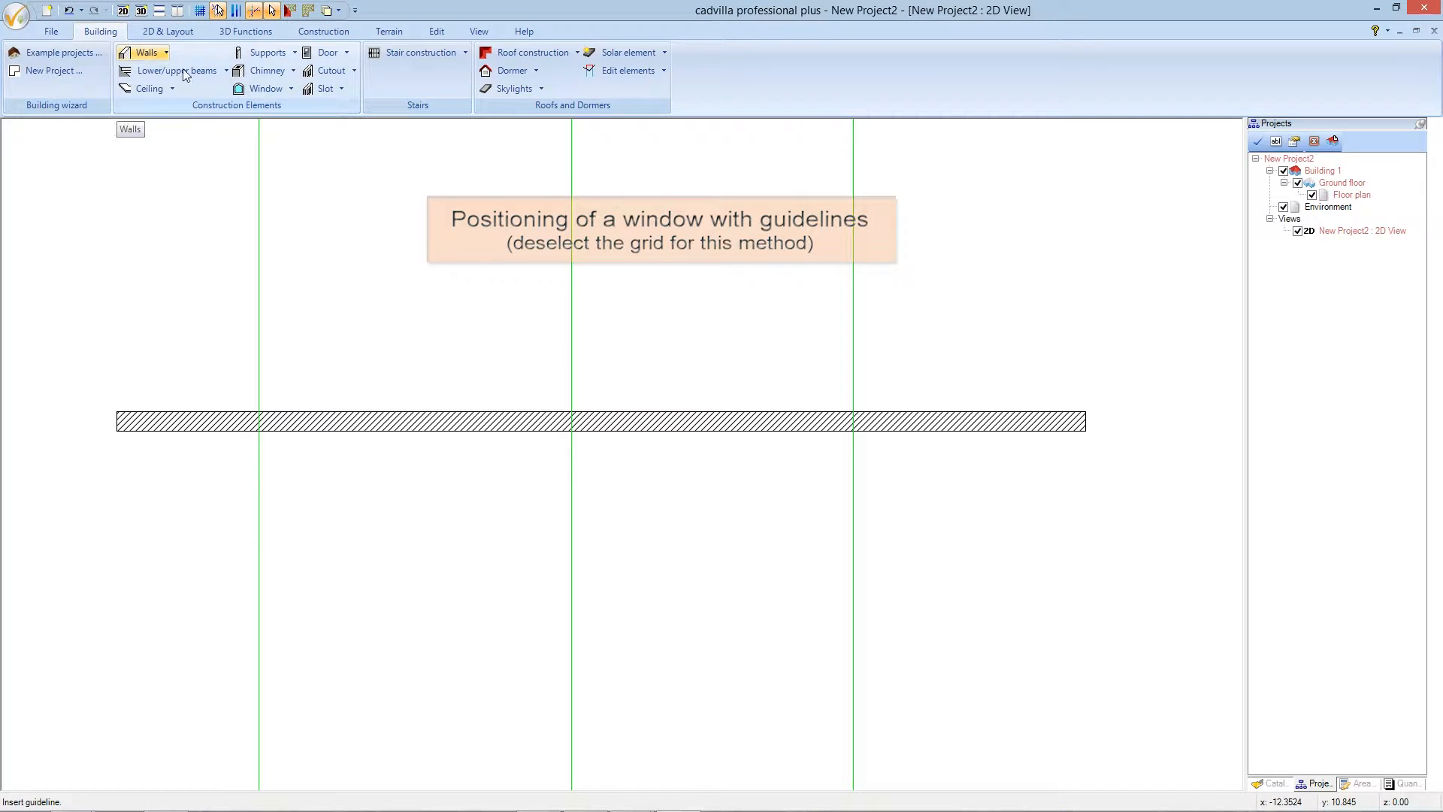
{"action": "left_click", "coordinate": [263, 88]}
{"action": "mouse_move", "coordinate": [300, 106]}
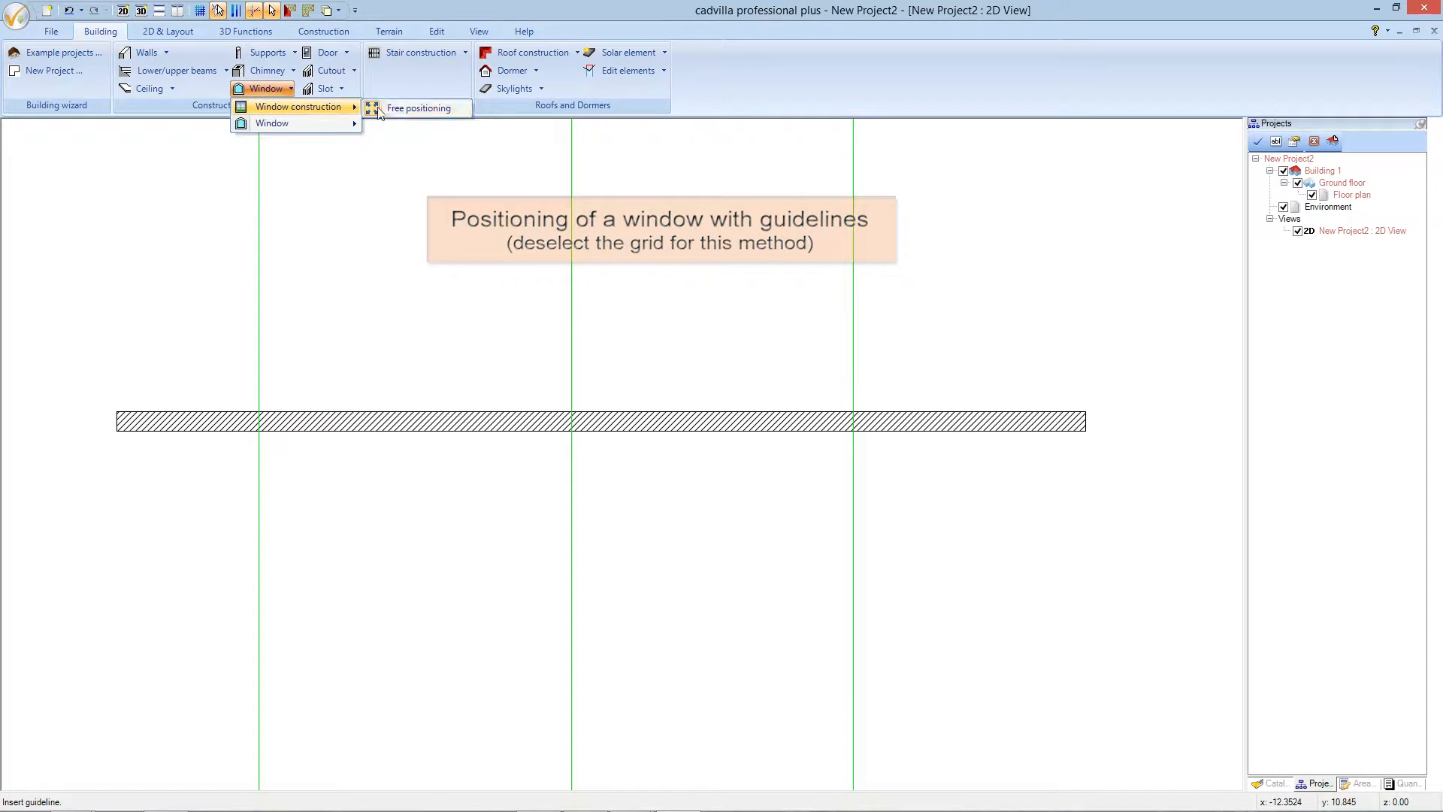
{"action": "left_click", "coordinate": [379, 111]}
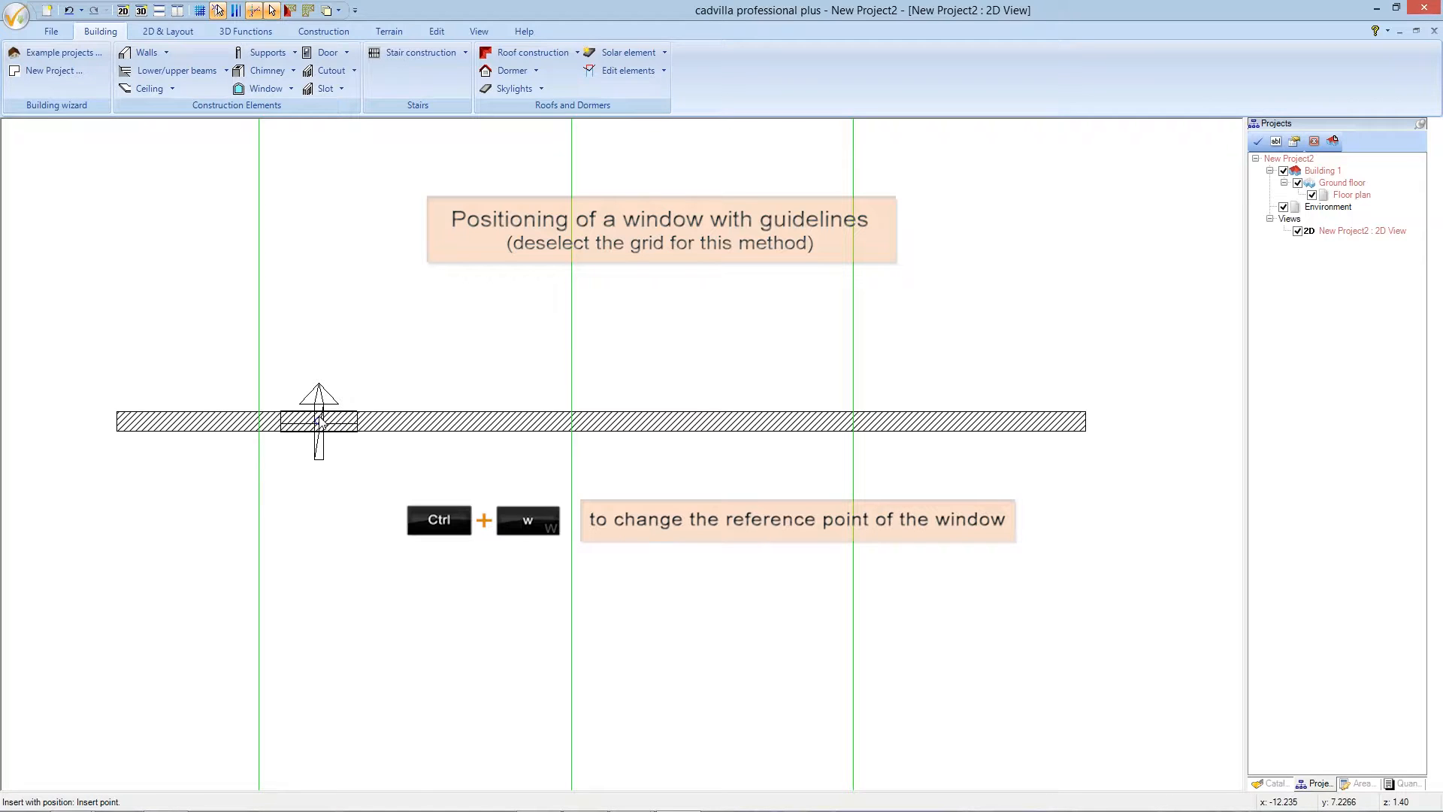
{"action": "key", "text": "ctrl+w"}
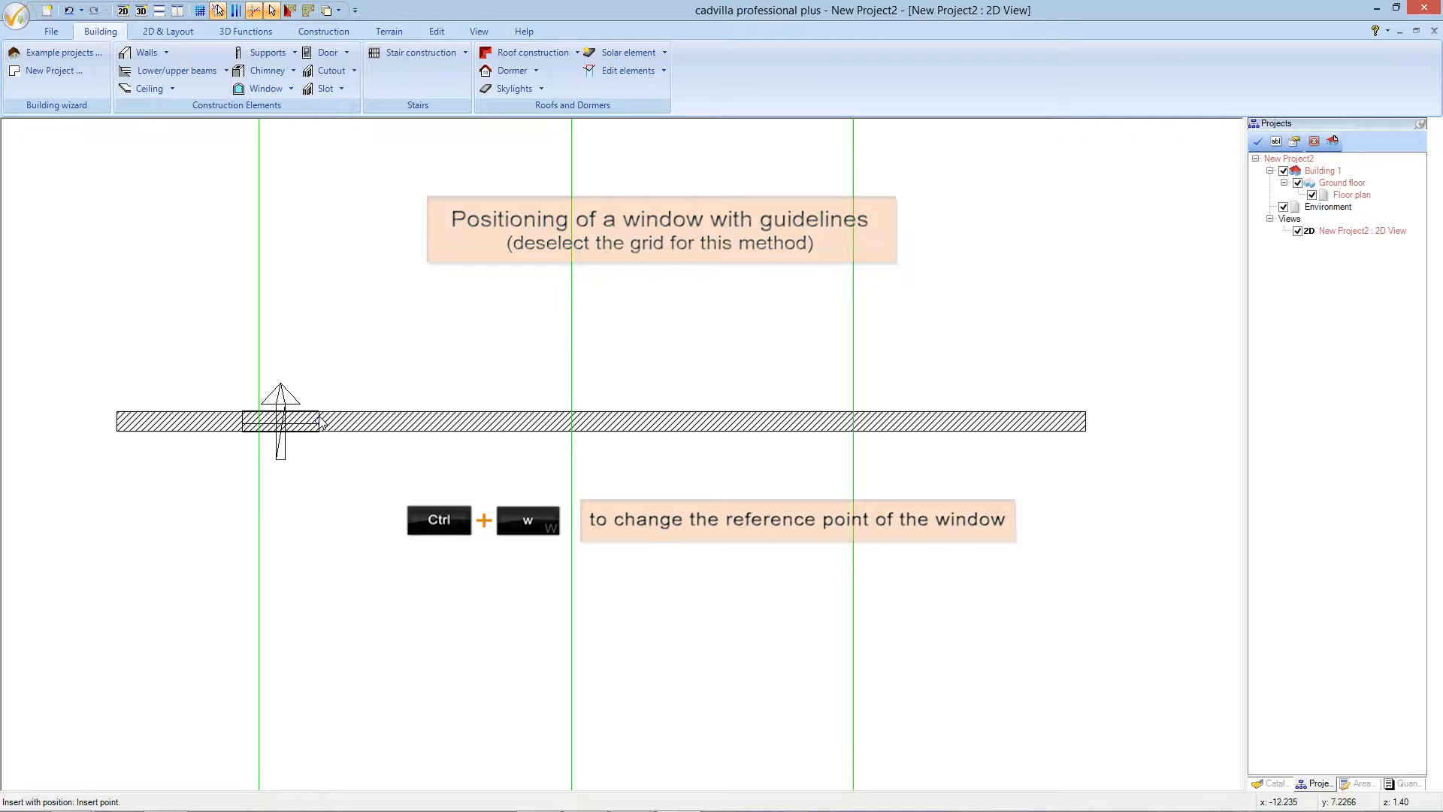
{"action": "key", "text": "ctrl+w"}
{"action": "key", "text": "ctrl+w"}
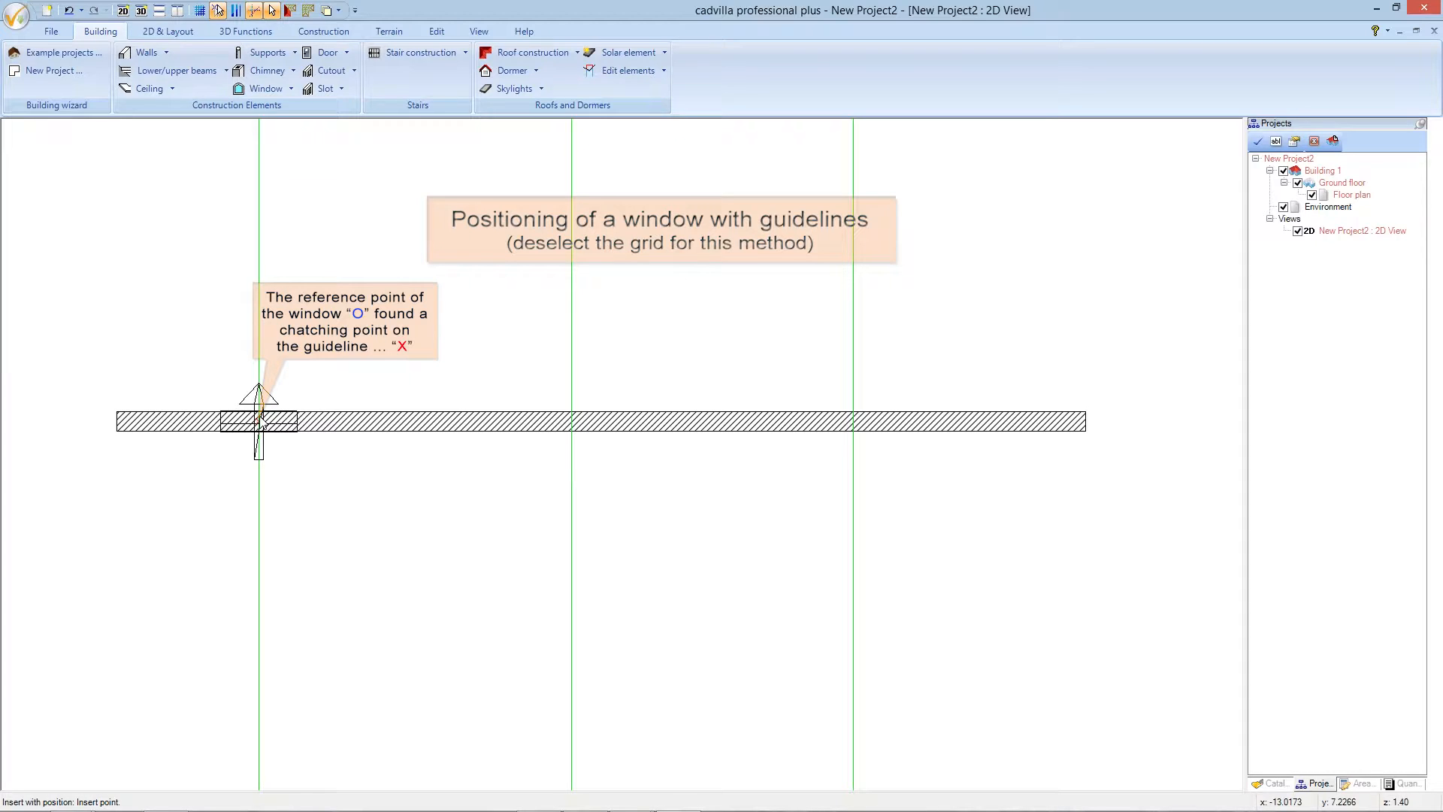
{"action": "left_click", "coordinate": [261, 420]}
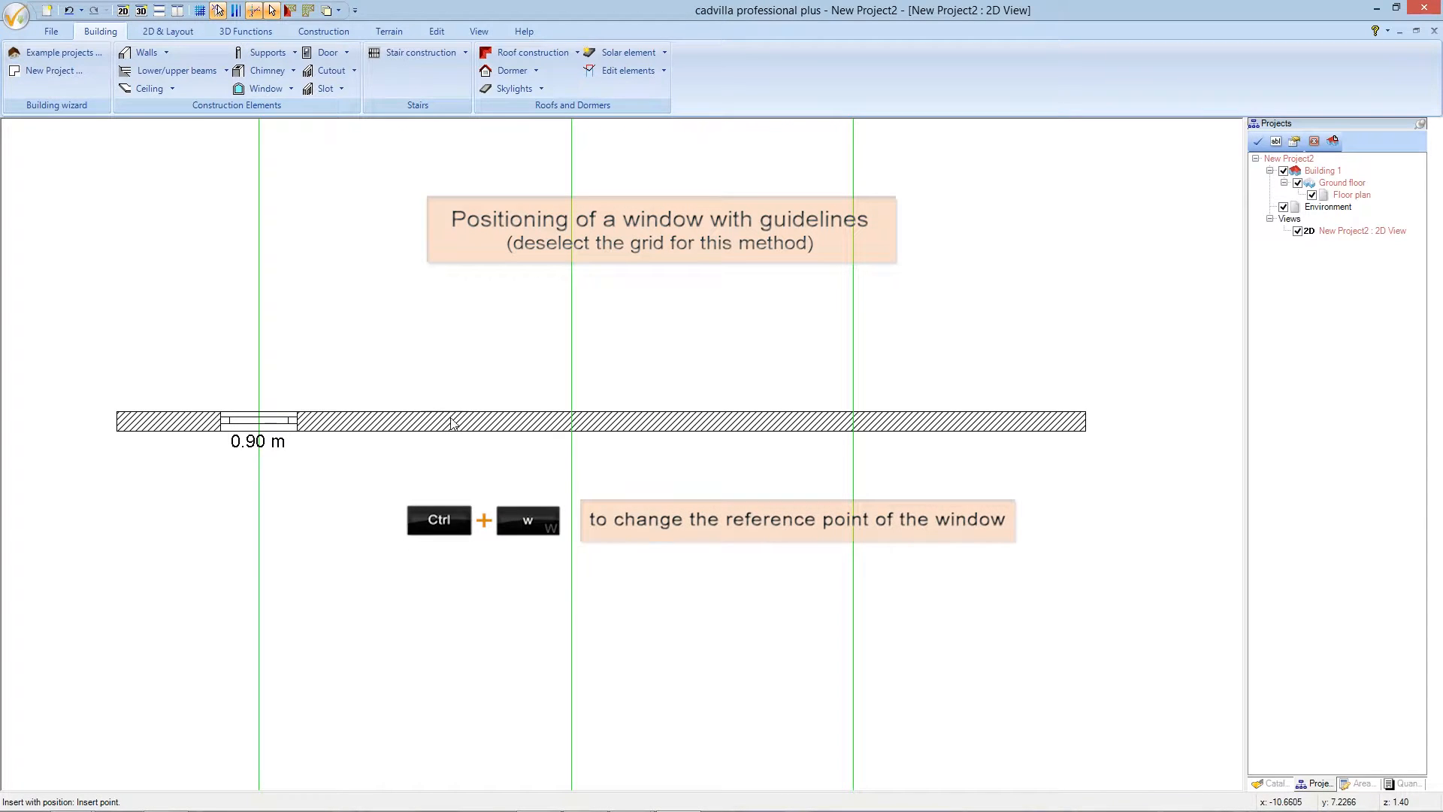
- Insert a window with its right edge on the middle guideline and another with its left edge on the right guideline
{"action": "key", "text": "ctrl+w"}
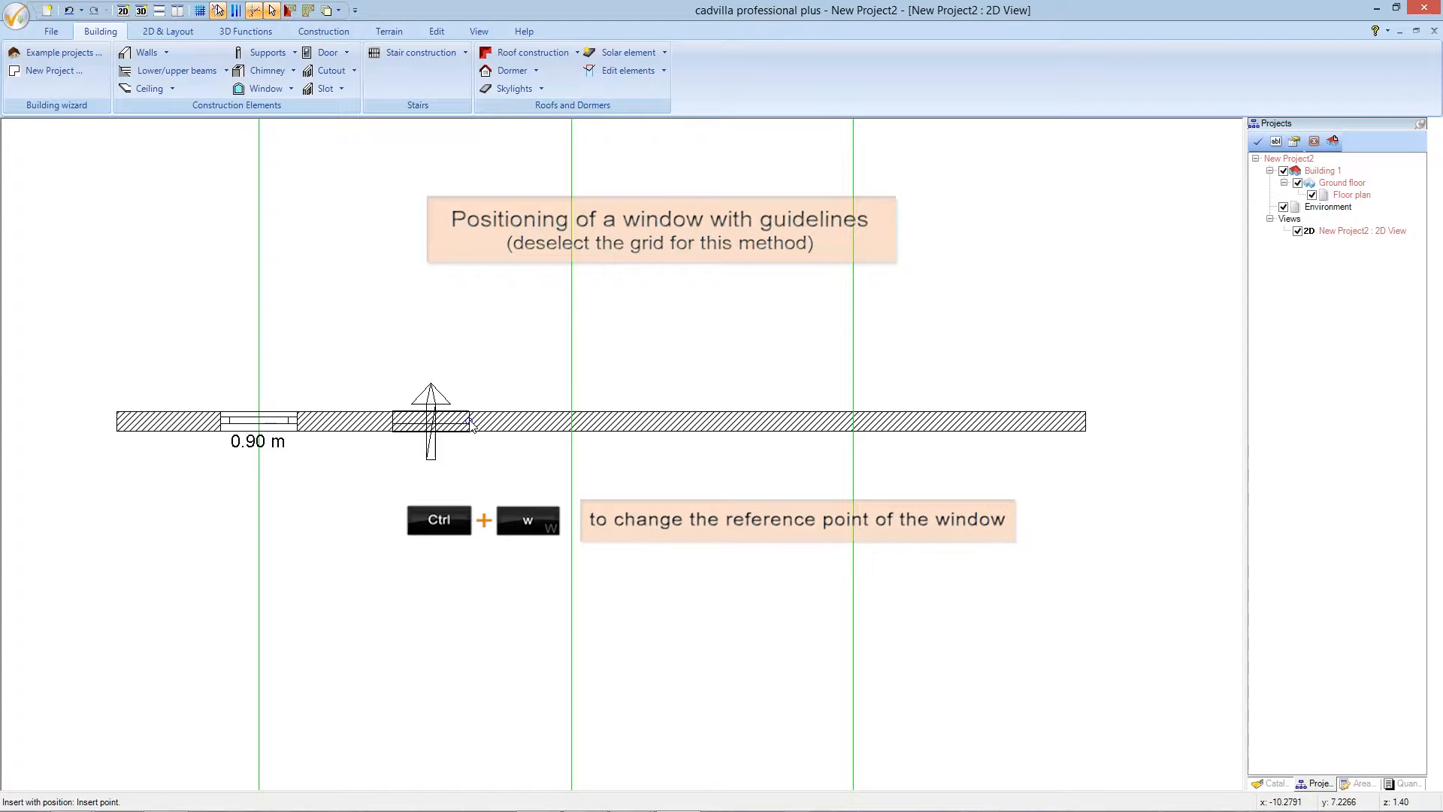
{"action": "left_click", "coordinate": [571, 425]}
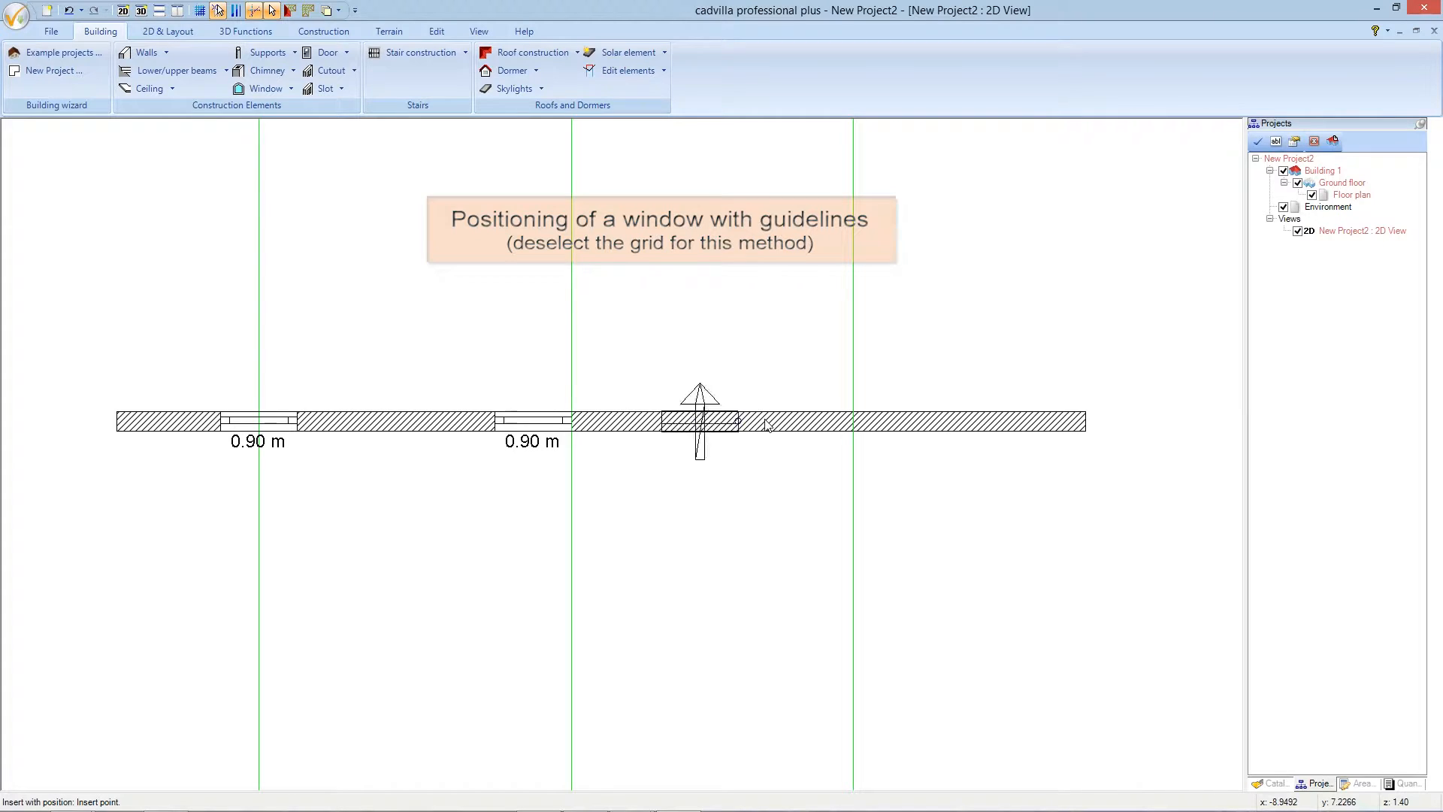
{"action": "key", "text": "ctrl+w"}
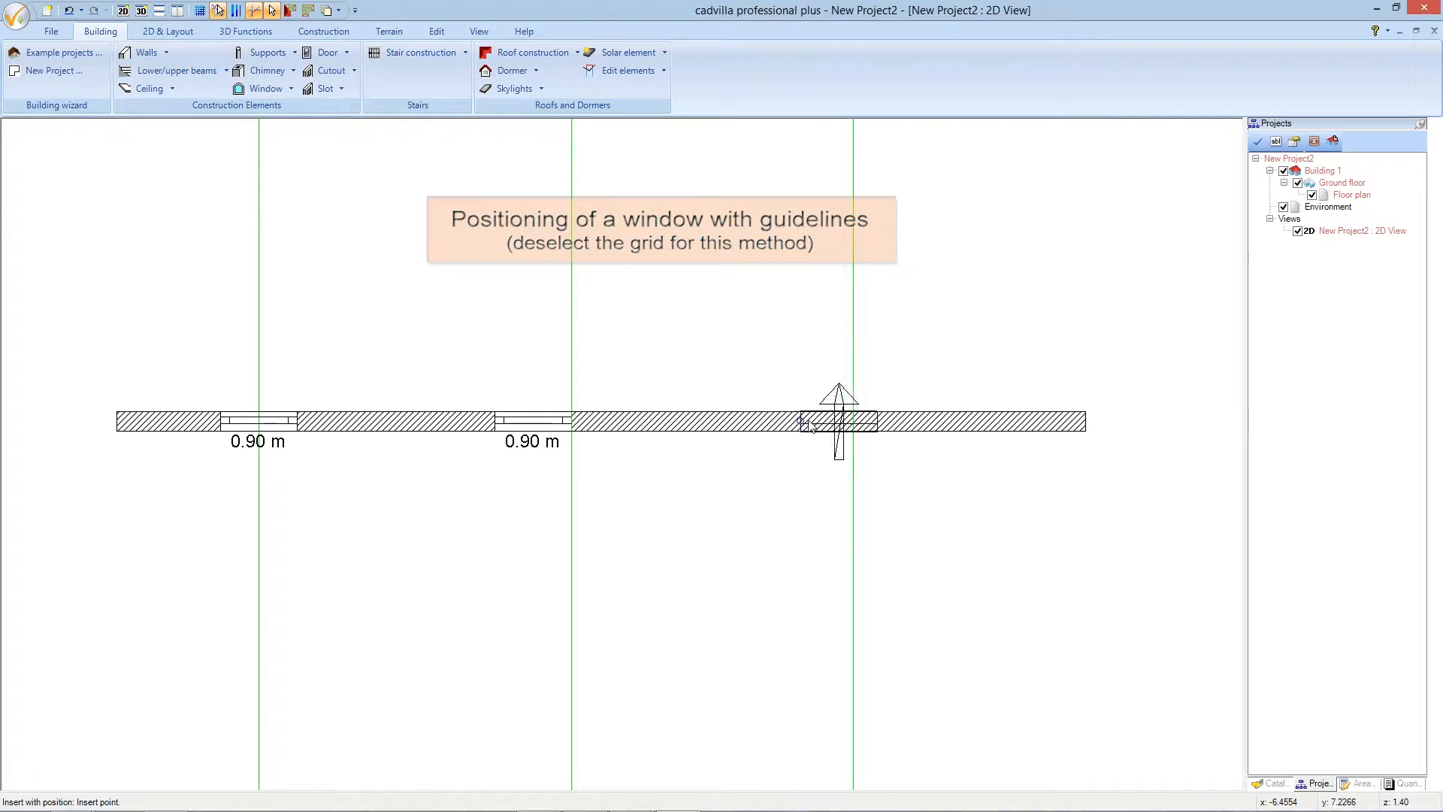
{"action": "left_click", "coordinate": [854, 425]}
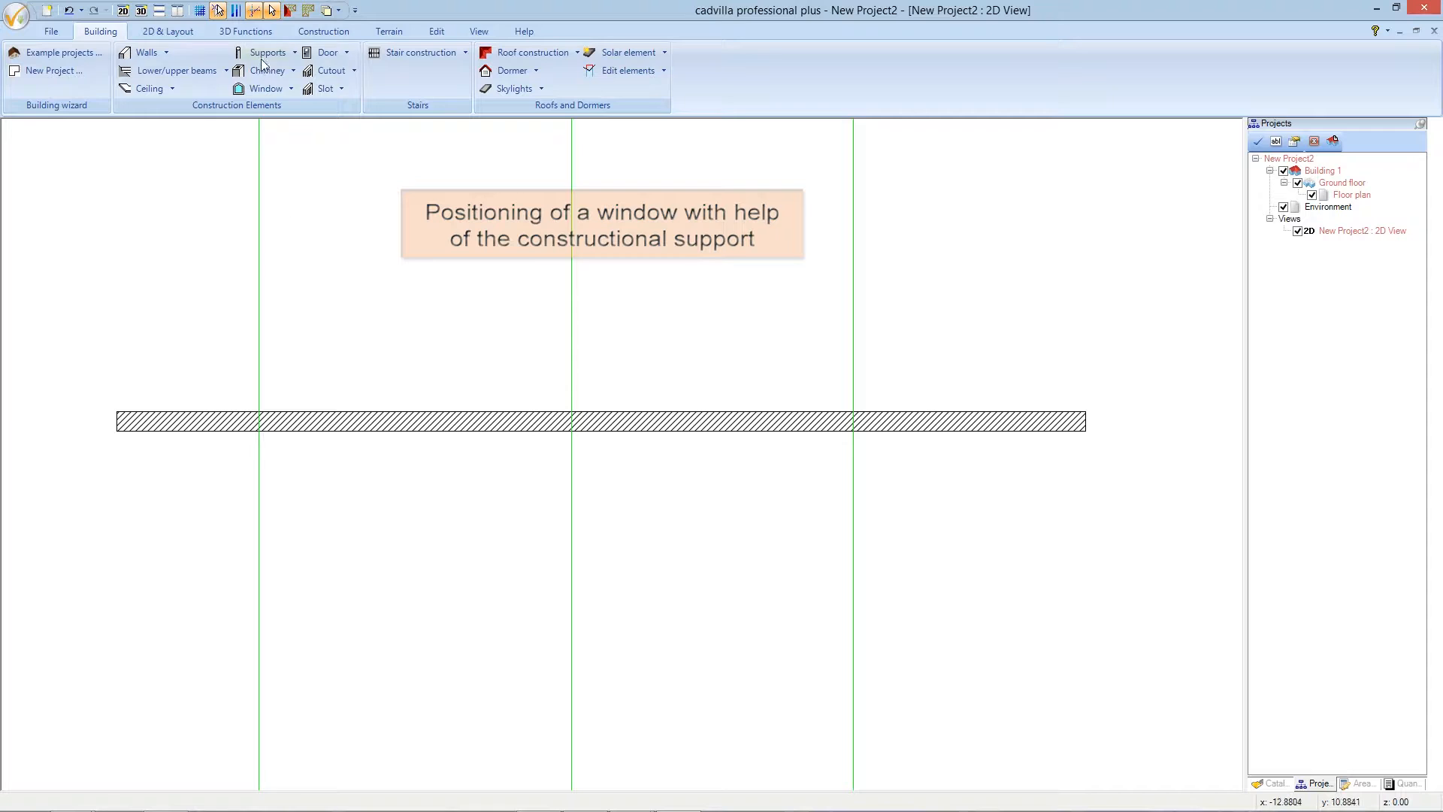
- Insert a window using Point with distance from, with its left edge 1.50 m to the right of the left guideline
{"action": "left_click", "coordinate": [263, 91]}
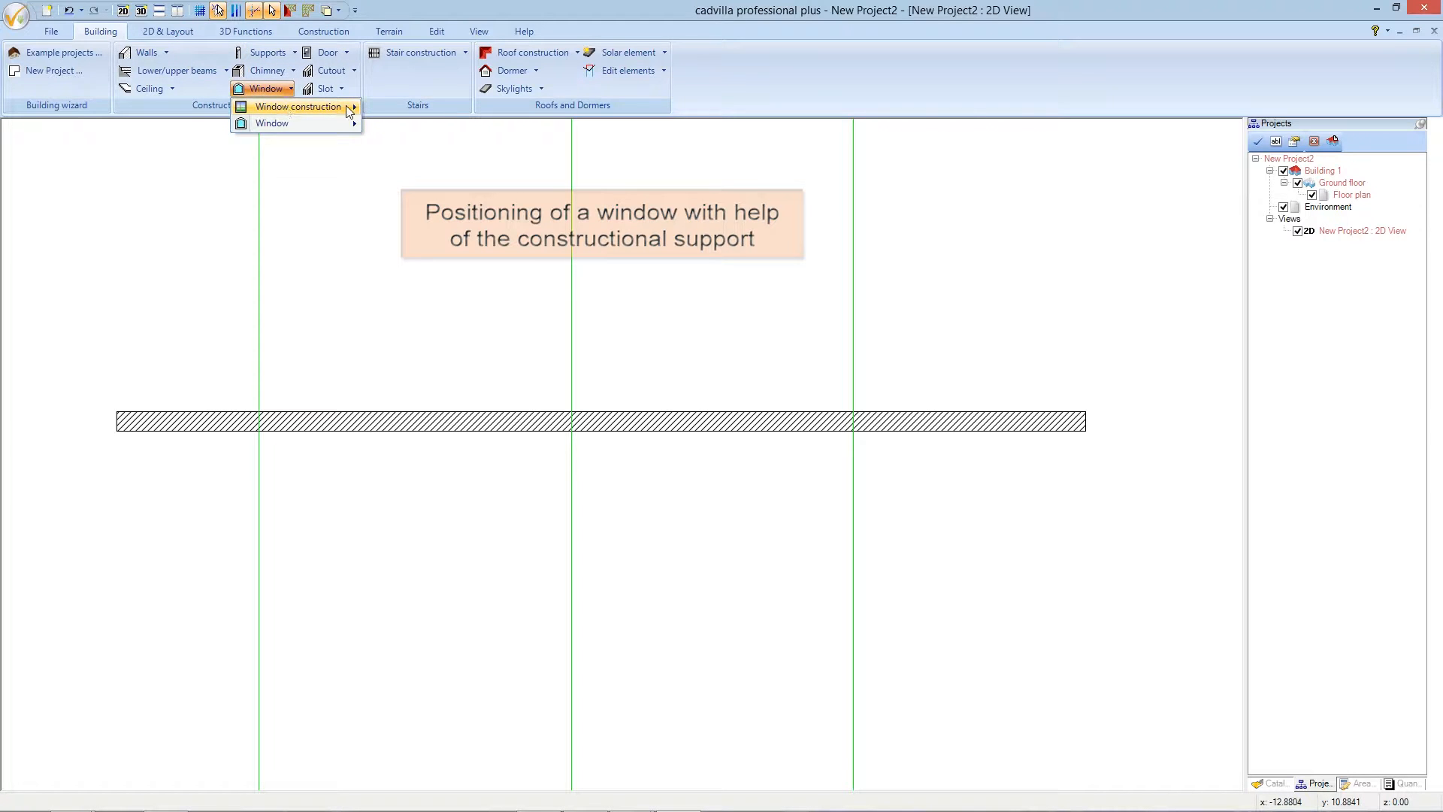
{"action": "left_click", "coordinate": [413, 107]}
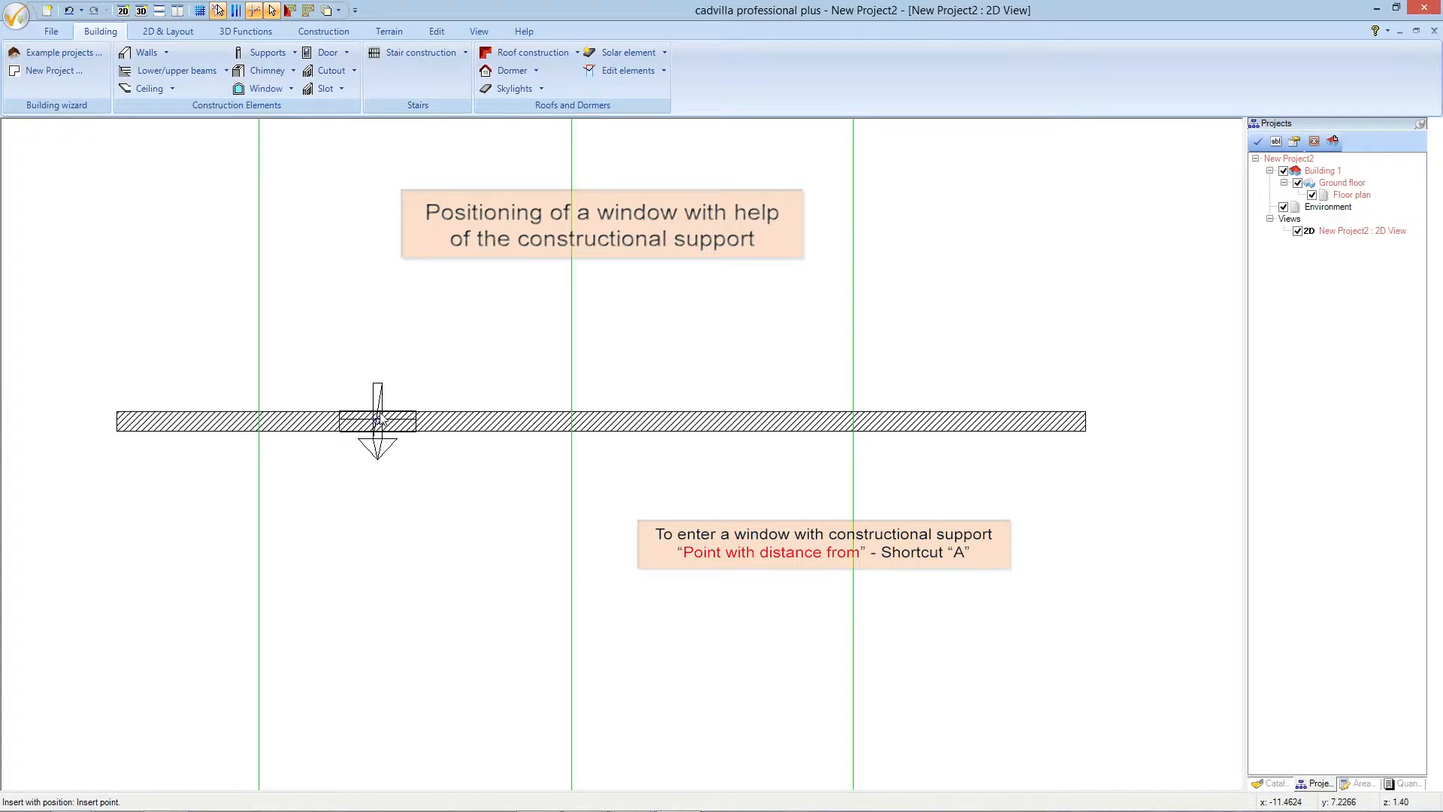
{"action": "key", "text": "ctrl+w"}
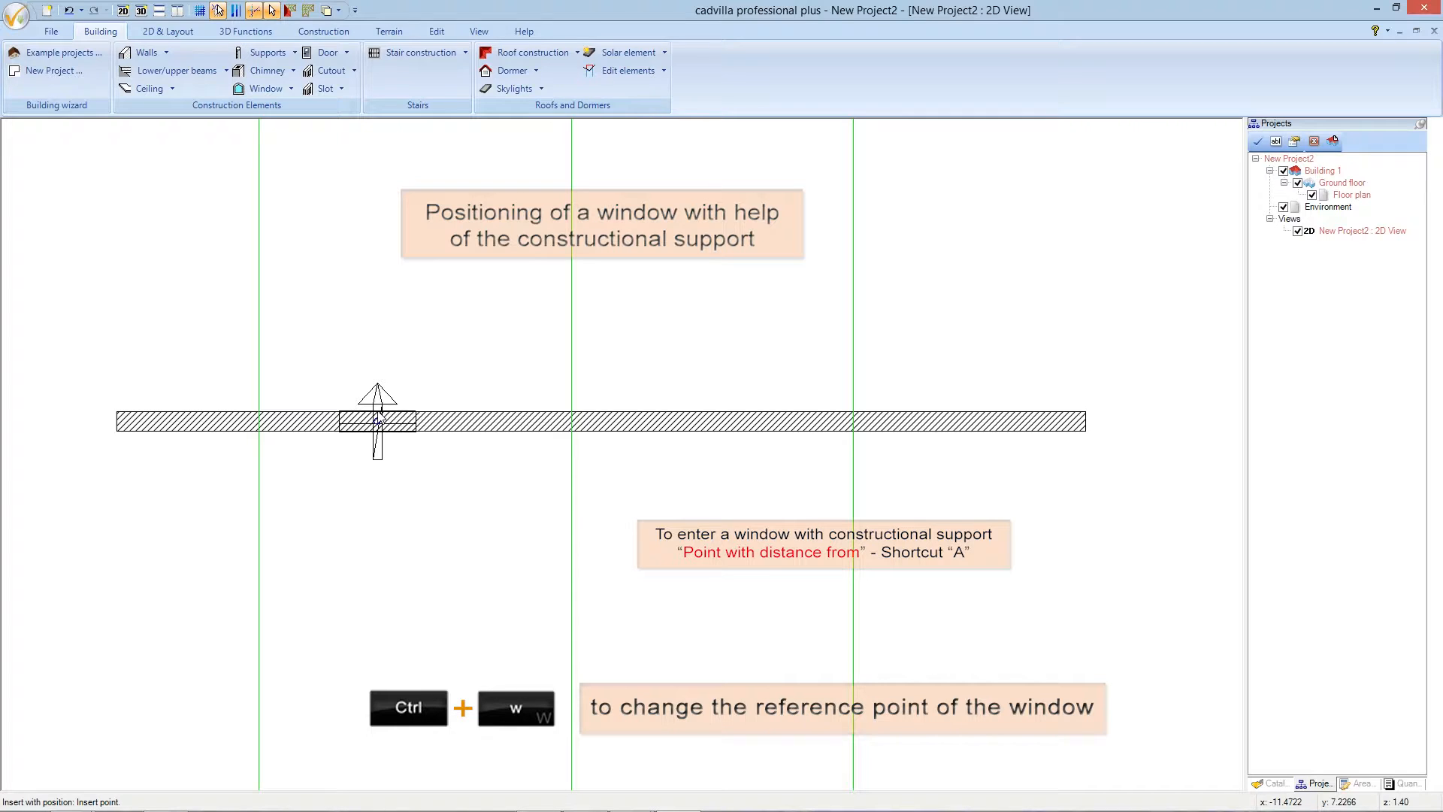
{"action": "key", "text": "ctrl+w"}
{"action": "key", "text": "ctrl+w"}
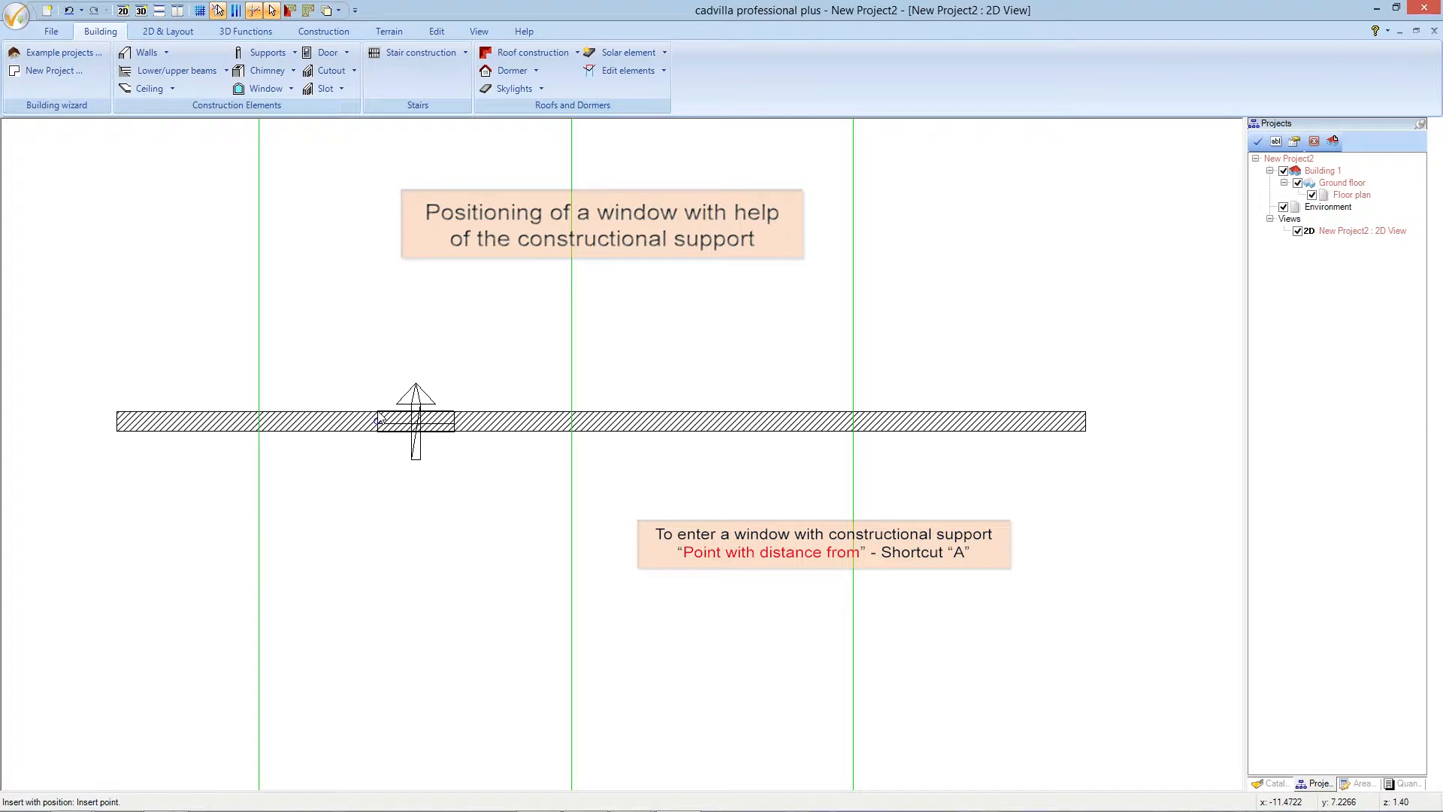
{"action": "right_click", "coordinate": [380, 418]}
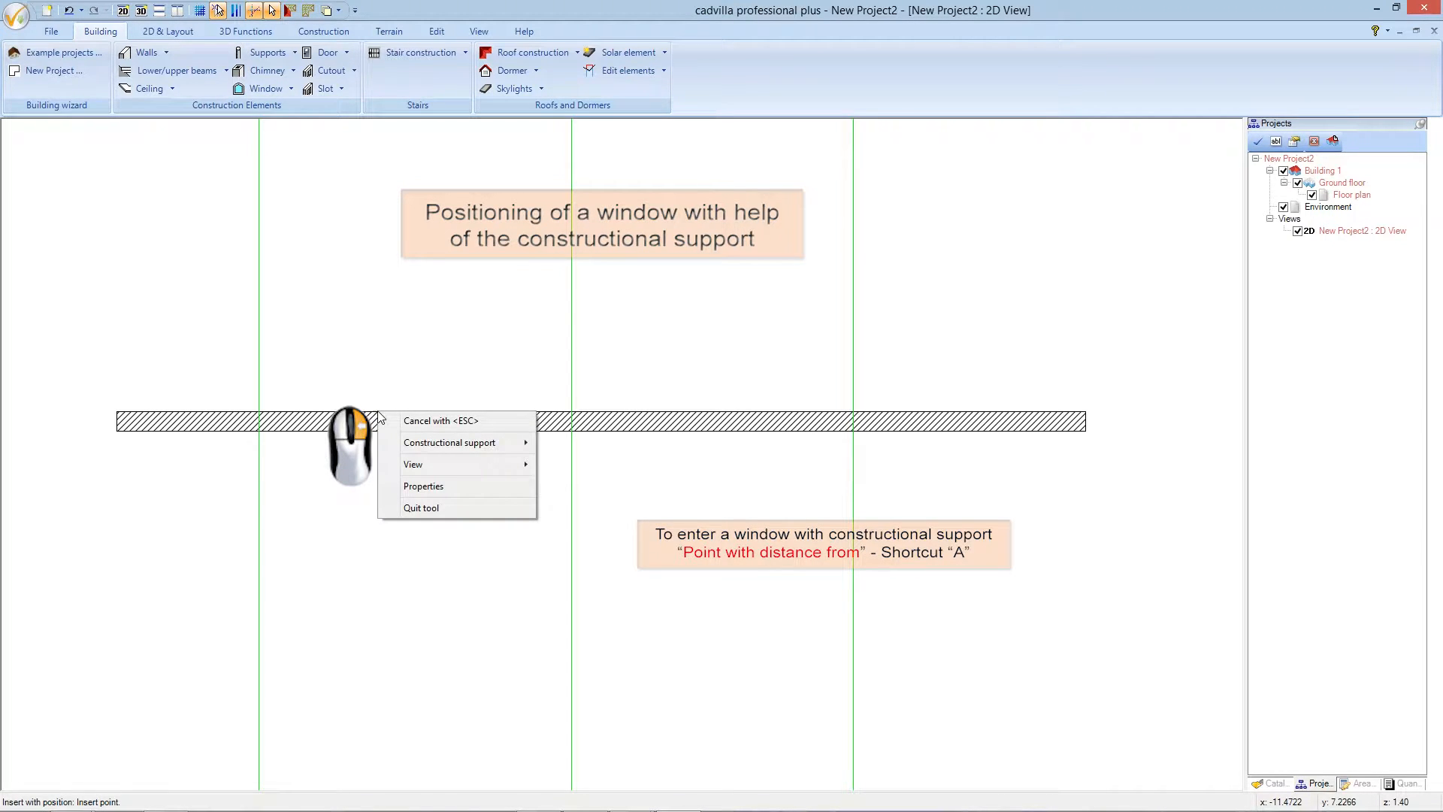
{"action": "mouse_move", "coordinate": [419, 443]}
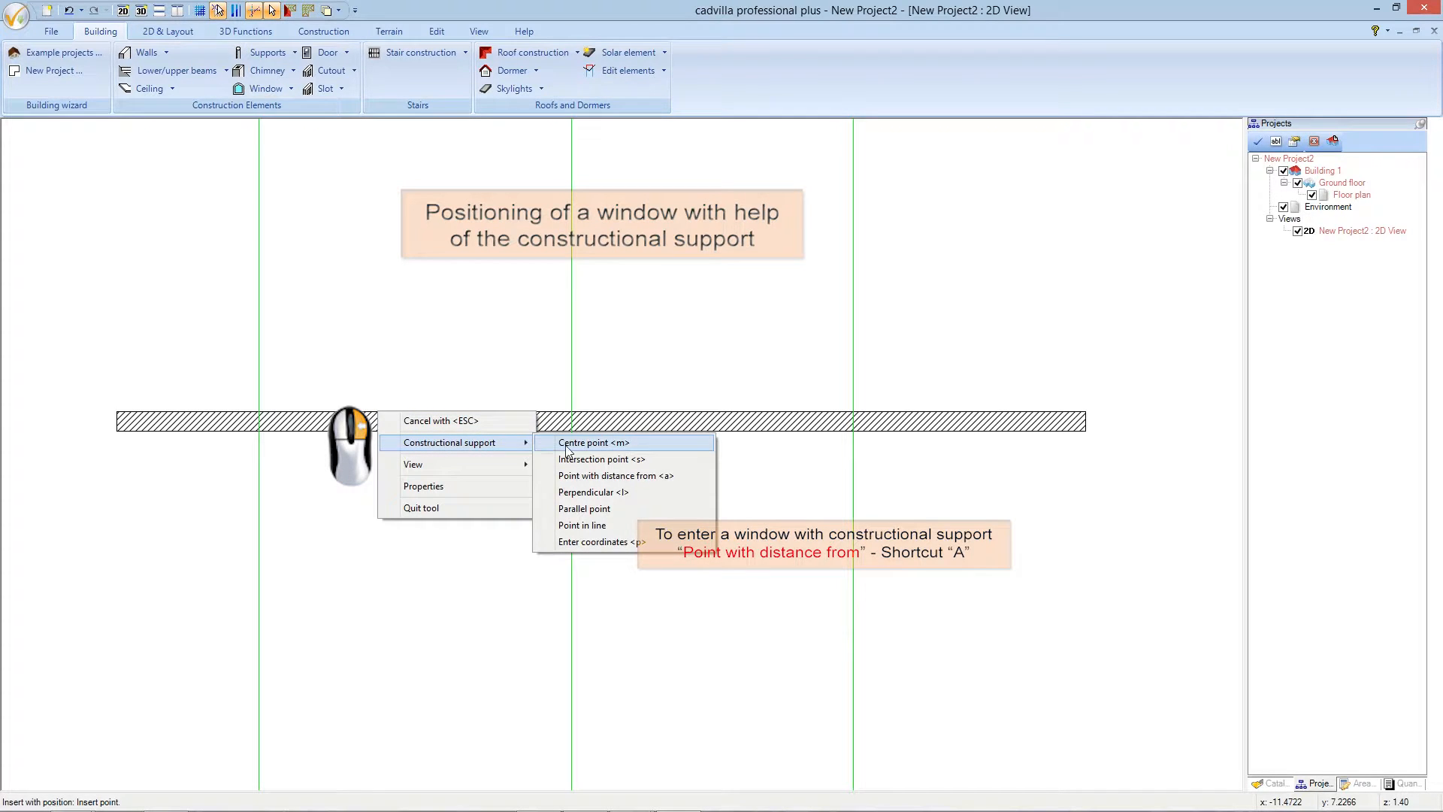
{"action": "left_click", "coordinate": [586, 476]}
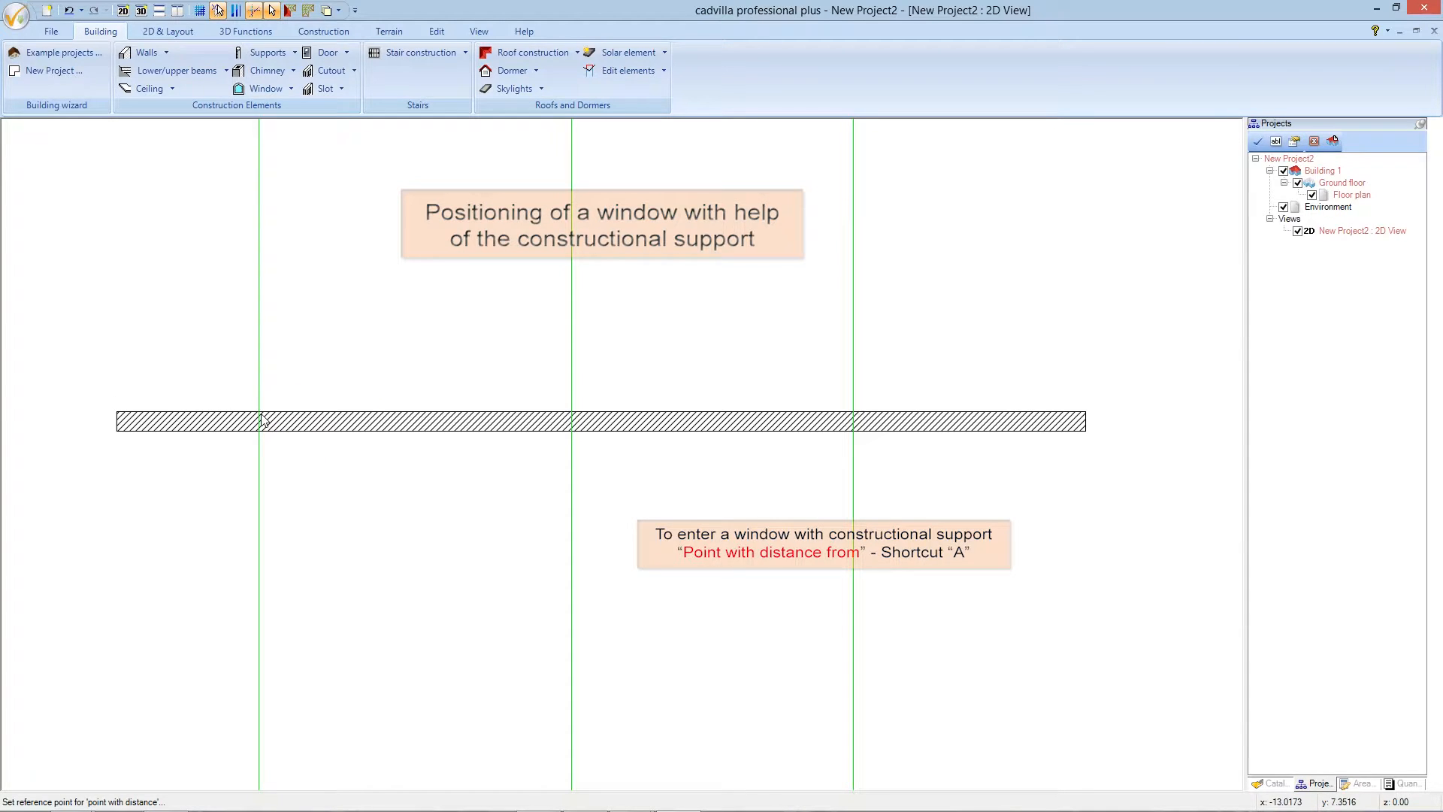
{"action": "left_click", "coordinate": [324, 413]}
{"action": "left_click", "coordinate": [324, 414]}
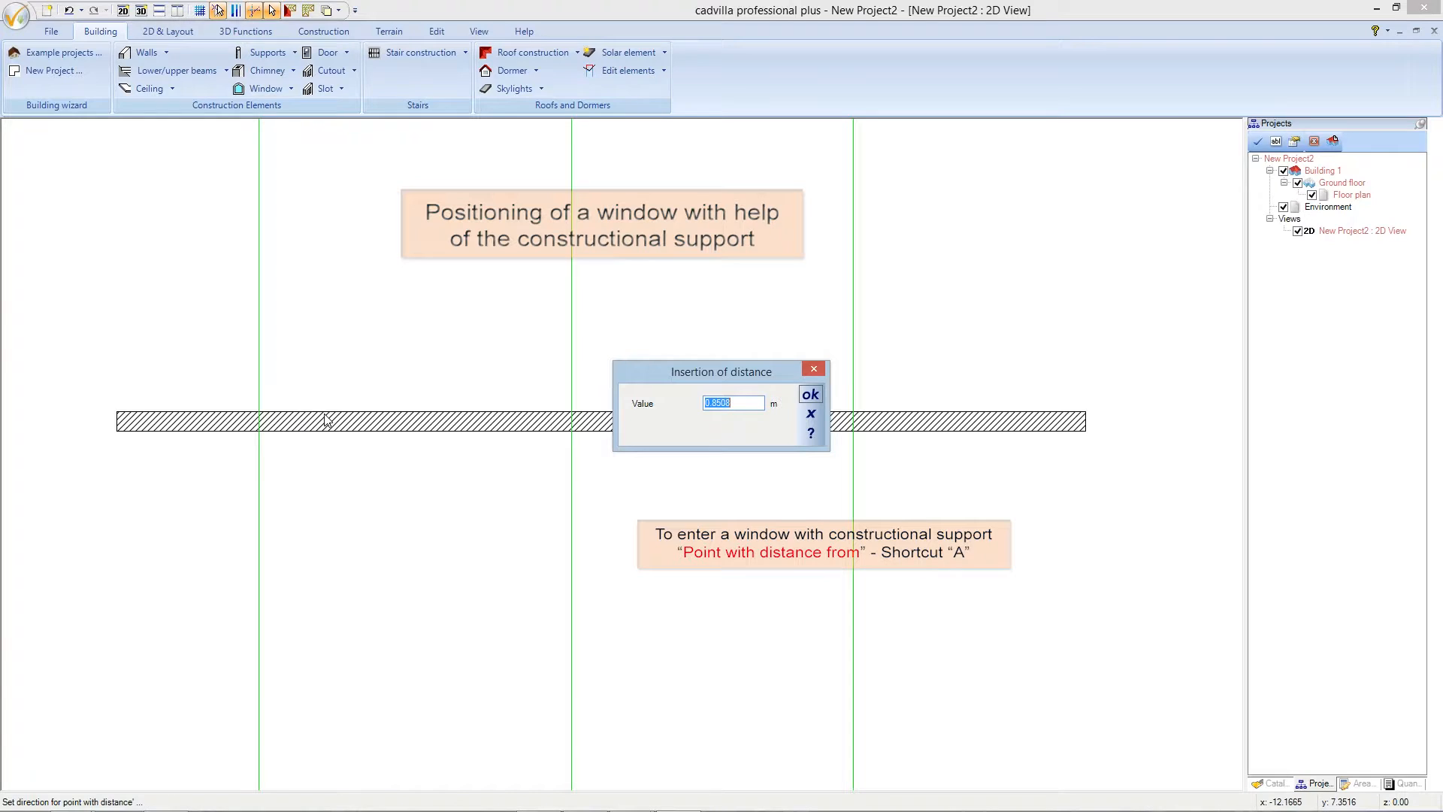
{"action": "type", "text": "1,50"}
{"action": "left_click", "coordinate": [810, 395]}
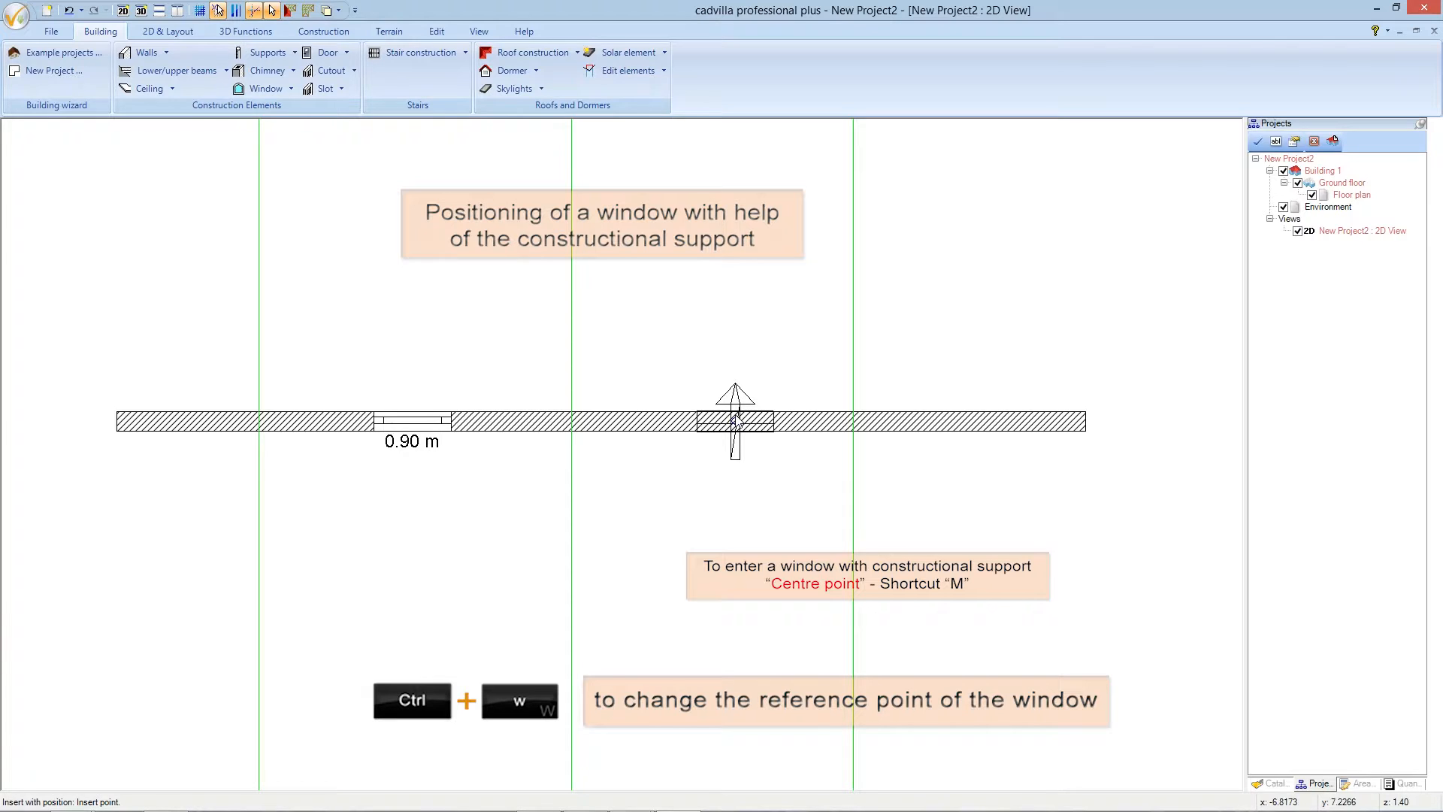
- Insert a window centred between the middle and right guidelines using the Centre point constructional support
{"action": "key", "text": "ctrl+w"}
{"action": "key", "text": "ctrl+w"}
{"action": "key", "text": "ctrl+w"}
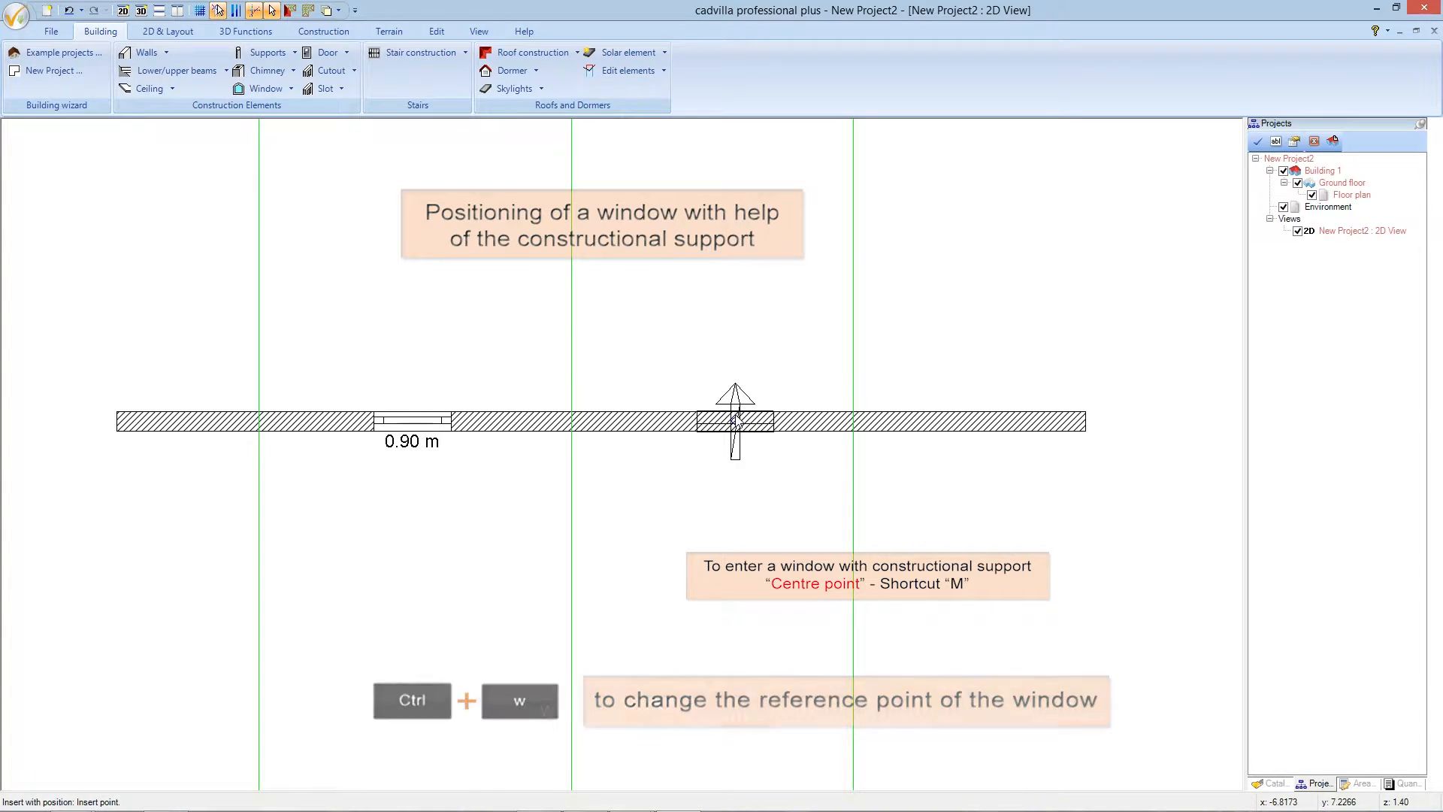
{"action": "right_click", "coordinate": [737, 420]}
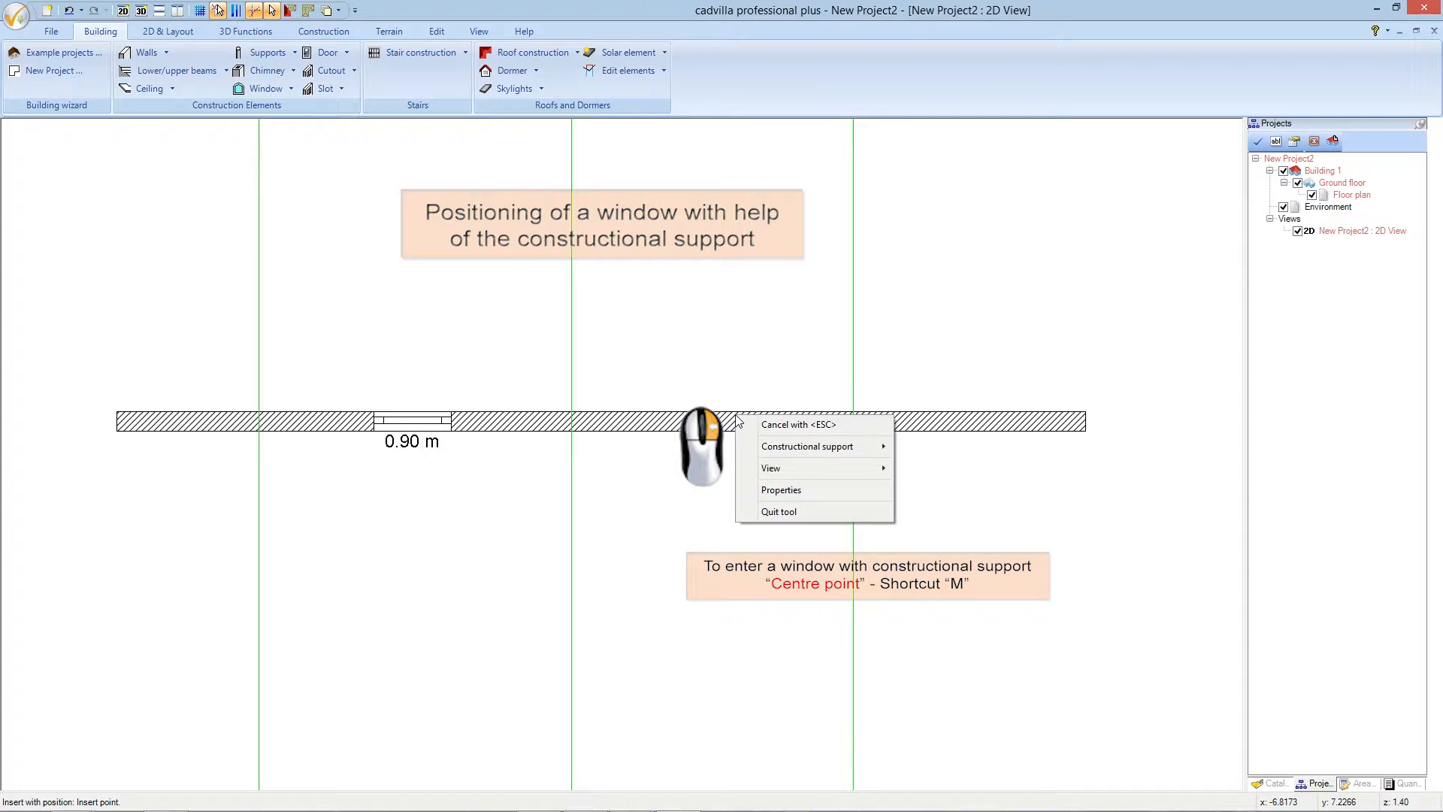
{"action": "mouse_move", "coordinate": [774, 450]}
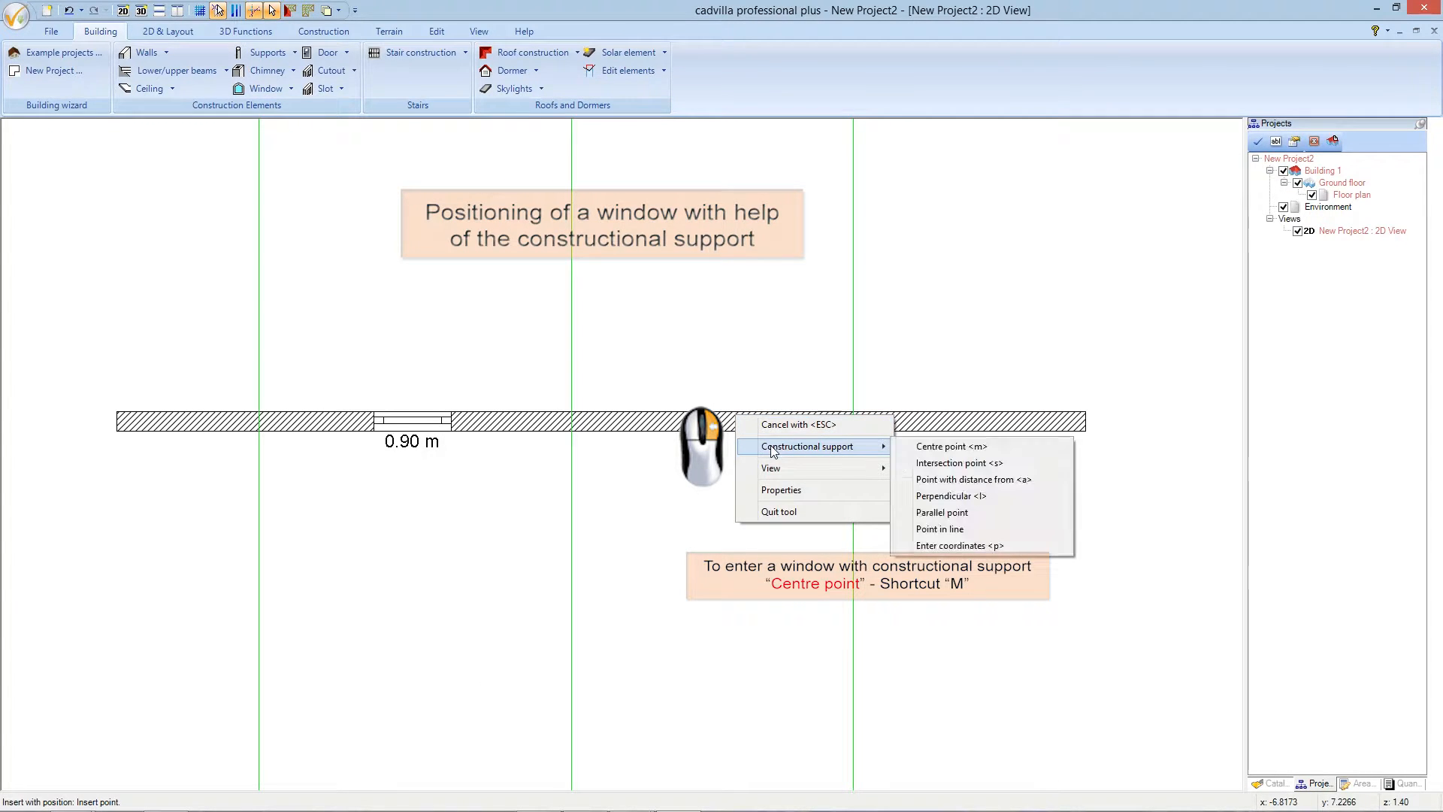
{"action": "left_click", "coordinate": [915, 447]}
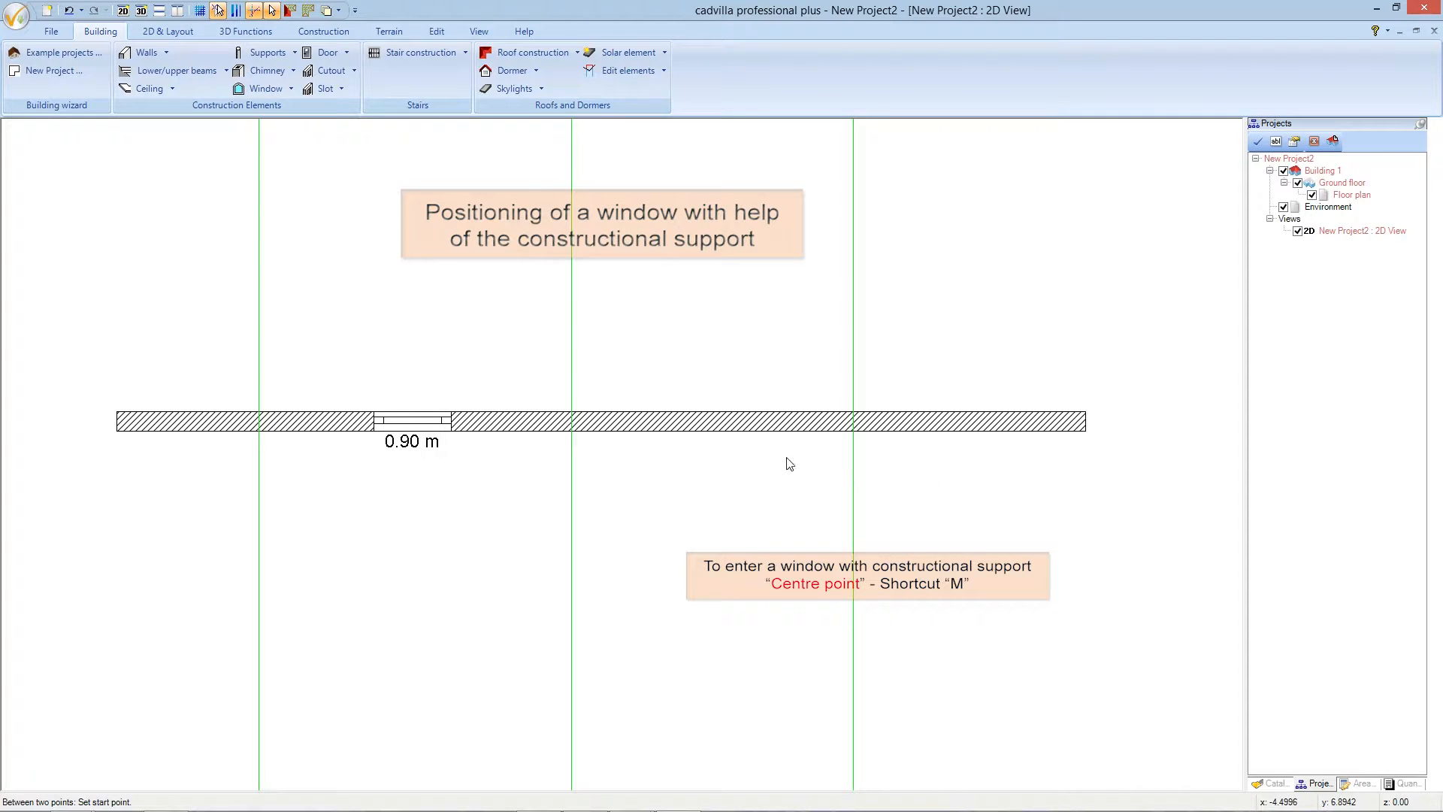
{"action": "left_click", "coordinate": [573, 414]}
{"action": "left_click", "coordinate": [854, 415]}
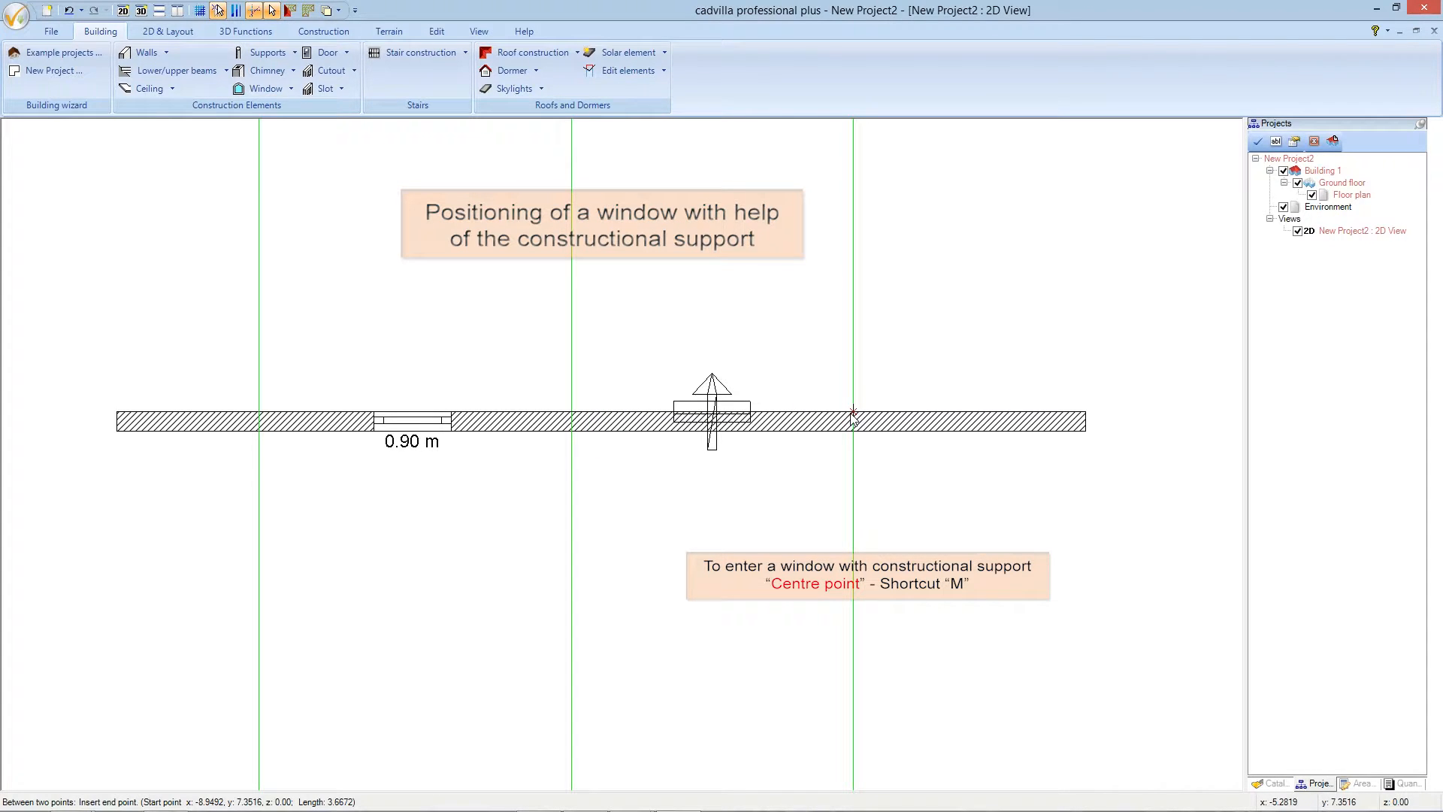
{"action": "left_click", "coordinate": [854, 415]}
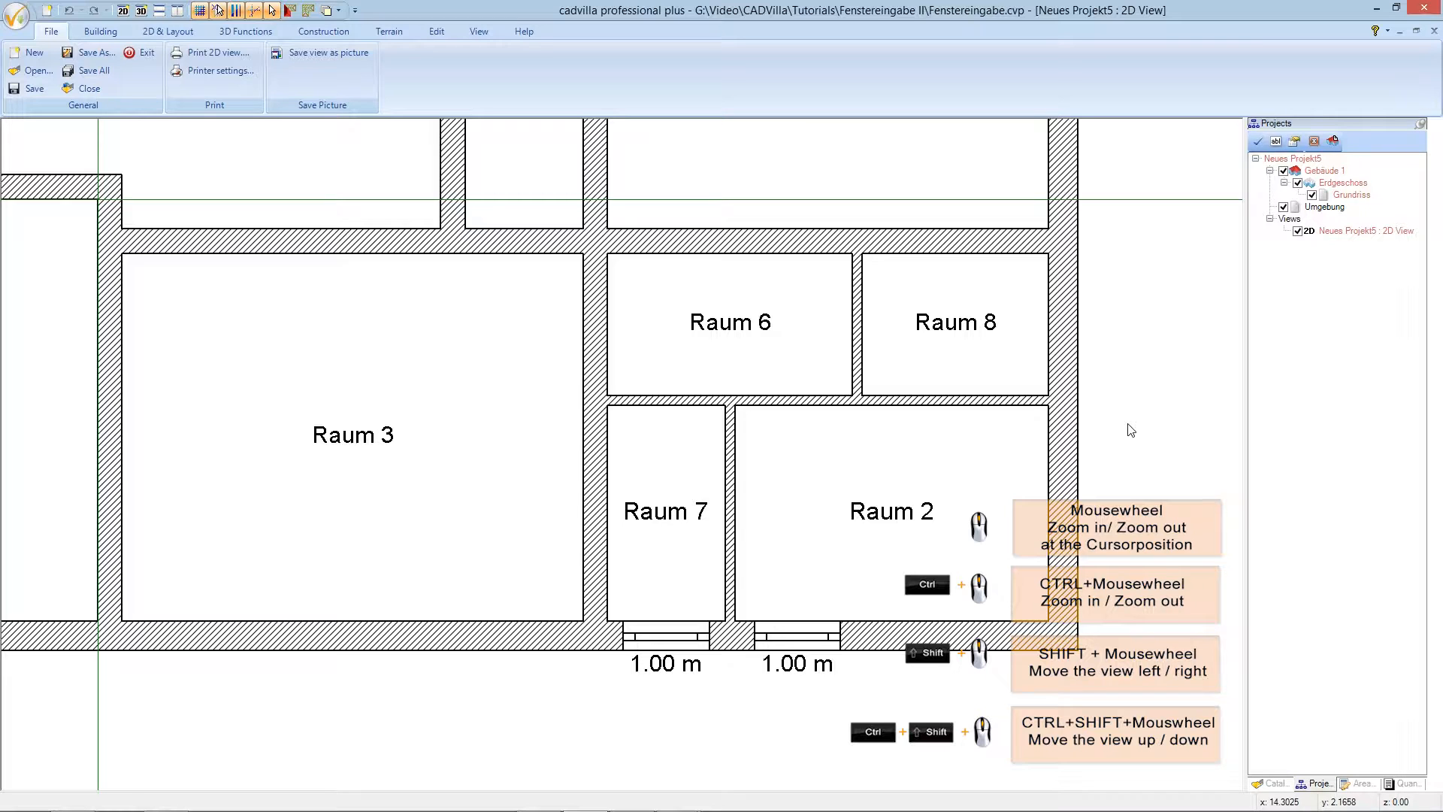
- Start a freely positioned window construction for Raum 1 and set its opening to 1.30 m wide, 1.20 m high, with a 0.90 m sill height
{"action": "scroll", "coordinate": [1131, 430], "scroll_direction": "down", "scroll_amount": 1, "text": "ctrl"}
{"action": "scroll", "coordinate": [1131, 430], "scroll_direction": "down", "scroll_amount": 1, "text": "ctrl"}
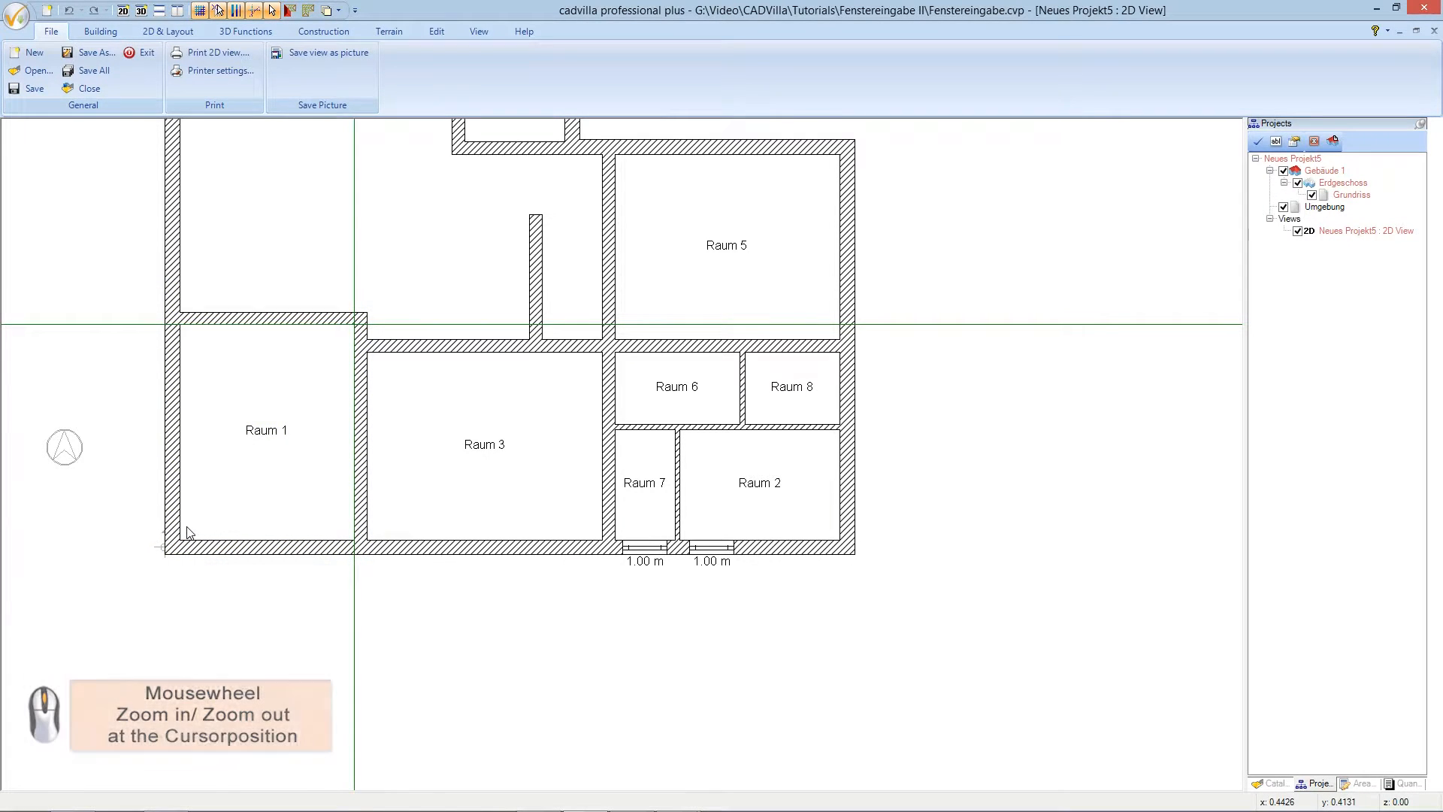
{"action": "scroll", "coordinate": [184, 530], "scroll_direction": "up", "scroll_amount": 2}
{"action": "scroll", "coordinate": [203, 524], "scroll_direction": "up", "scroll_amount": 2}
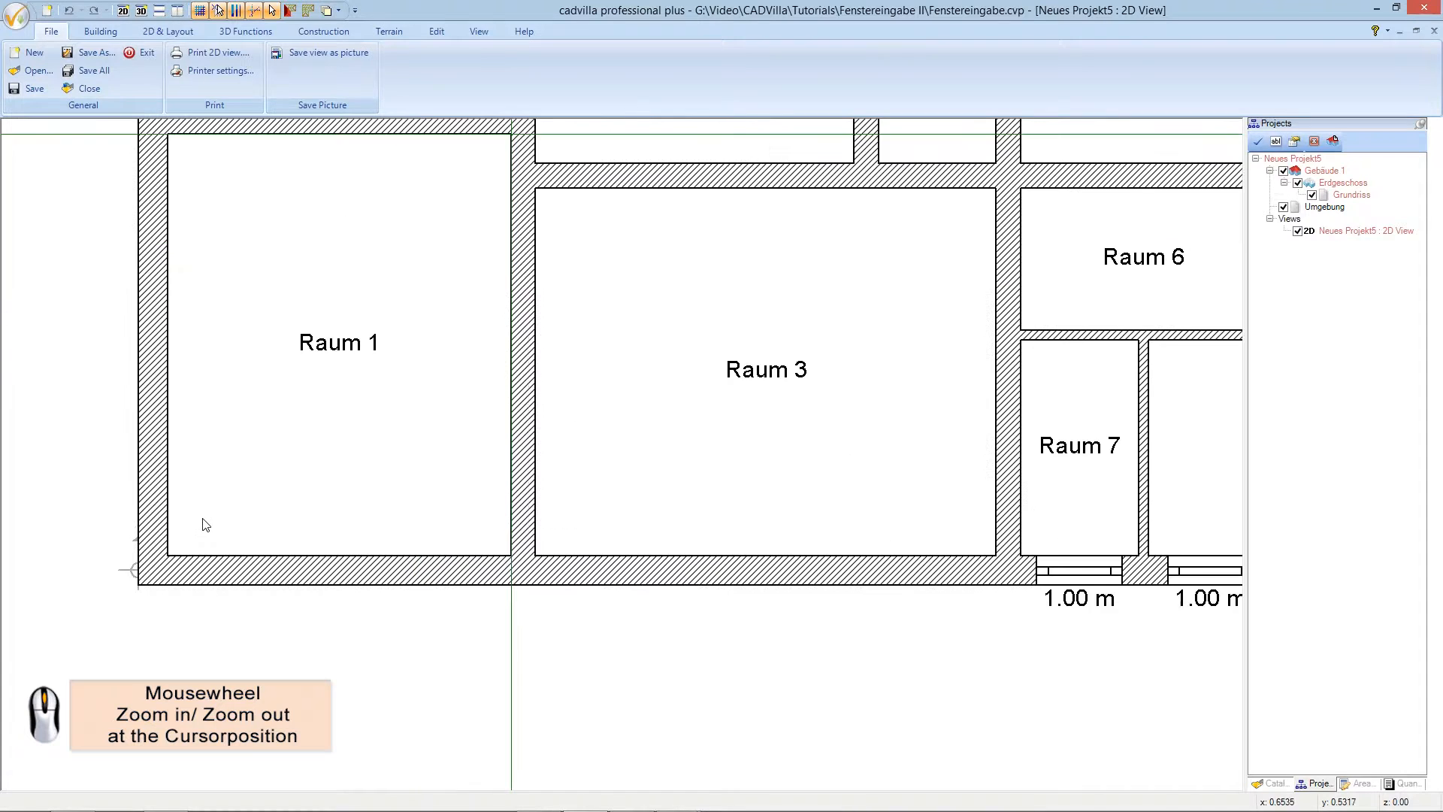
{"action": "scroll", "coordinate": [205, 525], "scroll_direction": "up", "scroll_amount": 2}
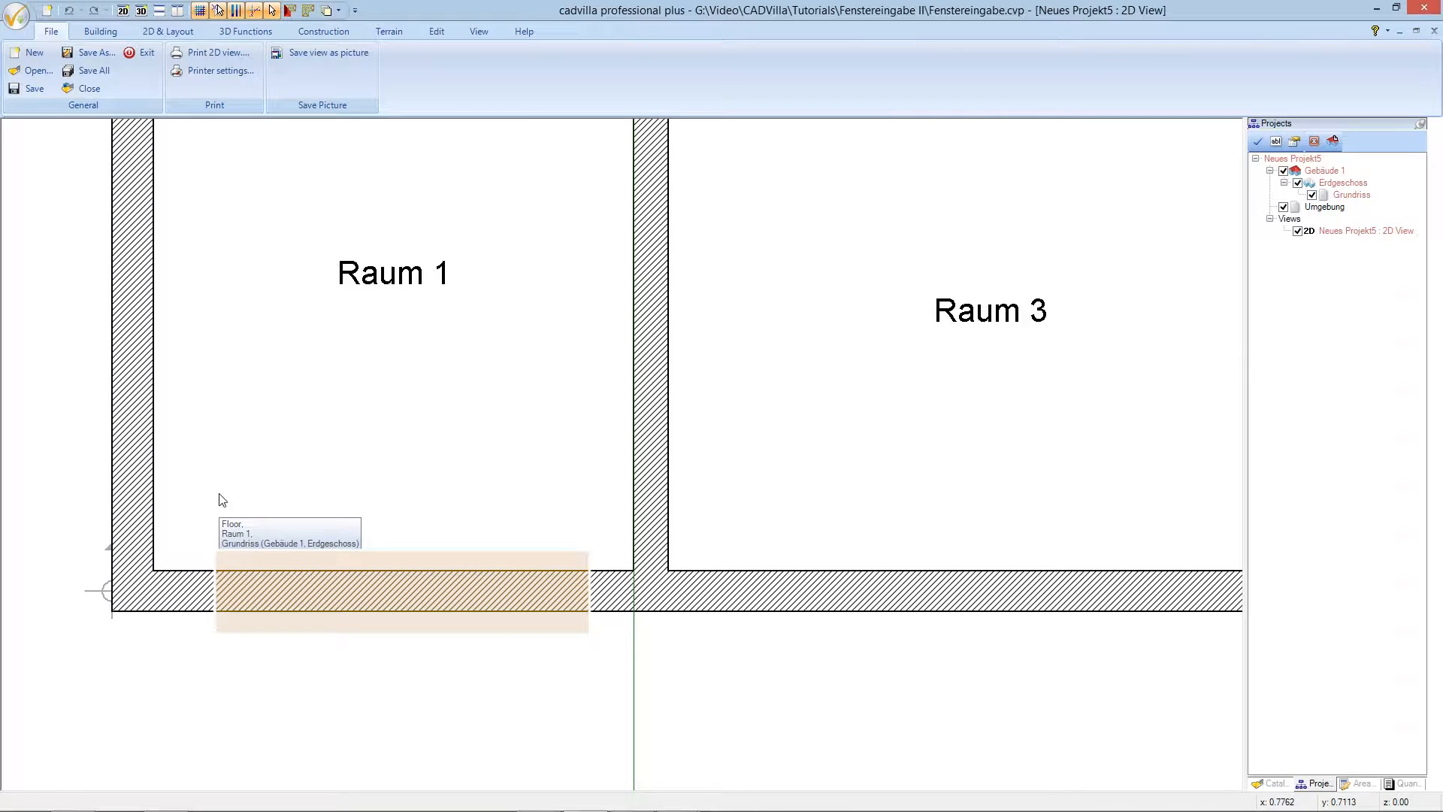
{"action": "left_click", "coordinate": [123, 30]}
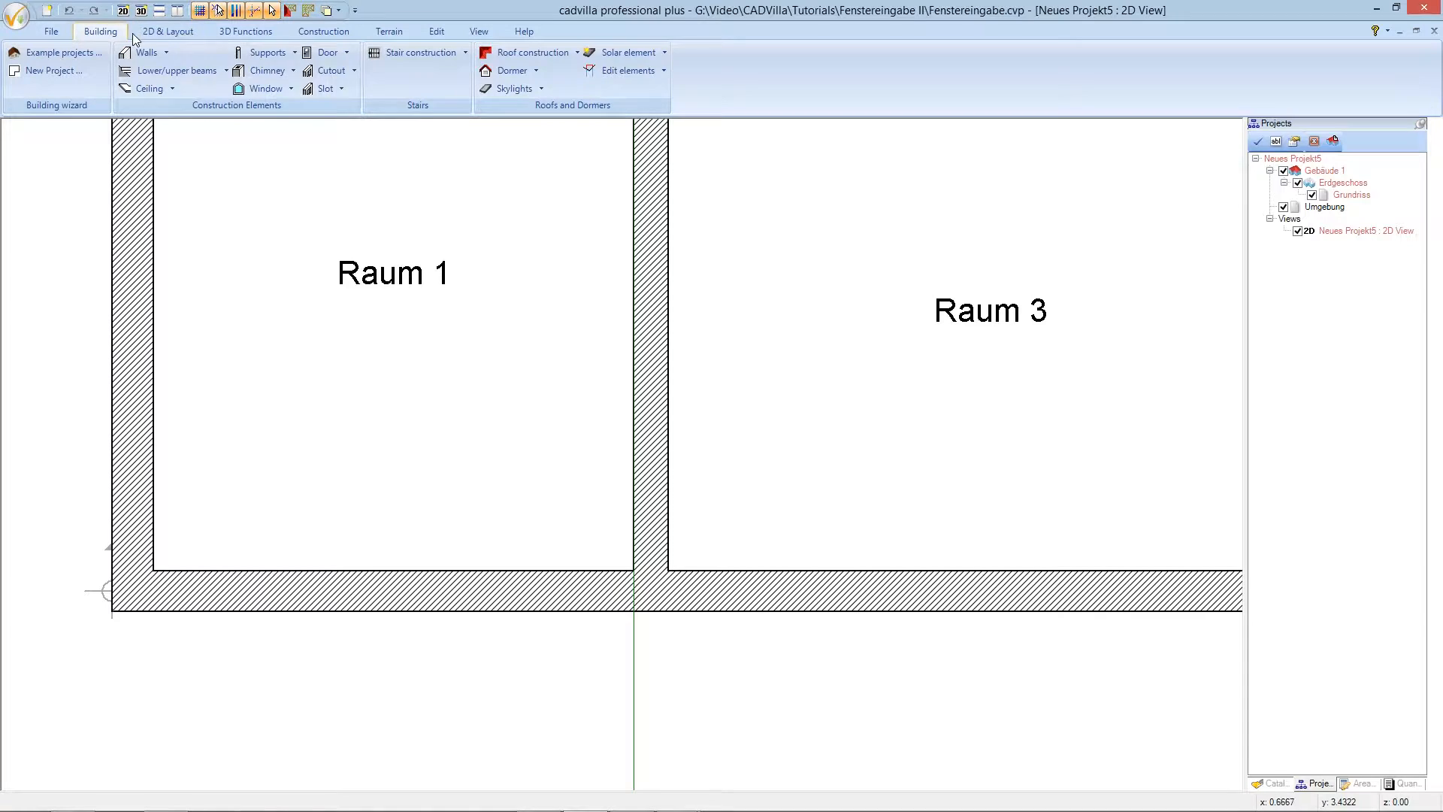
{"action": "left_click", "coordinate": [289, 89]}
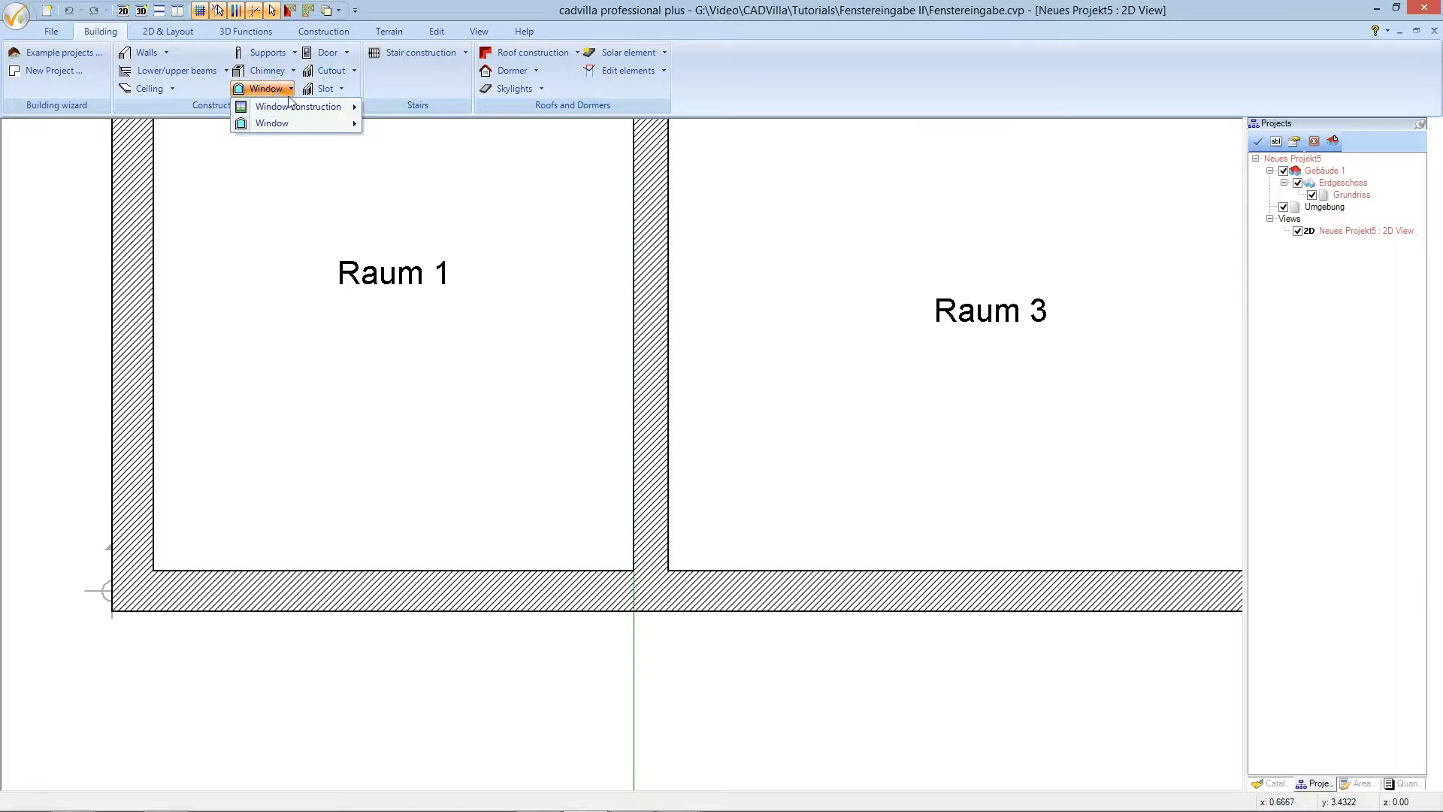
{"action": "mouse_move", "coordinate": [345, 110]}
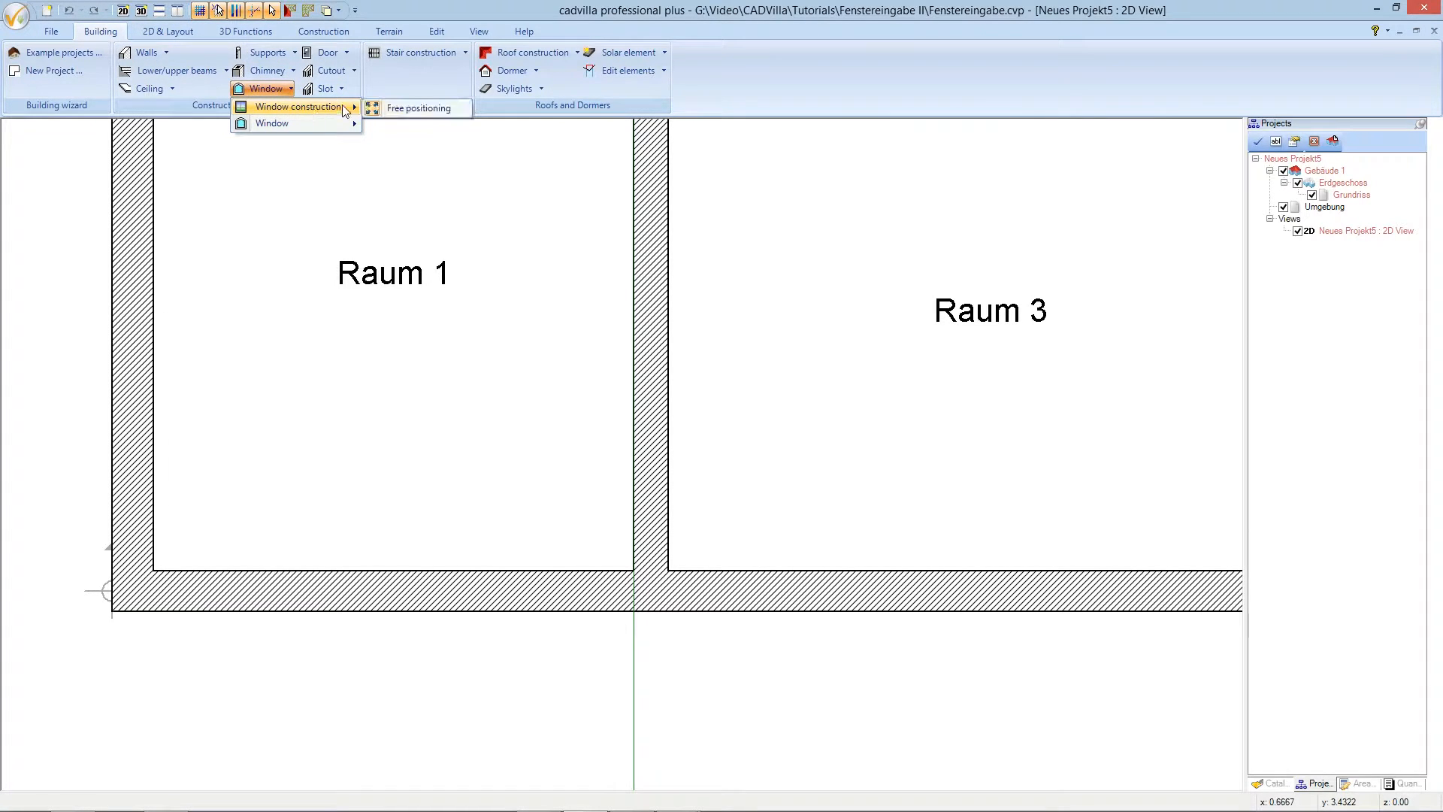
{"action": "left_click", "coordinate": [390, 109]}
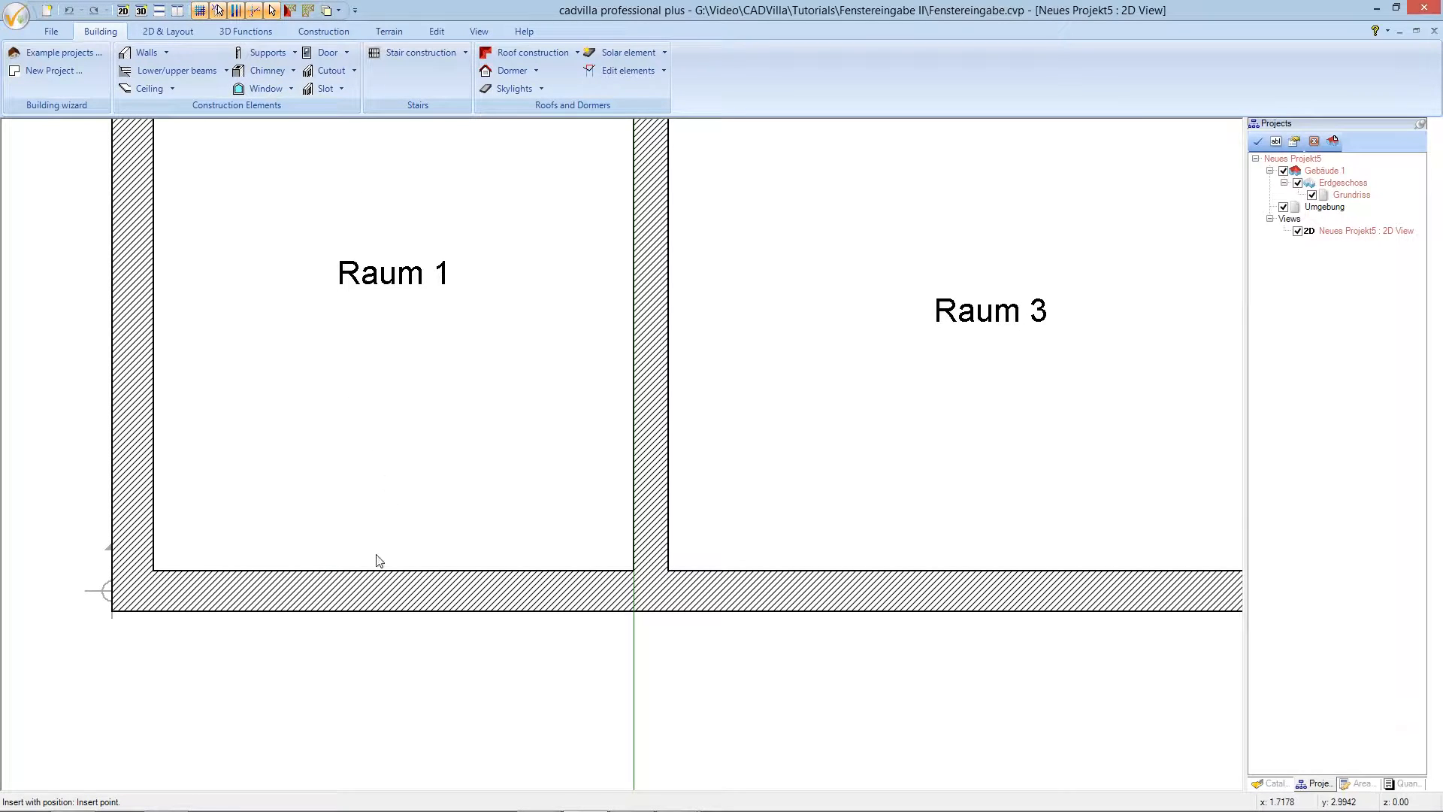
{"action": "right_click", "coordinate": [368, 577]}
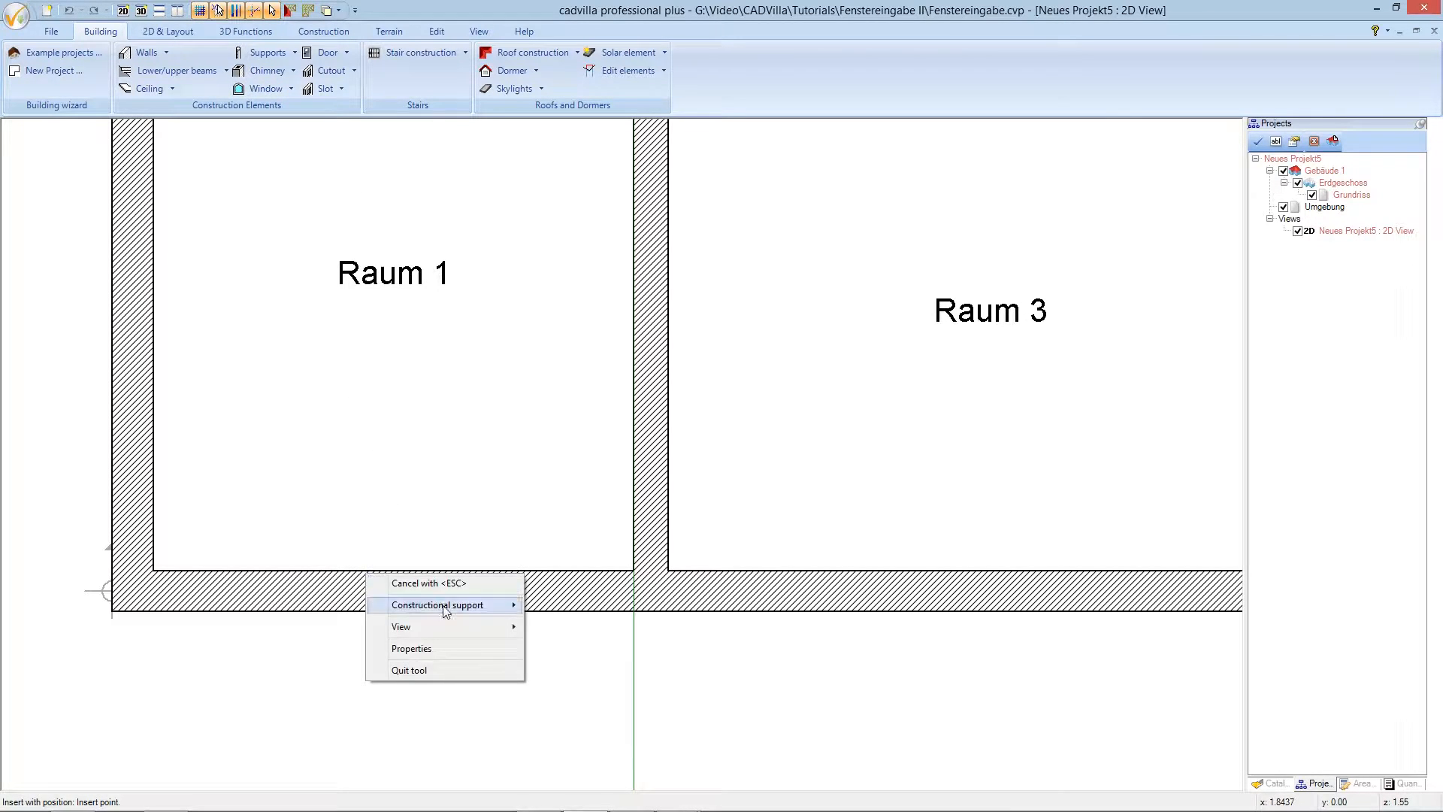
{"action": "left_click", "coordinate": [444, 649]}
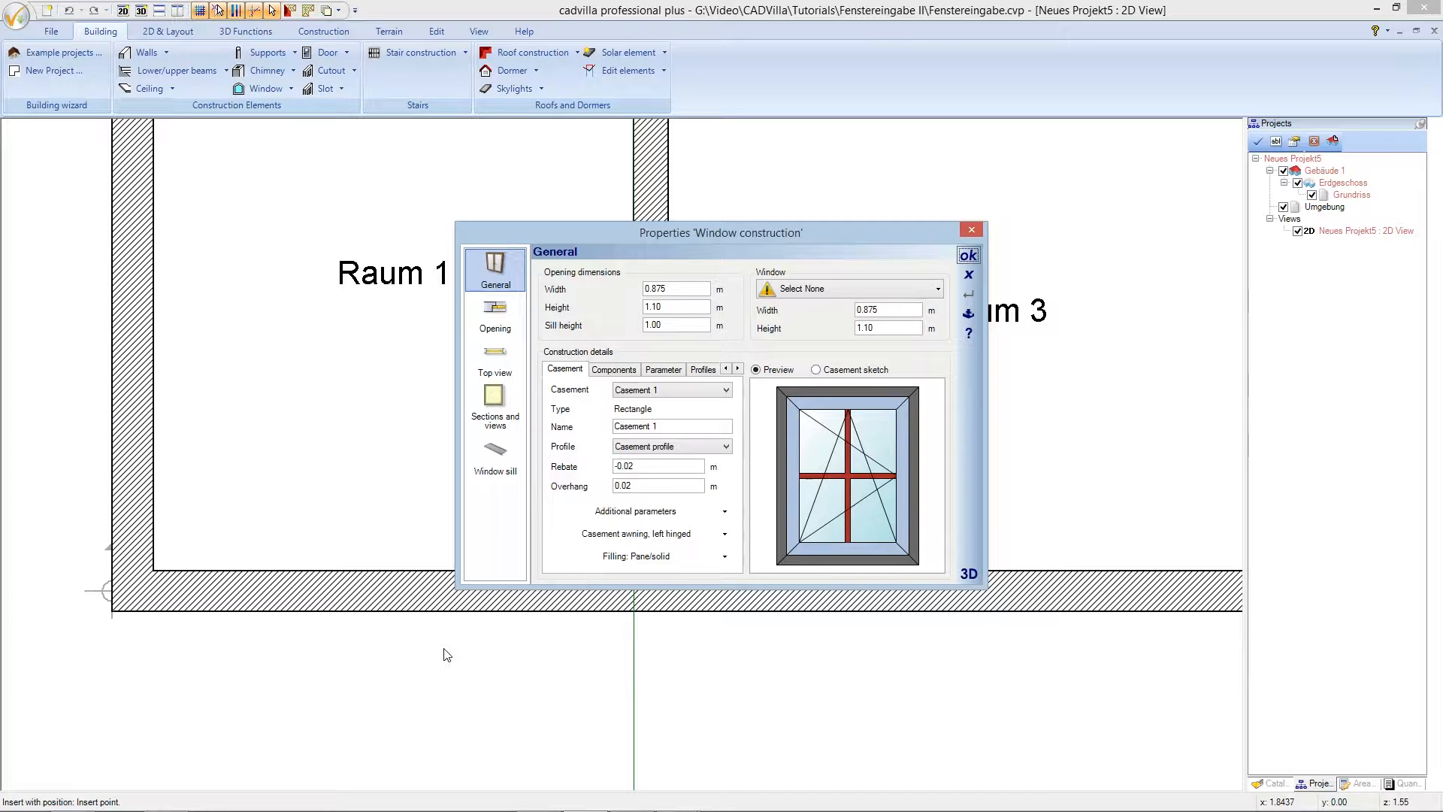
{"action": "double_click", "coordinate": [644, 289]}
{"action": "type", "text": "1.30"}
{"action": "double_click", "coordinate": [653, 306]}
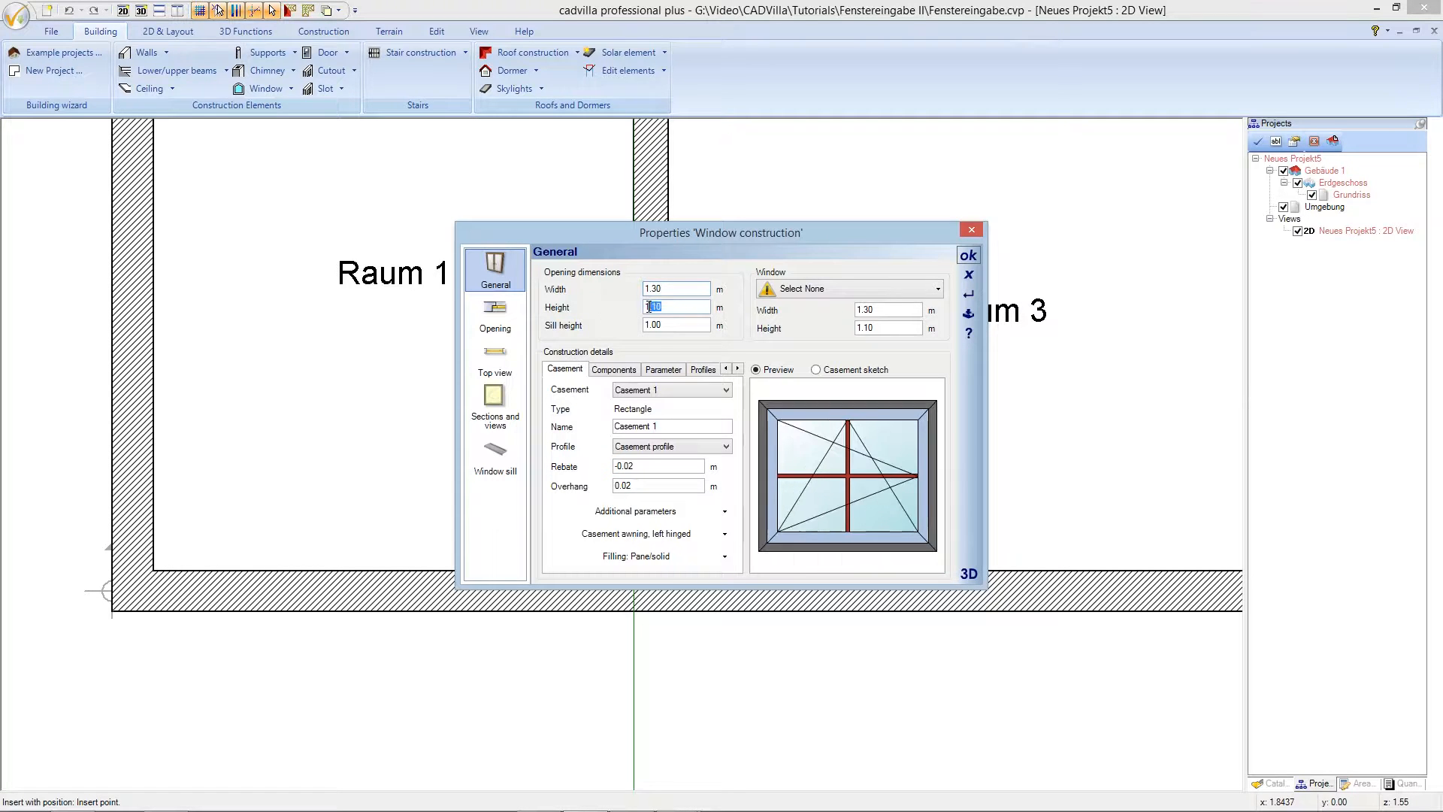
{"action": "type", "text": "1.20"}
{"action": "key", "text": "Tab"}
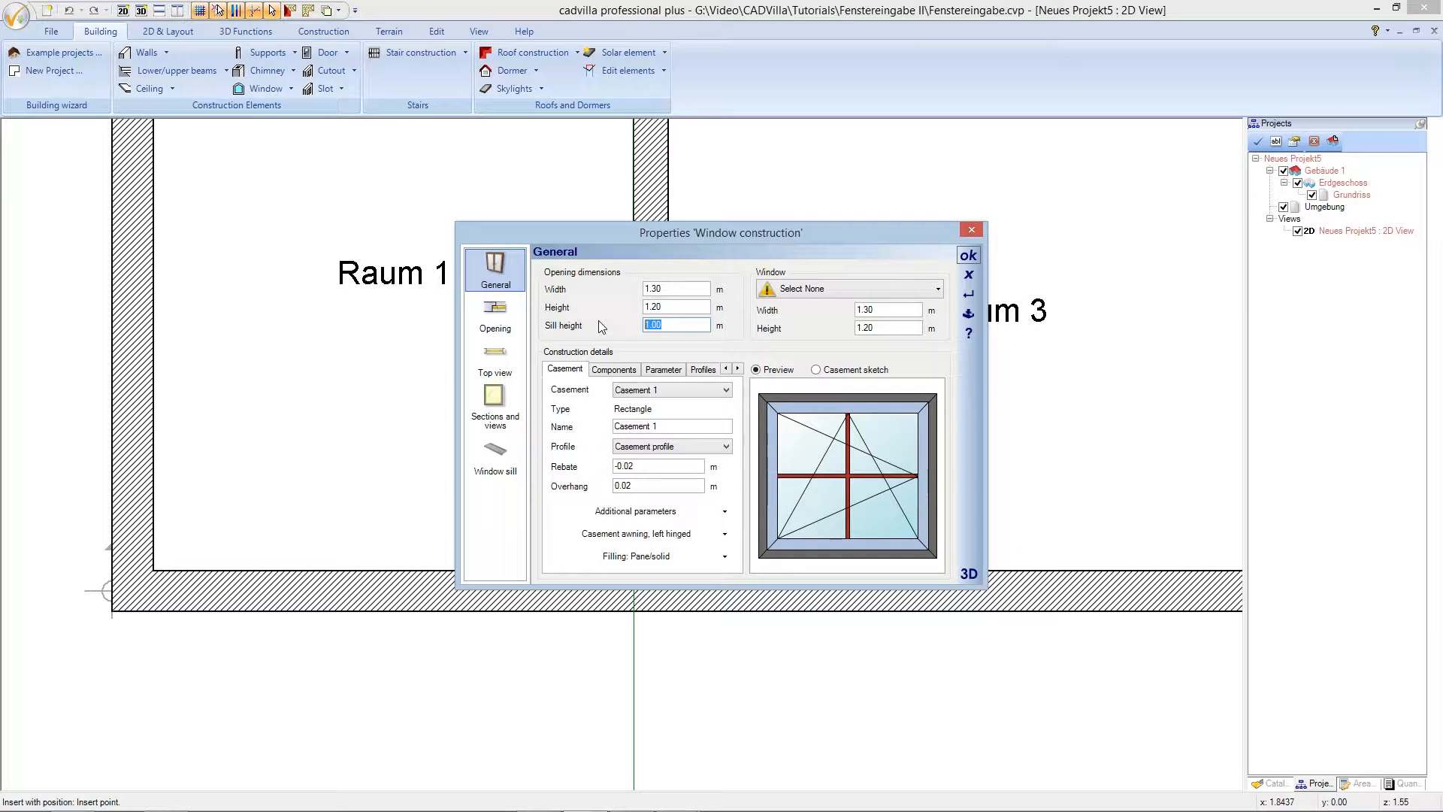
{"action": "type", "text": "0.90"}
{"action": "left_click", "coordinate": [969, 257]}
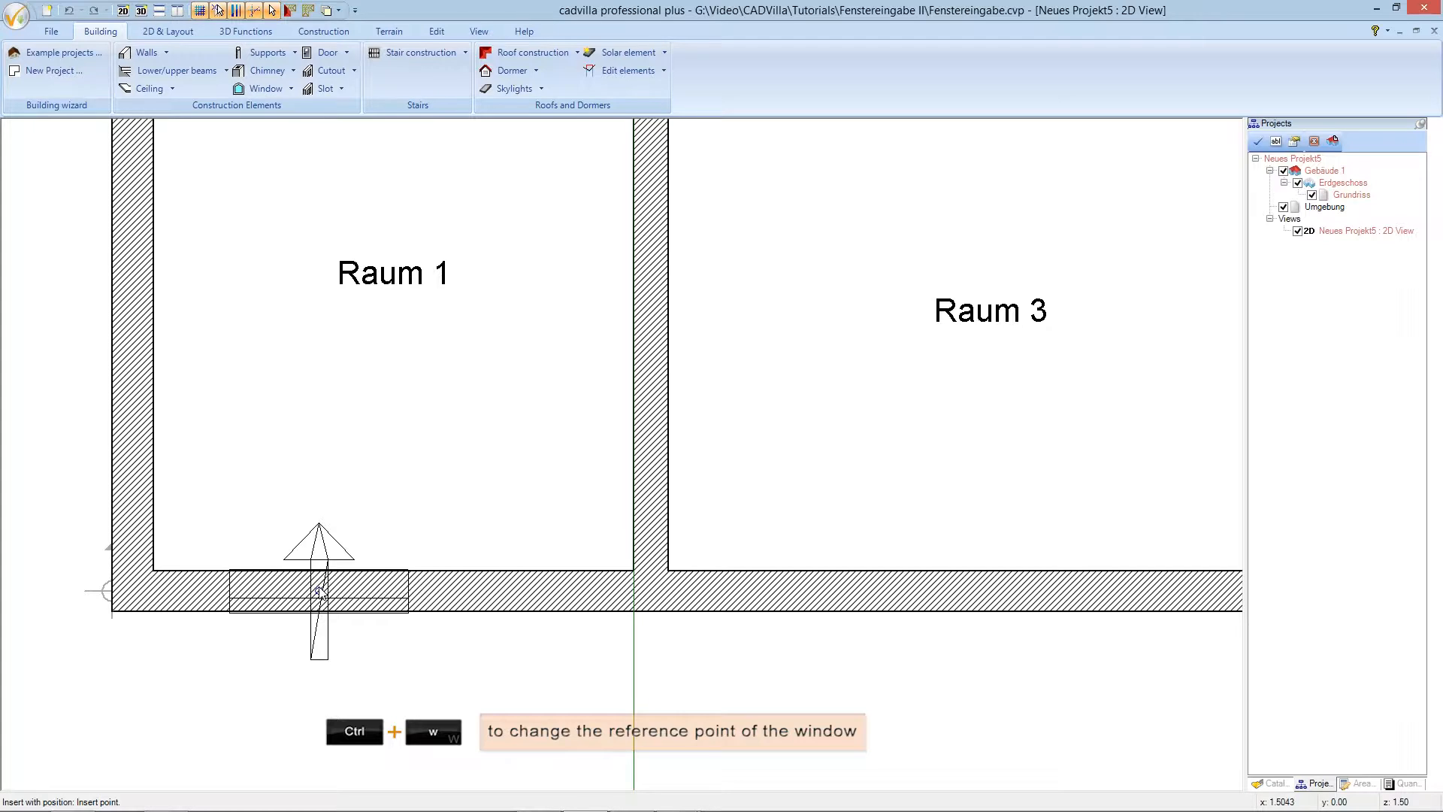
- Insert the window in Raum 1's lower wall using Point with distance from, its left edge 1.10 m from the inner lower-left corner
{"action": "key", "text": "ctrl+w"}
{"action": "key", "text": "ctrl+w"}
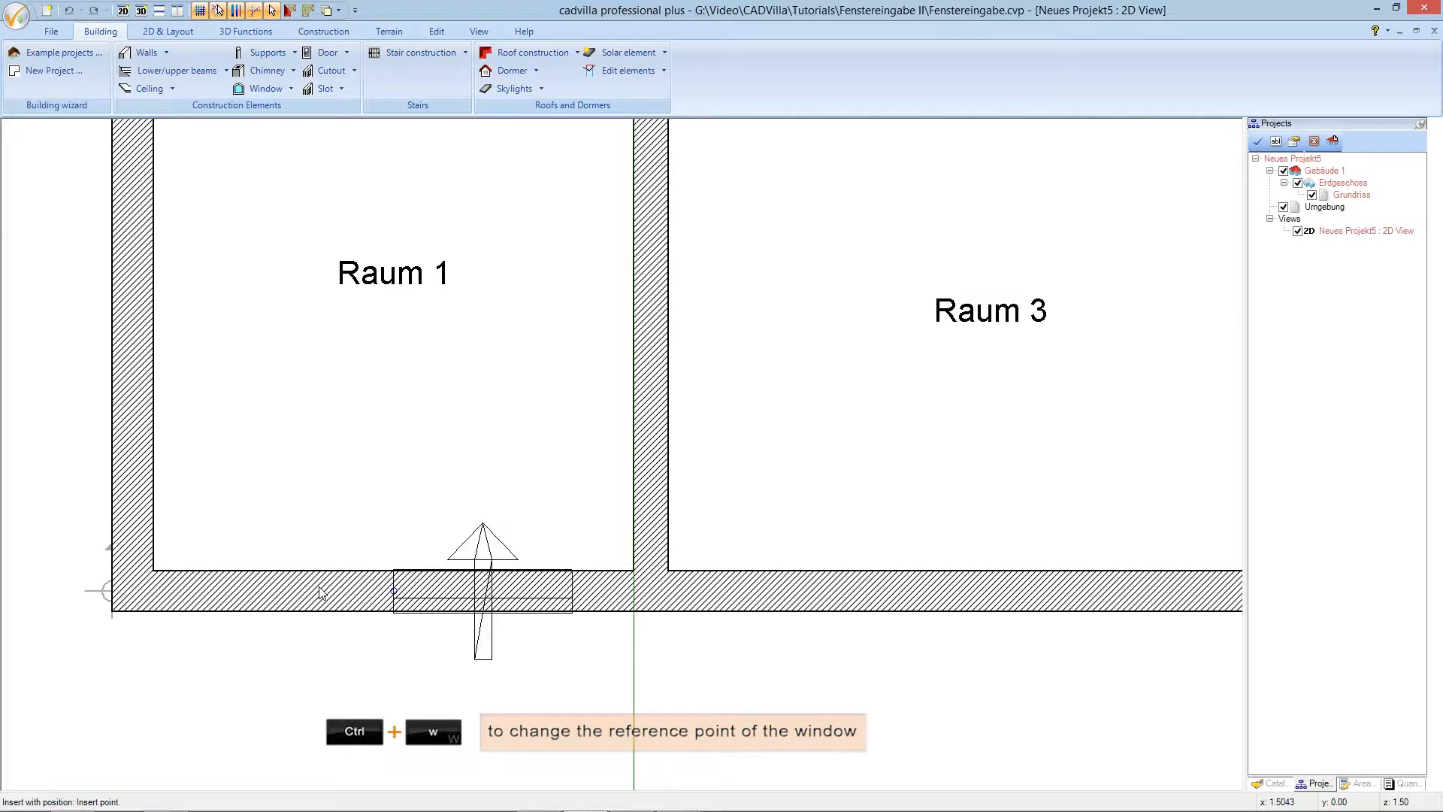
{"action": "key", "text": "ctrl+w"}
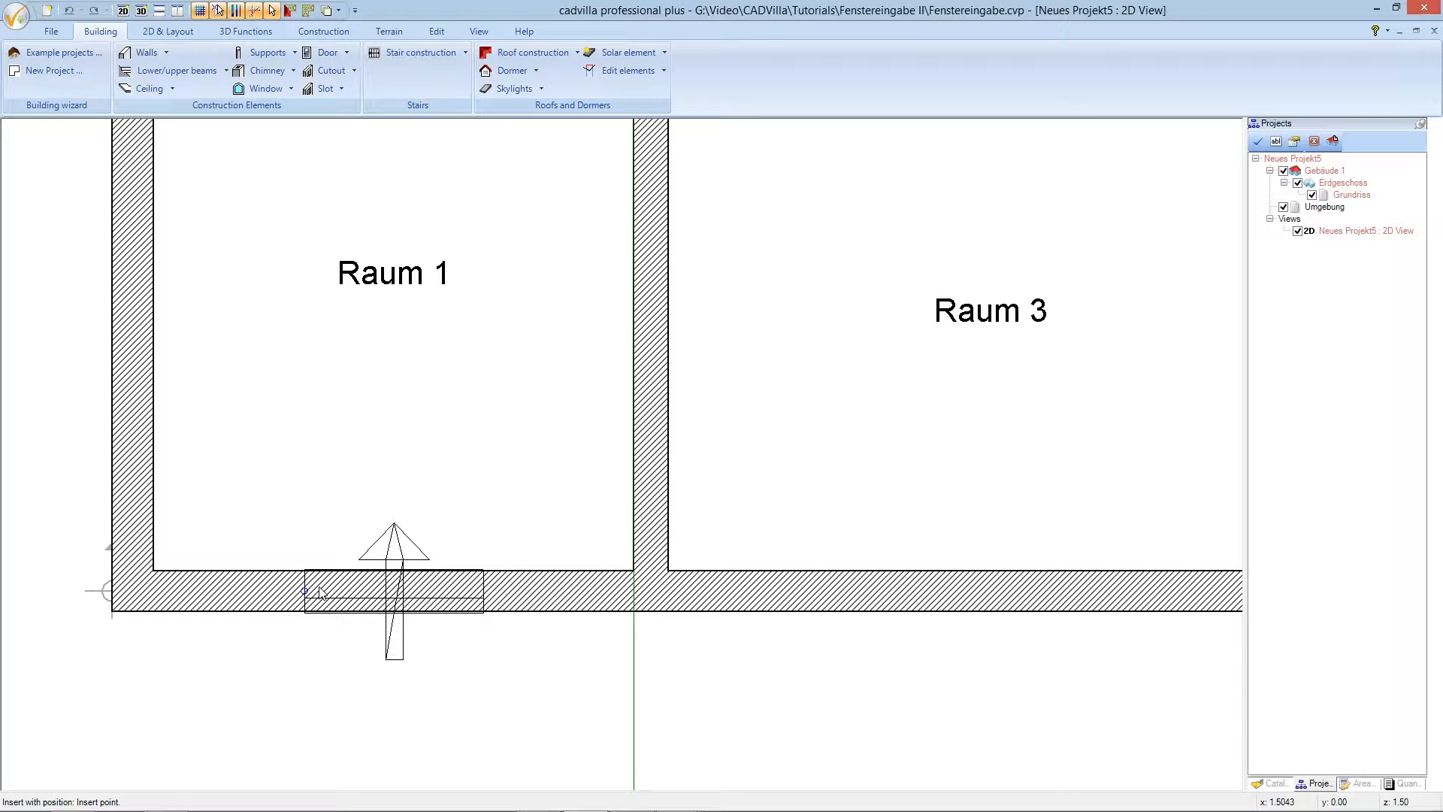
{"action": "right_click", "coordinate": [296, 590]}
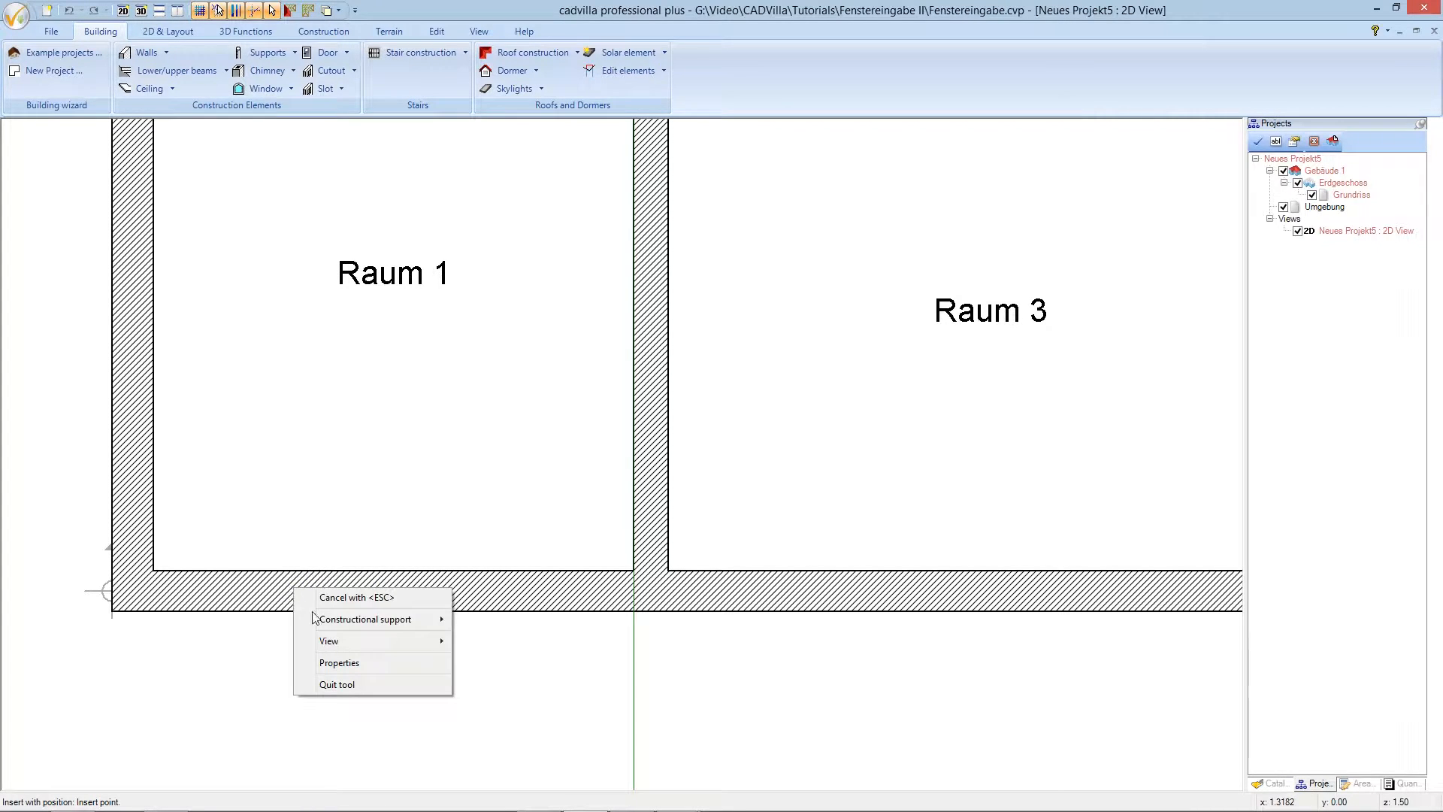
{"action": "mouse_move", "coordinate": [316, 619]}
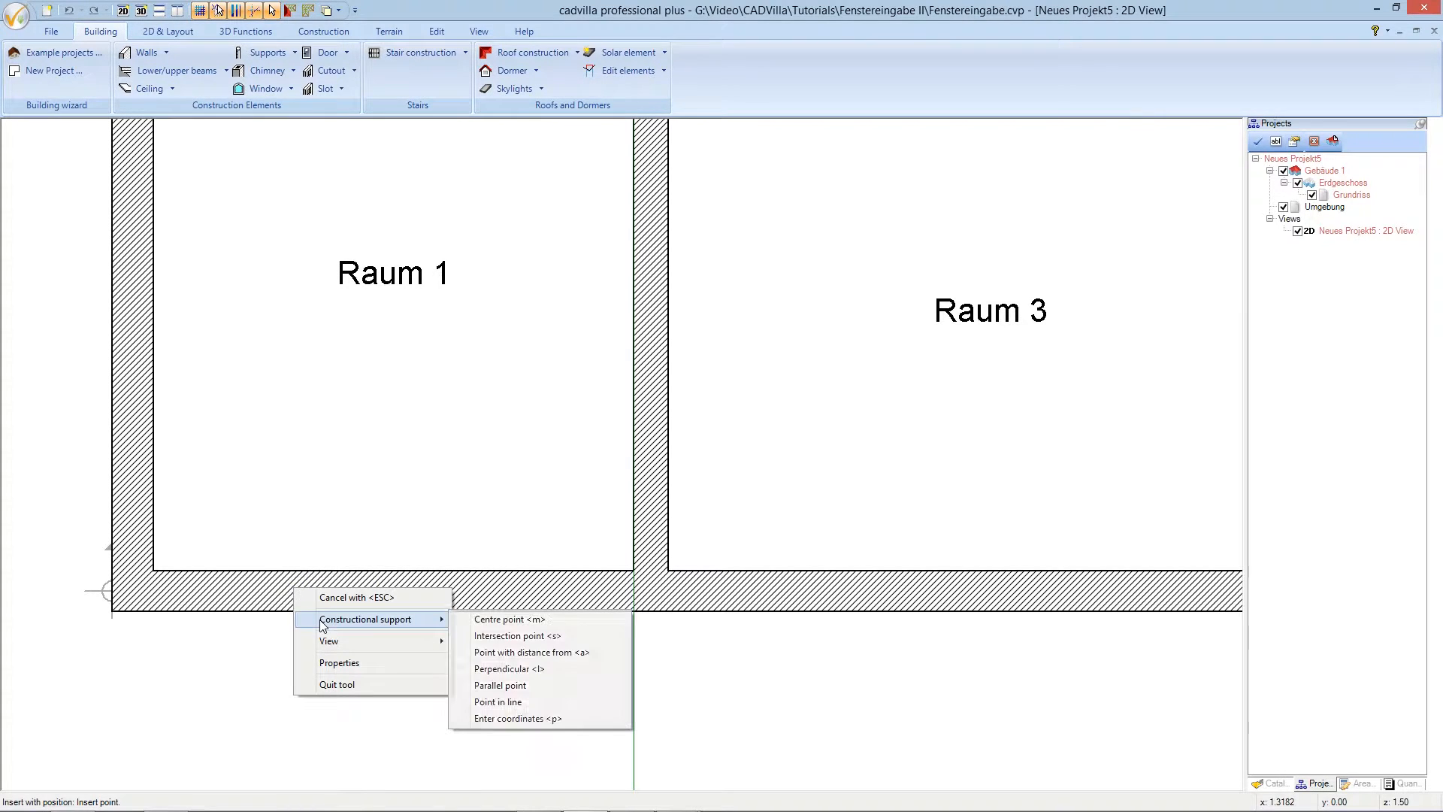
{"action": "left_click", "coordinate": [502, 654]}
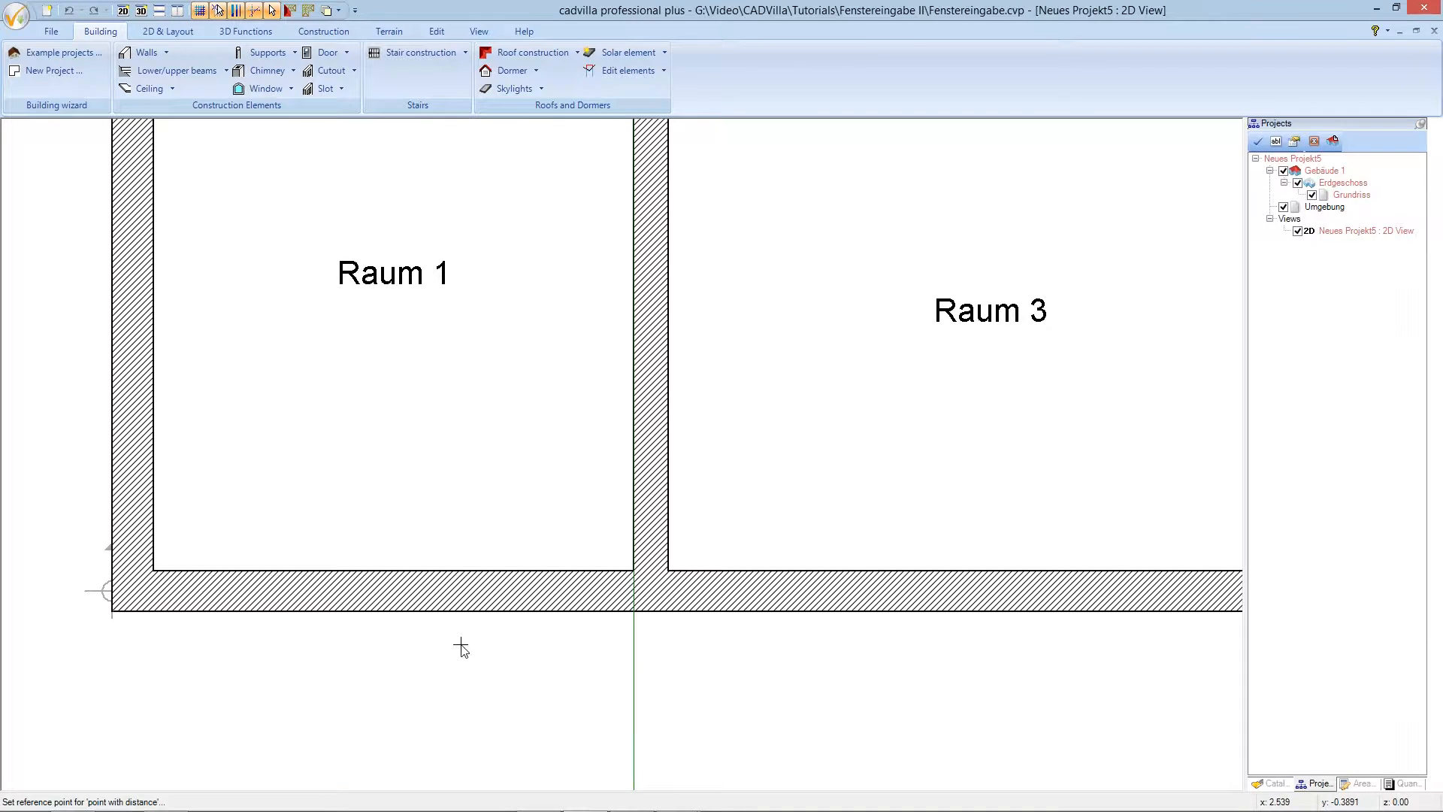
{"action": "left_click", "coordinate": [154, 571]}
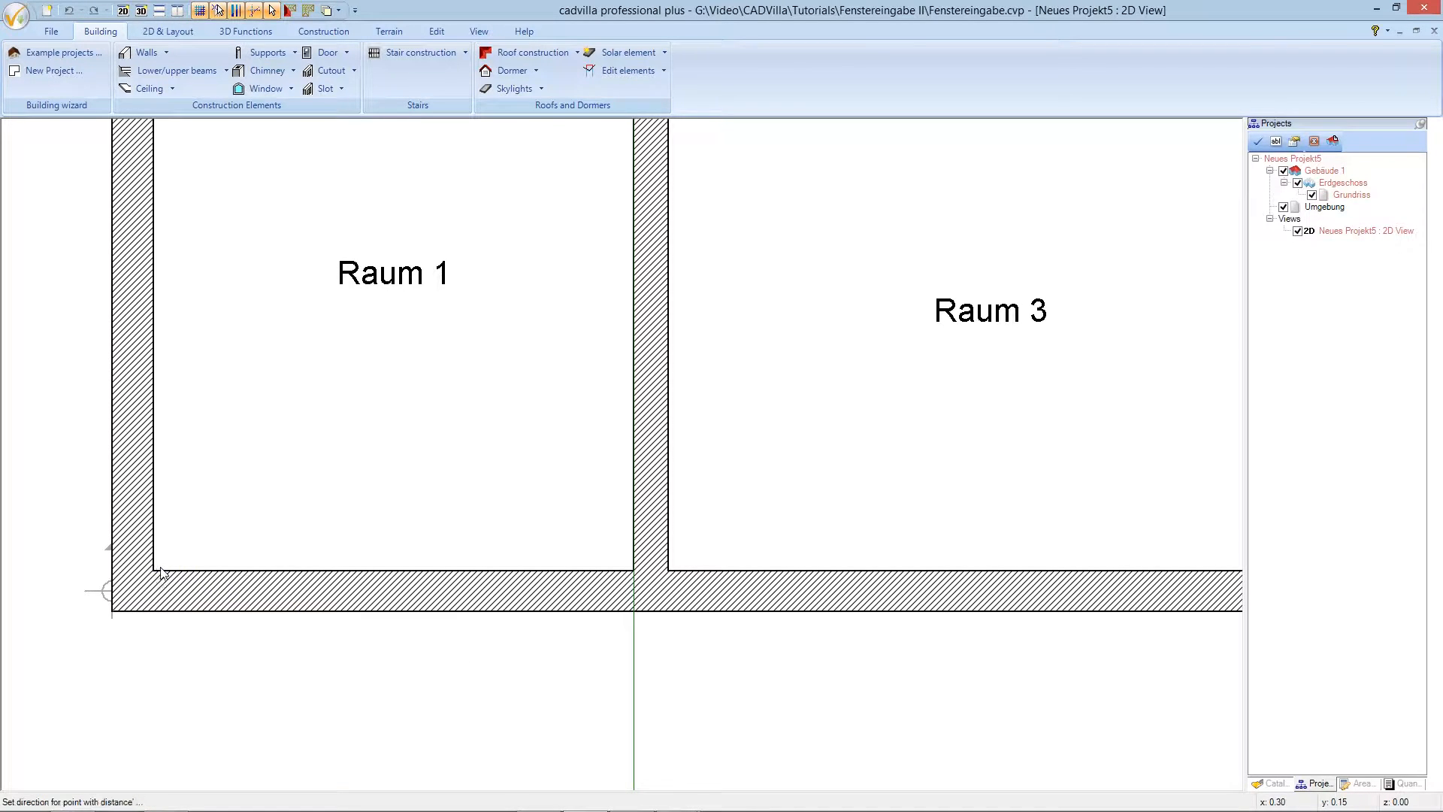
{"action": "left_click", "coordinate": [337, 579]}
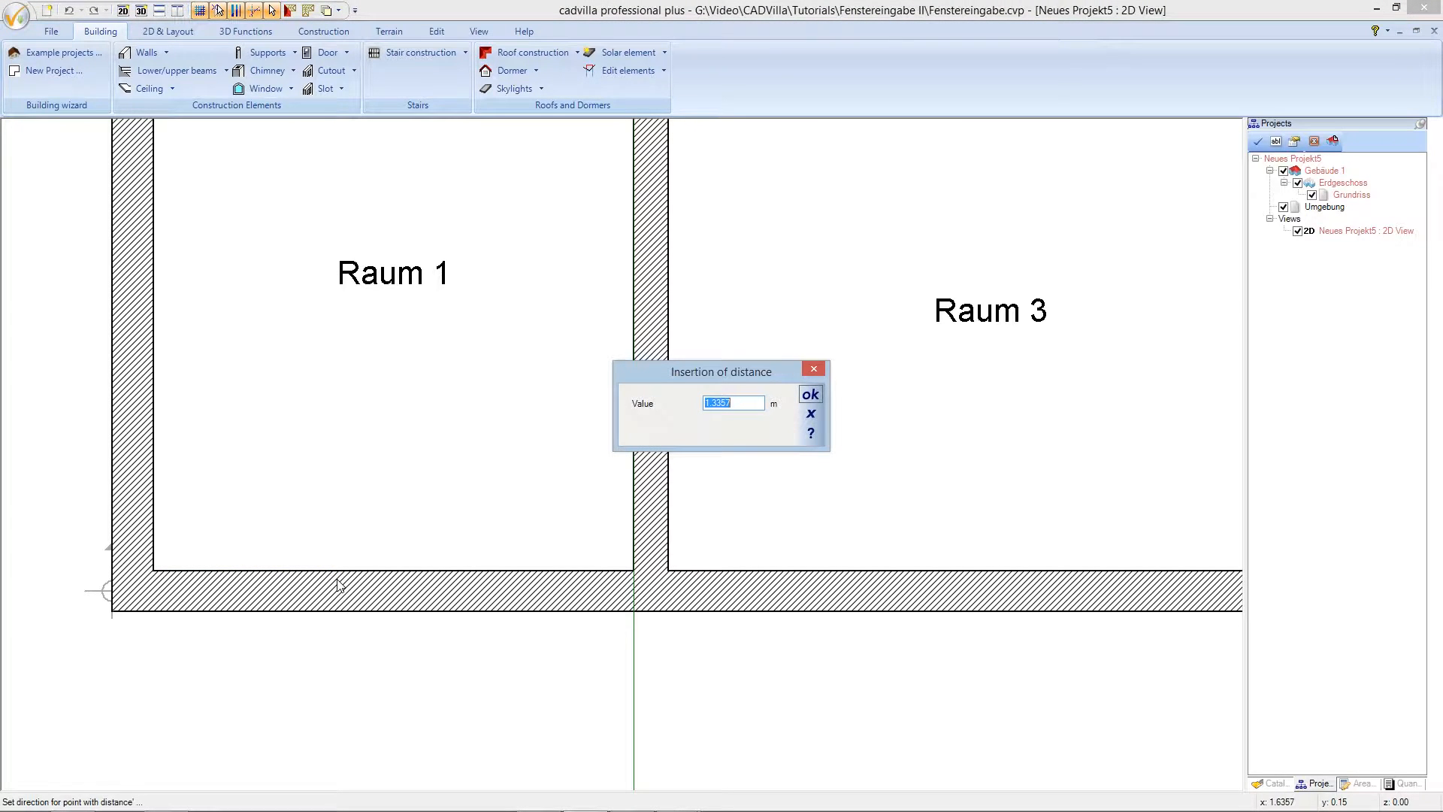
{"action": "type", "text": "1.10"}
{"action": "left_click", "coordinate": [809, 395]}
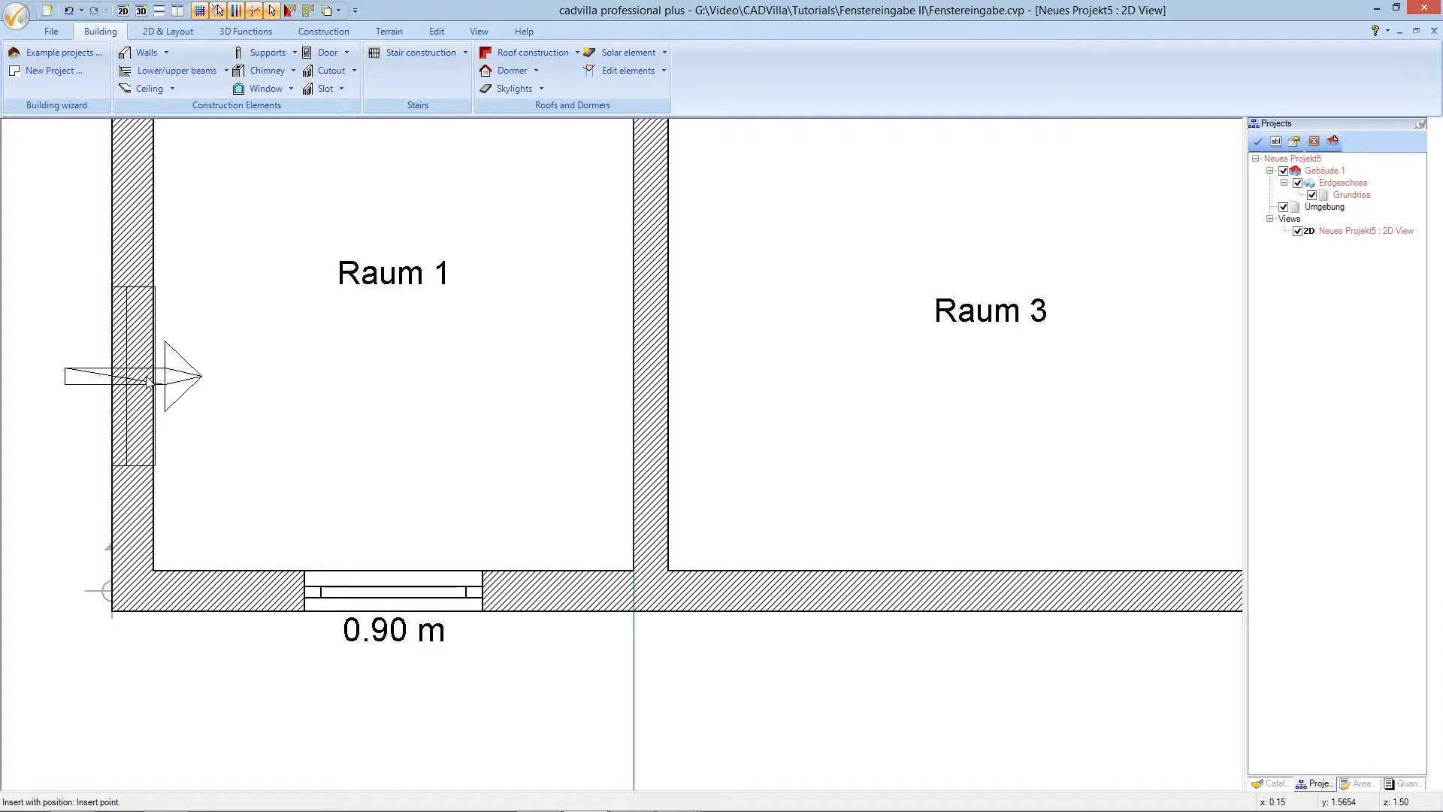
- Choose the Window, 2 sash element for the next window construction, keeping the object size option enabled
{"action": "right_click", "coordinate": [147, 378]}
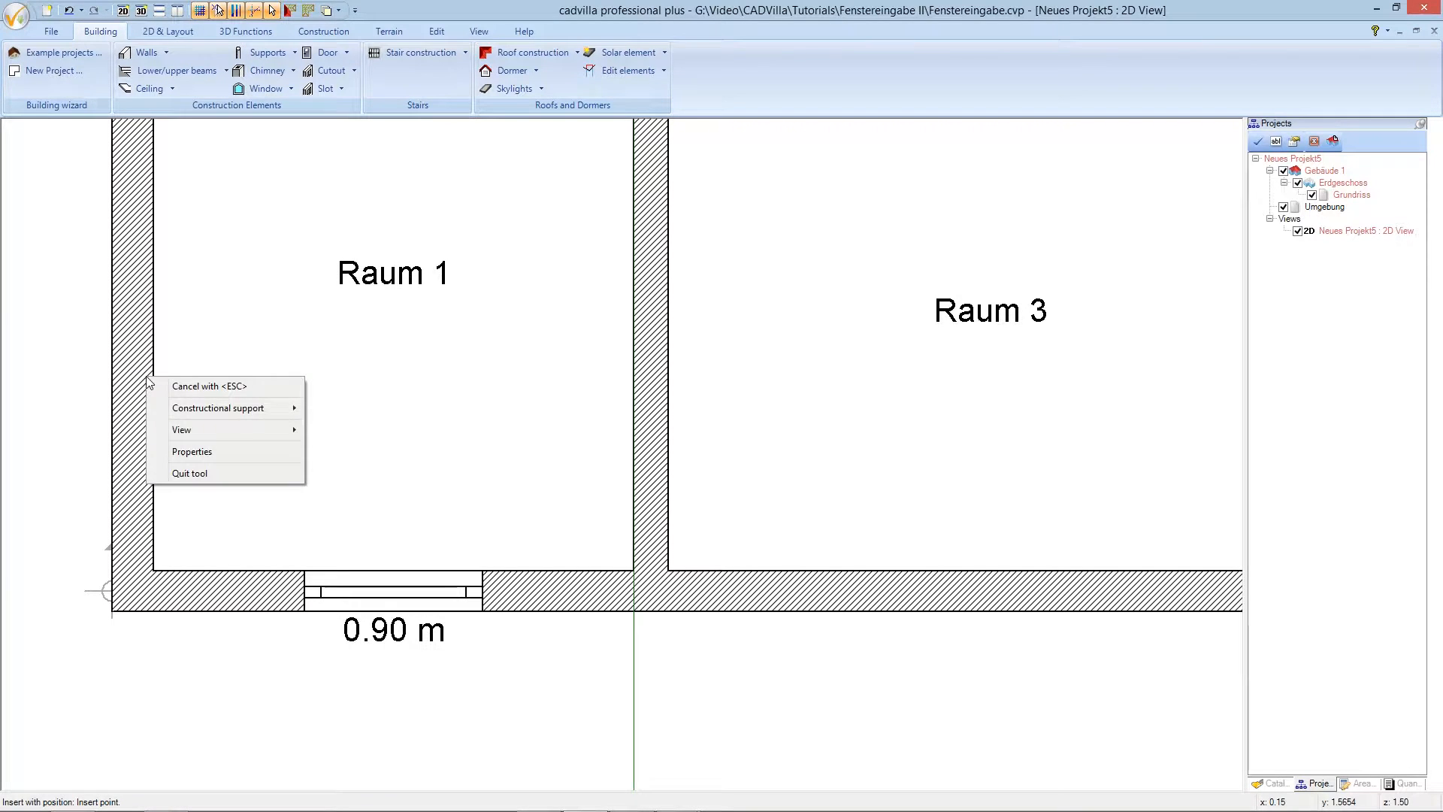
{"action": "left_click", "coordinate": [192, 452]}
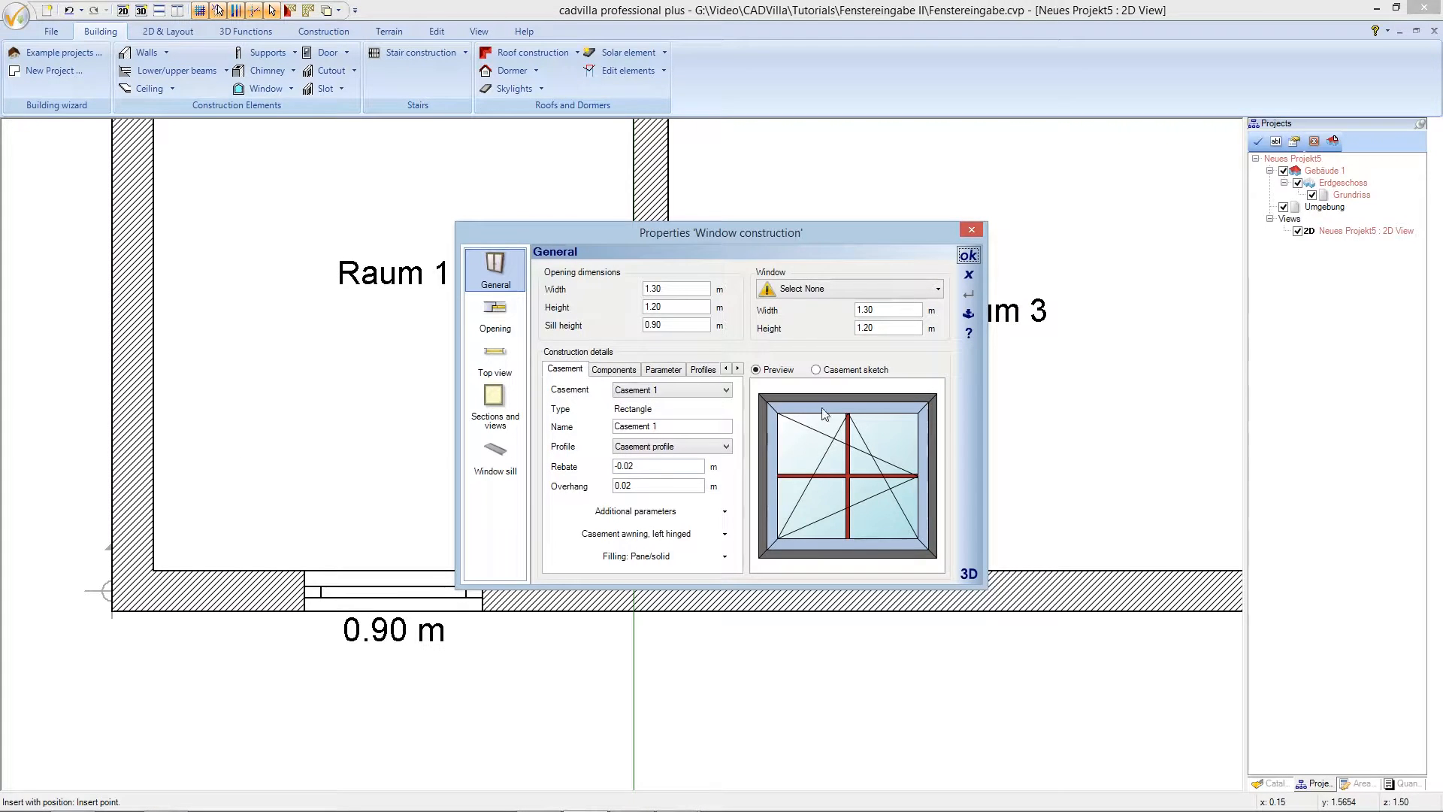
{"action": "left_click", "coordinate": [869, 291]}
{"action": "left_click_drag", "start_coordinate": [897, 354], "coordinate": [887, 500]}
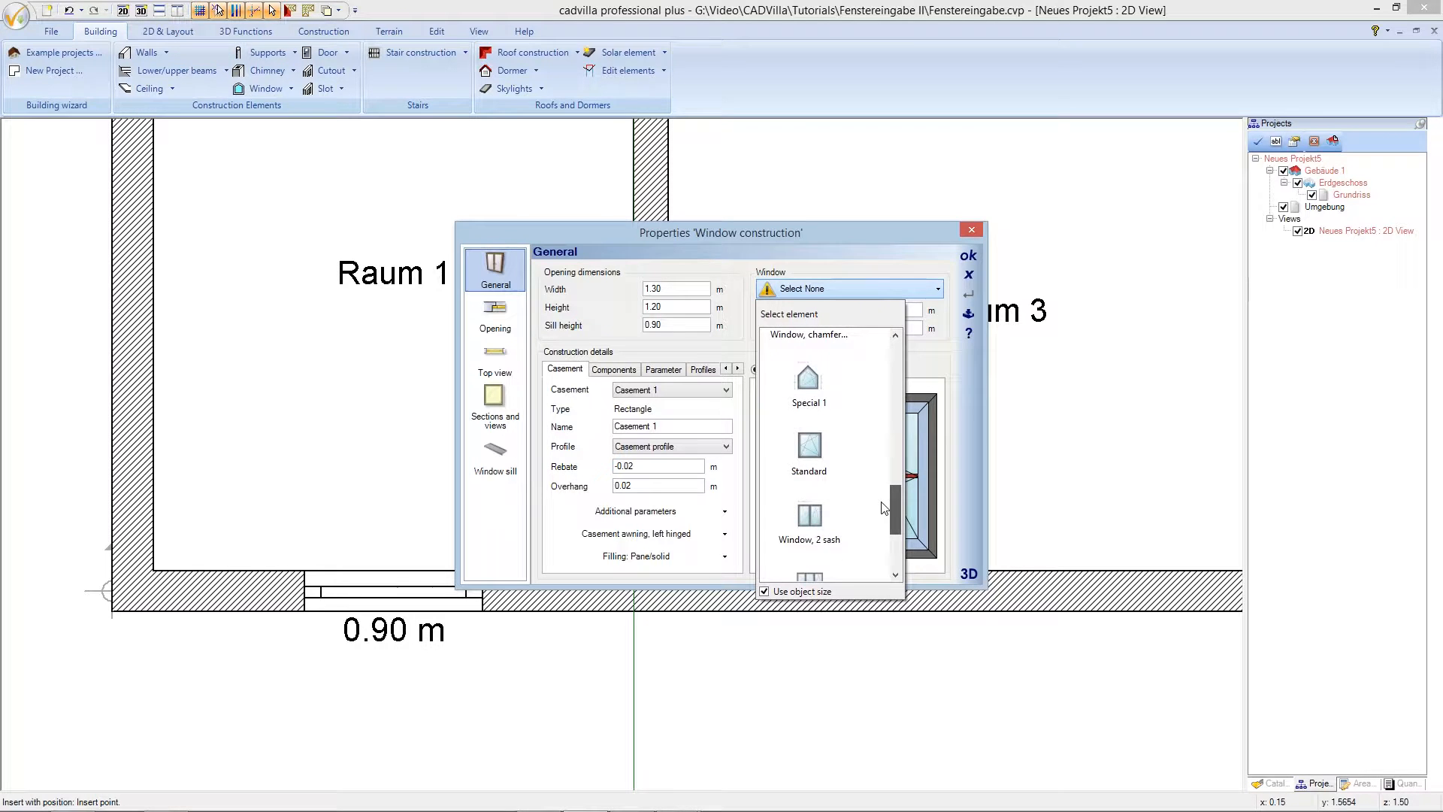
{"action": "left_click", "coordinate": [806, 521]}
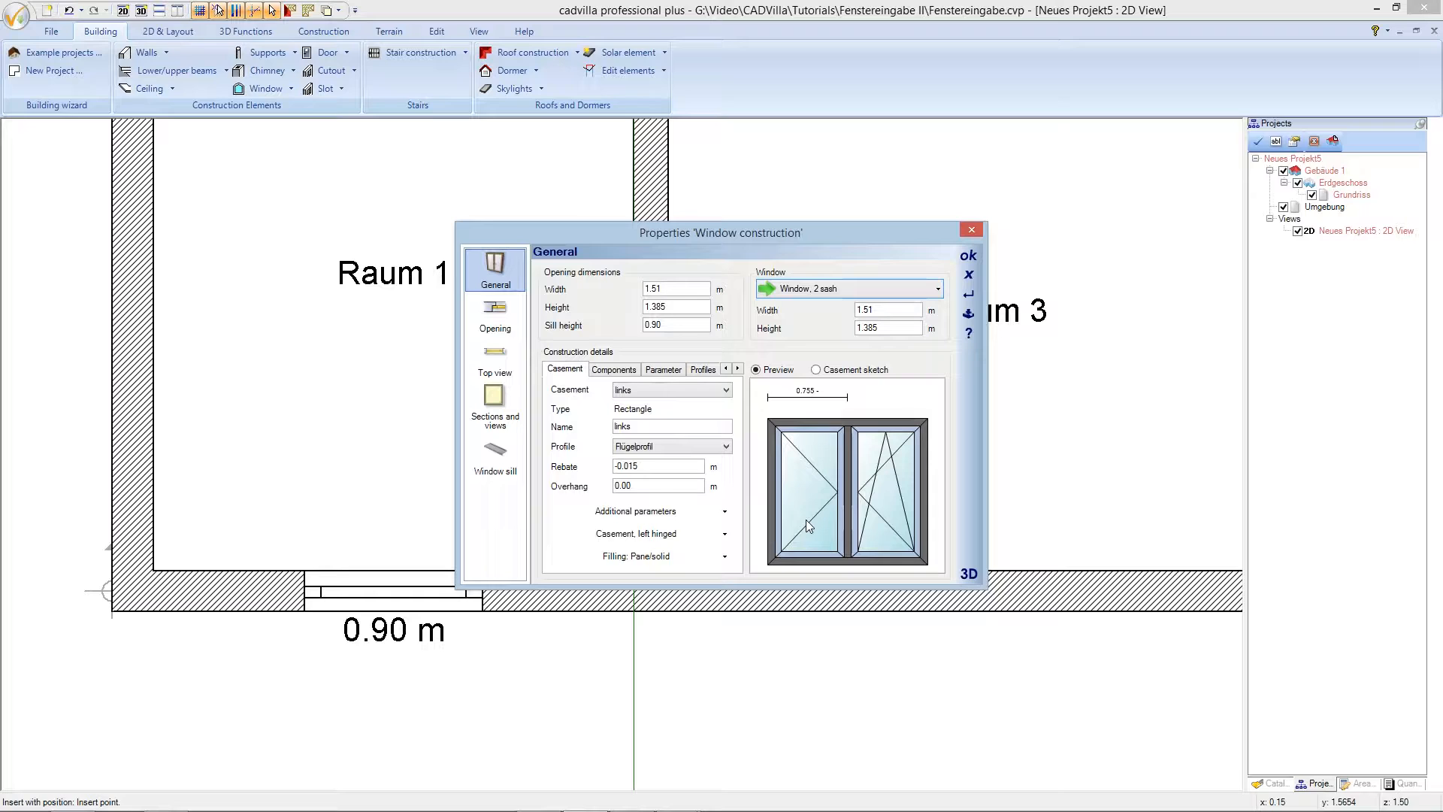
- Set the two-sash window's opening to 2.00 m wide and 1.40 m high, with a 0.70 m sill height
{"action": "left_click", "coordinate": [682, 289]}
{"action": "left_click_drag", "start_coordinate": [682, 290], "coordinate": [638, 292]}
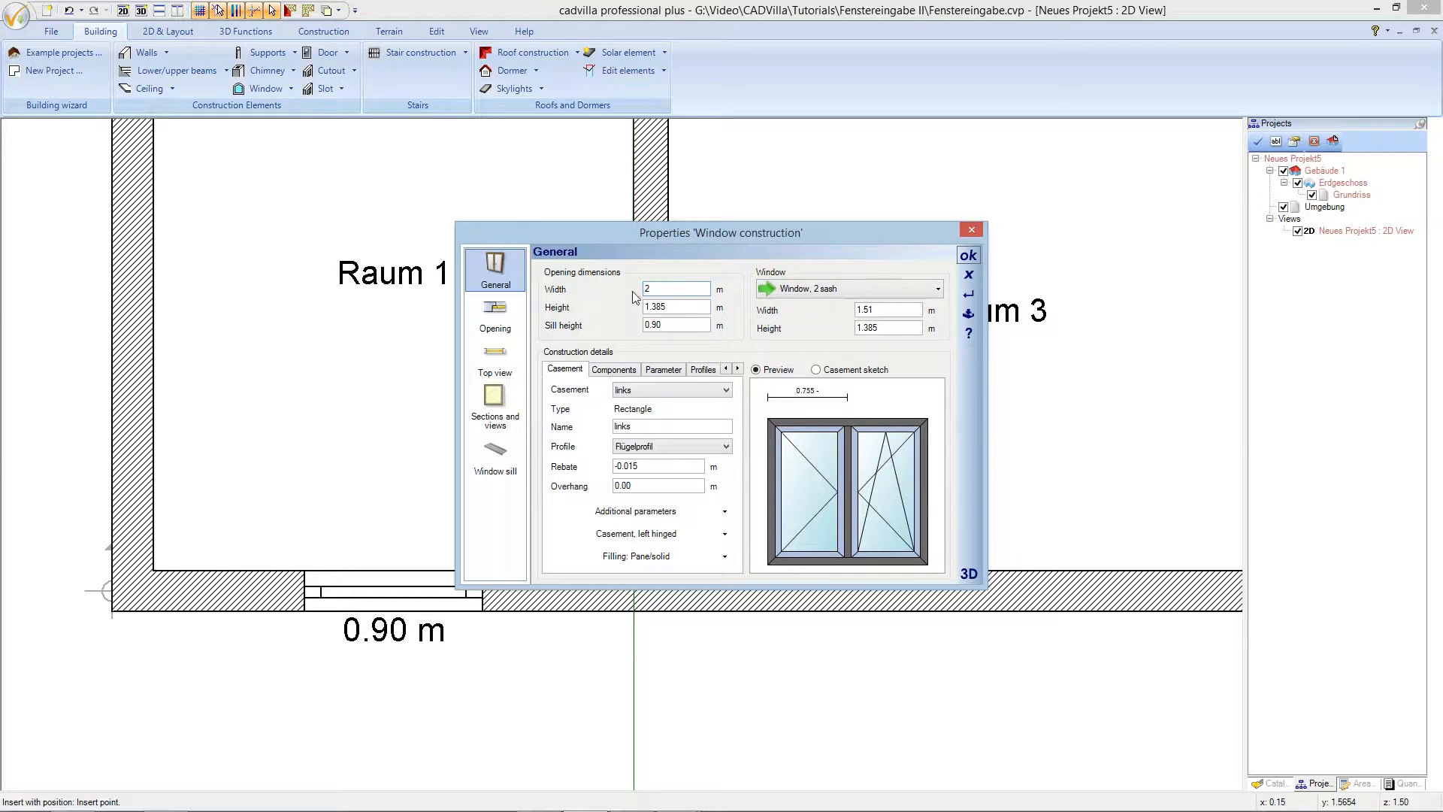
{"action": "left_click_drag", "start_coordinate": [673, 308], "coordinate": [637, 308]}
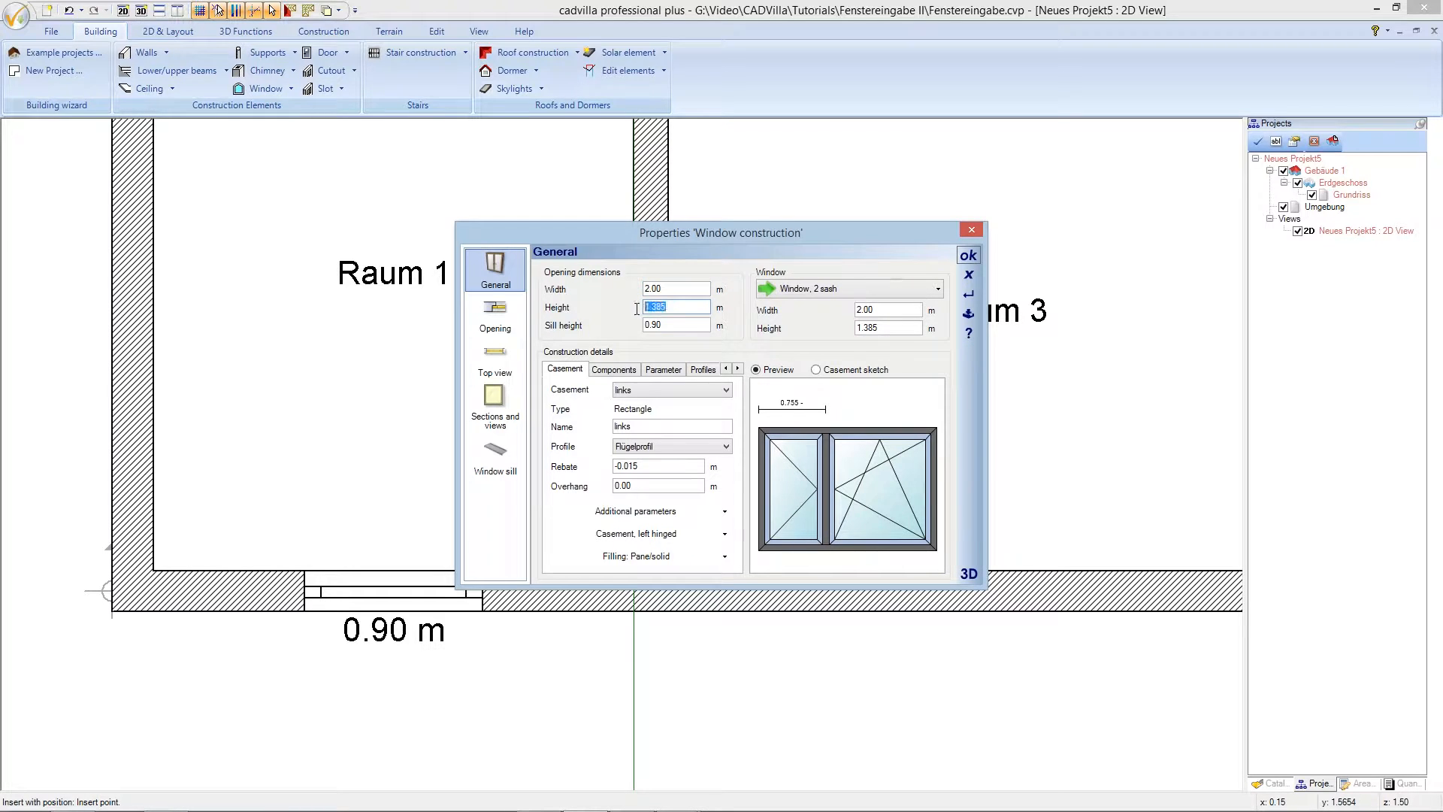
{"action": "type", "text": "1,40"}
{"action": "key", "text": "Tab"}
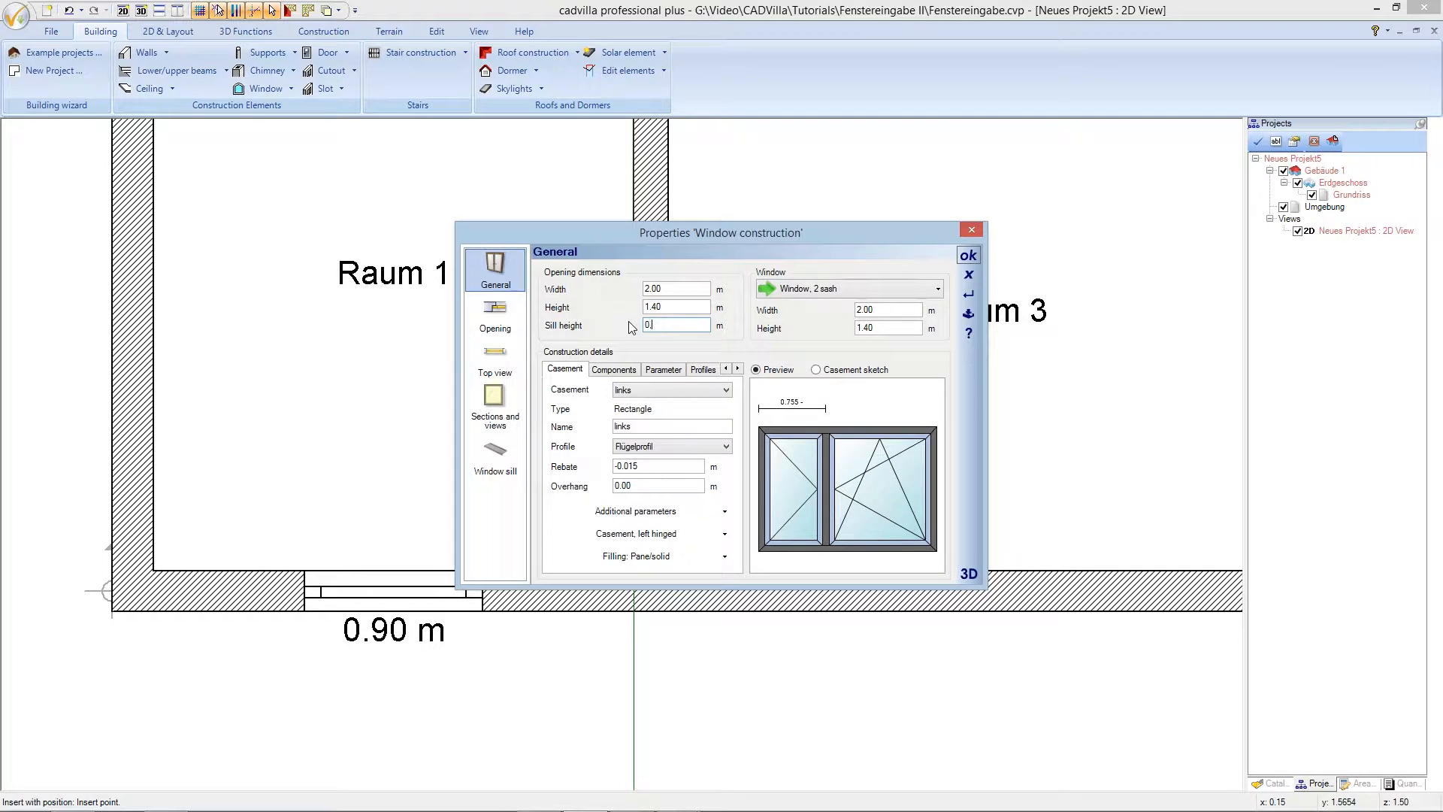
{"action": "type", "text": "0.70"}
- Set the length of the two-sash window's Breite links parameter to 1.00 m
{"action": "left_click", "coordinate": [658, 370]}
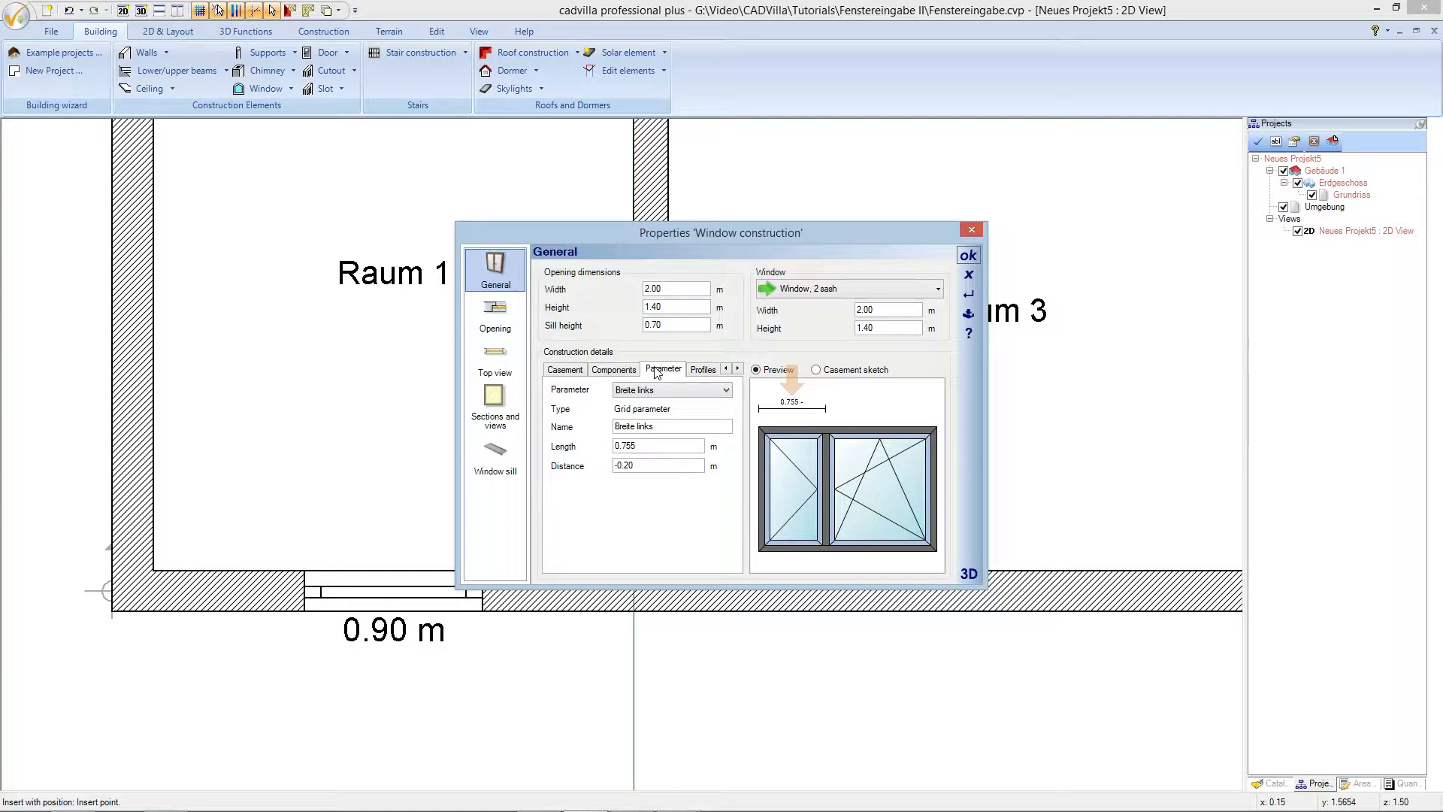
{"action": "left_click_drag", "start_coordinate": [639, 446], "coordinate": [617, 448]}
{"action": "type", "text": "1"}
{"action": "left_click", "coordinate": [646, 463]}
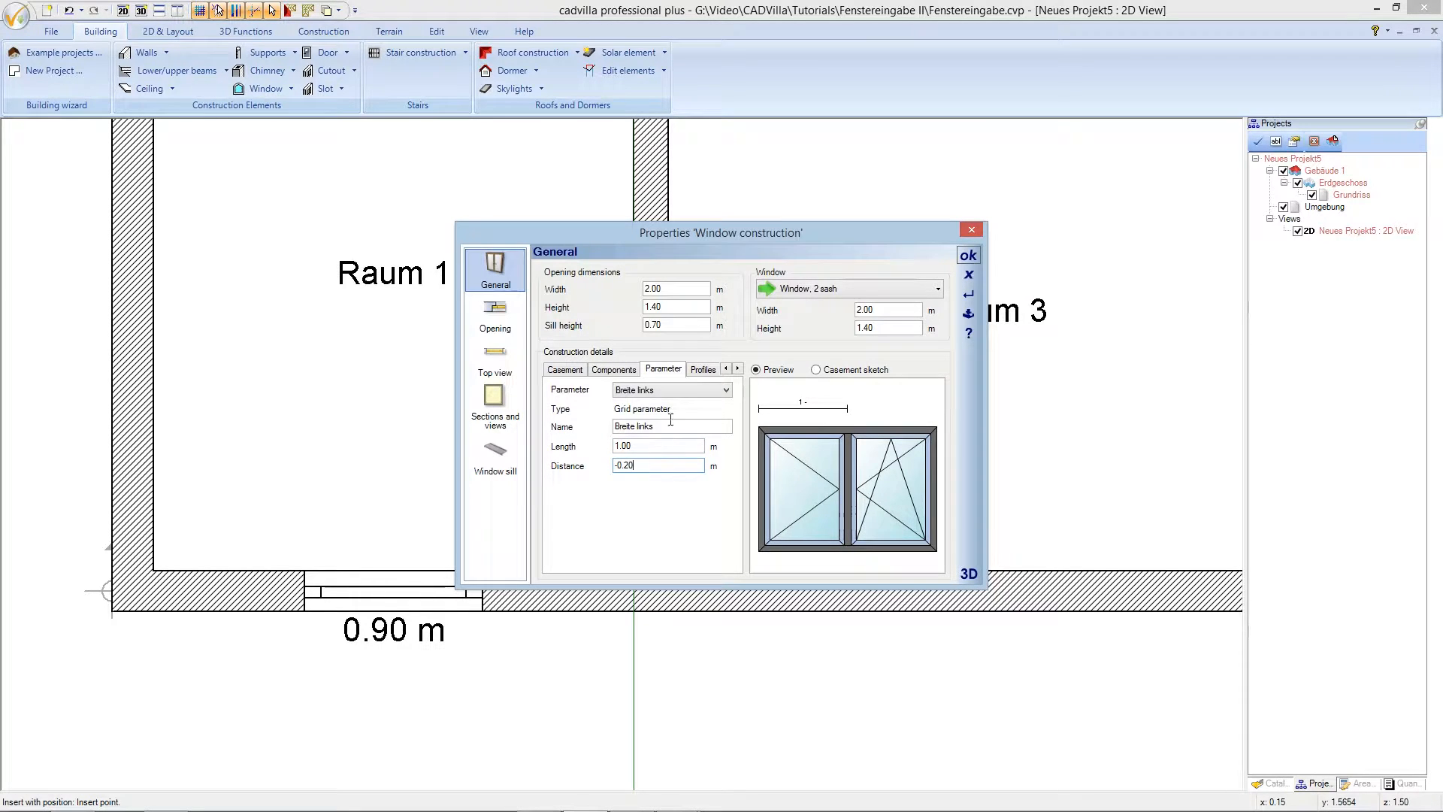
- Give the Rahmenprofil a profile depth of 0.05 m, PineWHITE as inner material and PineGREY as outer material
{"action": "left_click", "coordinate": [700, 371]}
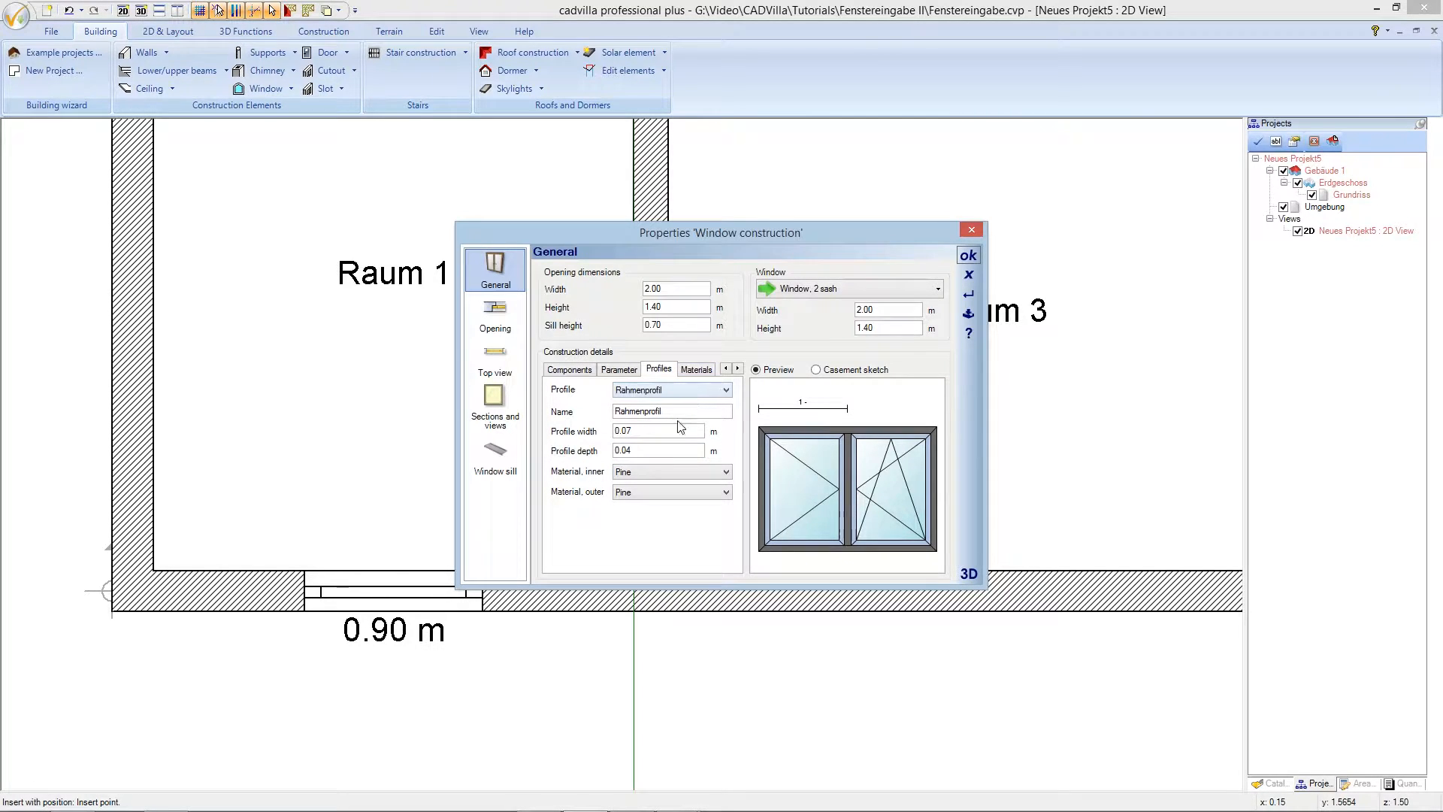
{"action": "left_click", "coordinate": [644, 450]}
{"action": "left_click_drag", "start_coordinate": [644, 450], "coordinate": [614, 451]}
{"action": "type", "text": "0.05"}
{"action": "left_click", "coordinate": [652, 471]}
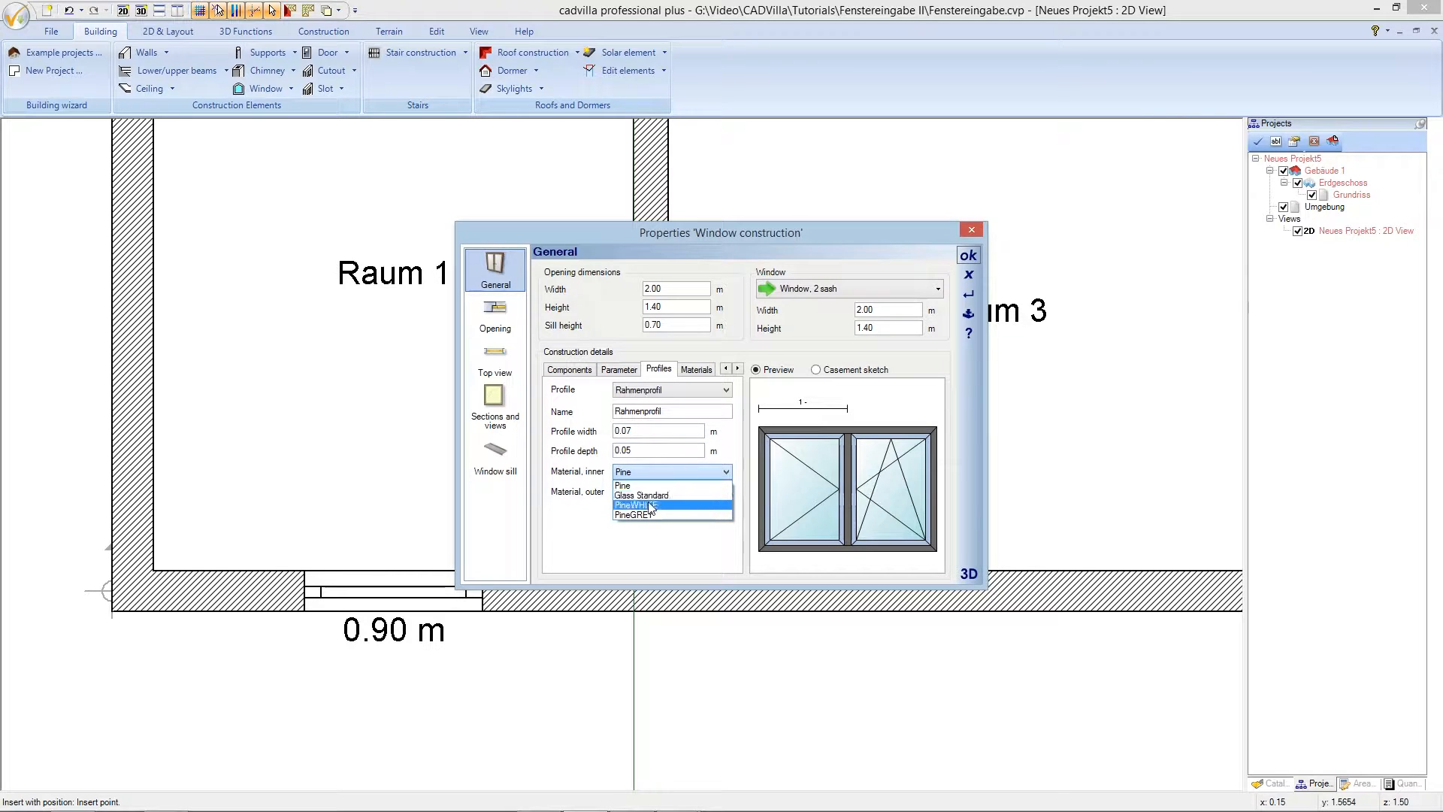
{"action": "left_click", "coordinate": [651, 506]}
{"action": "left_click", "coordinate": [648, 494]}
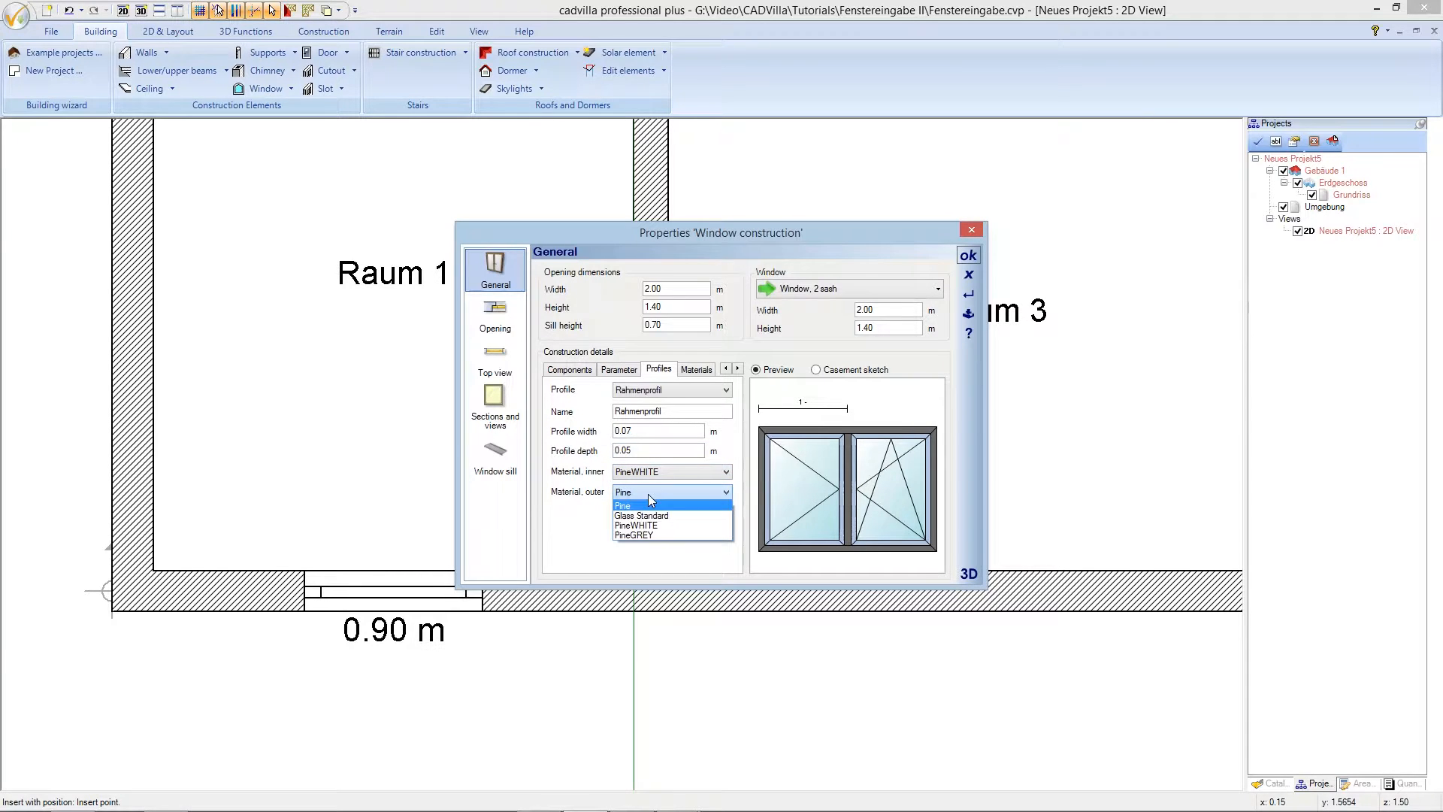
{"action": "left_click", "coordinate": [644, 534]}
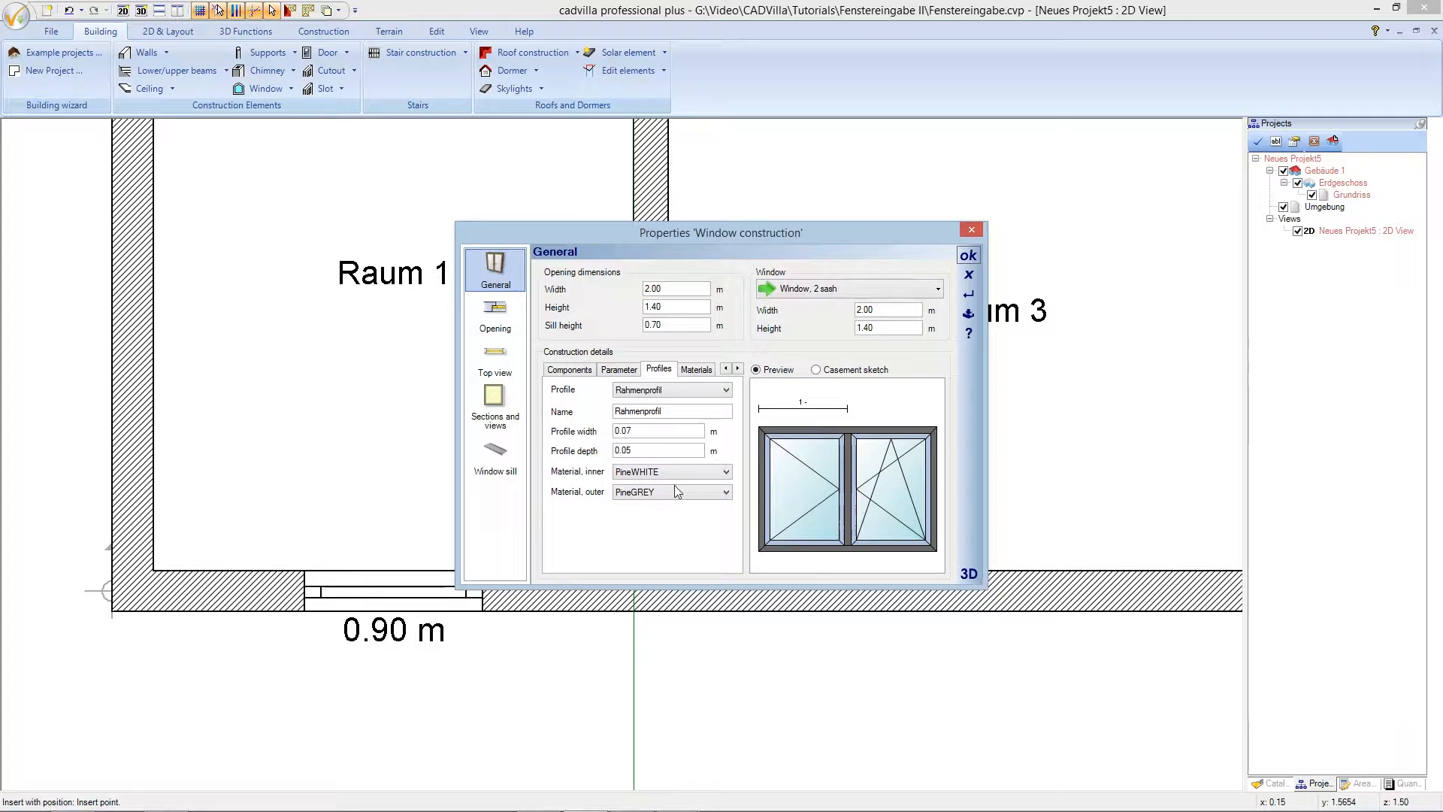
- Give the Flügelprofil a profile depth of 0.05 m, PineWHITE as inner material and PineGREY as outer material
{"action": "left_click", "coordinate": [675, 390]}
{"action": "left_click", "coordinate": [673, 414]}
{"action": "key", "text": "BackSpace"}
{"action": "type", "text": "5"}
{"action": "left_click", "coordinate": [649, 473]}
{"action": "left_click", "coordinate": [650, 504]}
{"action": "left_click", "coordinate": [651, 493]}
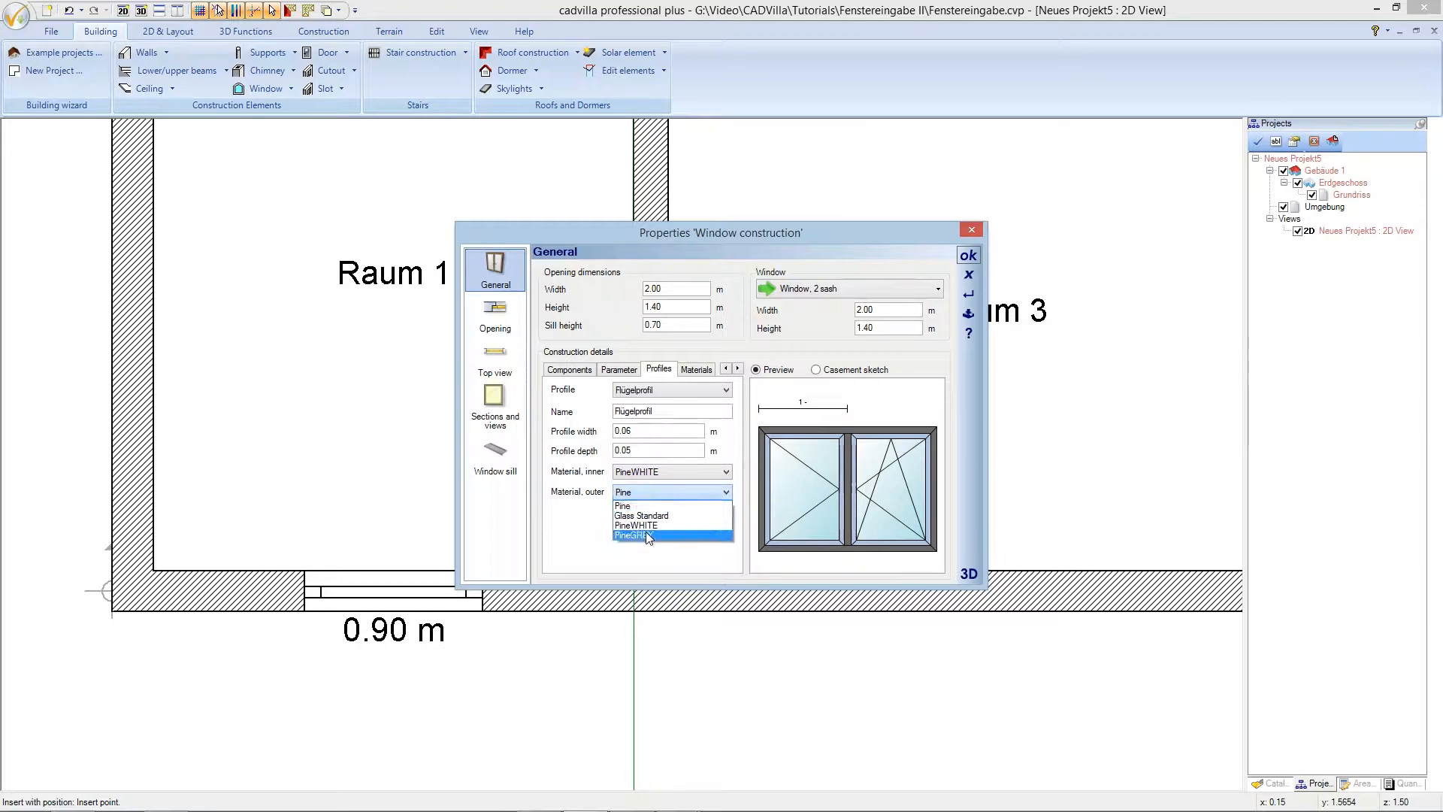
{"action": "left_click", "coordinate": [649, 535]}
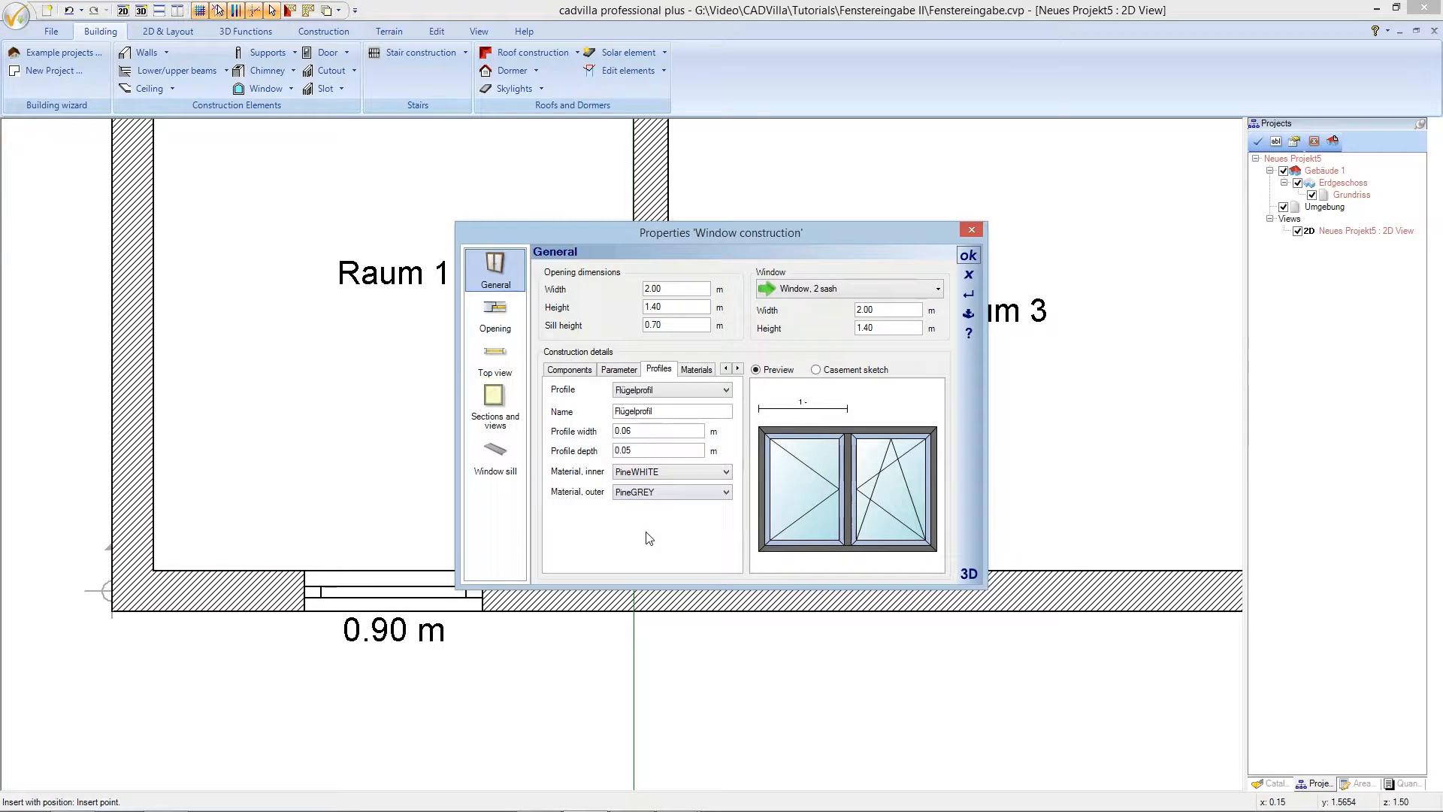
- Give the Sprossenprofil a width of 0.02 m, a depth of 0.012 m, PineWHITE as inner material and PineGREY as outer material
{"action": "left_click", "coordinate": [678, 392]}
{"action": "left_click", "coordinate": [676, 423]}
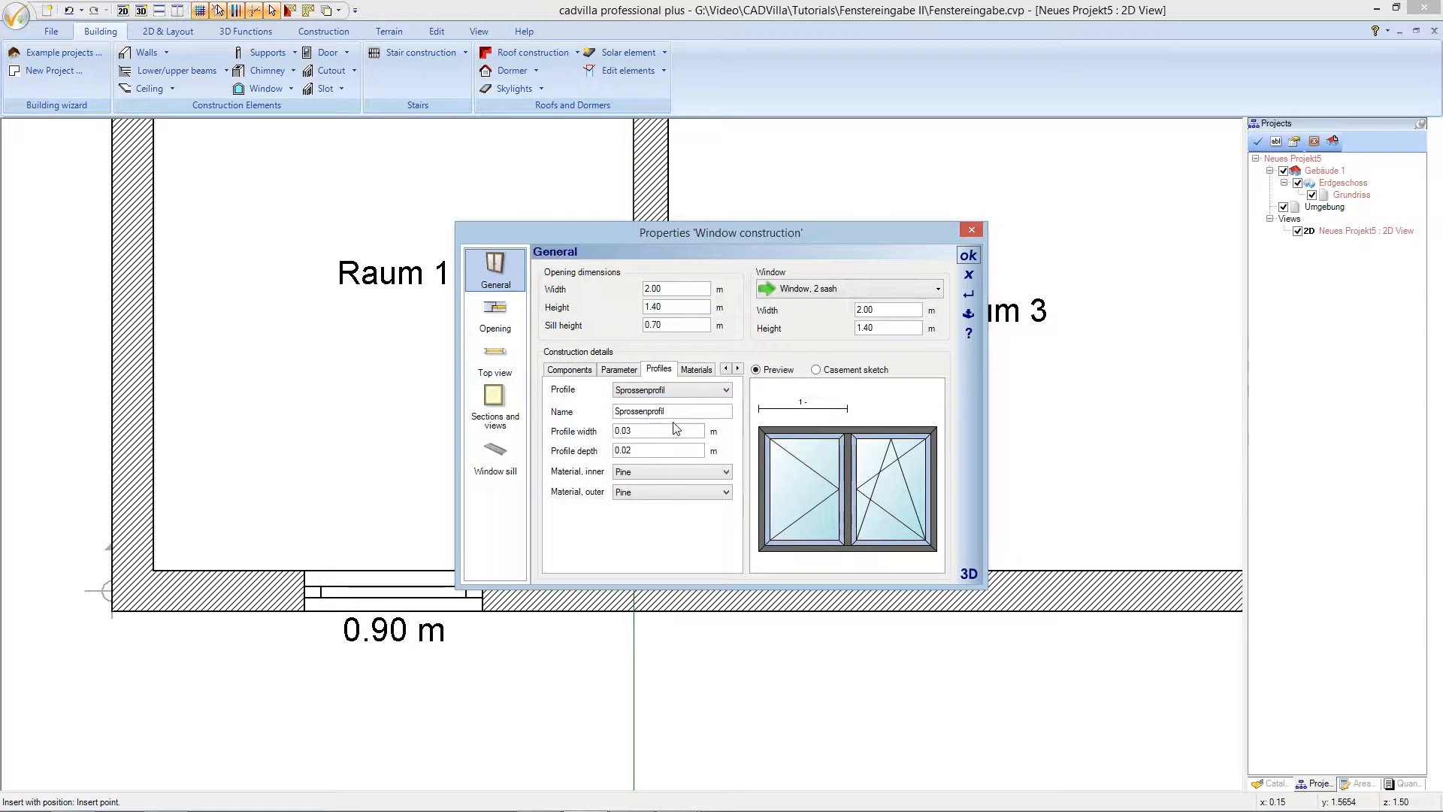
{"action": "left_click", "coordinate": [640, 429]}
{"action": "key", "text": "BackSpace"}
{"action": "type", "text": "2"}
{"action": "left_click", "coordinate": [632, 450]}
{"action": "left_click", "coordinate": [632, 450]}
{"action": "key", "text": "BackSpace"}
{"action": "type", "text": "1"}
{"action": "left_click", "coordinate": [642, 470]}
{"action": "left_click", "coordinate": [636, 495]}
{"action": "left_click", "coordinate": [644, 492]}
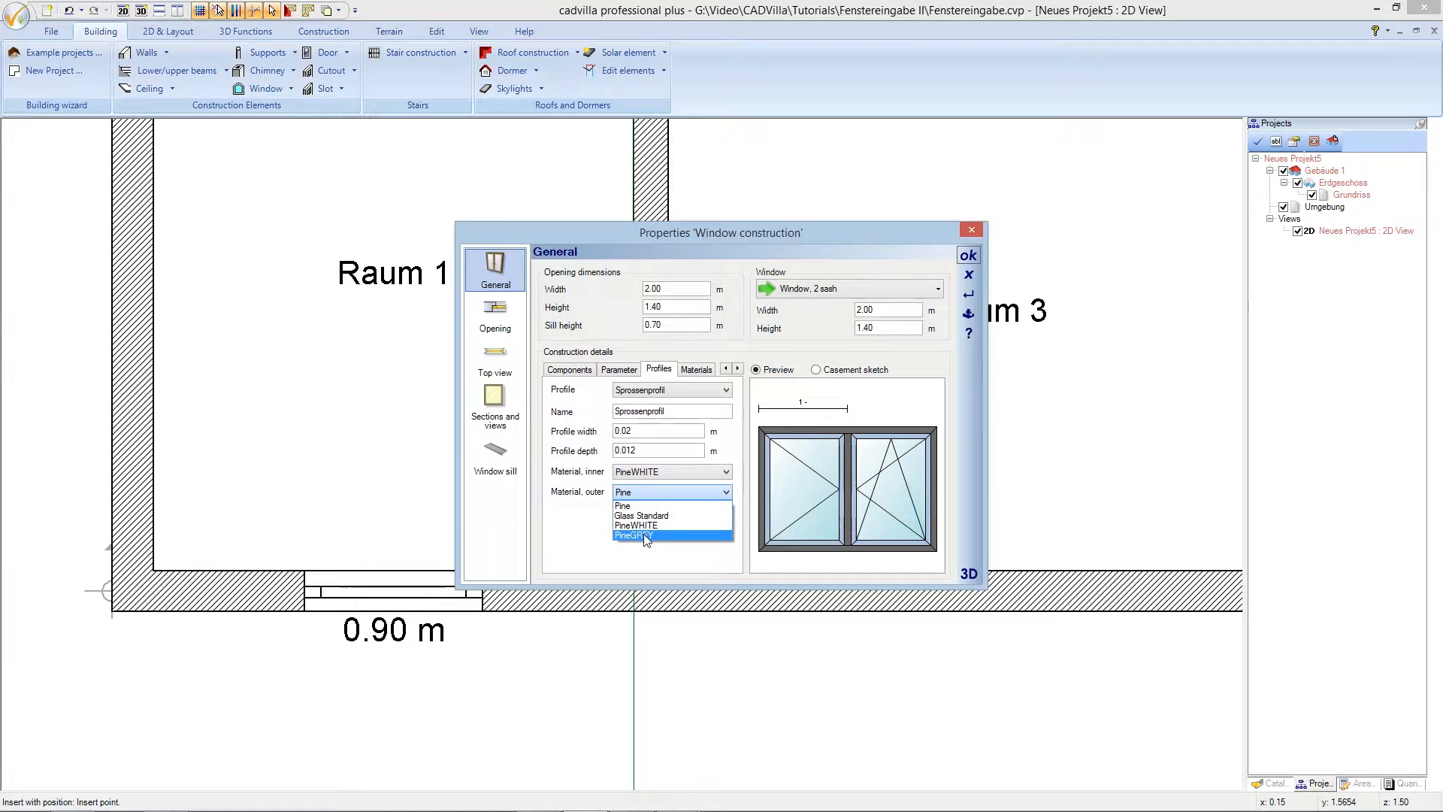
{"action": "left_click", "coordinate": [645, 536]}
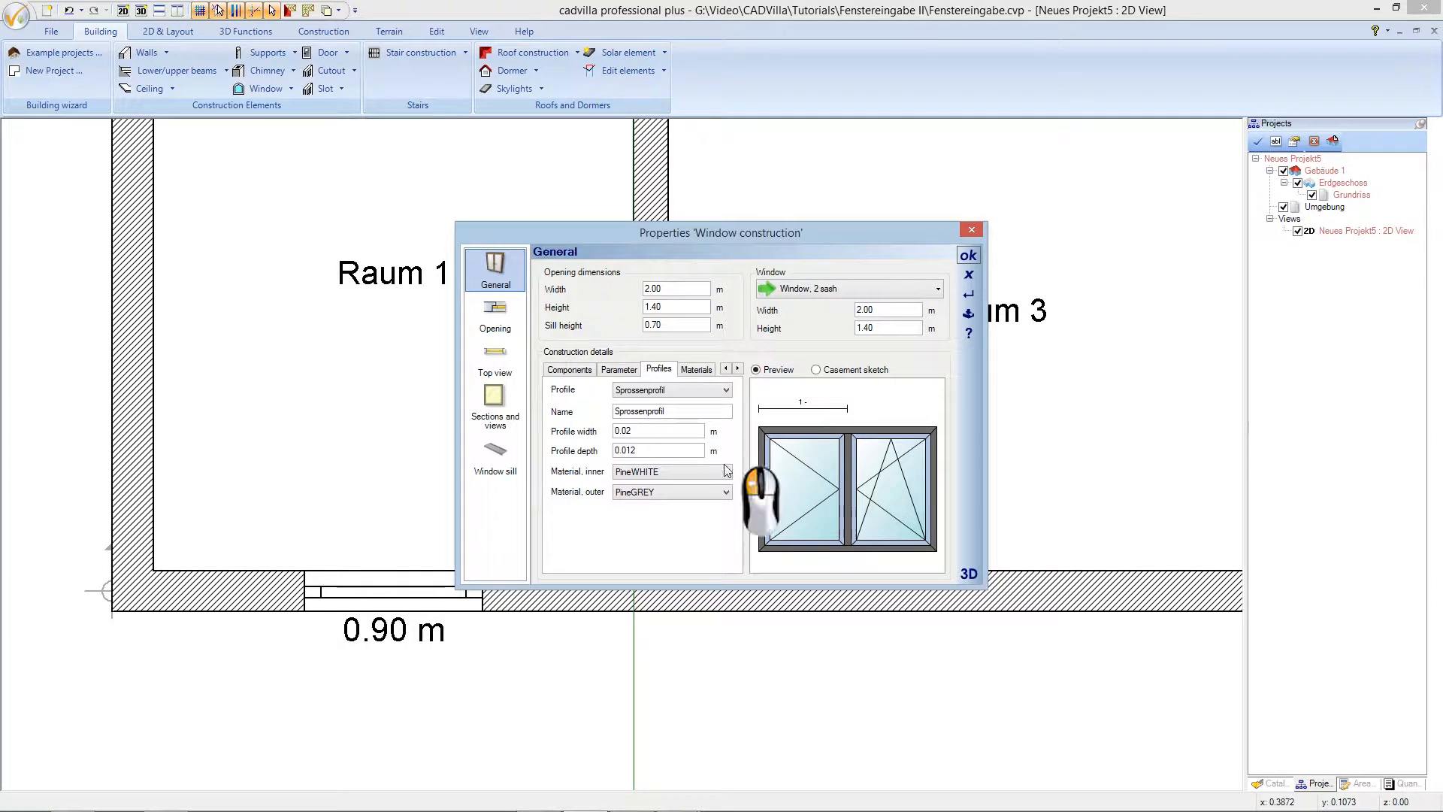
- Assign the 1-1 bar arrangement from the catalog to the window's left casement
{"action": "left_click", "coordinate": [789, 483]}
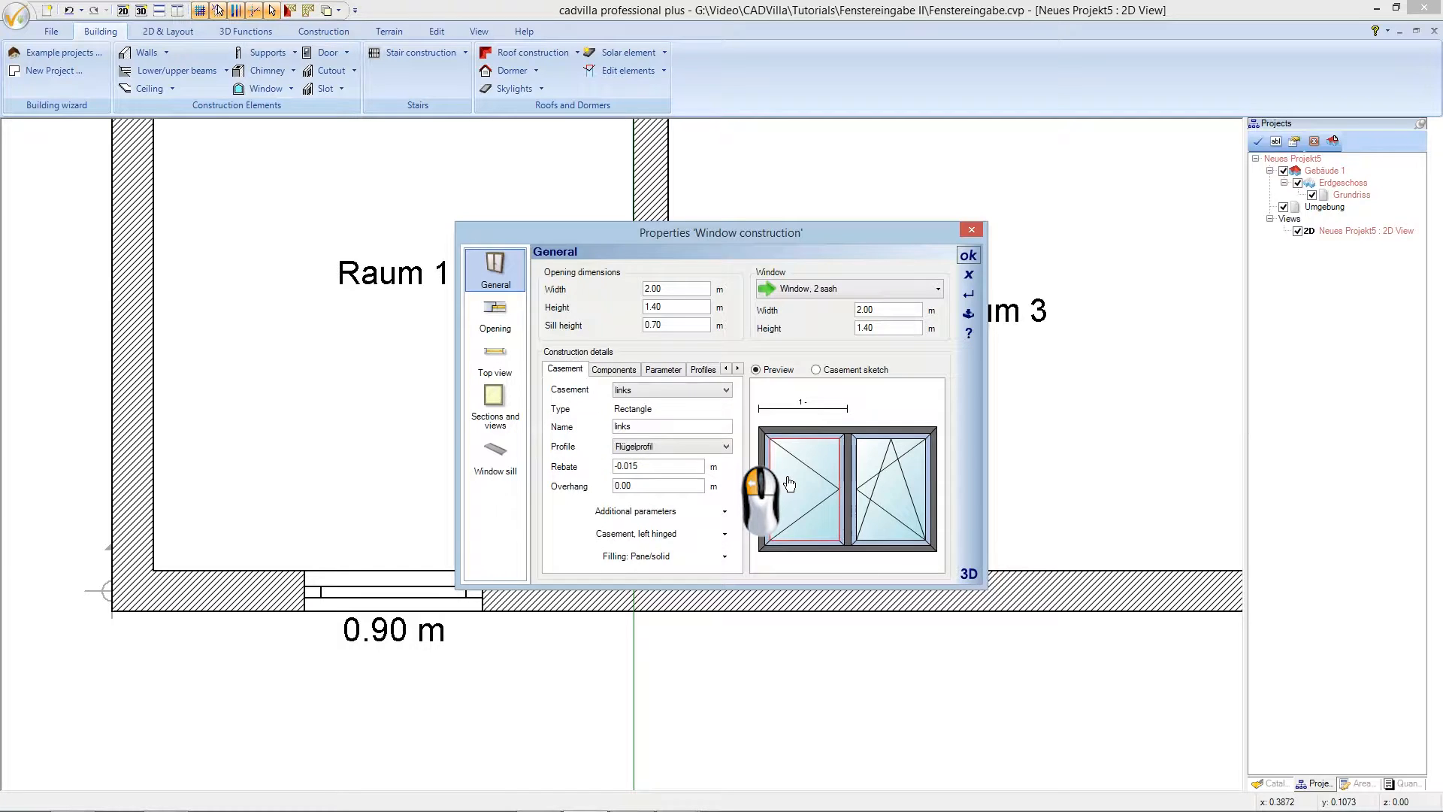
{"action": "right_click", "coordinate": [789, 484]}
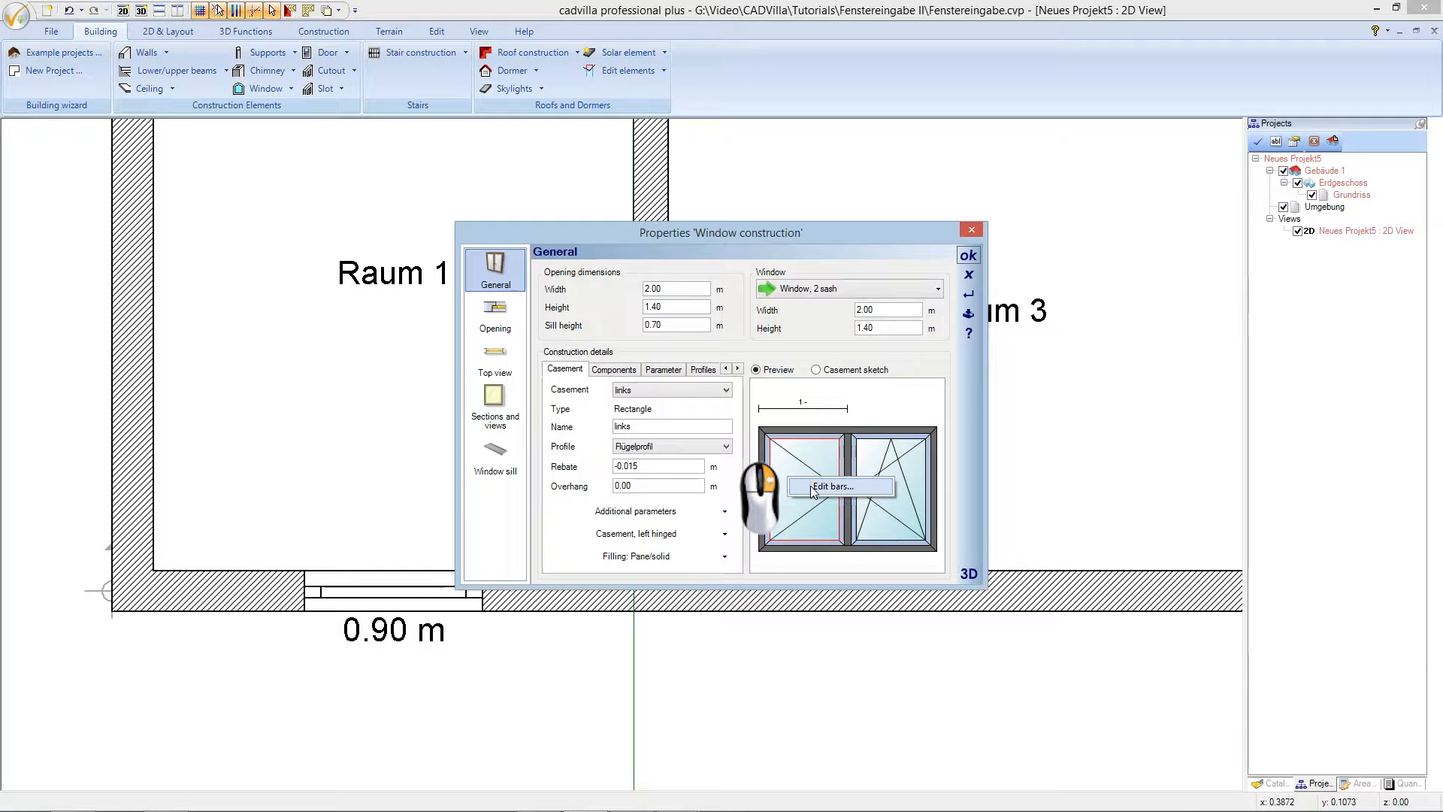
{"action": "left_click", "coordinate": [812, 487]}
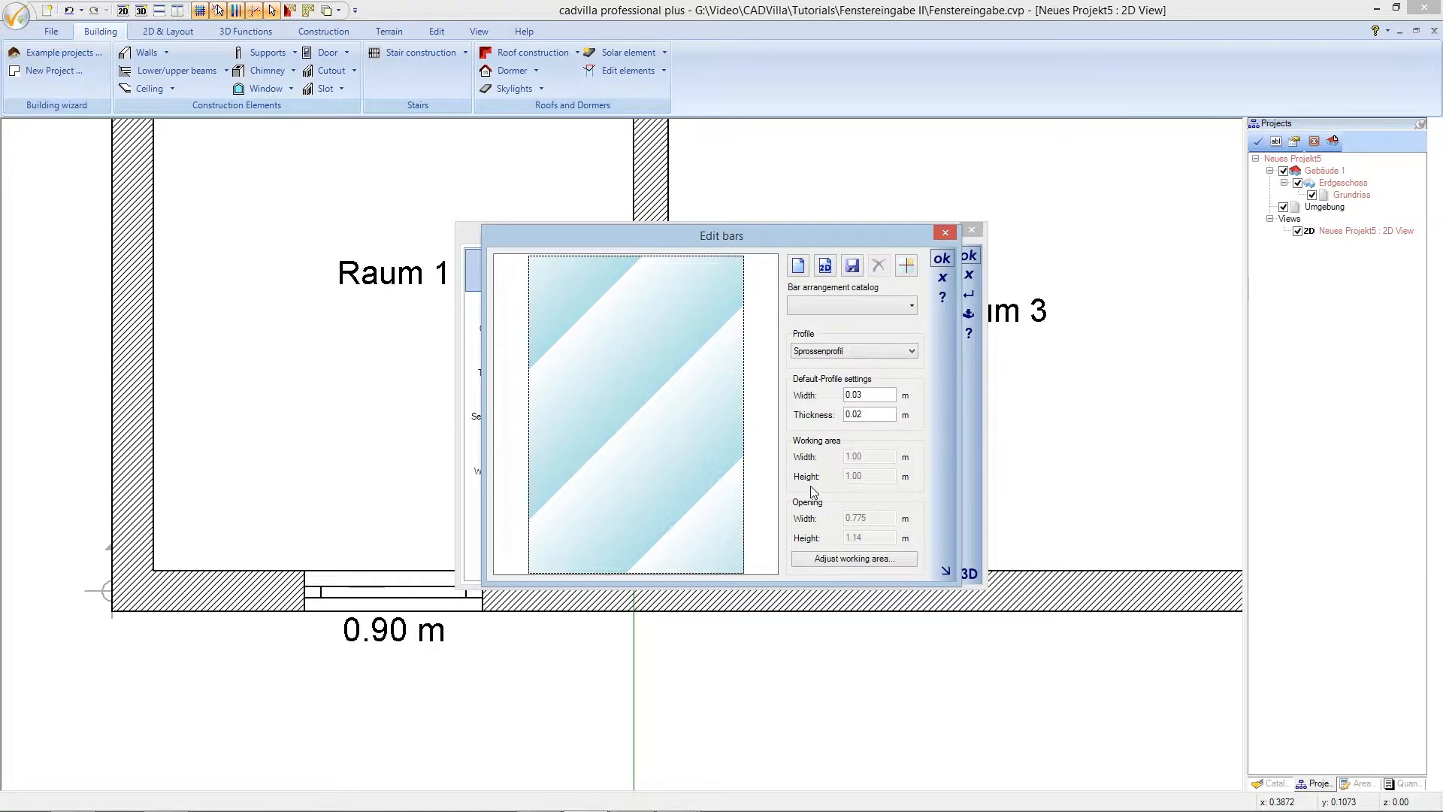
{"action": "left_click", "coordinate": [889, 308]}
{"action": "left_click_drag", "start_coordinate": [926, 374], "coordinate": [876, 432]}
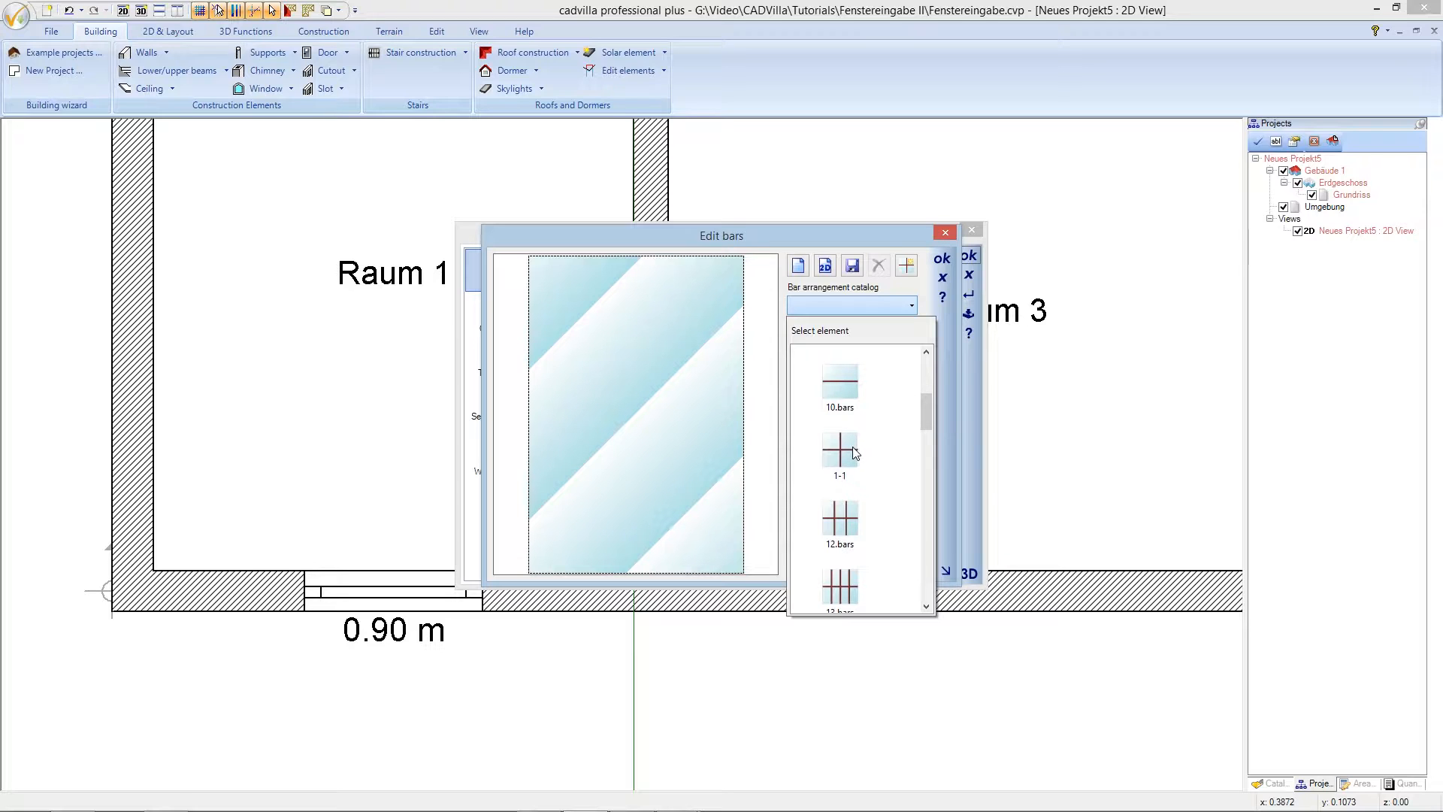
{"action": "left_click", "coordinate": [850, 455]}
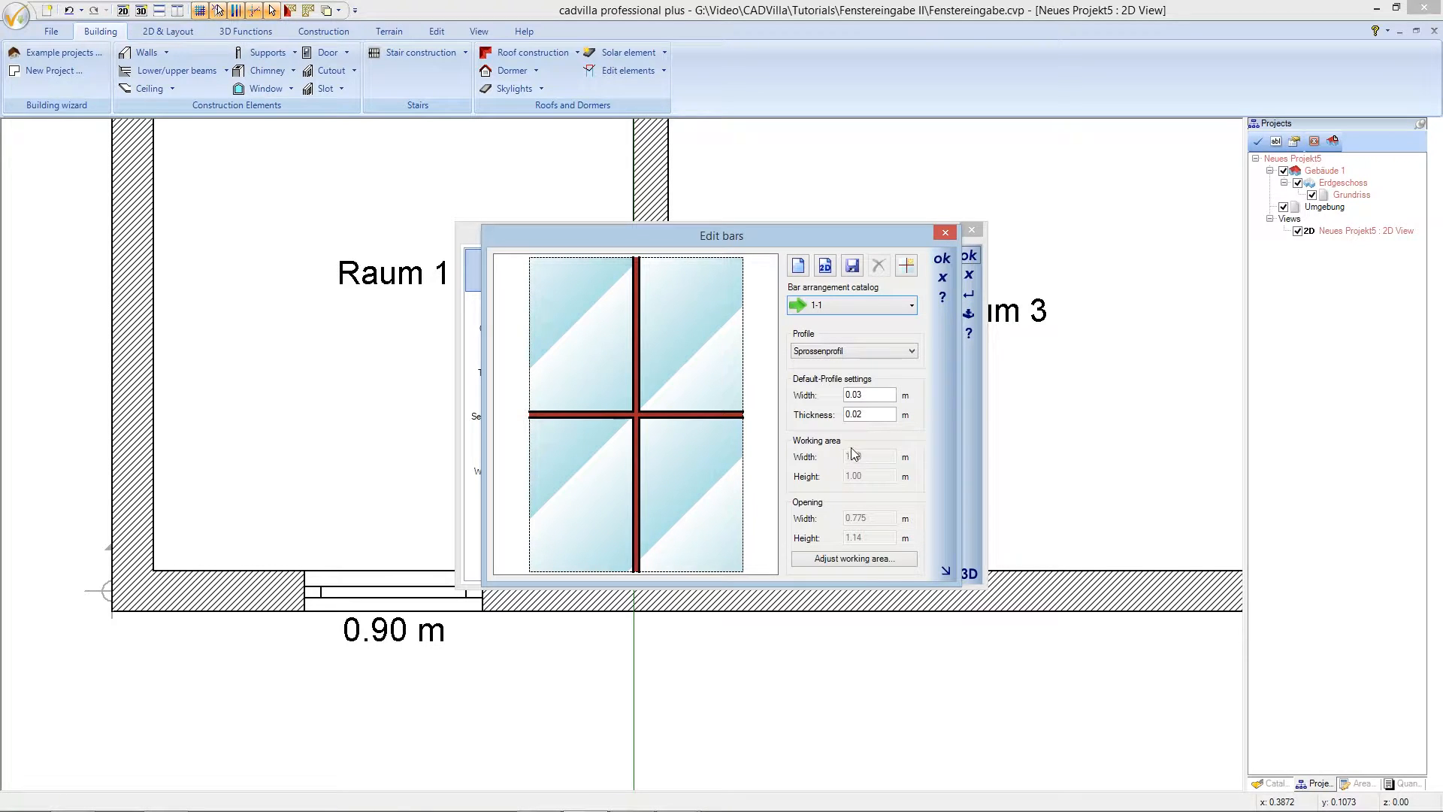
- Set the left casement's default bar profile to 0.02 m wide and 0.012 m thick
{"action": "left_click", "coordinate": [880, 395]}
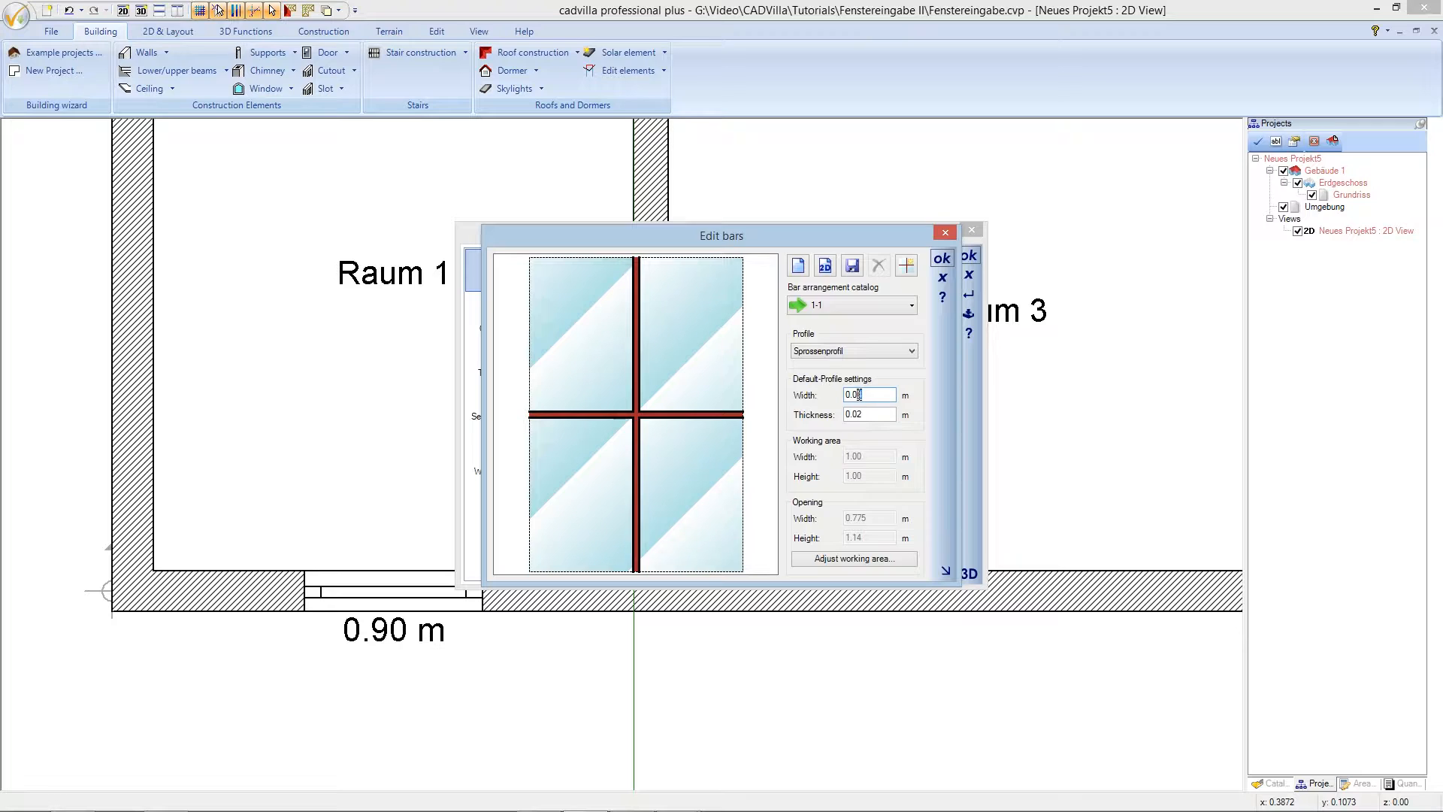
{"action": "type", "text": "2"}
{"action": "left_click_drag", "start_coordinate": [868, 414], "coordinate": [855, 415]}
{"action": "type", "text": "012"}
{"action": "left_click", "coordinate": [944, 259]}
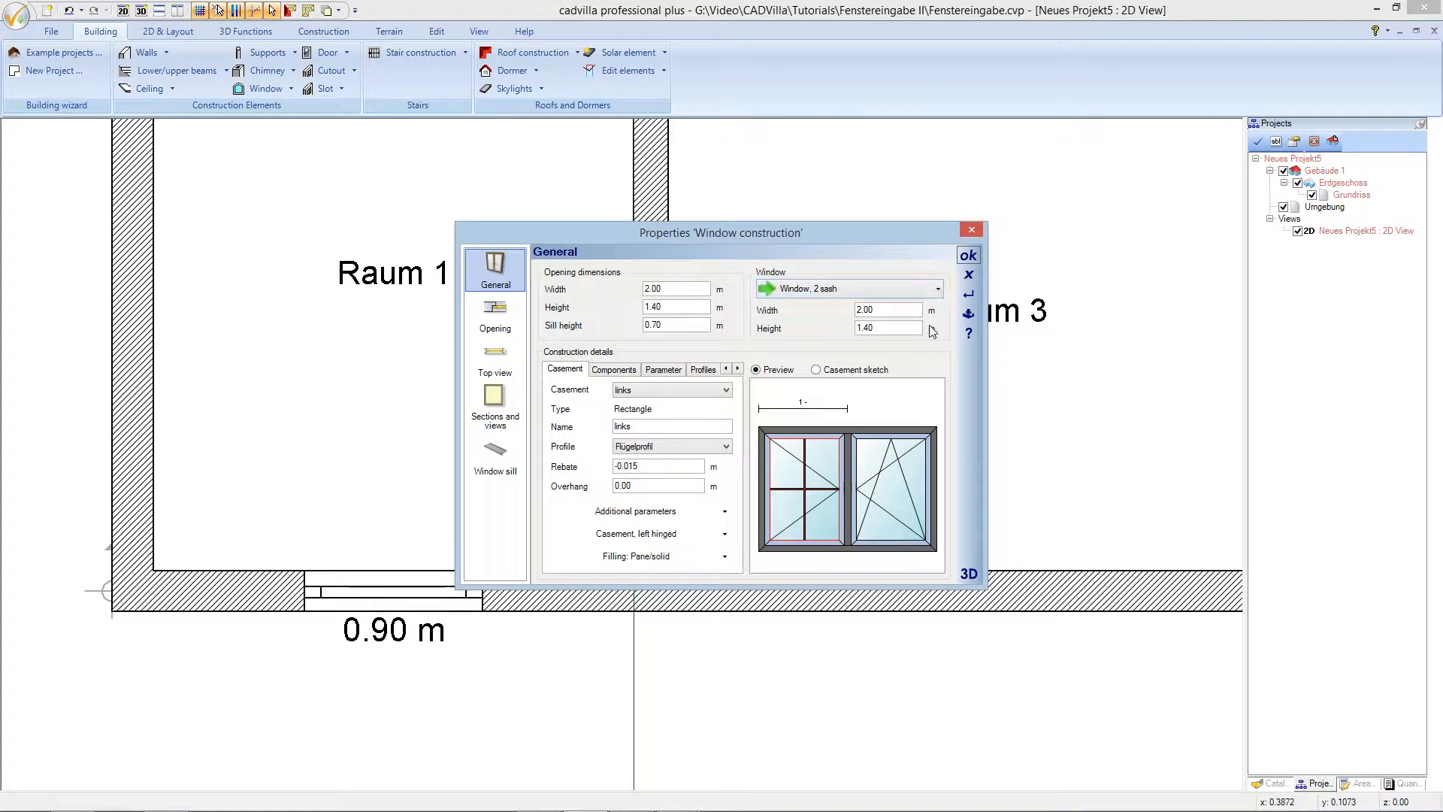
- Assign the 1-1 bar arrangement from the catalog to the window's right casement
{"action": "left_click", "coordinate": [889, 466]}
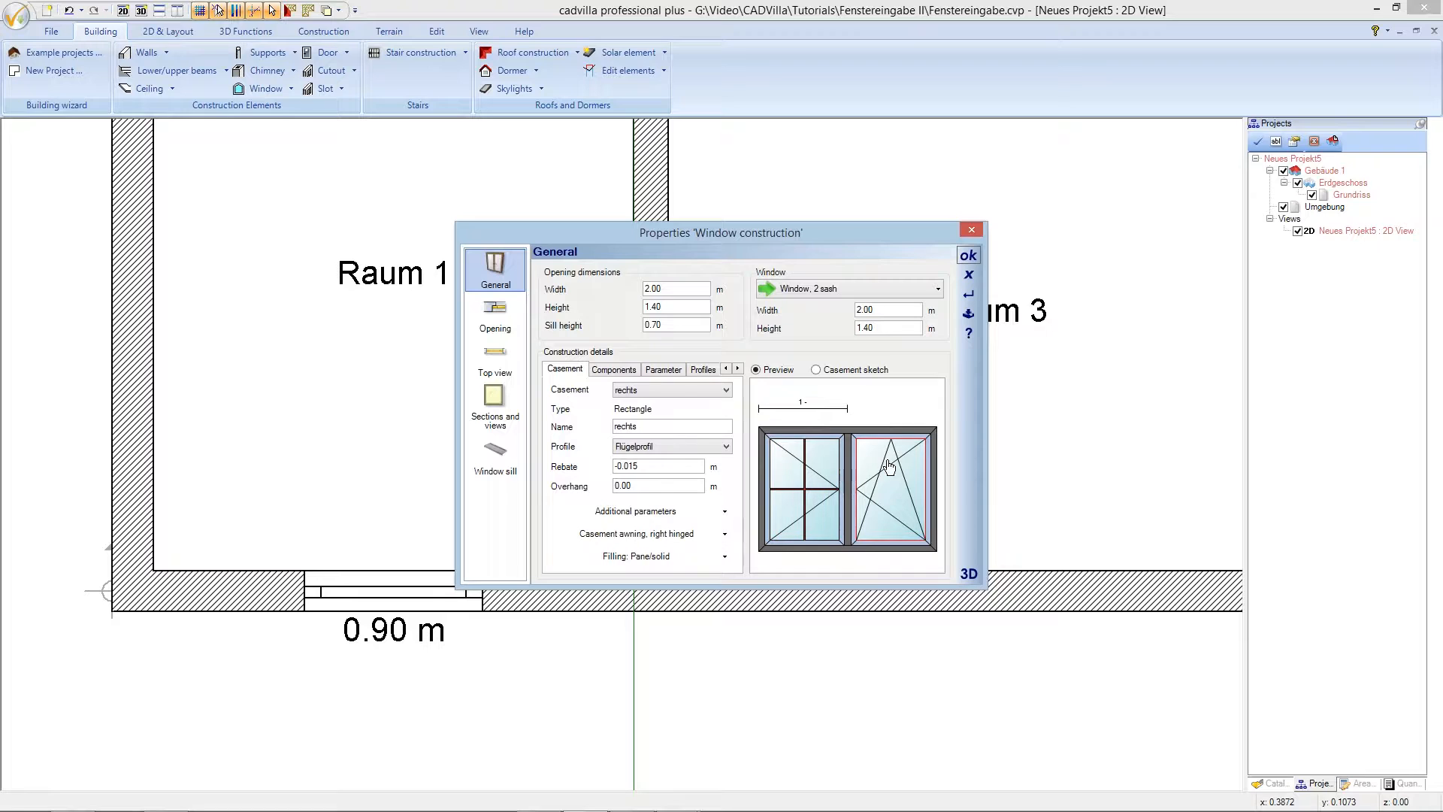
{"action": "right_click", "coordinate": [889, 463]}
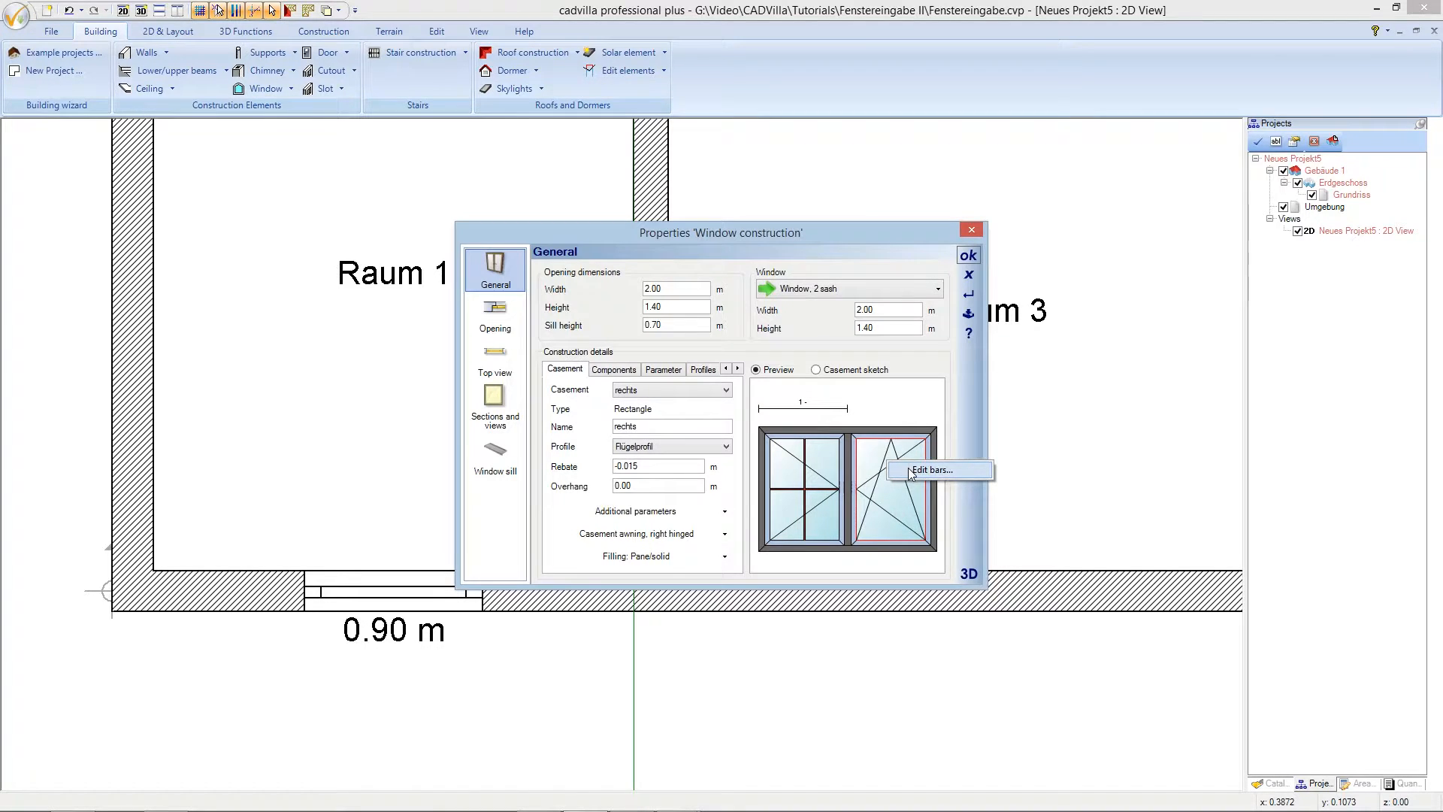
{"action": "left_click", "coordinate": [925, 470]}
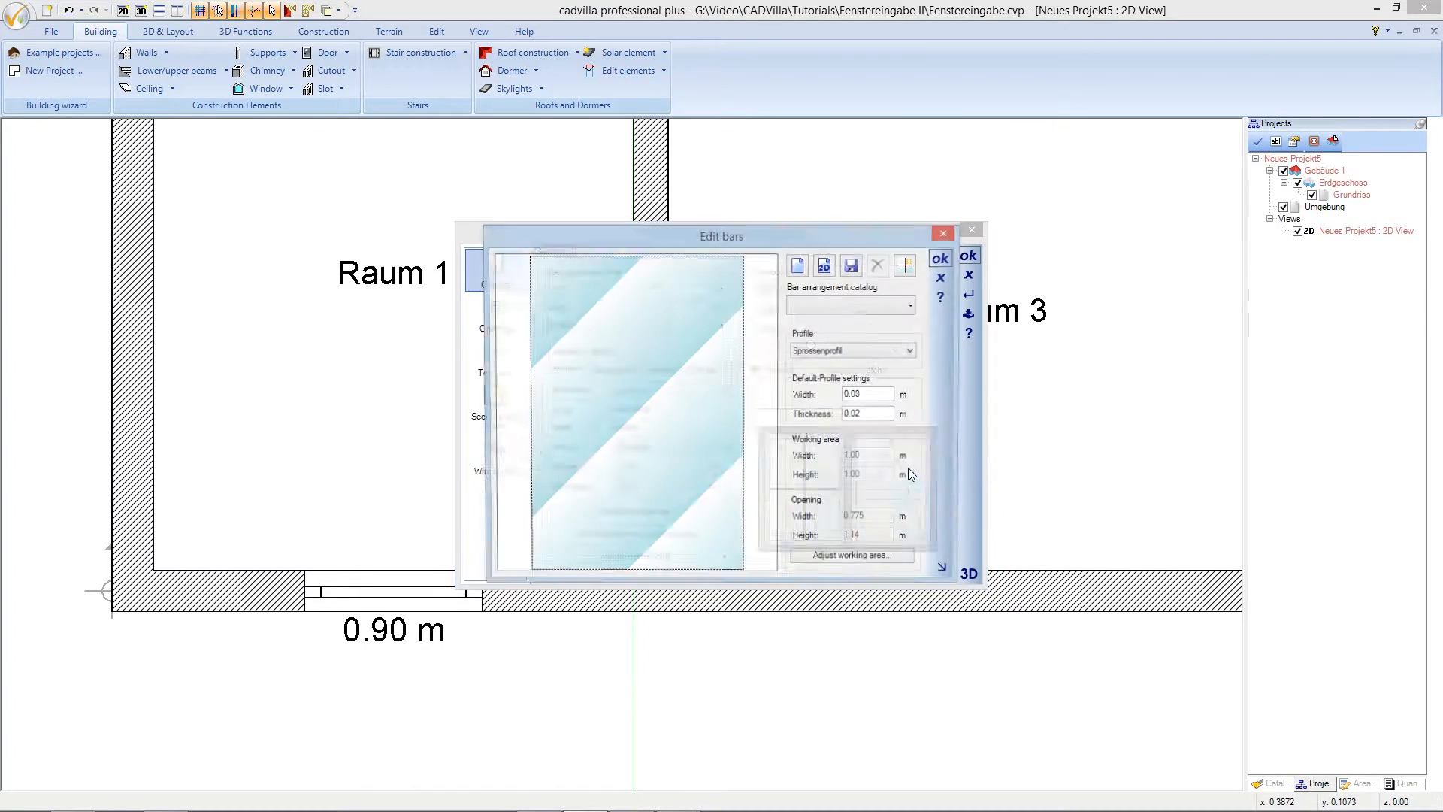
{"action": "left_click", "coordinate": [903, 307]}
{"action": "left_click_drag", "start_coordinate": [928, 379], "coordinate": [931, 409]}
{"action": "left_click", "coordinate": [843, 514]}
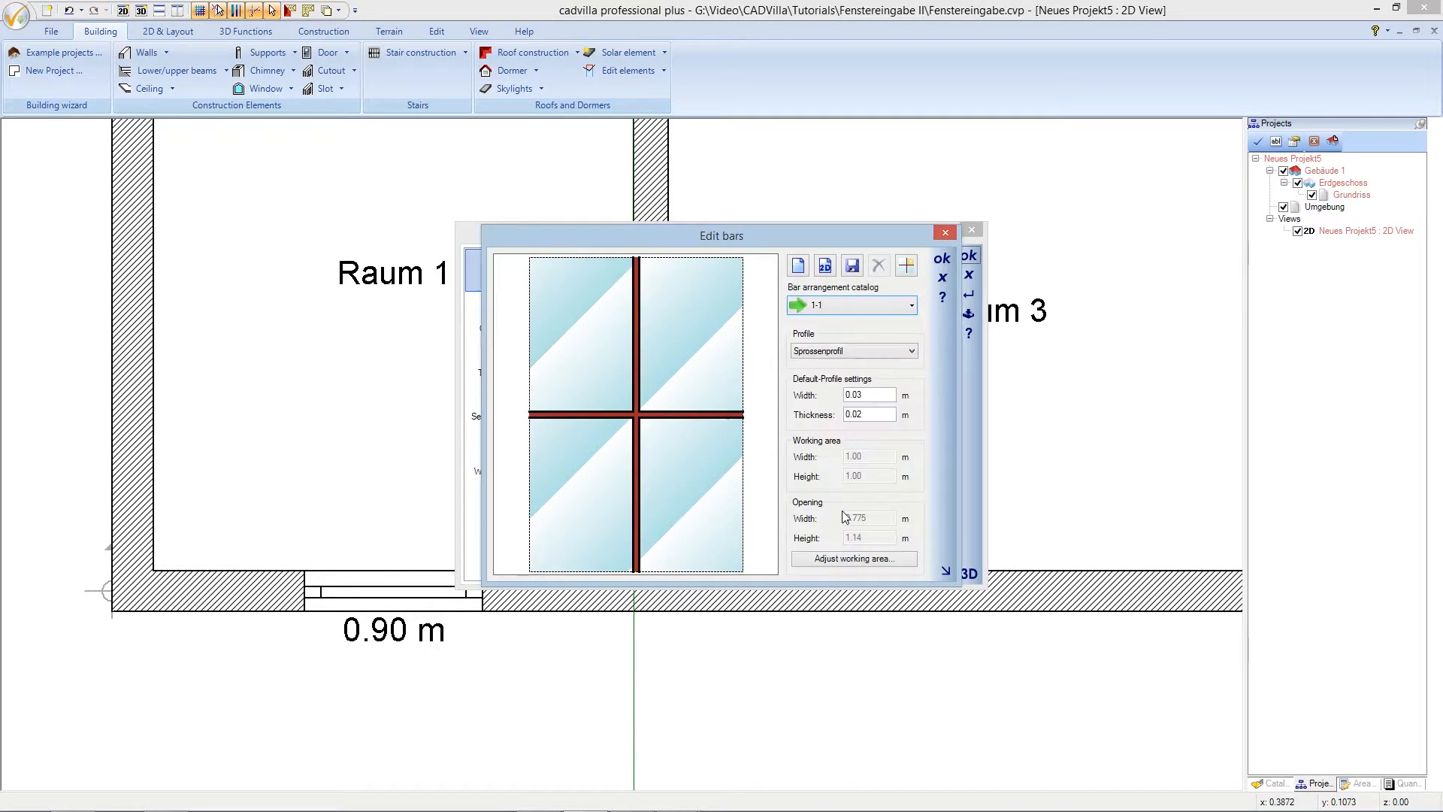
- Match the right casement's bar width and 0.012 m thickness to the left casement and accept the window properties
{"action": "left_click", "coordinate": [876, 394]}
{"action": "left_click", "coordinate": [859, 414]}
{"action": "type", "text": "1"}
{"action": "left_click", "coordinate": [940, 263]}
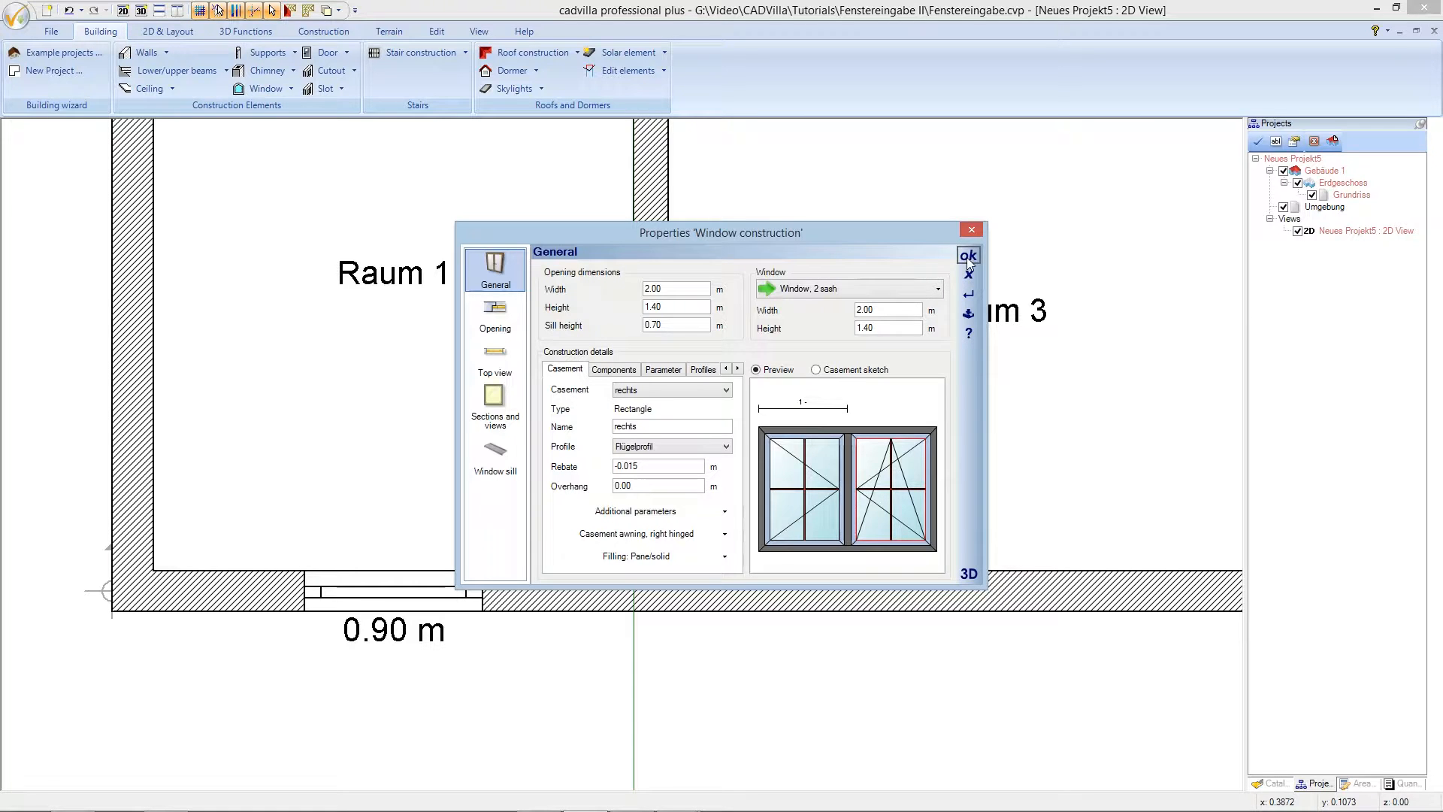
{"action": "left_click", "coordinate": [968, 257]}
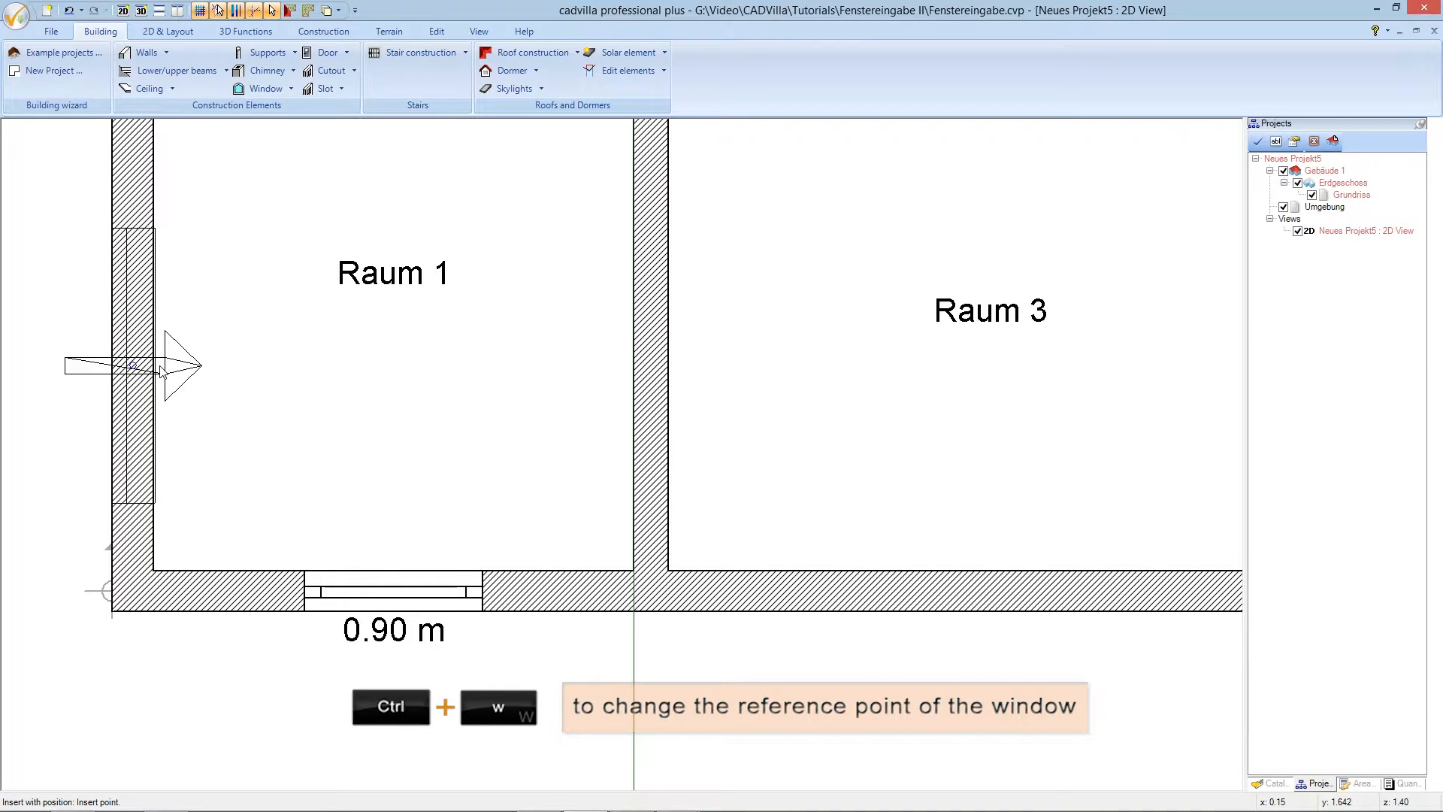
- Place the window by its lower end in Raum 1's left exterior wall, 1.45 m above the building's lower-left outer corner
{"action": "key", "text": "ctrl+w"}
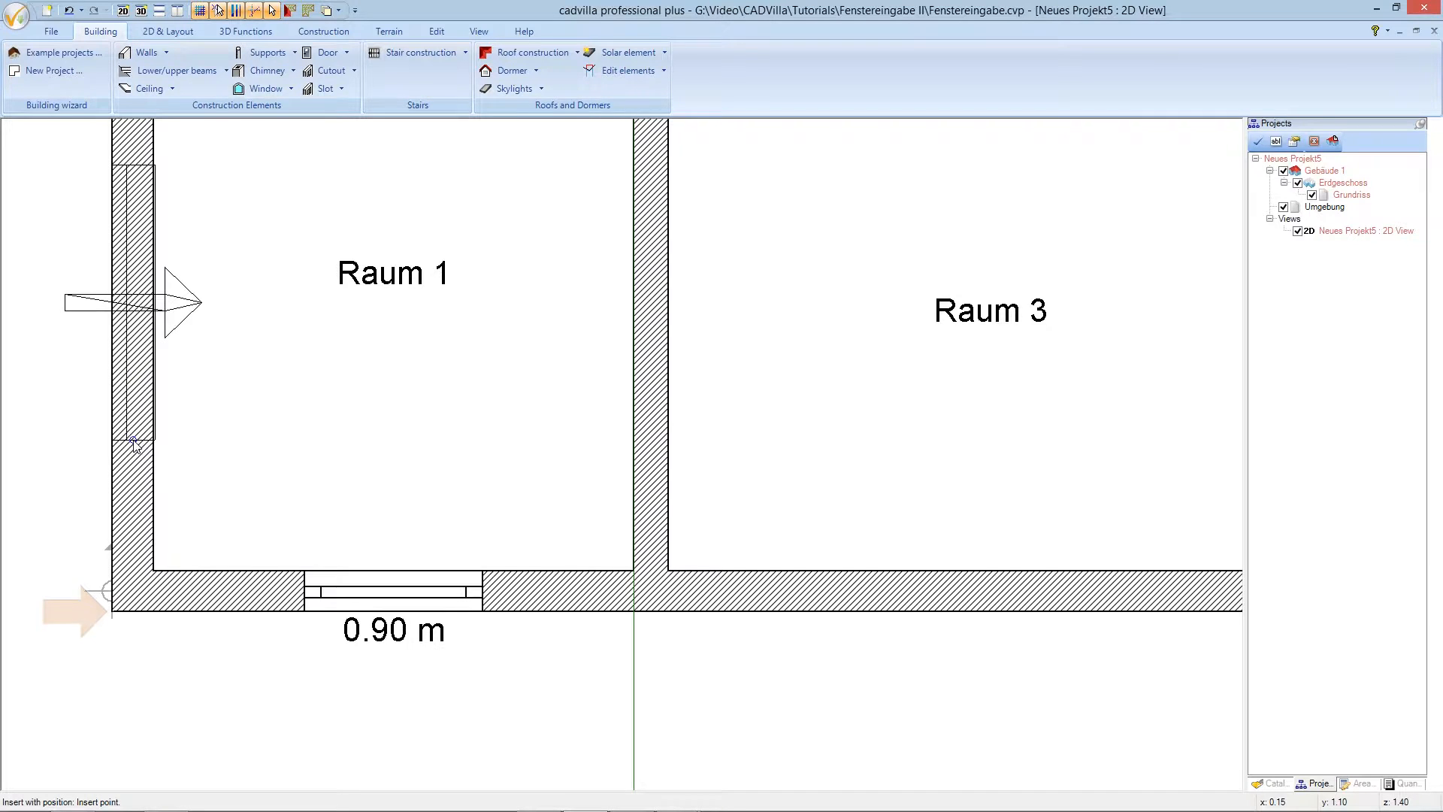
{"action": "key", "text": "a"}
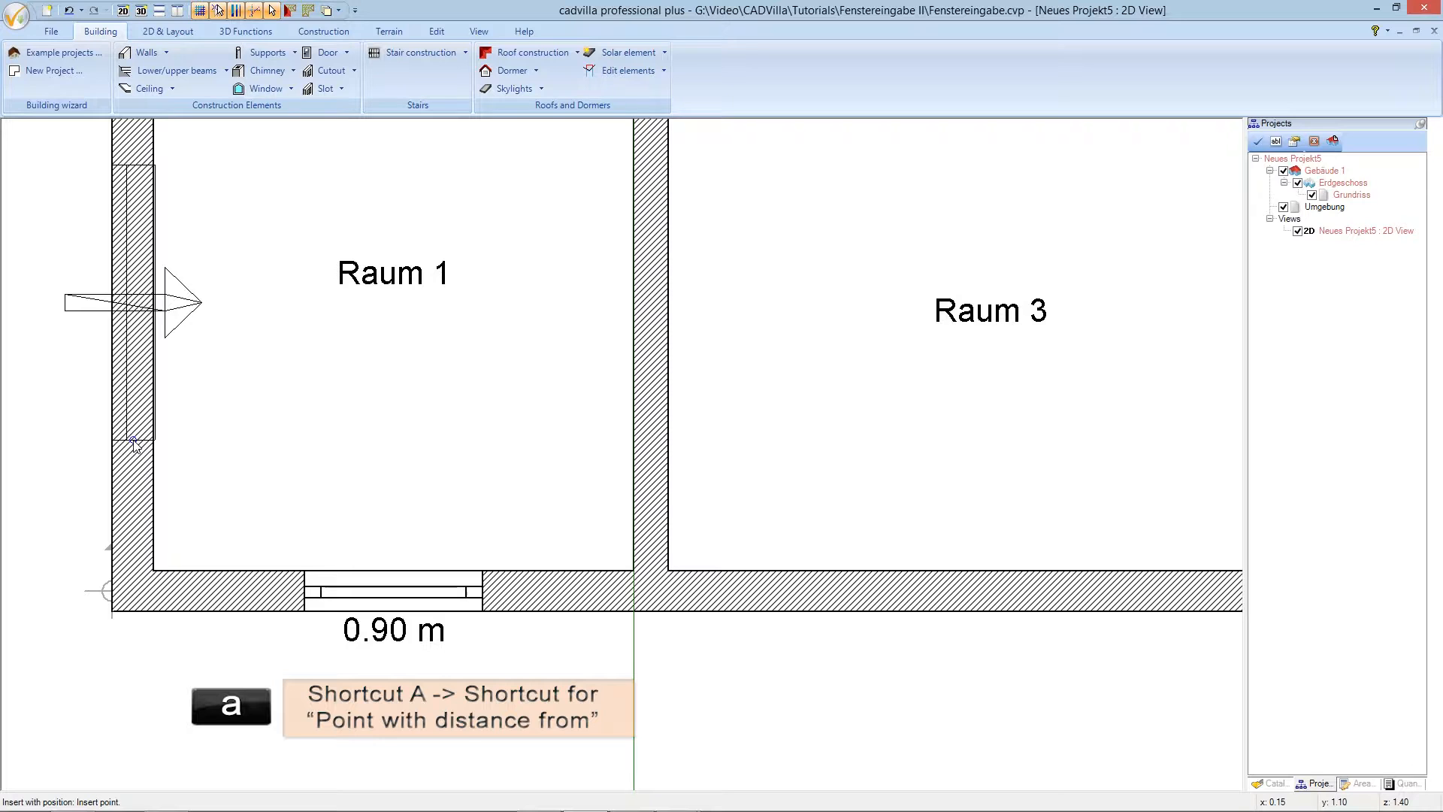
{"action": "key", "text": "a"}
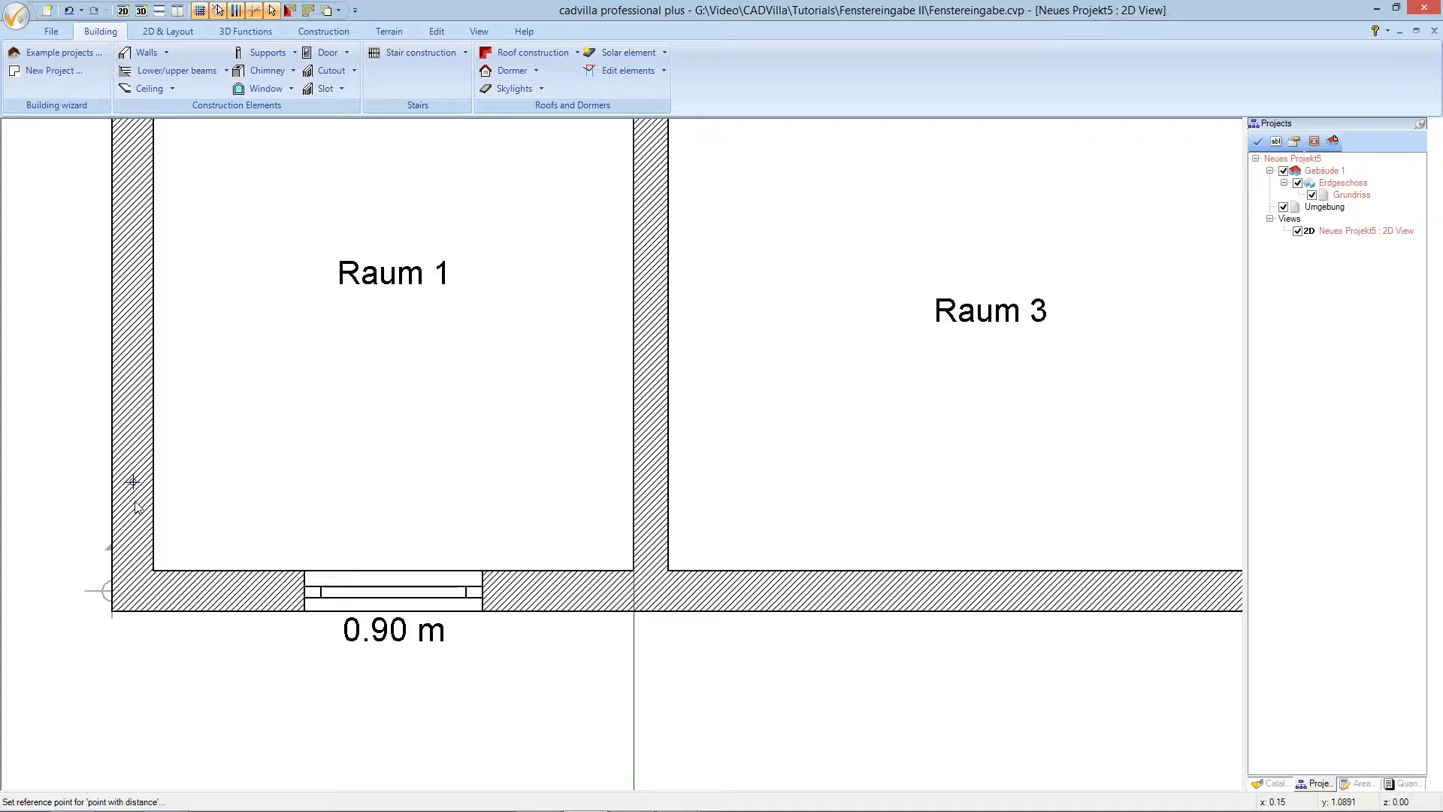
{"action": "left_click", "coordinate": [111, 616]}
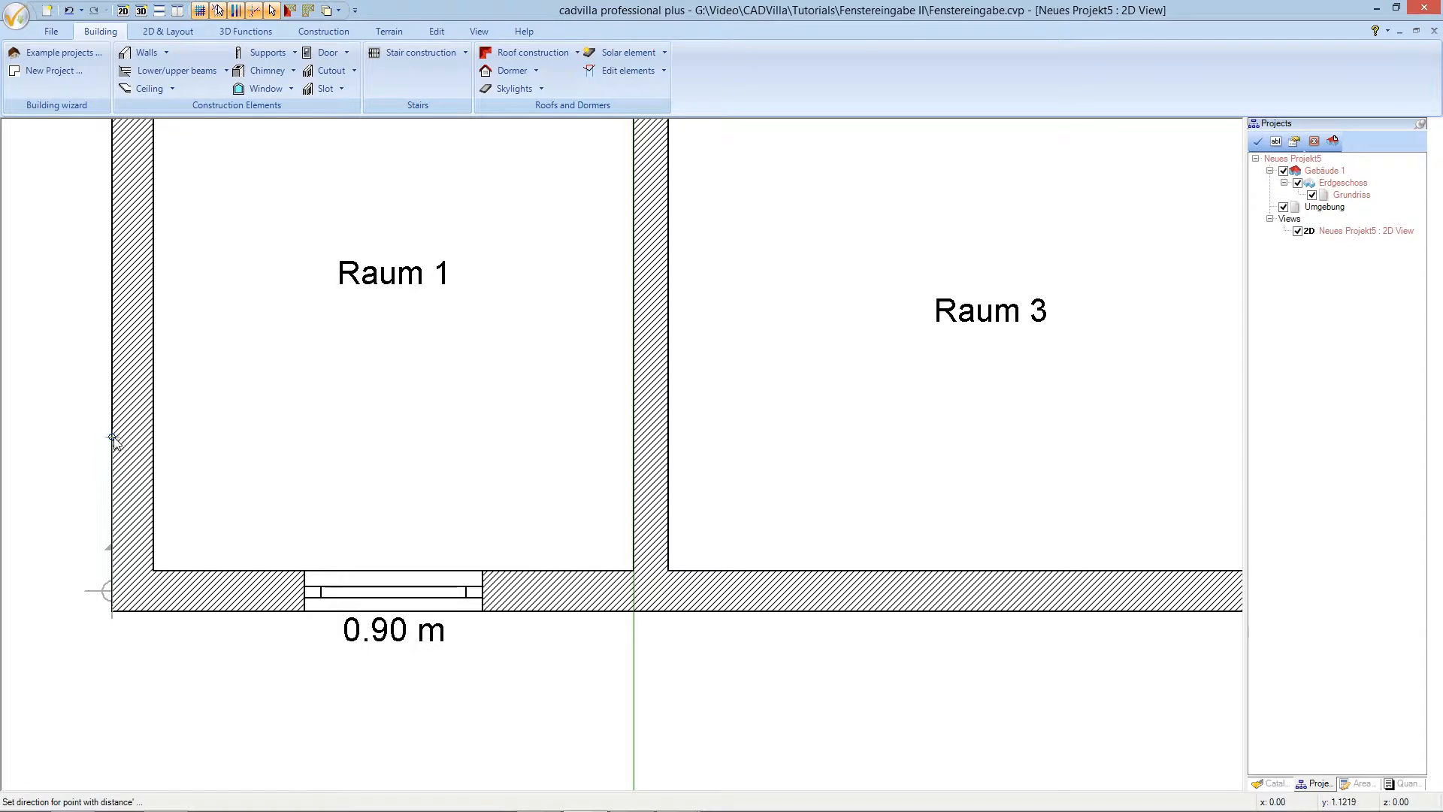
{"action": "left_click", "coordinate": [118, 443]}
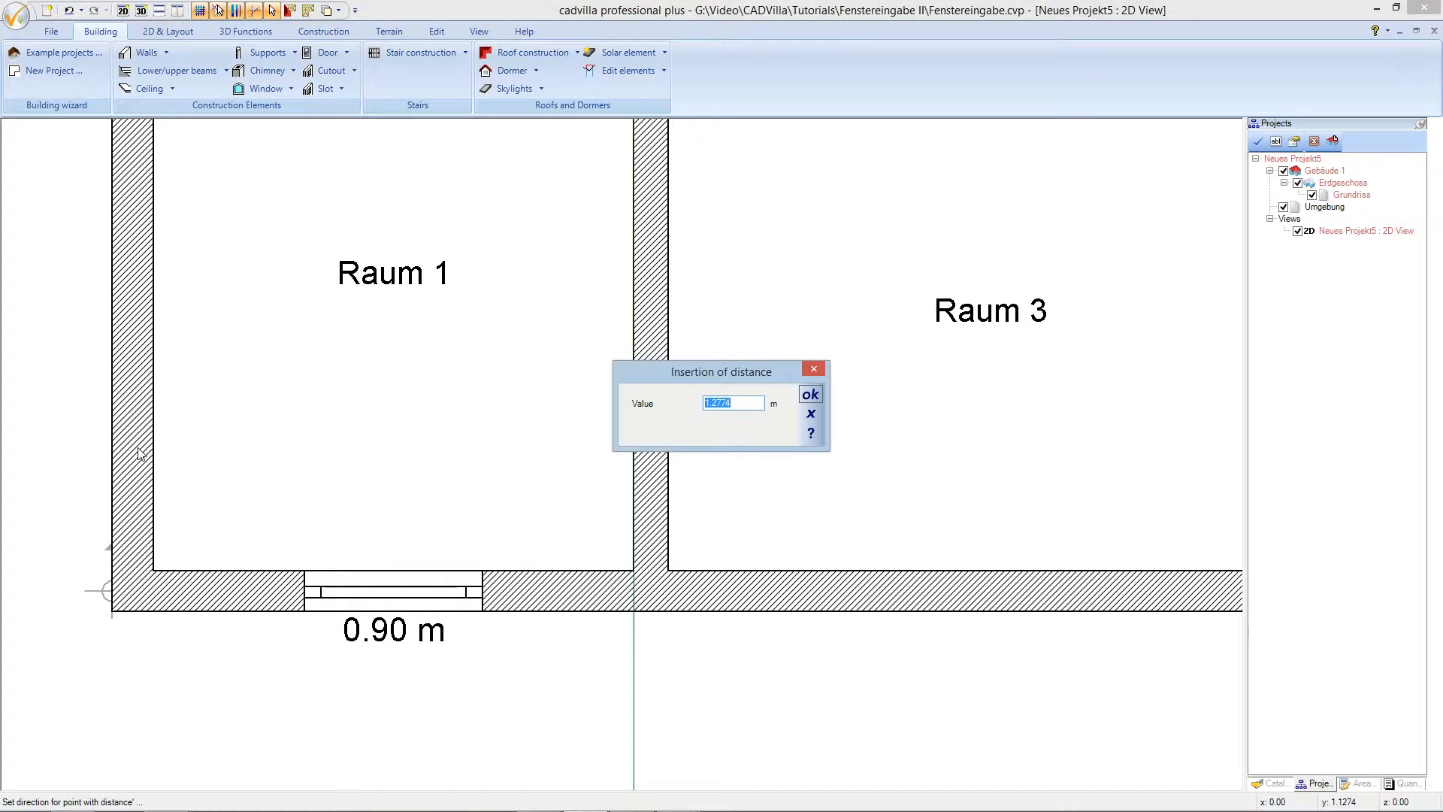
{"action": "type", "text": "1,45"}
{"action": "left_click", "coordinate": [810, 400]}
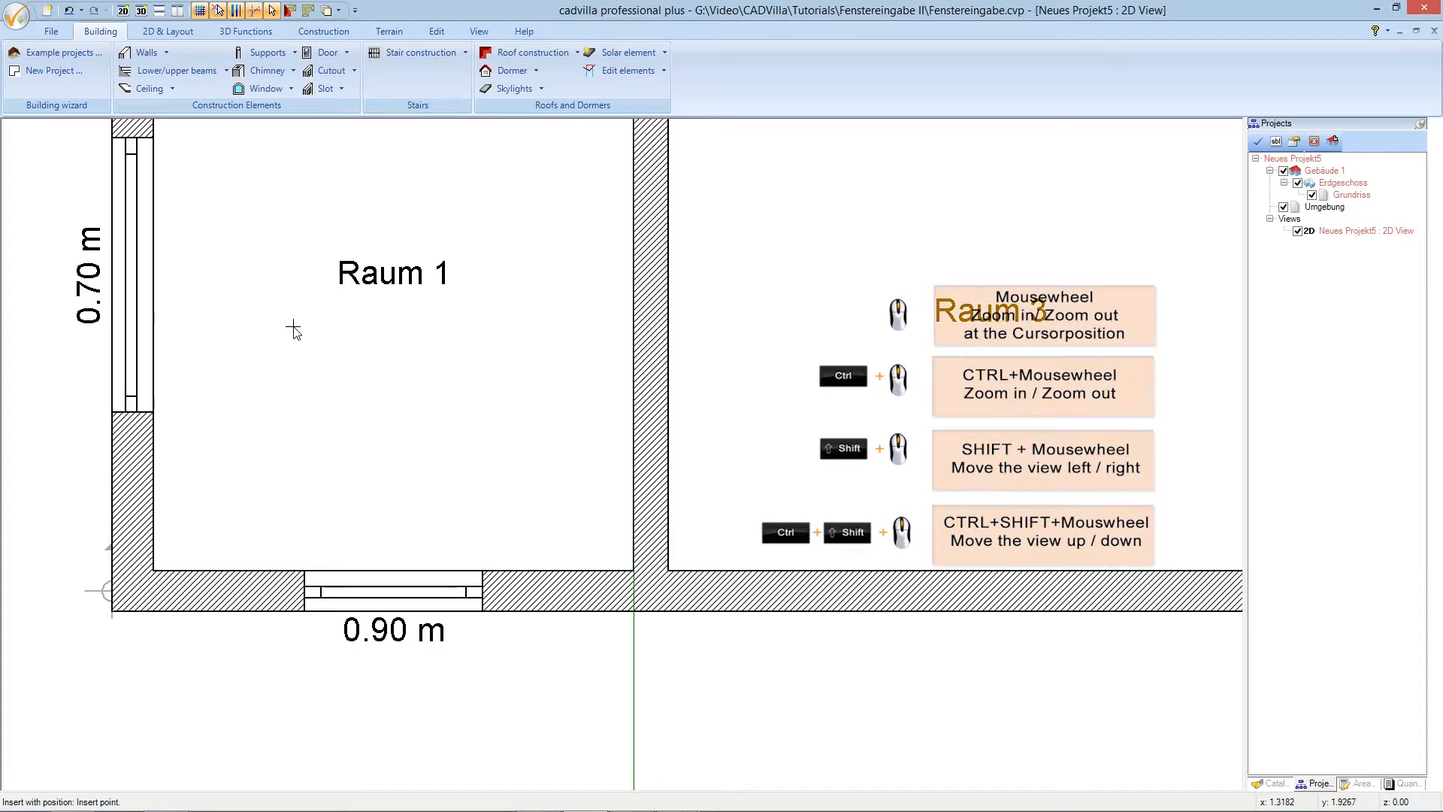
- Insert another such window in Raum 4's left exterior wall, centred between the inner corners of the two adjoining interior walls
{"action": "scroll", "coordinate": [293, 331], "scroll_direction": "up", "scroll_amount": 5, "text": "ctrl+shift"}
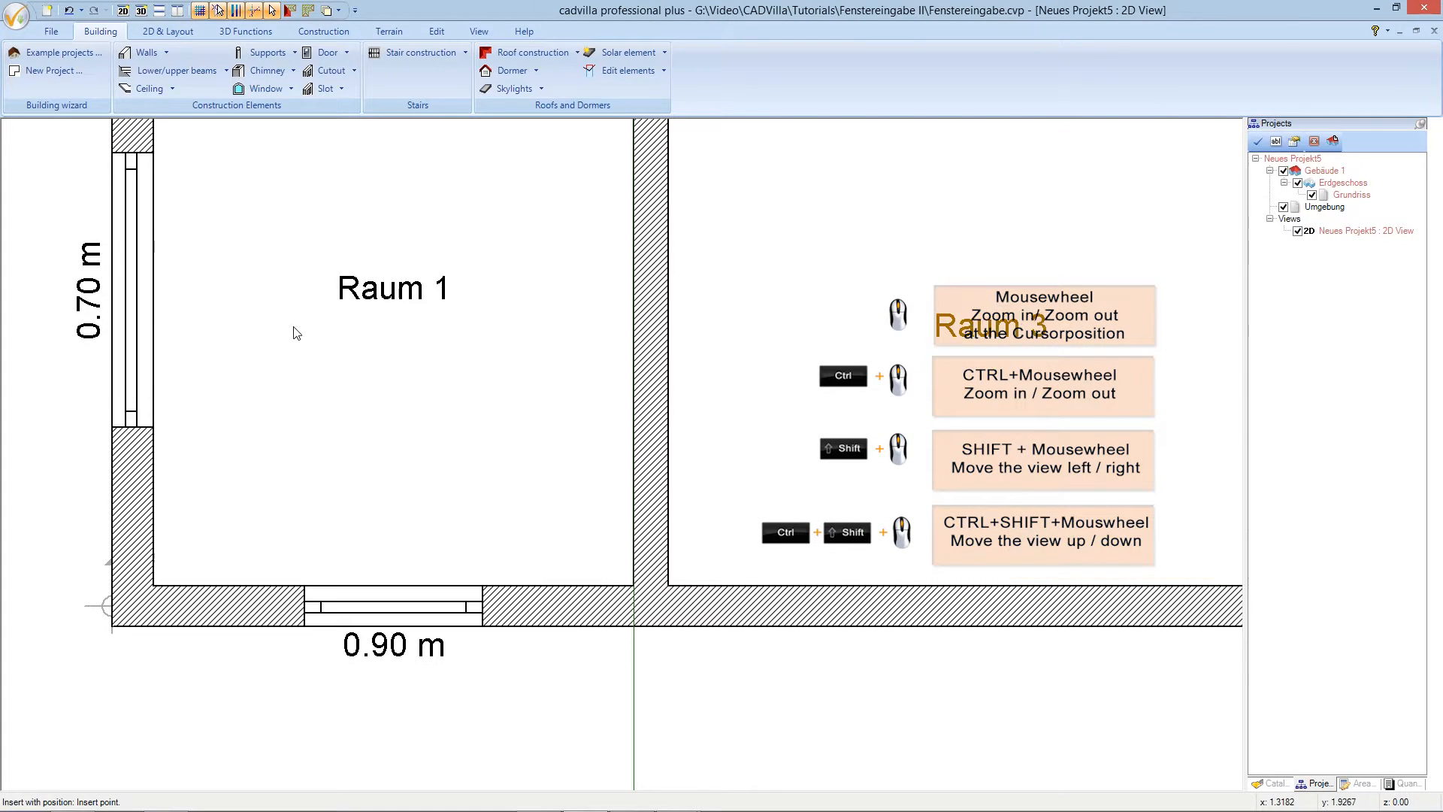
{"action": "scroll", "coordinate": [293, 333], "scroll_direction": "up", "scroll_amount": 5, "text": "ctrl+shift"}
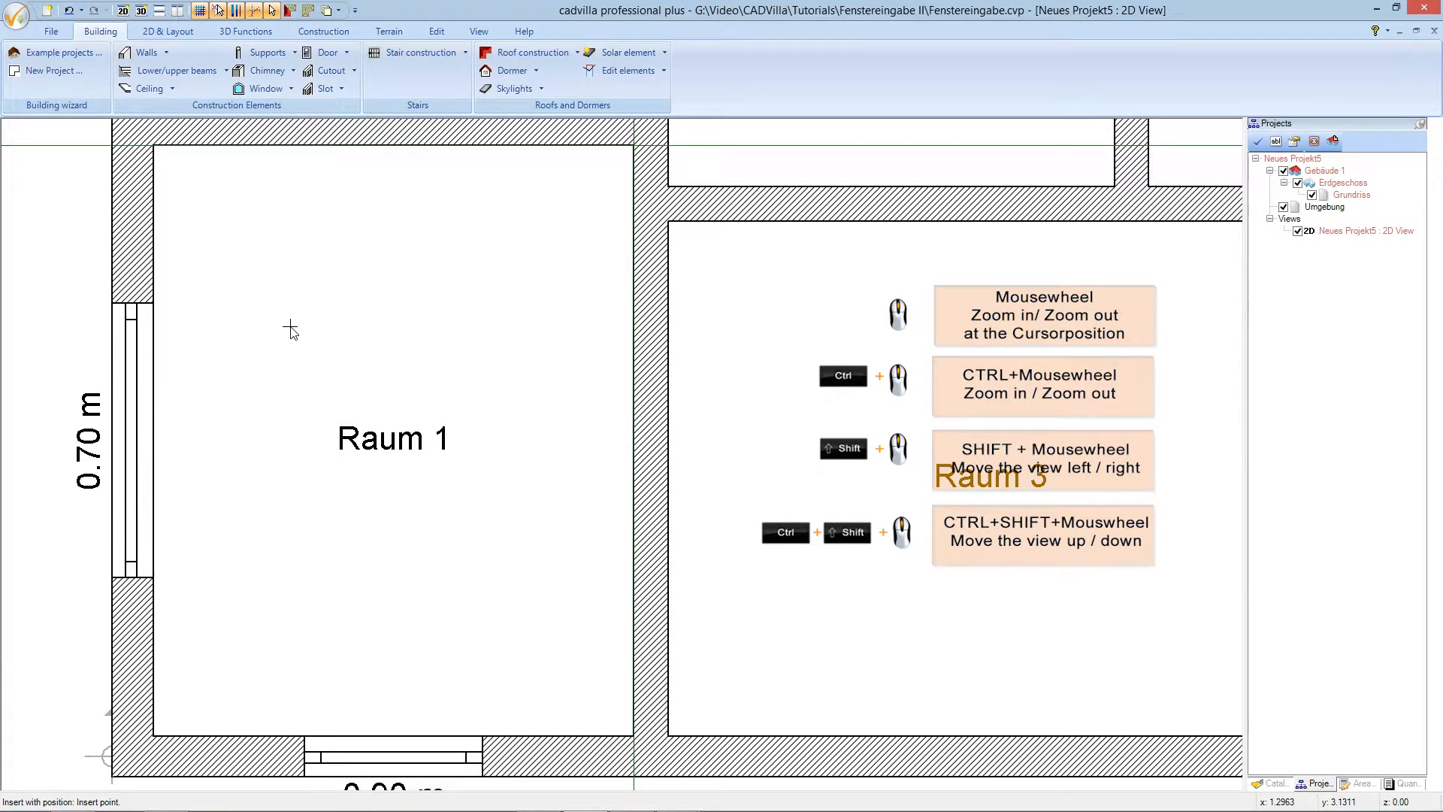
{"action": "scroll", "coordinate": [292, 333], "scroll_direction": "up", "scroll_amount": 8, "text": "ctrl+shift"}
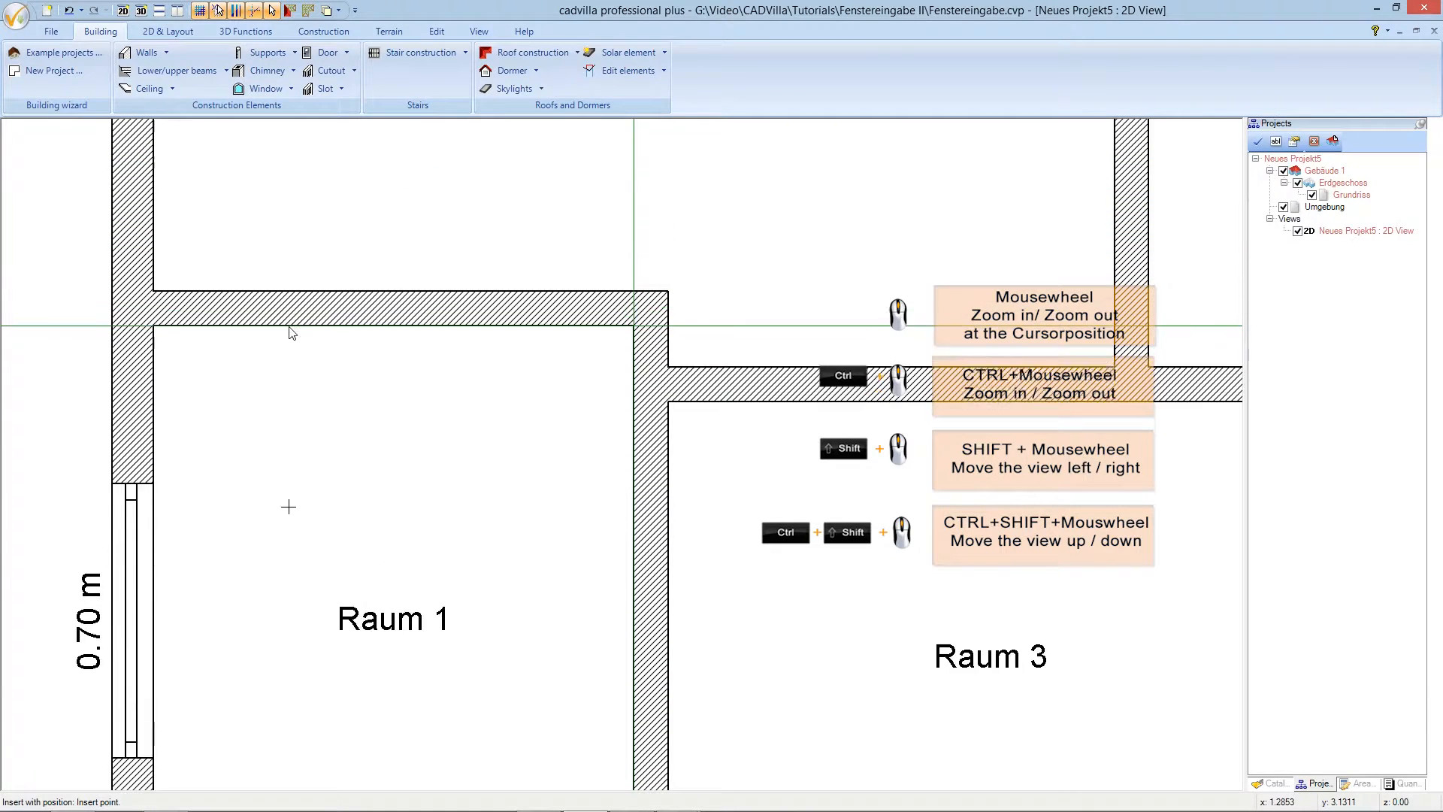
{"action": "scroll", "coordinate": [286, 333], "scroll_direction": "up", "scroll_amount": 8, "text": "ctrl+shift"}
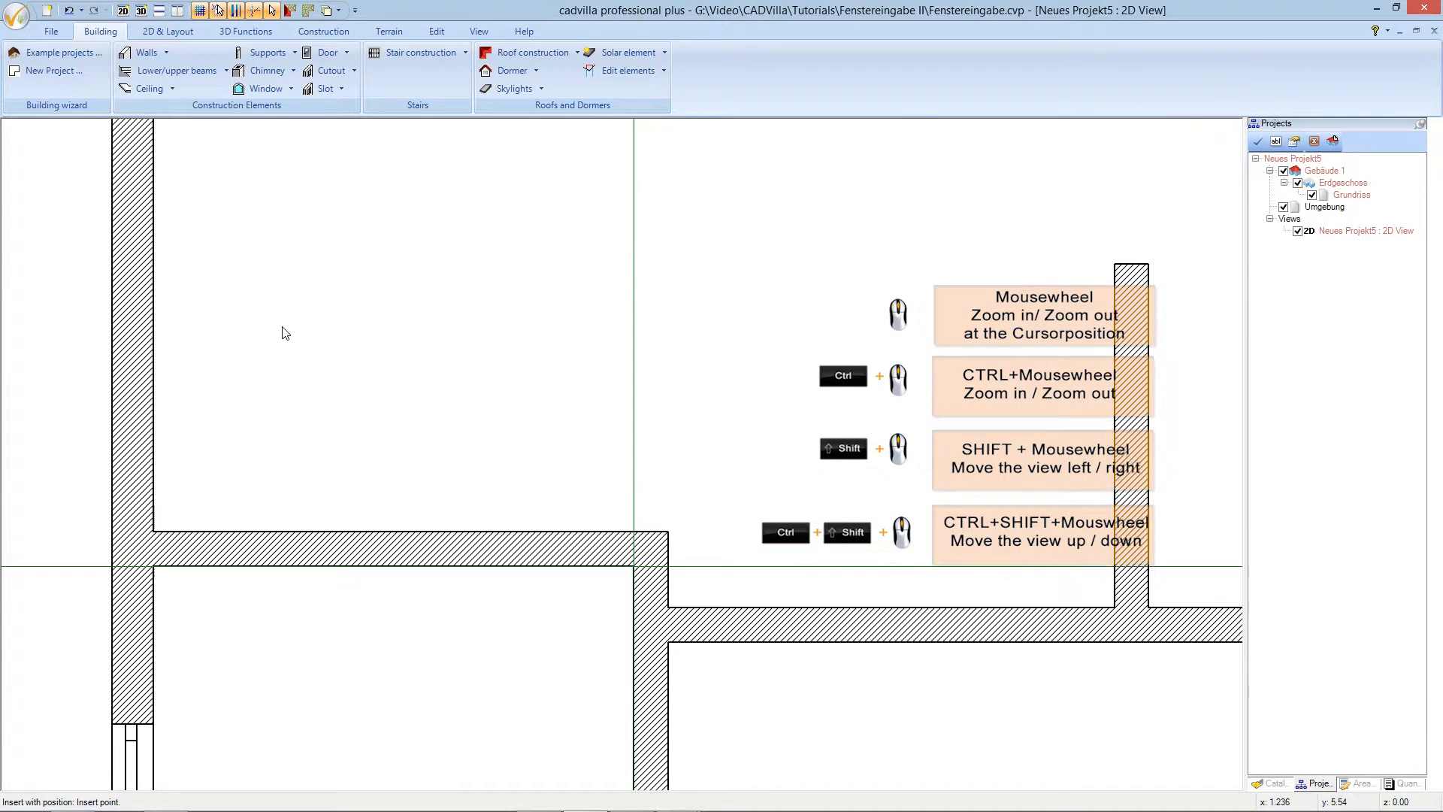
{"action": "scroll", "coordinate": [284, 333], "scroll_direction": "up", "scroll_amount": 1, "text": "ctrl+shift"}
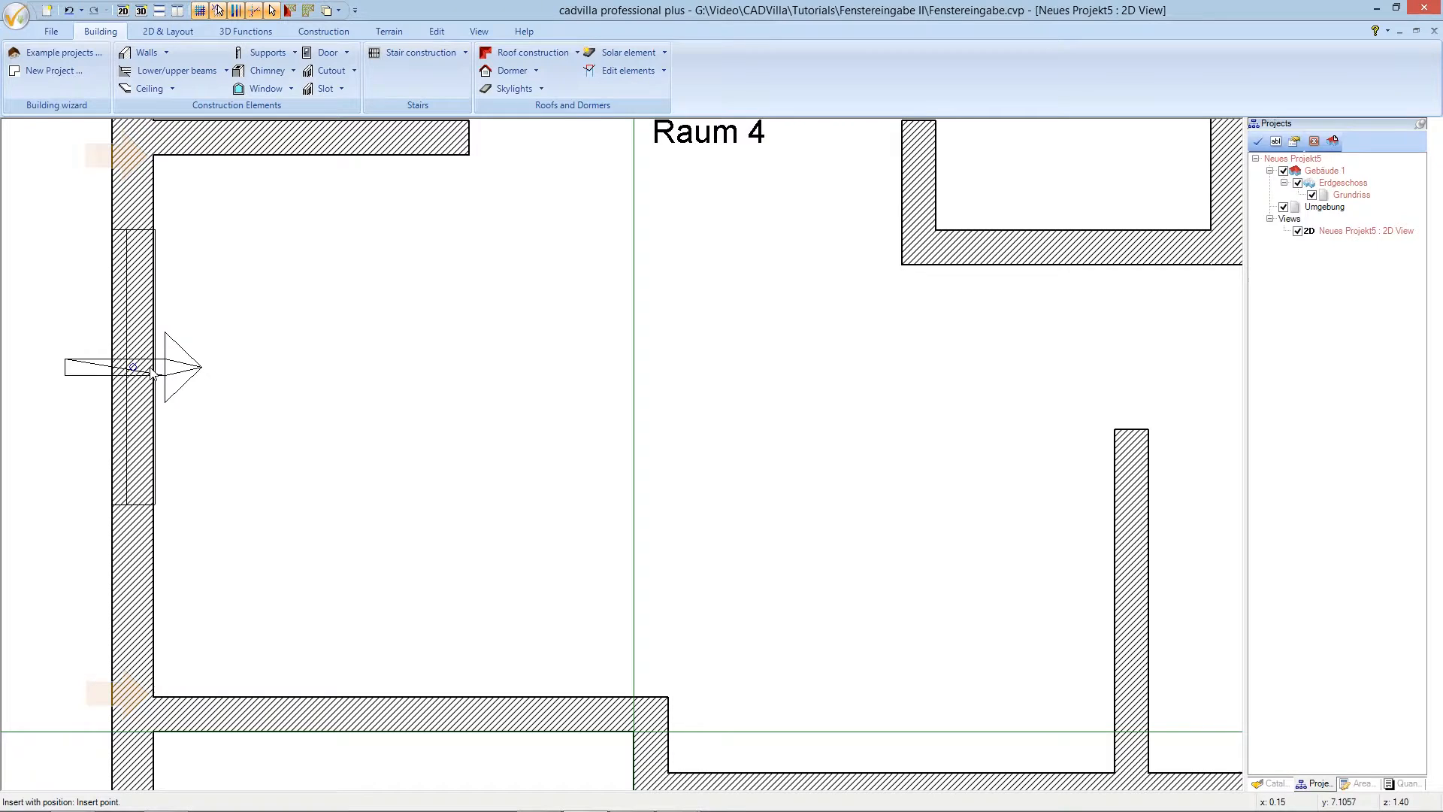
{"action": "key", "text": "m"}
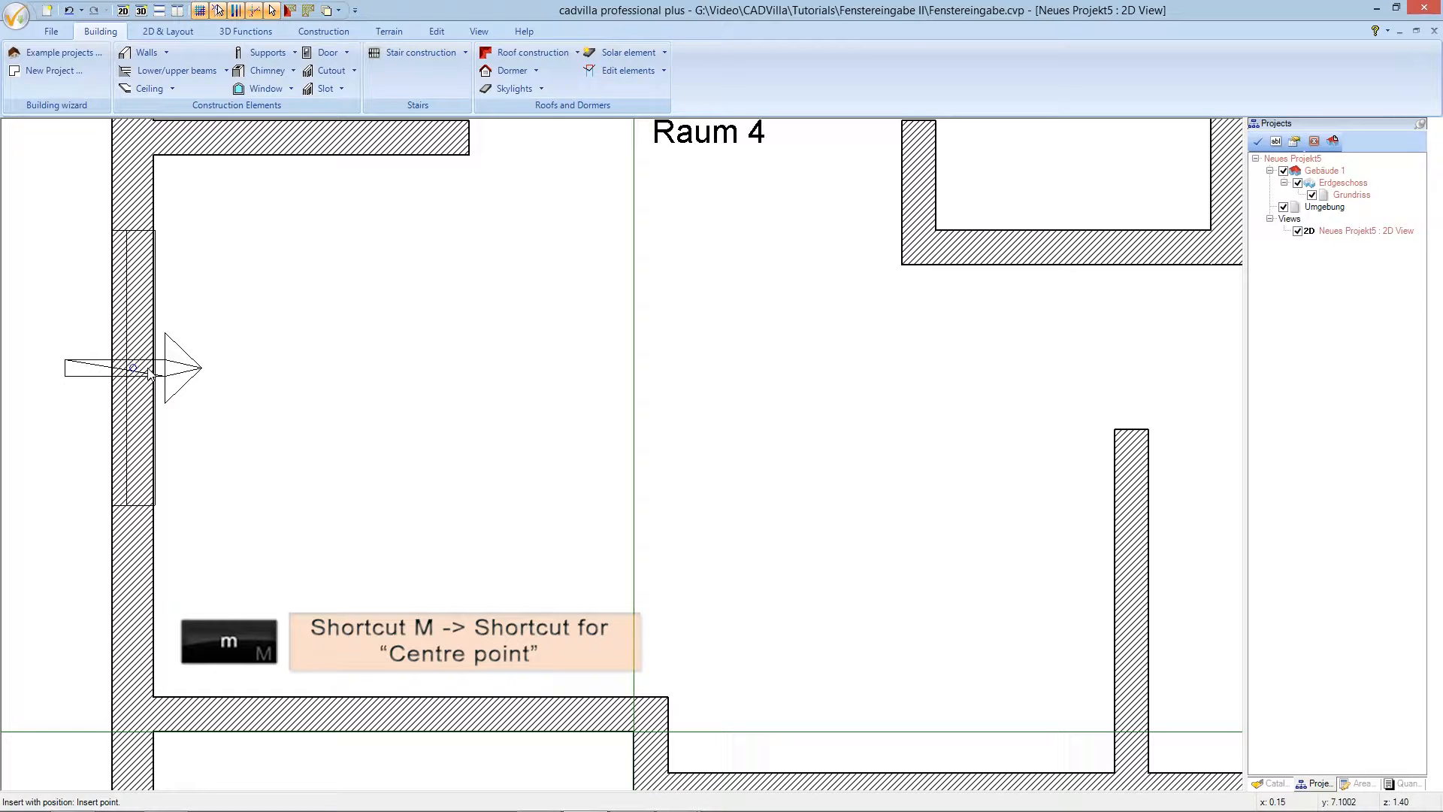
{"action": "key", "text": "m"}
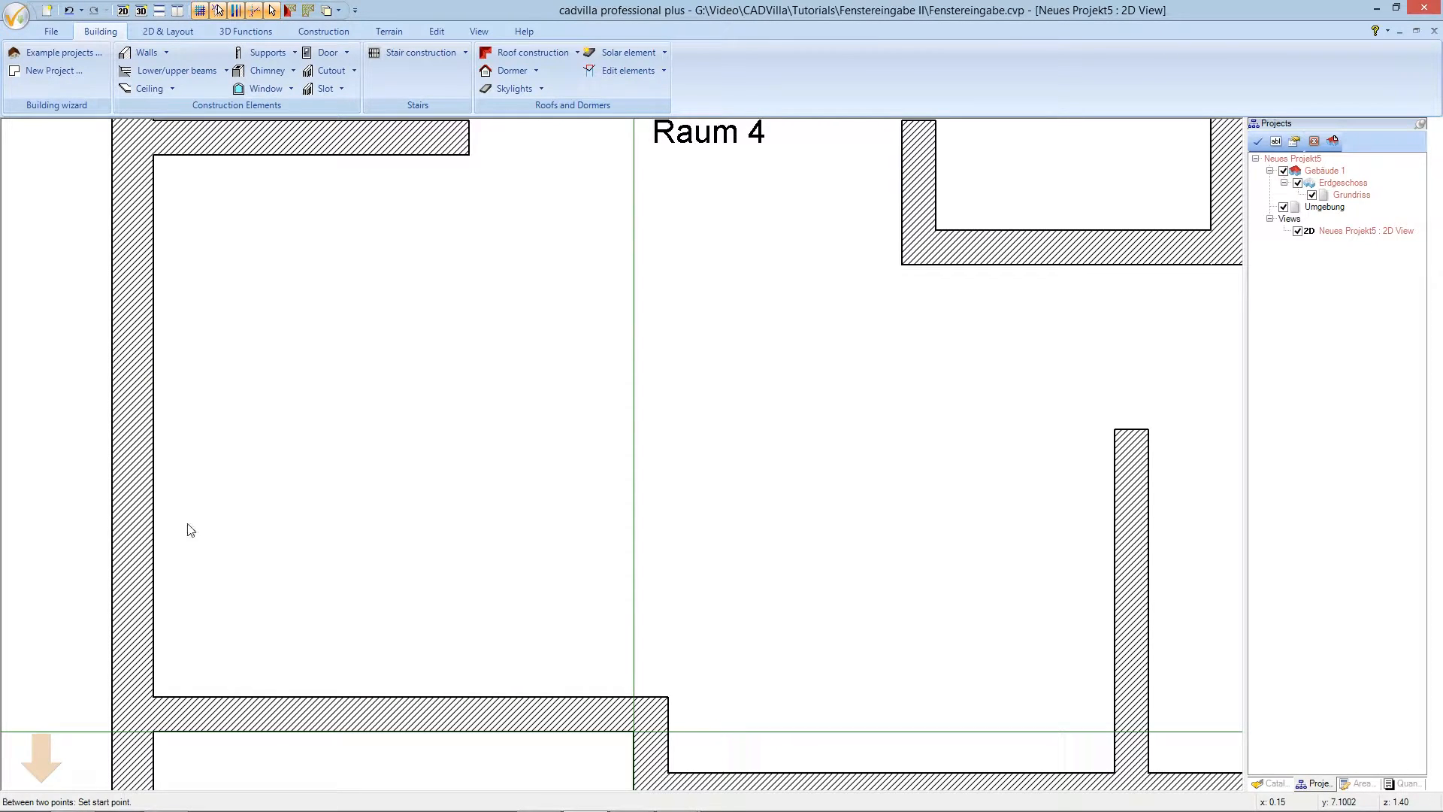
{"action": "left_click", "coordinate": [154, 697]}
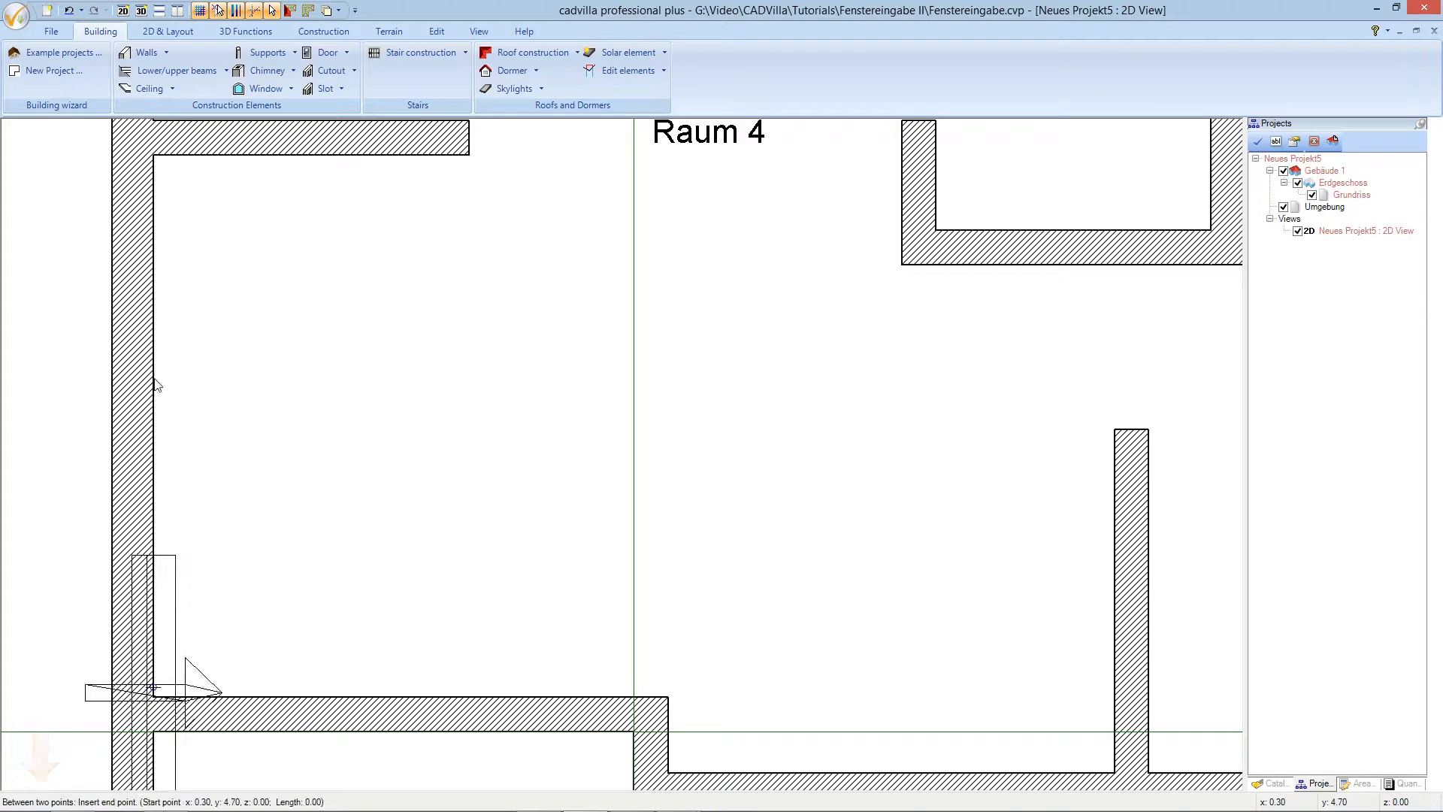
{"action": "left_click", "coordinate": [154, 157]}
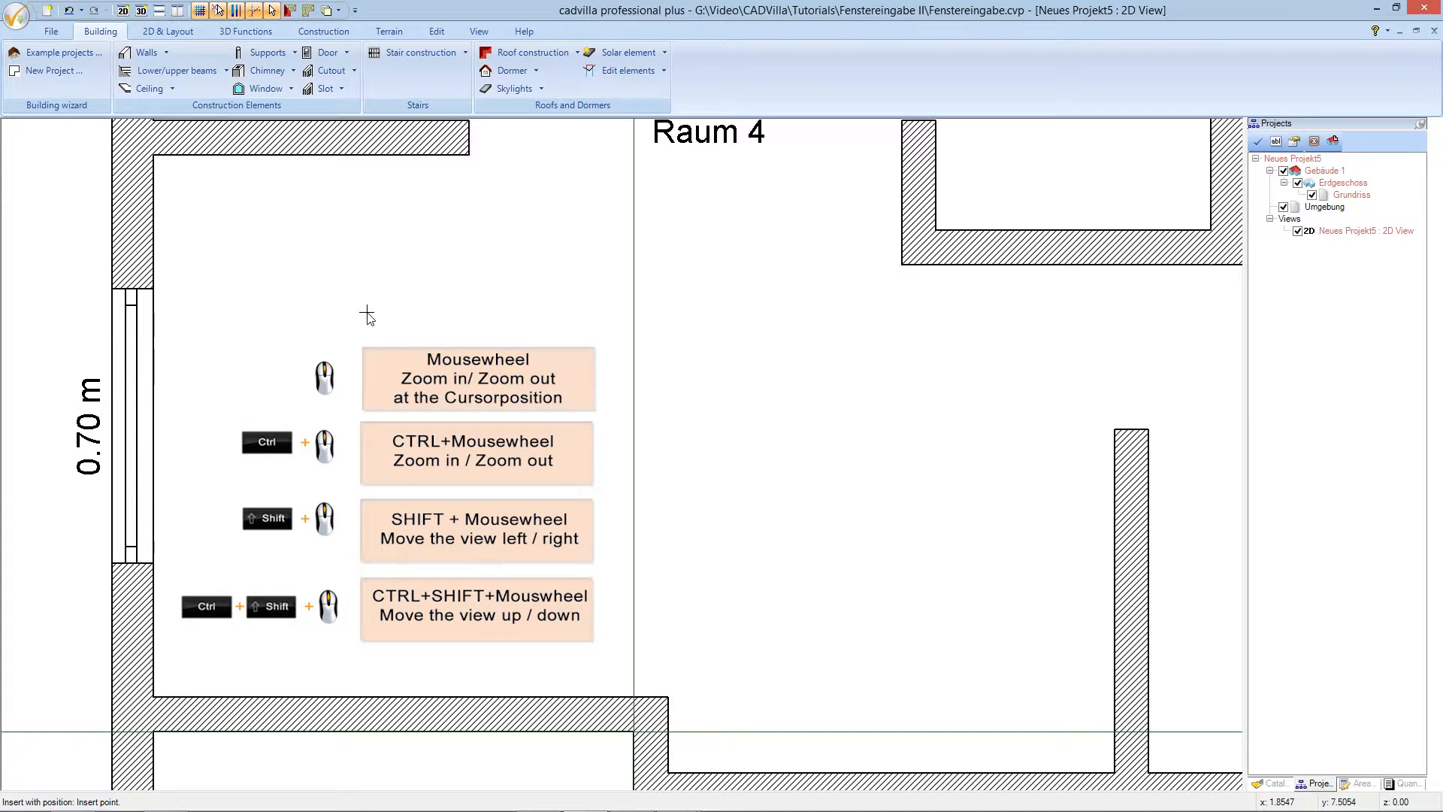
- Set the next window's opening height to 2.10 m and its sill height to 0 m in the window properties
{"action": "scroll", "coordinate": [367, 316], "scroll_direction": "down", "scroll_amount": 3}
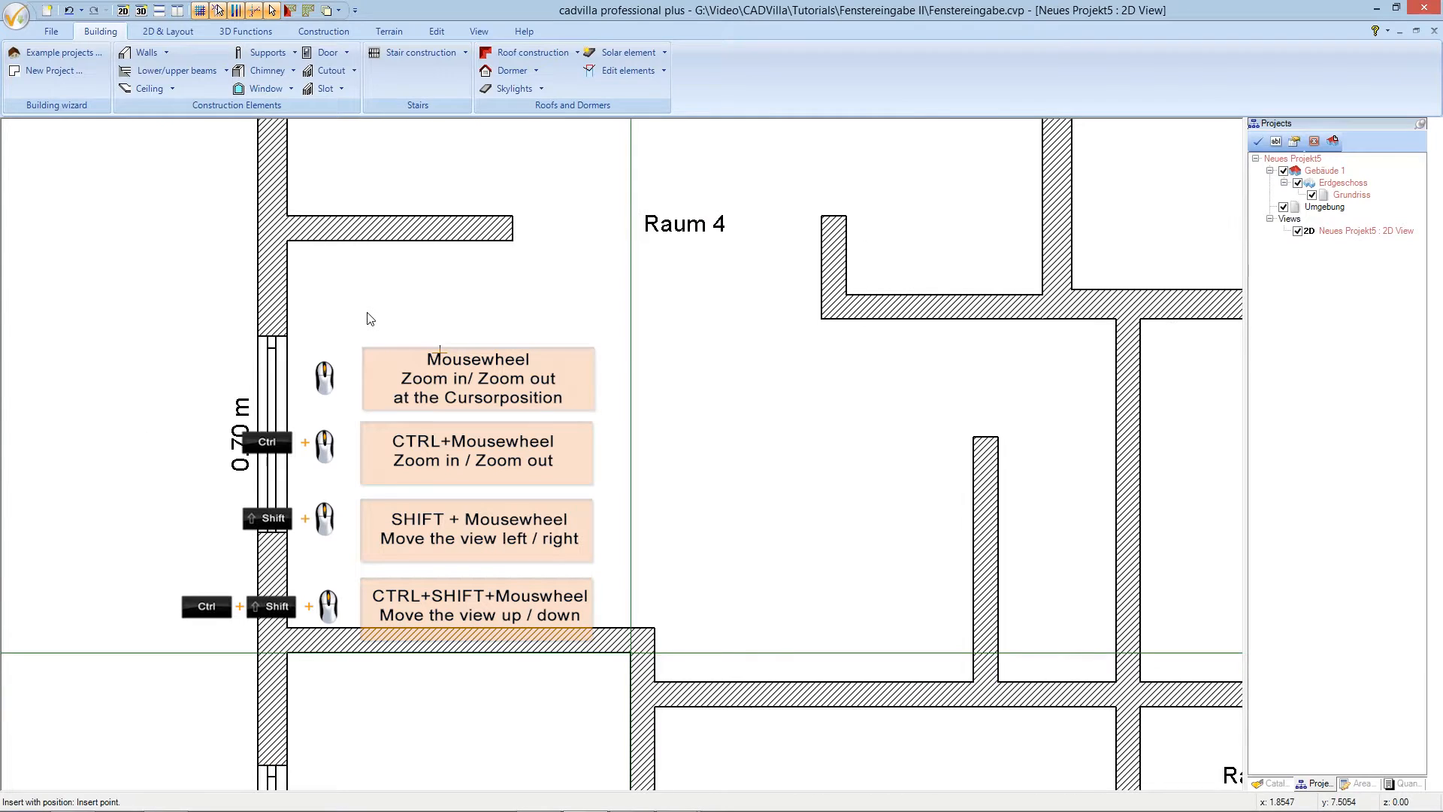
{"action": "scroll", "coordinate": [368, 317], "scroll_direction": "down", "scroll_amount": 1}
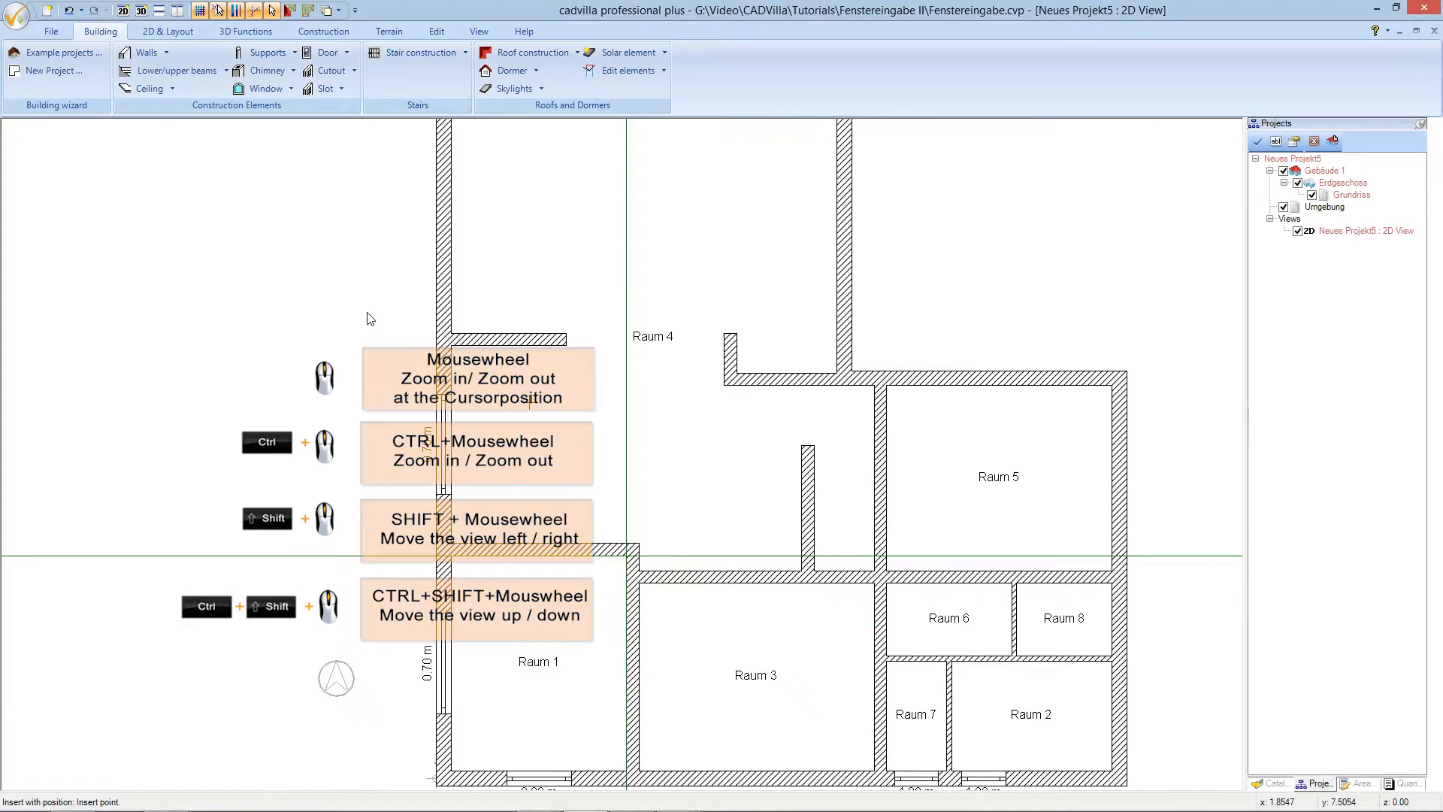
{"action": "scroll", "coordinate": [368, 317], "scroll_direction": "down", "scroll_amount": 1}
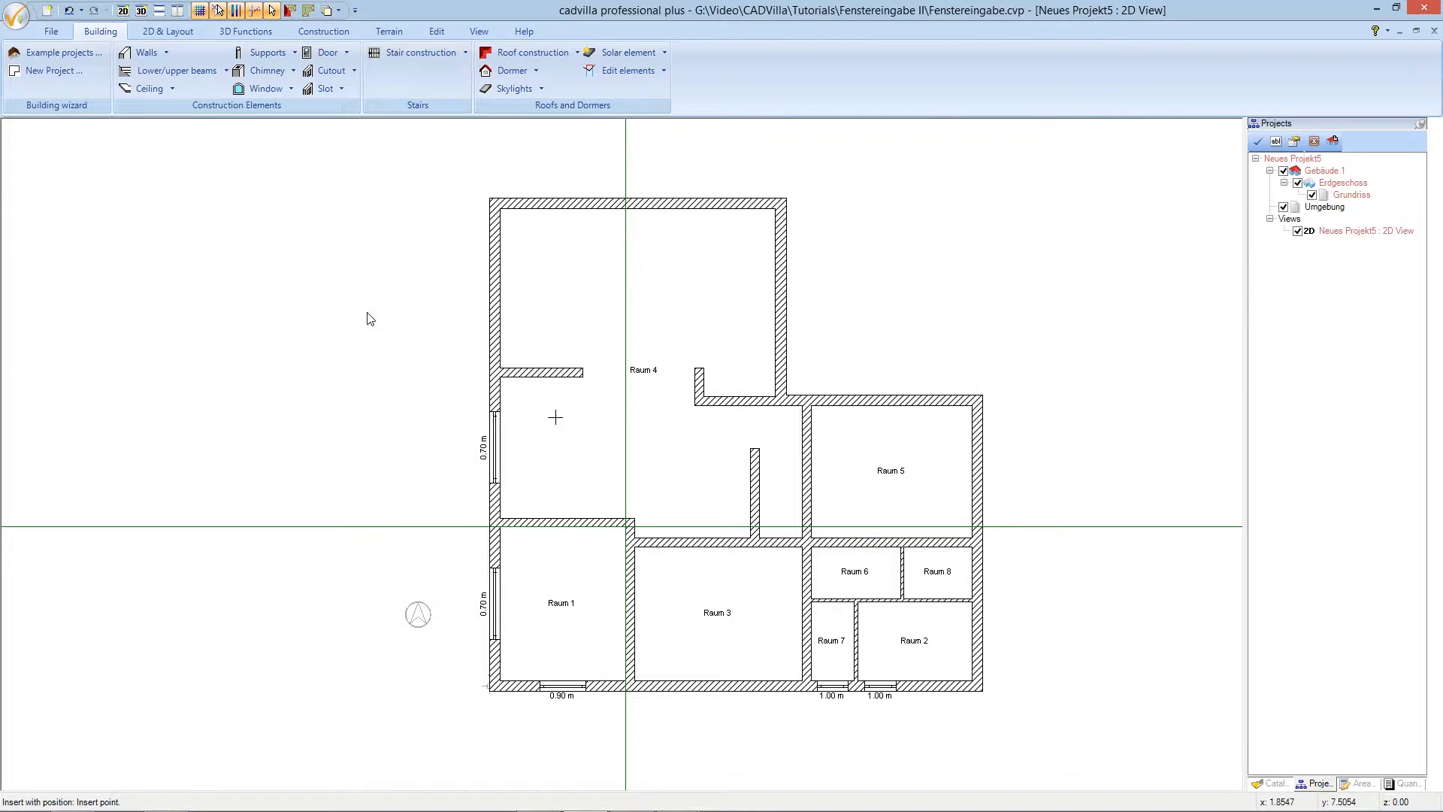
{"action": "right_click", "coordinate": [587, 256]}
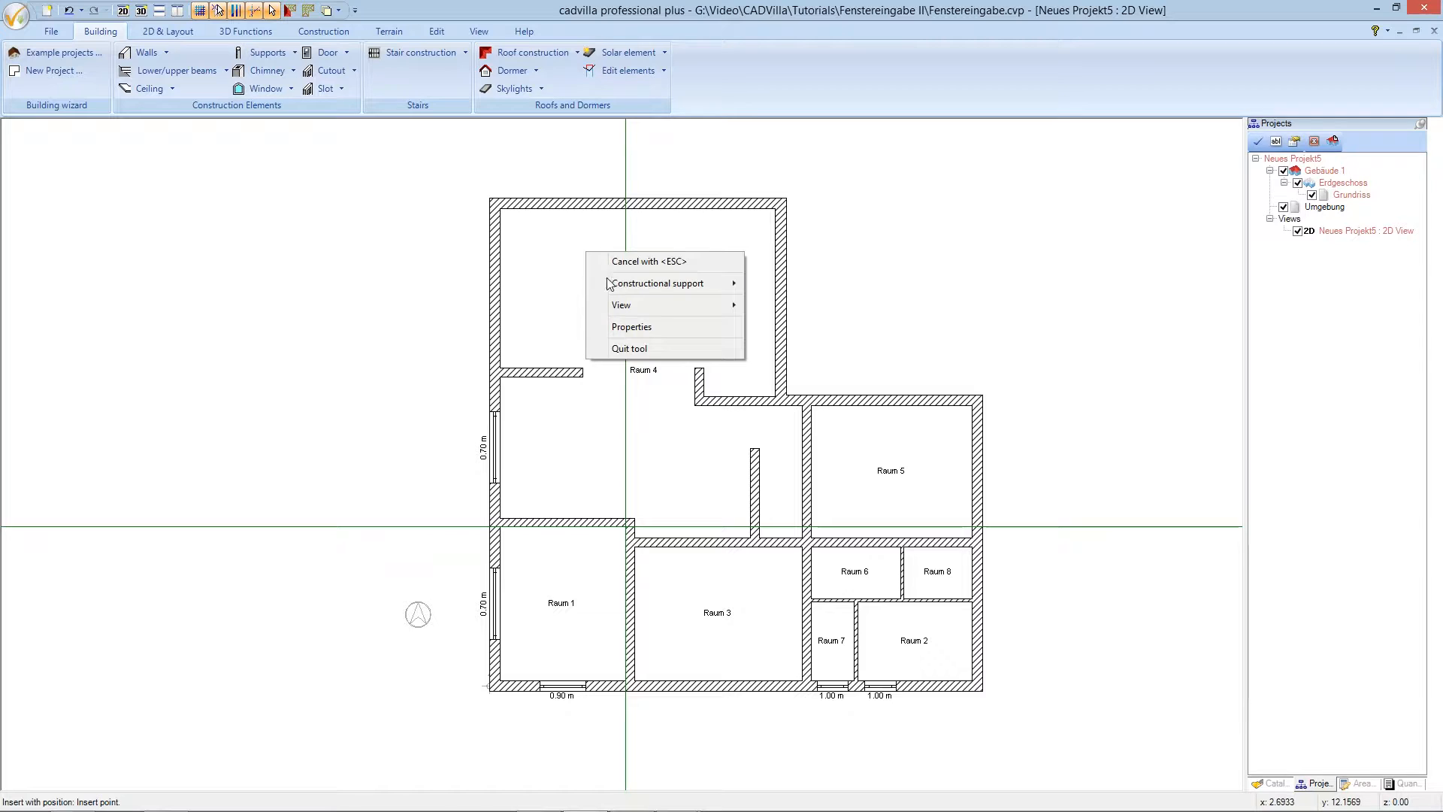
{"action": "left_click", "coordinate": [639, 327]}
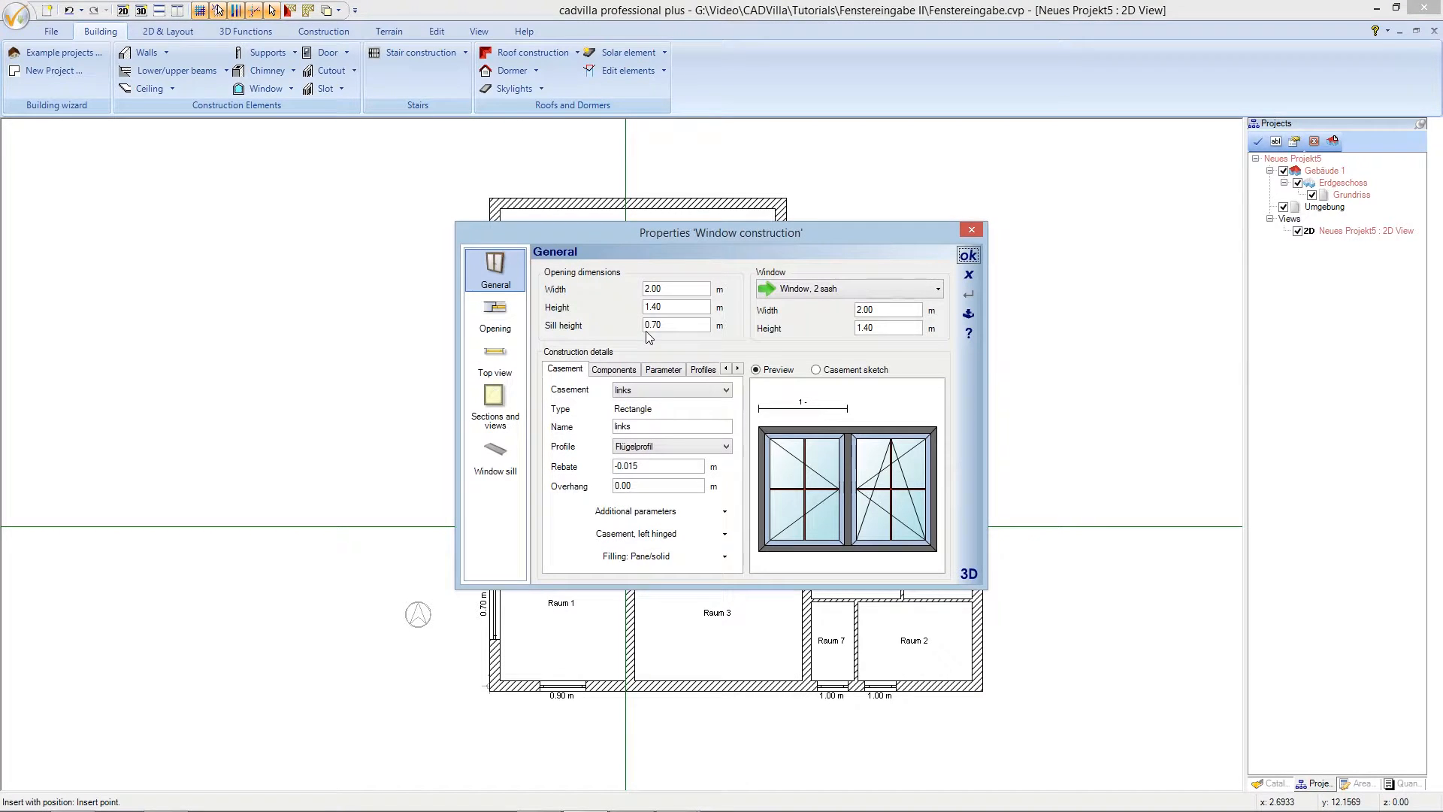
{"action": "double_click", "coordinate": [648, 289]}
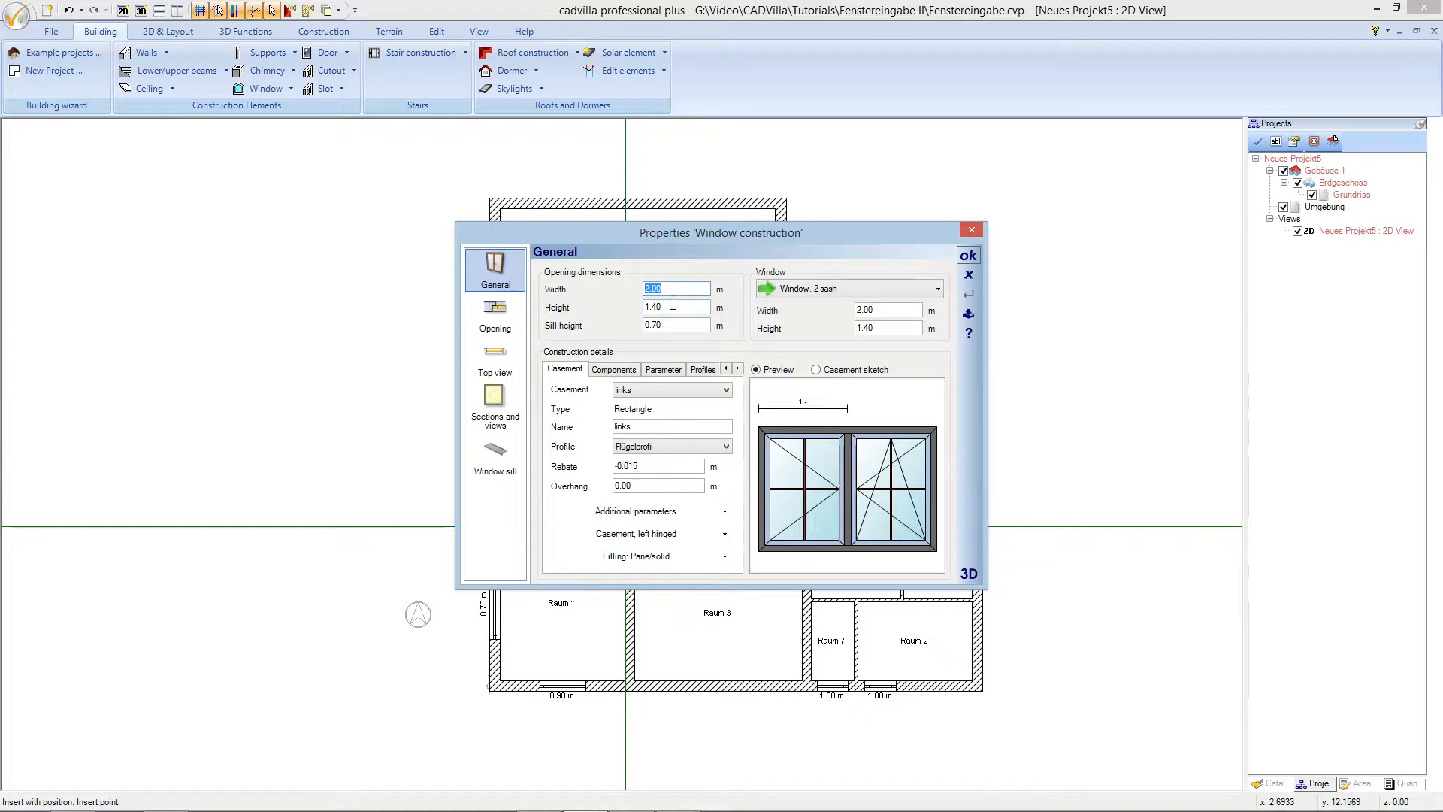
{"action": "double_click", "coordinate": [658, 306]}
{"action": "type", "text": "2"}
{"action": "type", "text": ".10"}
{"action": "left_click", "coordinate": [667, 325]}
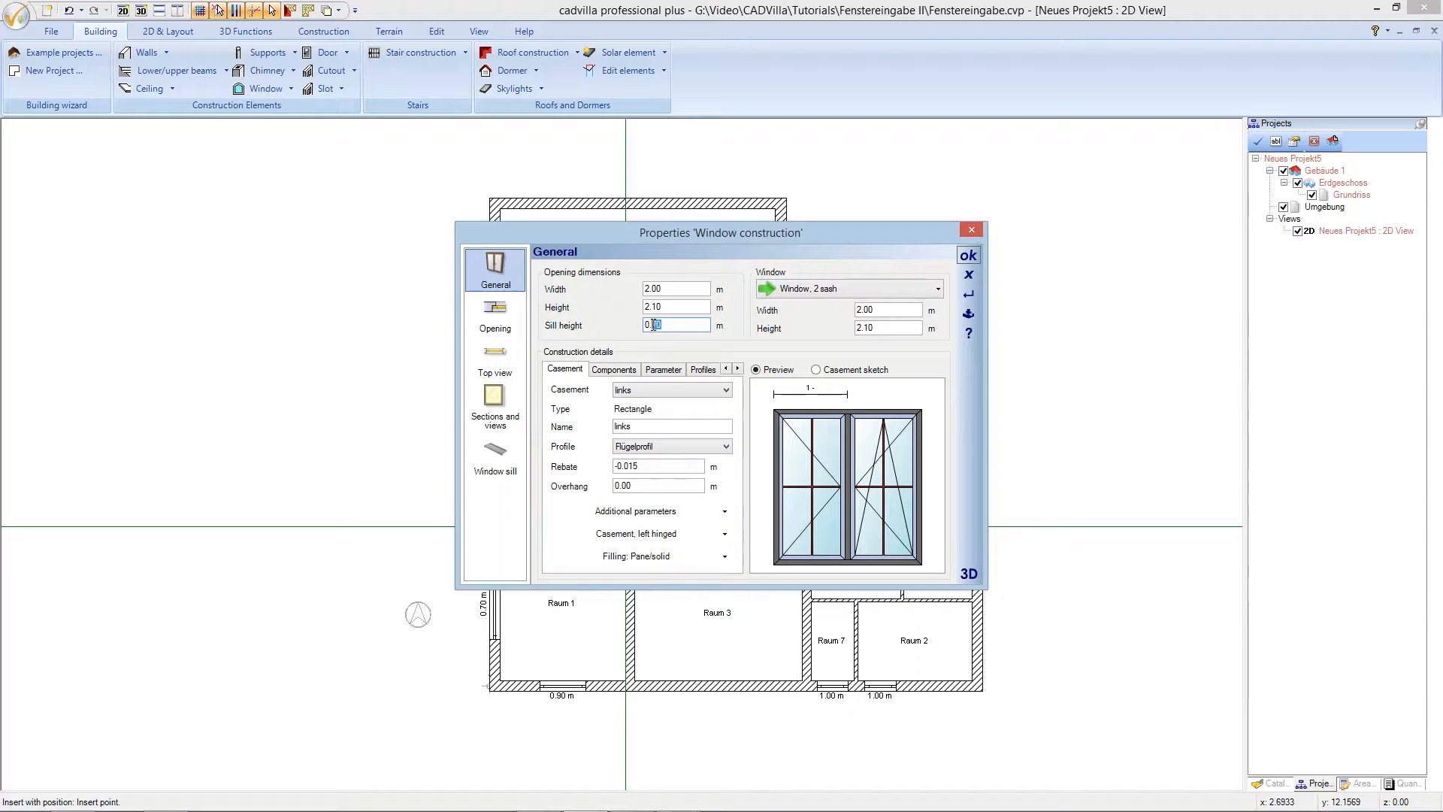
{"action": "double_click", "coordinate": [667, 325]}
{"action": "type", "text": "0"}
- Assign the 2-1 bar arrangement from the catalog to the window's left casement
{"action": "left_click", "coordinate": [814, 457]}
{"action": "right_click", "coordinate": [812, 458]}
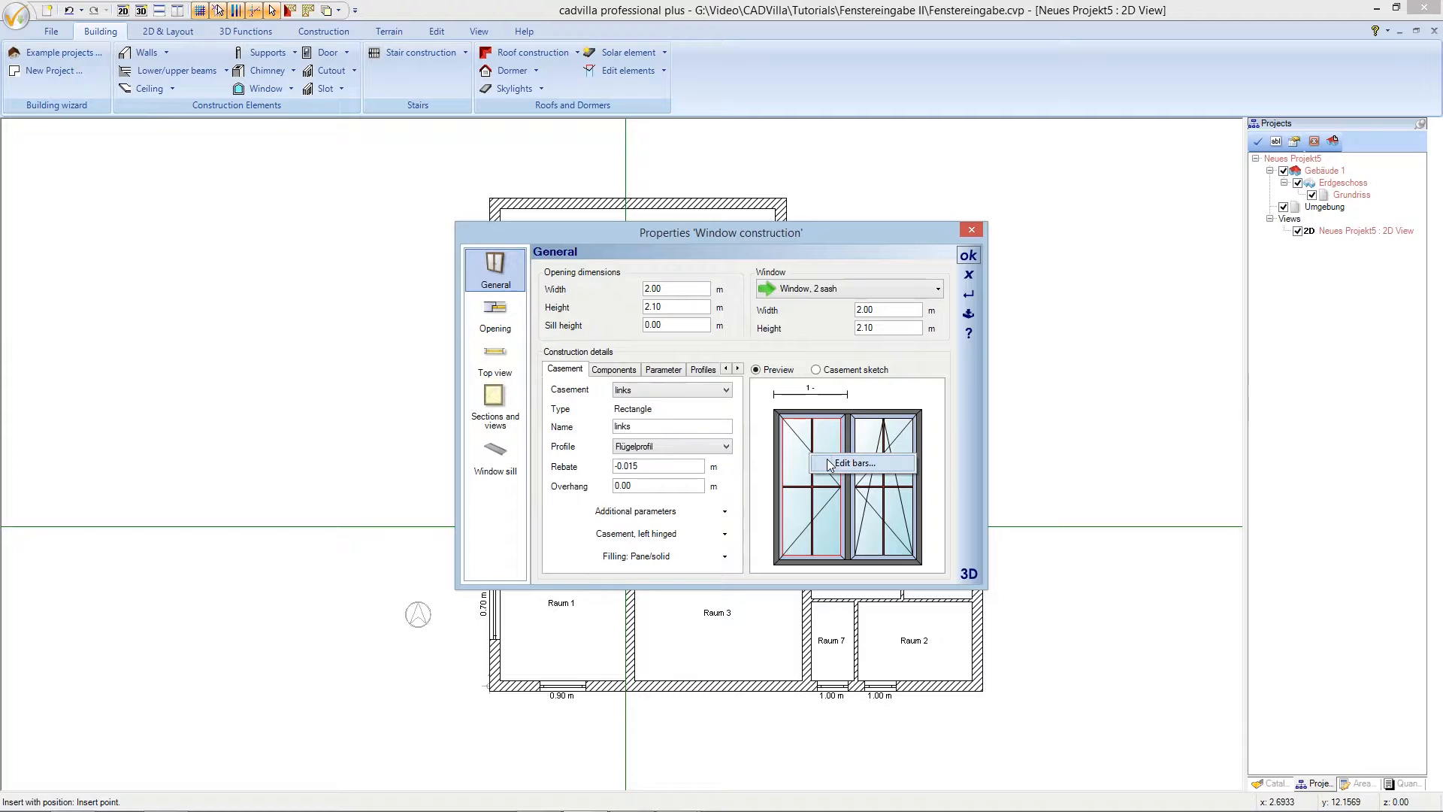
{"action": "left_click", "coordinate": [830, 464]}
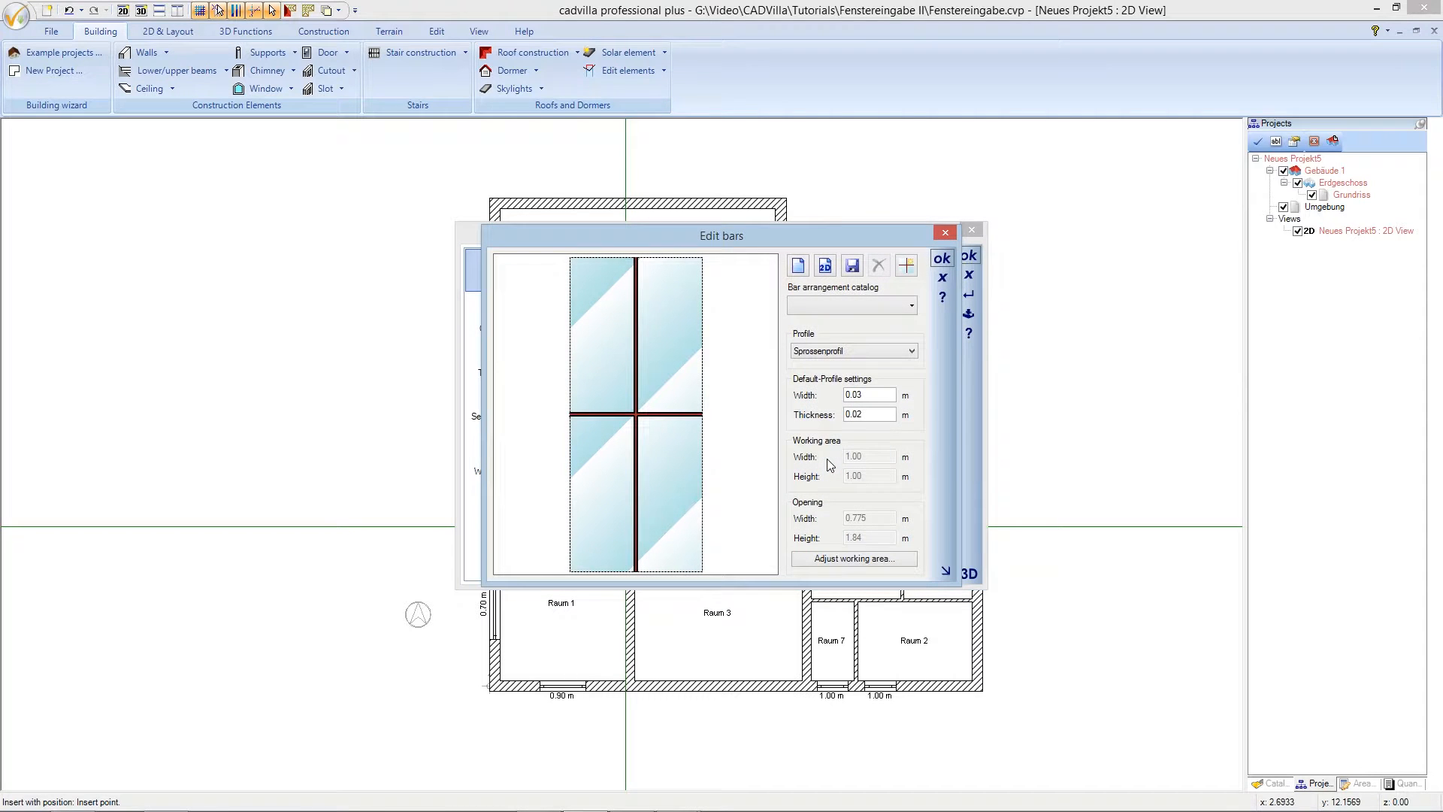
{"action": "left_click", "coordinate": [842, 305]}
{"action": "left_click_drag", "start_coordinate": [924, 373], "coordinate": [930, 445]}
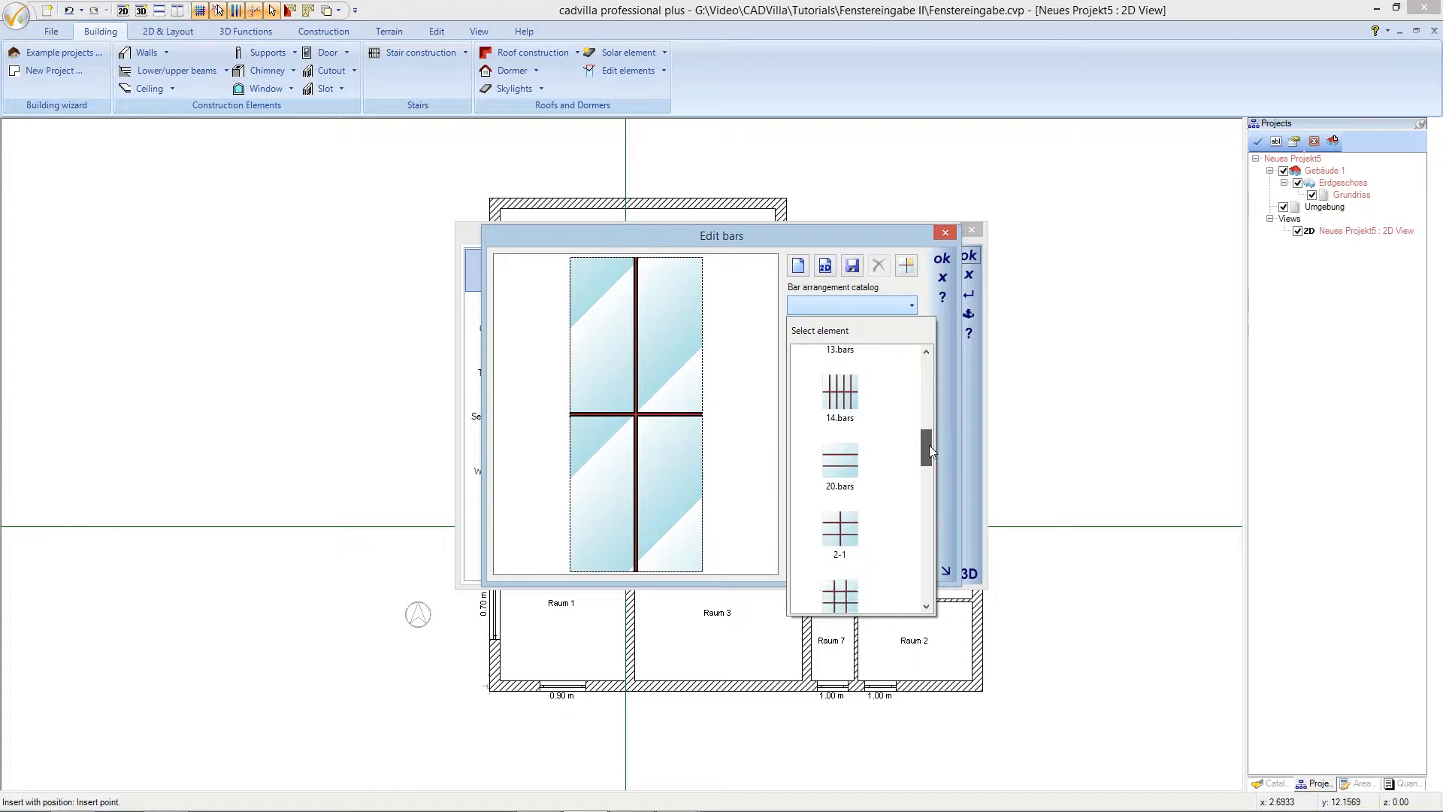
{"action": "left_click", "coordinate": [850, 521]}
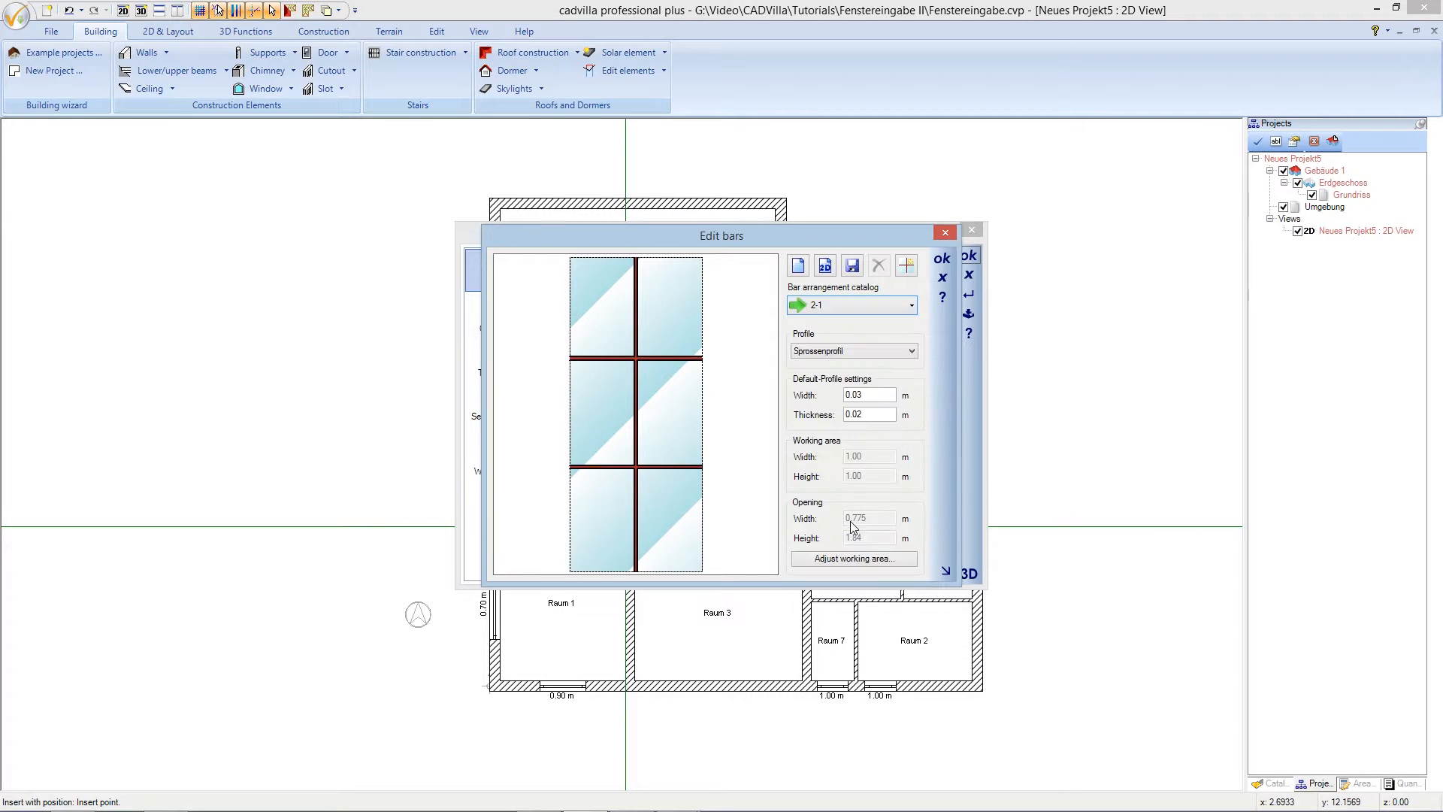
{"action": "left_click", "coordinate": [943, 258]}
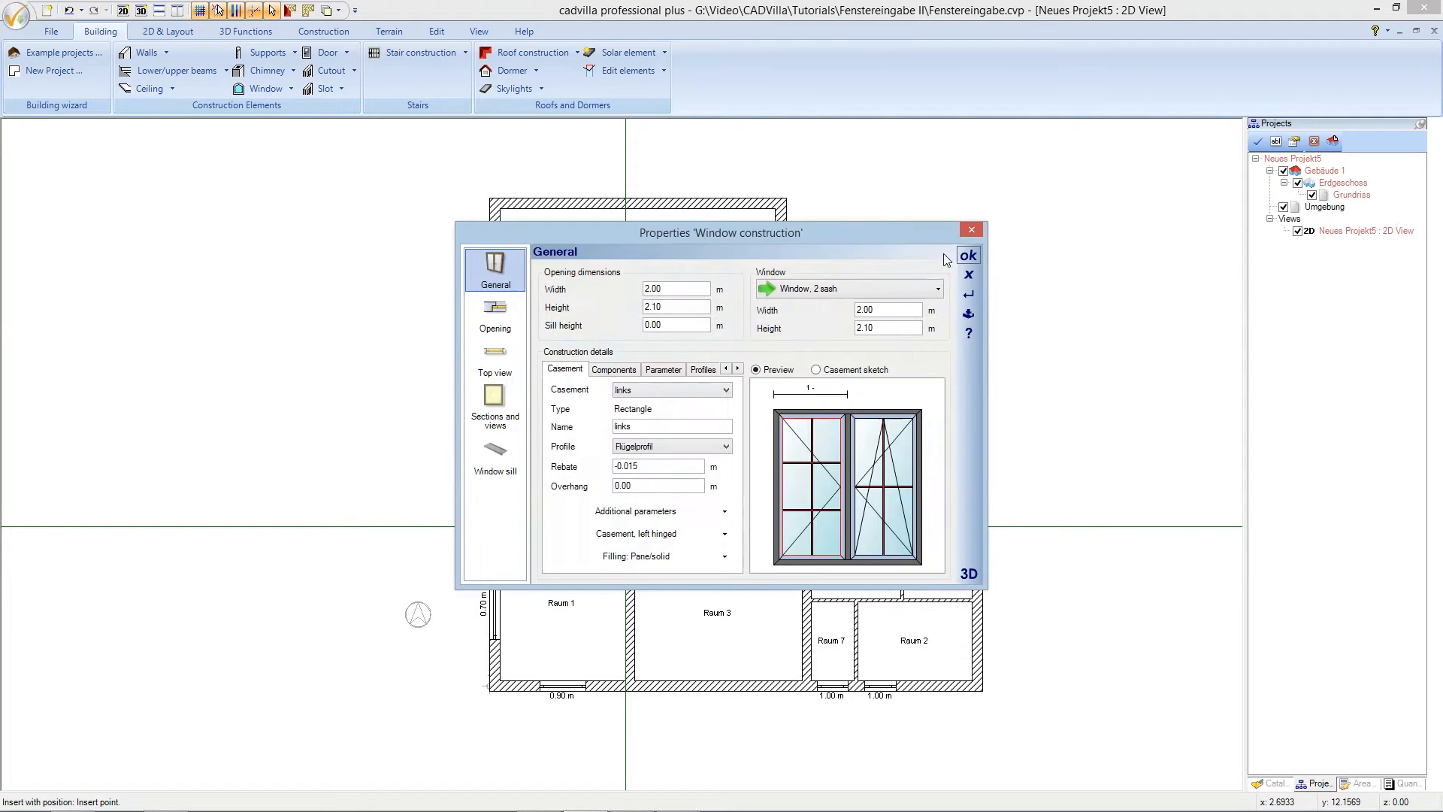
- Assign the same 2-1 catalog bar arrangement to the window's right casement
{"action": "left_click", "coordinate": [887, 483]}
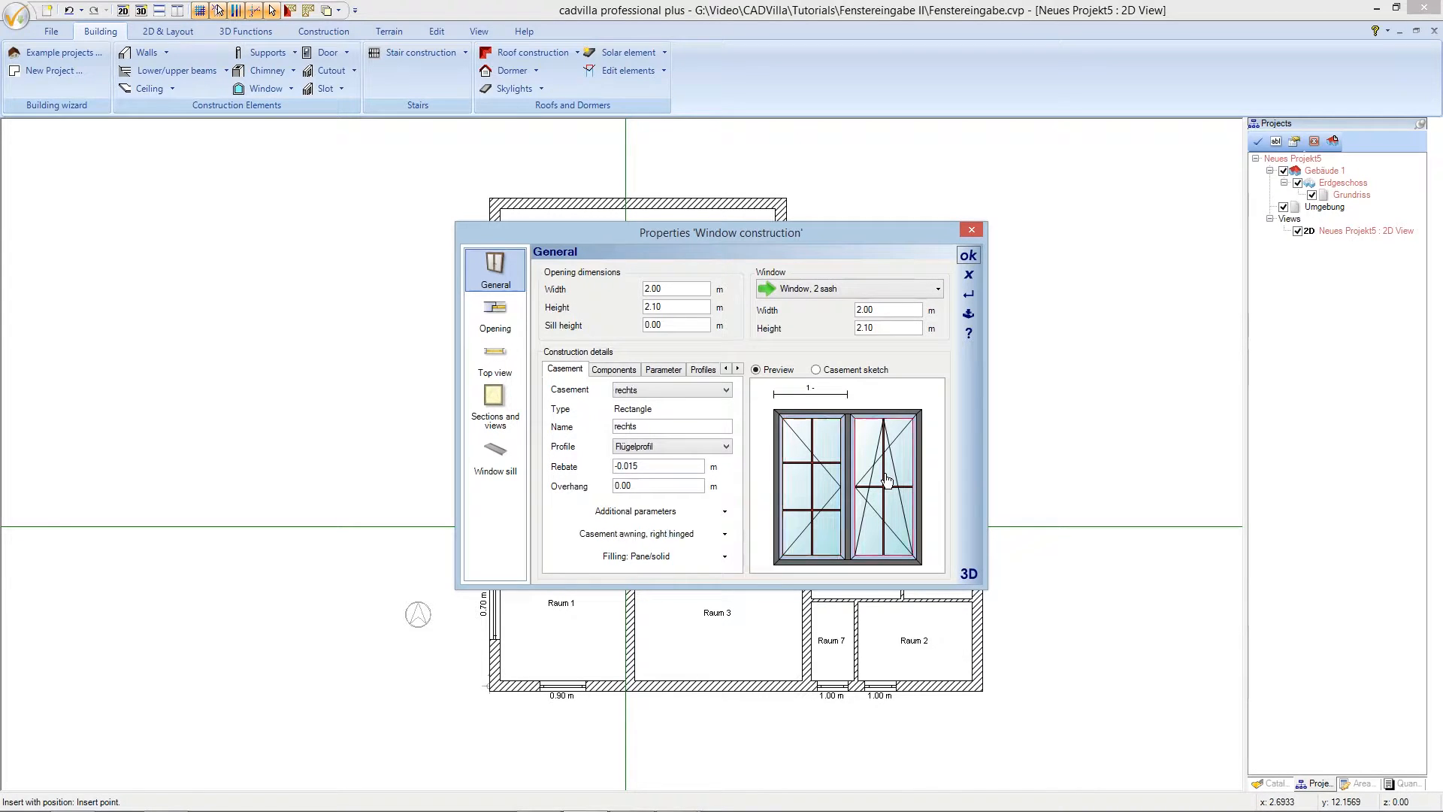
{"action": "right_click", "coordinate": [887, 480]}
{"action": "left_click", "coordinate": [888, 480]}
{"action": "right_click", "coordinate": [887, 482]}
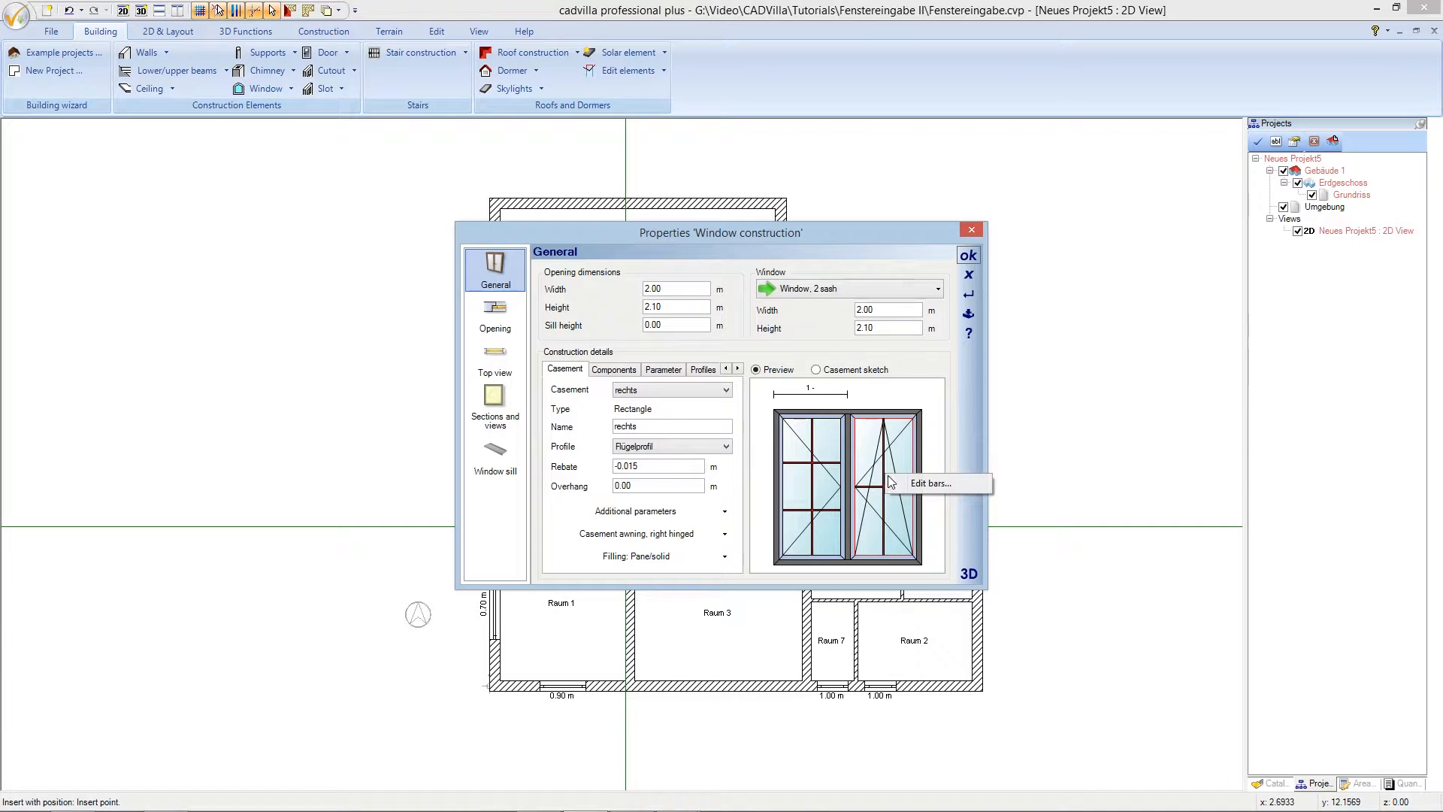
{"action": "left_click", "coordinate": [929, 483]}
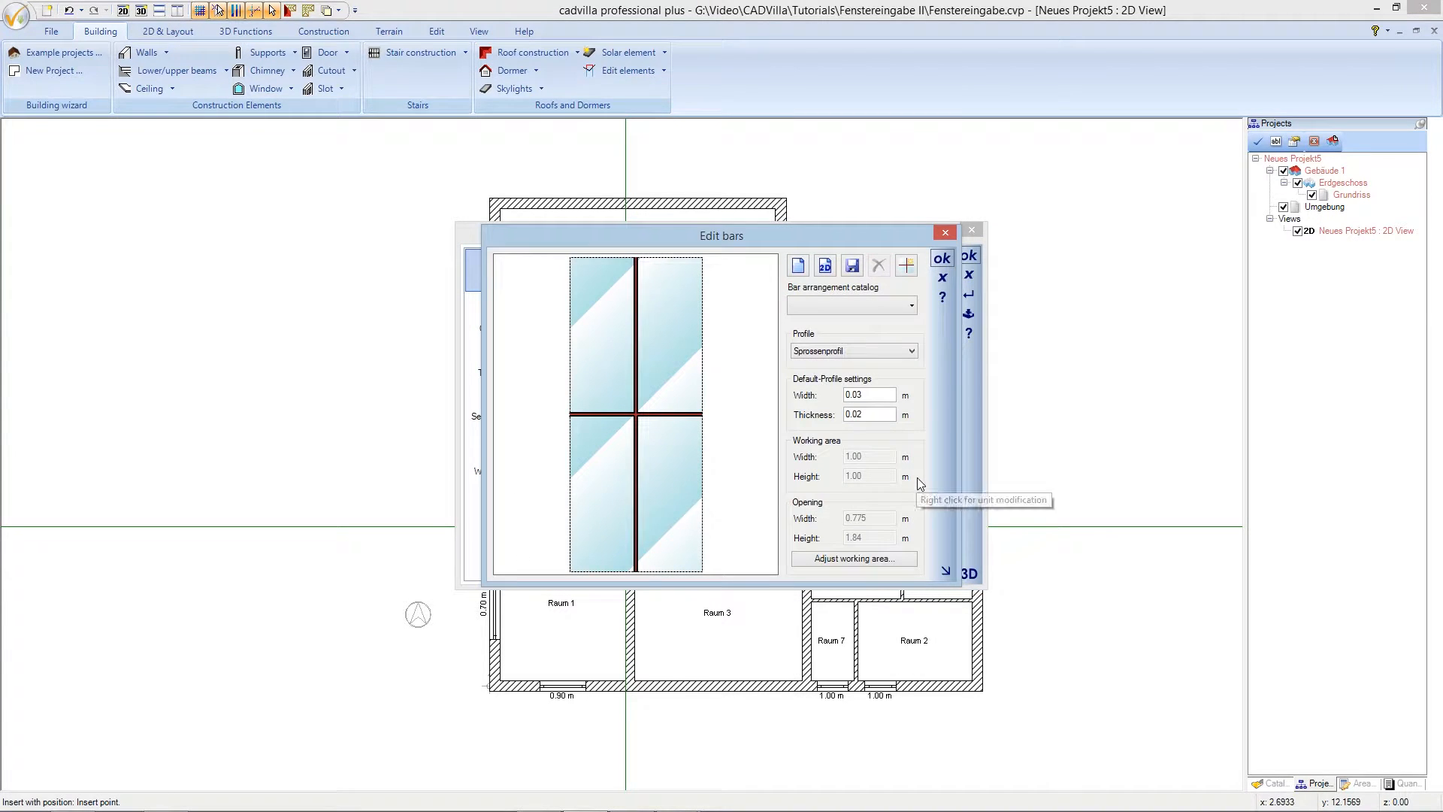
{"action": "left_click", "coordinate": [912, 305]}
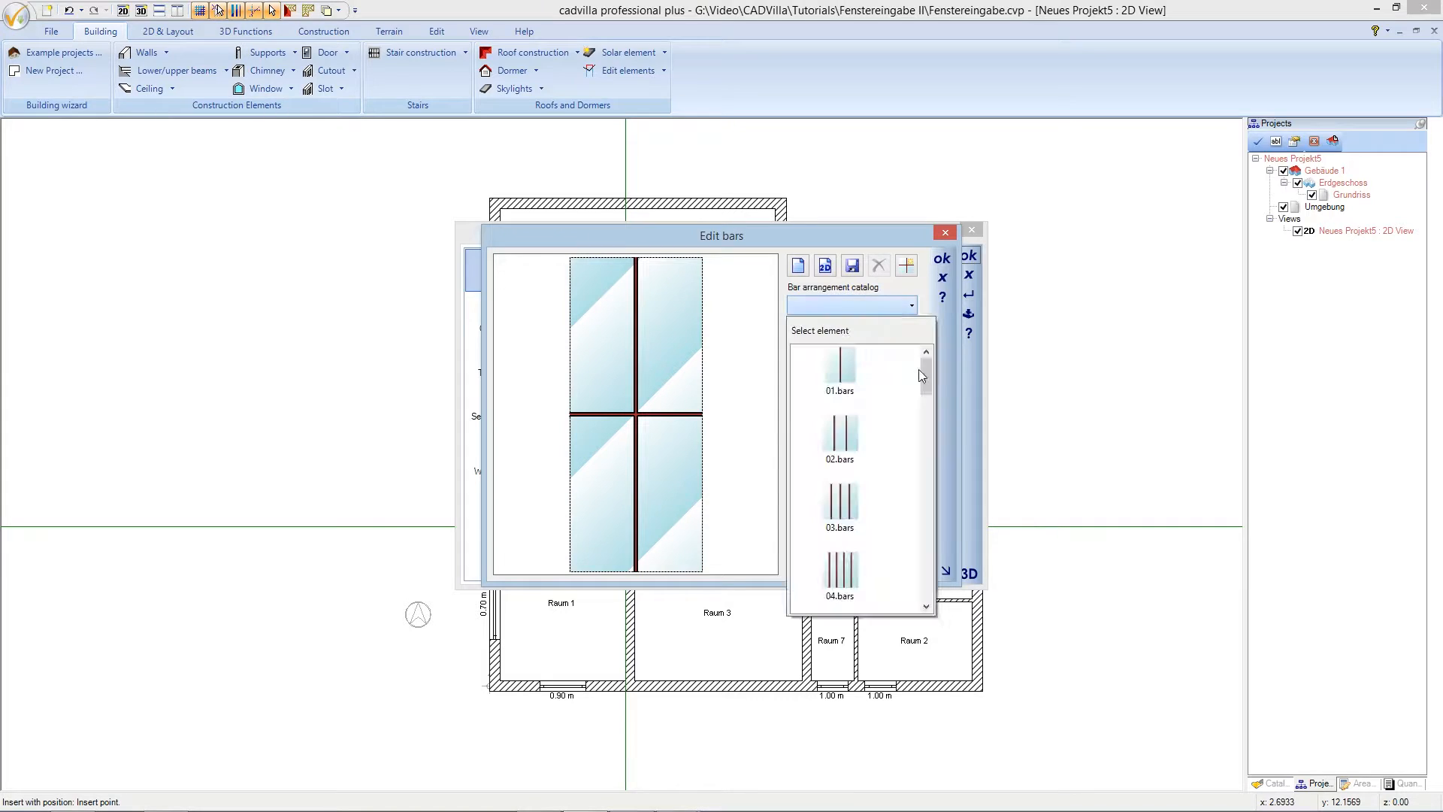
{"action": "left_click_drag", "start_coordinate": [928, 376], "coordinate": [927, 448]}
{"action": "left_click", "coordinate": [843, 534]}
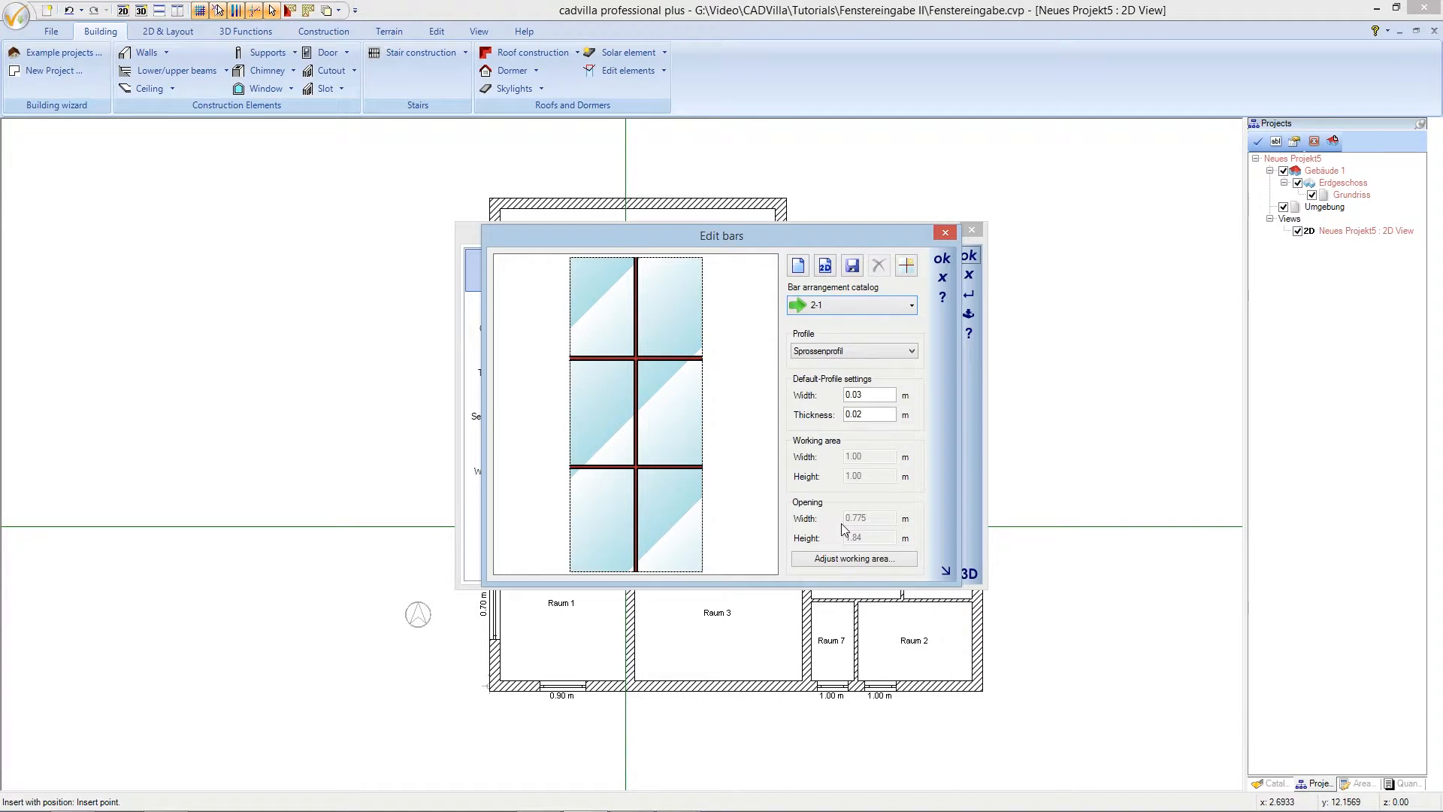
{"action": "left_click", "coordinate": [943, 259]}
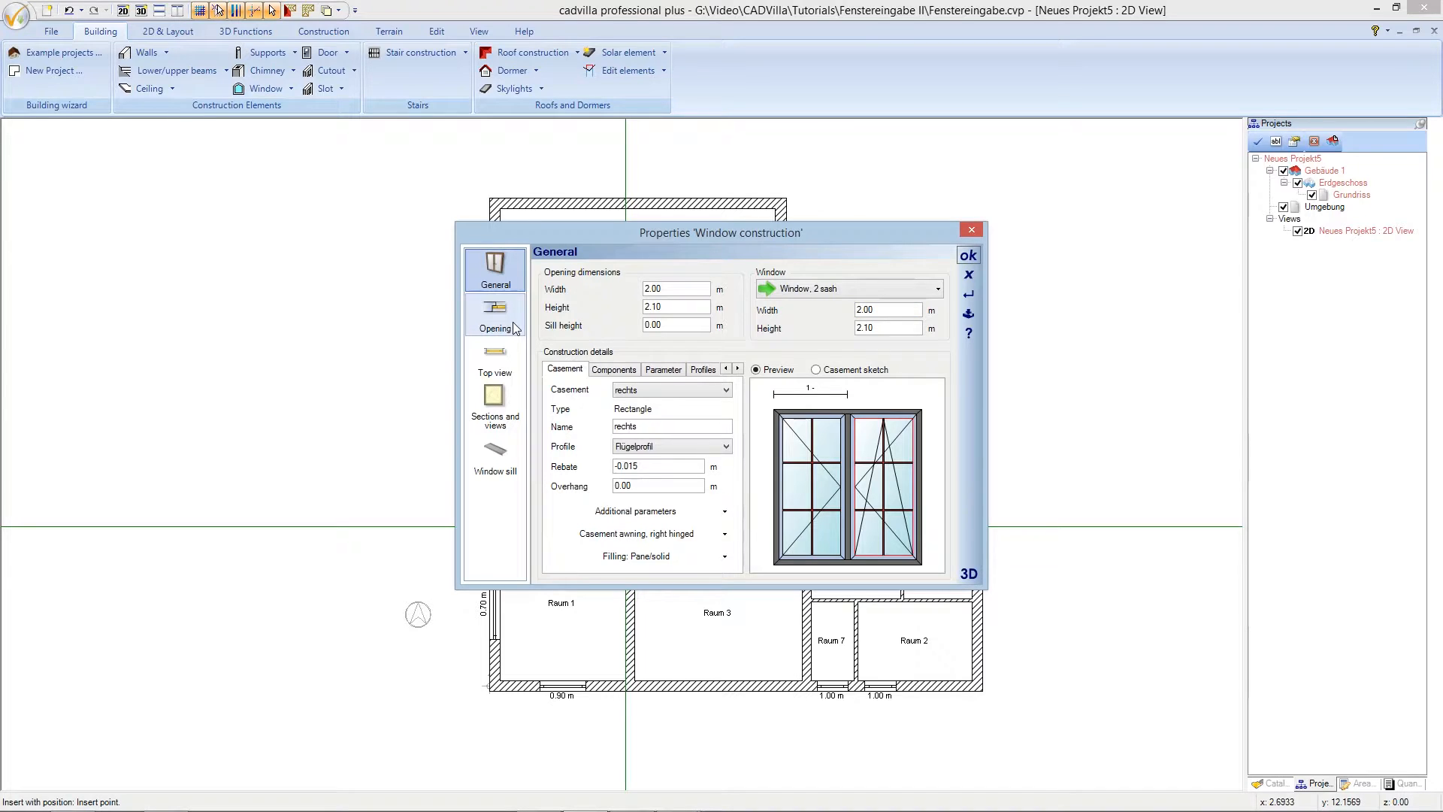
- Set the inner window sill to none and accept the window properties
{"action": "left_click", "coordinate": [499, 455]}
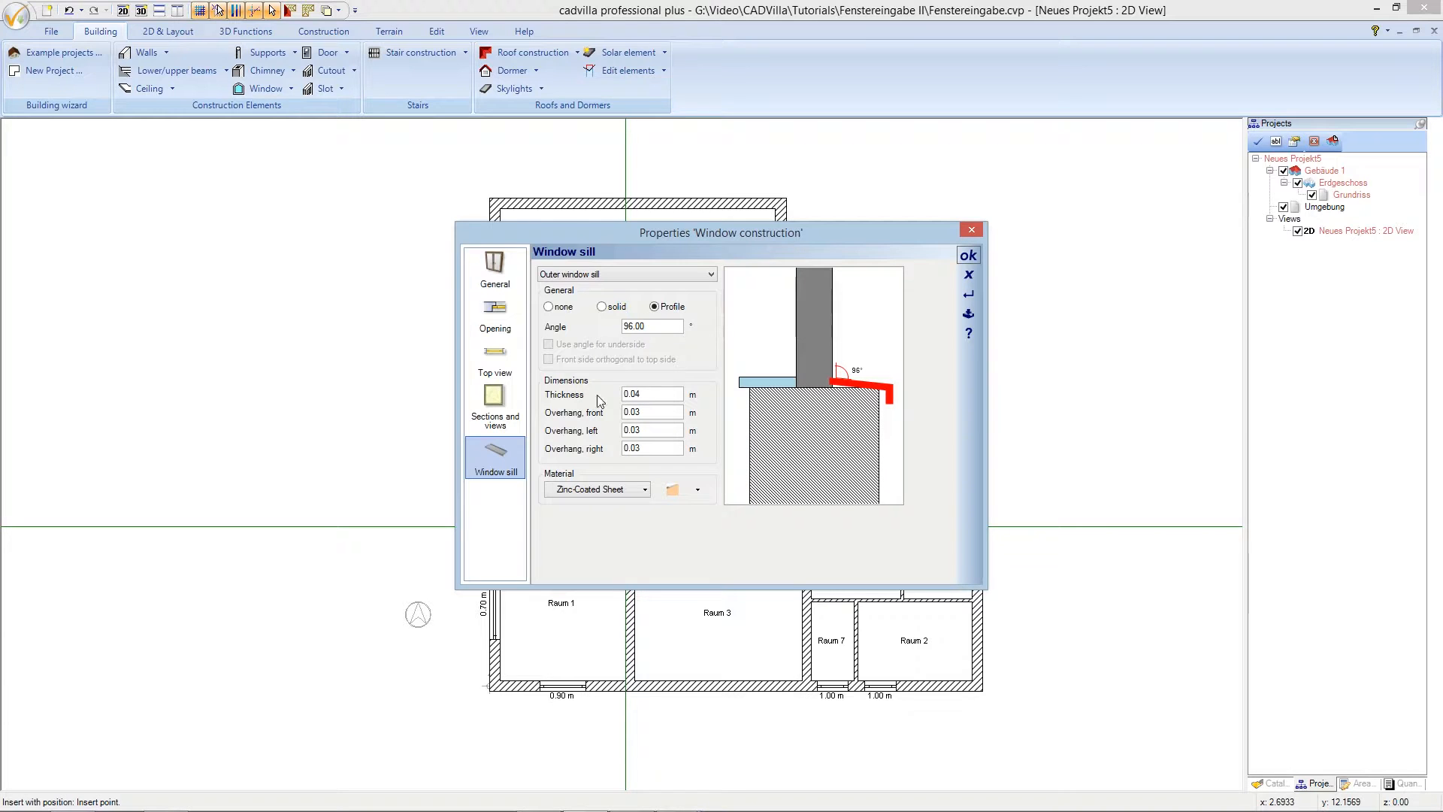
{"action": "left_click", "coordinate": [617, 274]}
{"action": "left_click", "coordinate": [620, 298]}
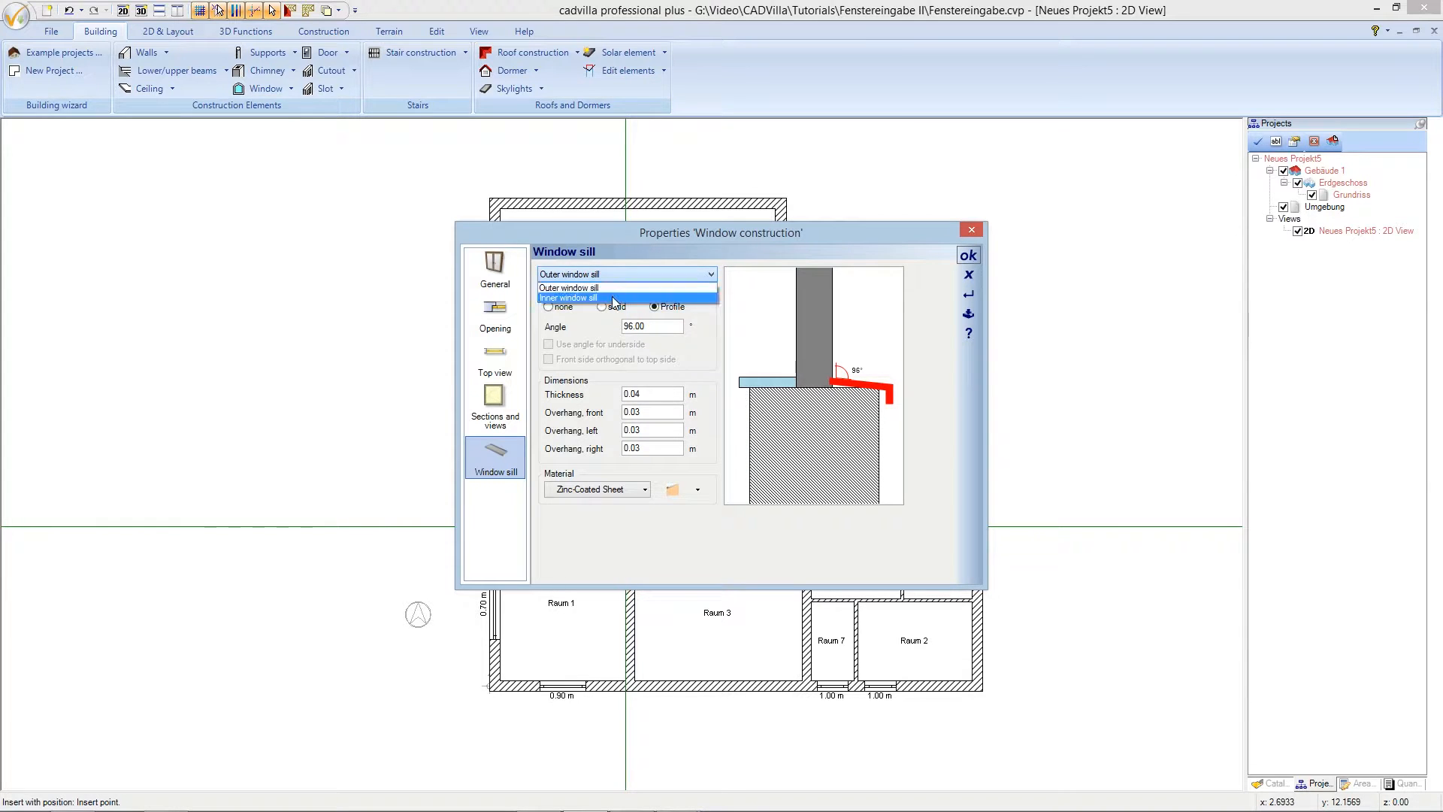
{"action": "left_click", "coordinate": [549, 308]}
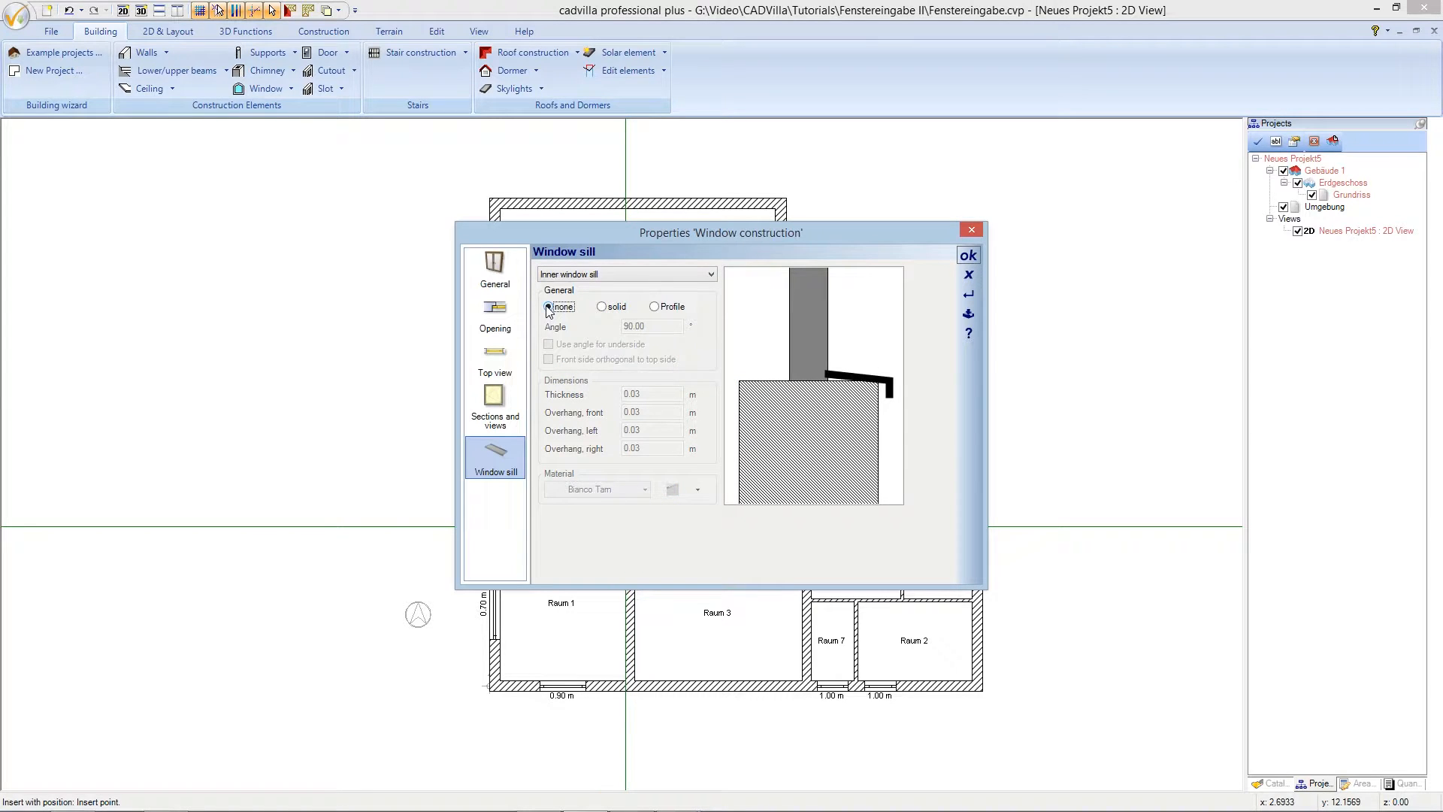
{"action": "left_click", "coordinate": [968, 257]}
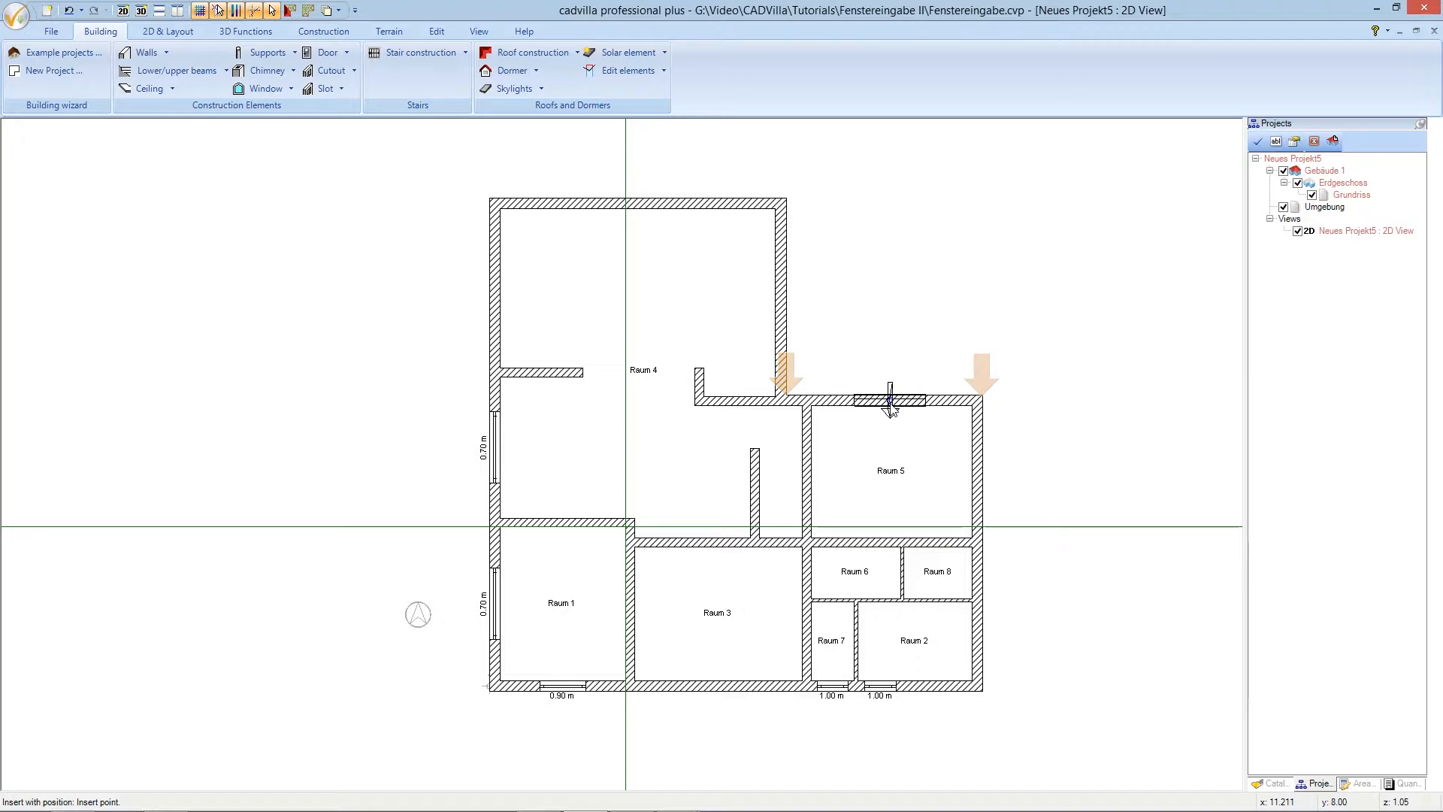
- Insert the window in Raum 5's upper exterior wall, centred between the wall's two outer corners using the centre-point construction aid
{"action": "key", "text": "m"}
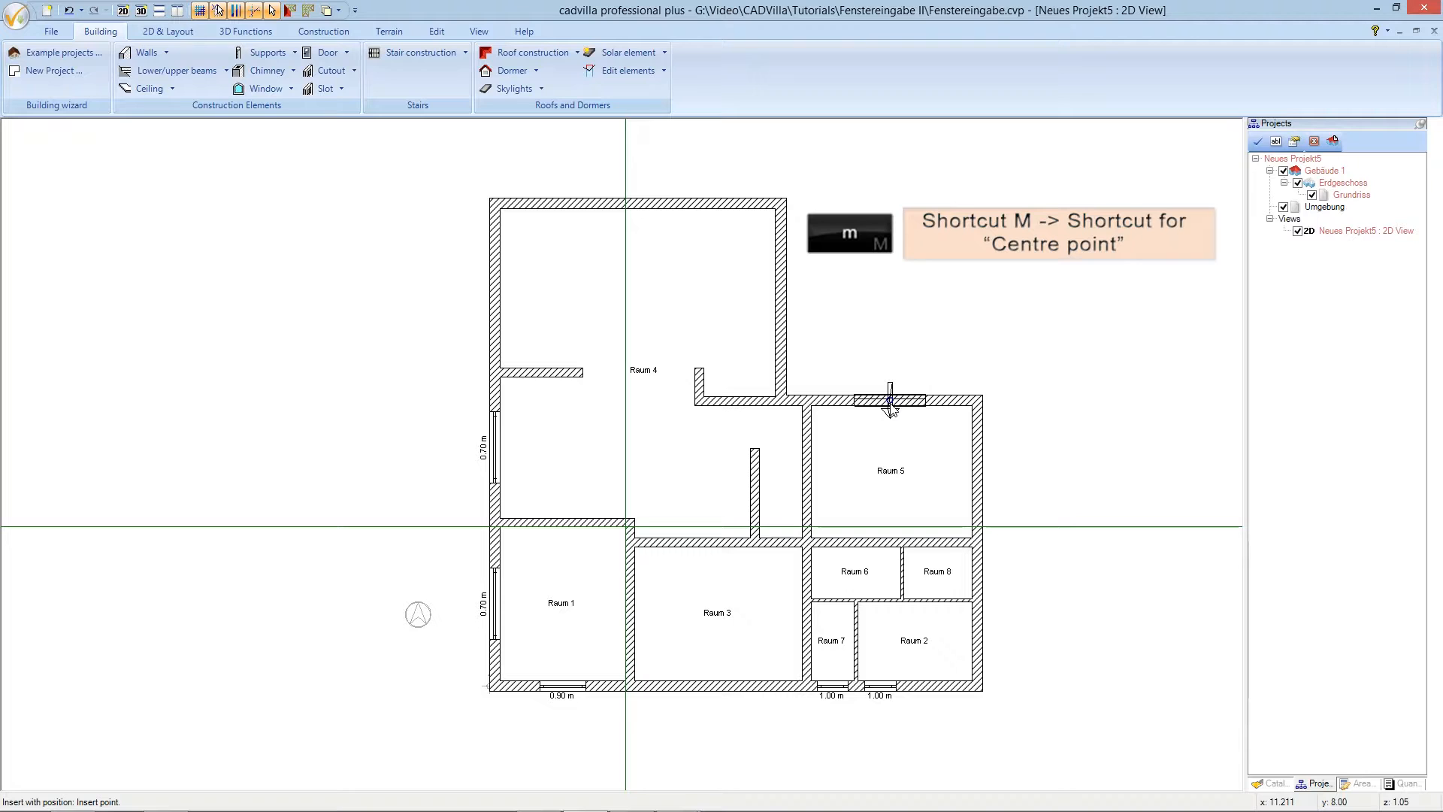
{"action": "key", "text": "m"}
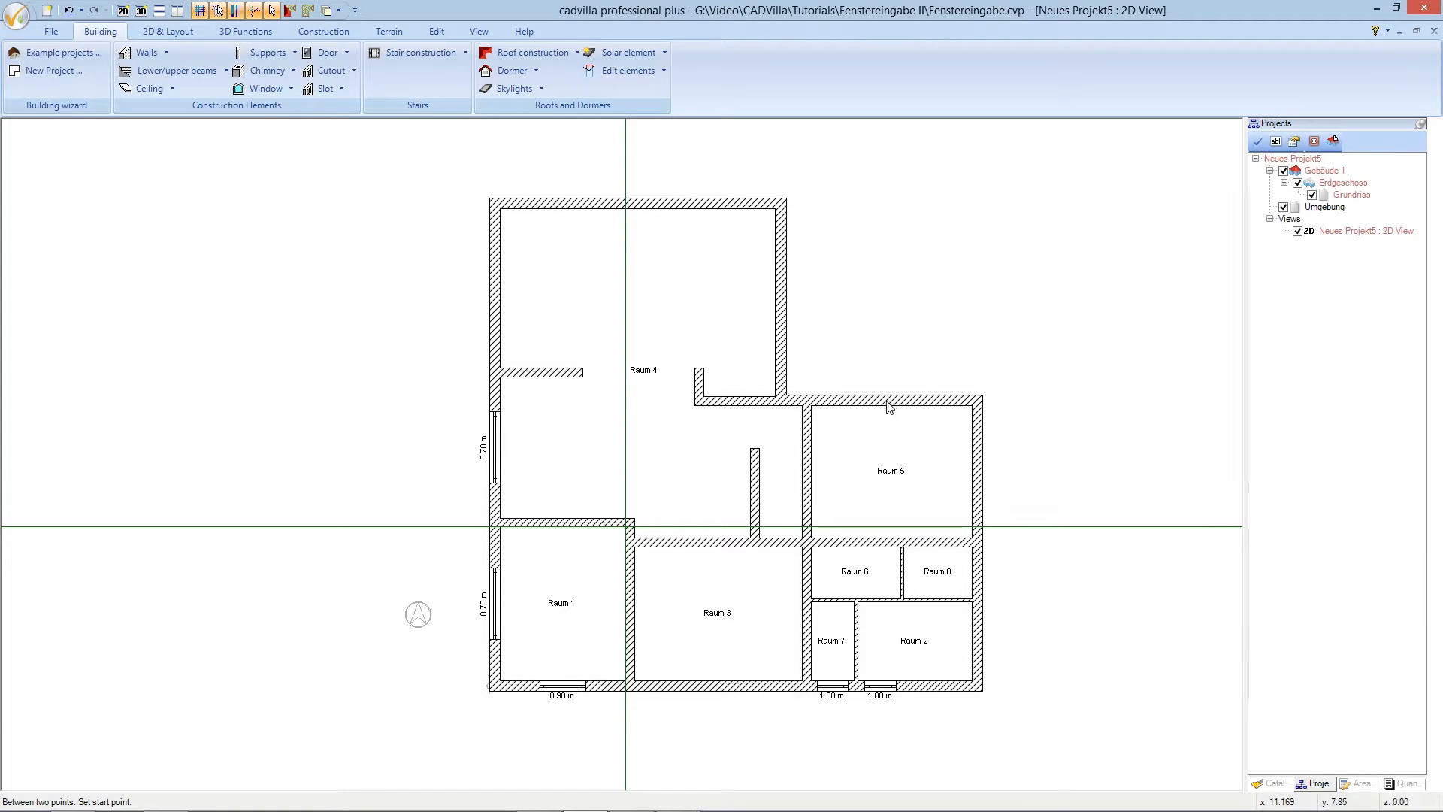
{"action": "left_click", "coordinate": [787, 396]}
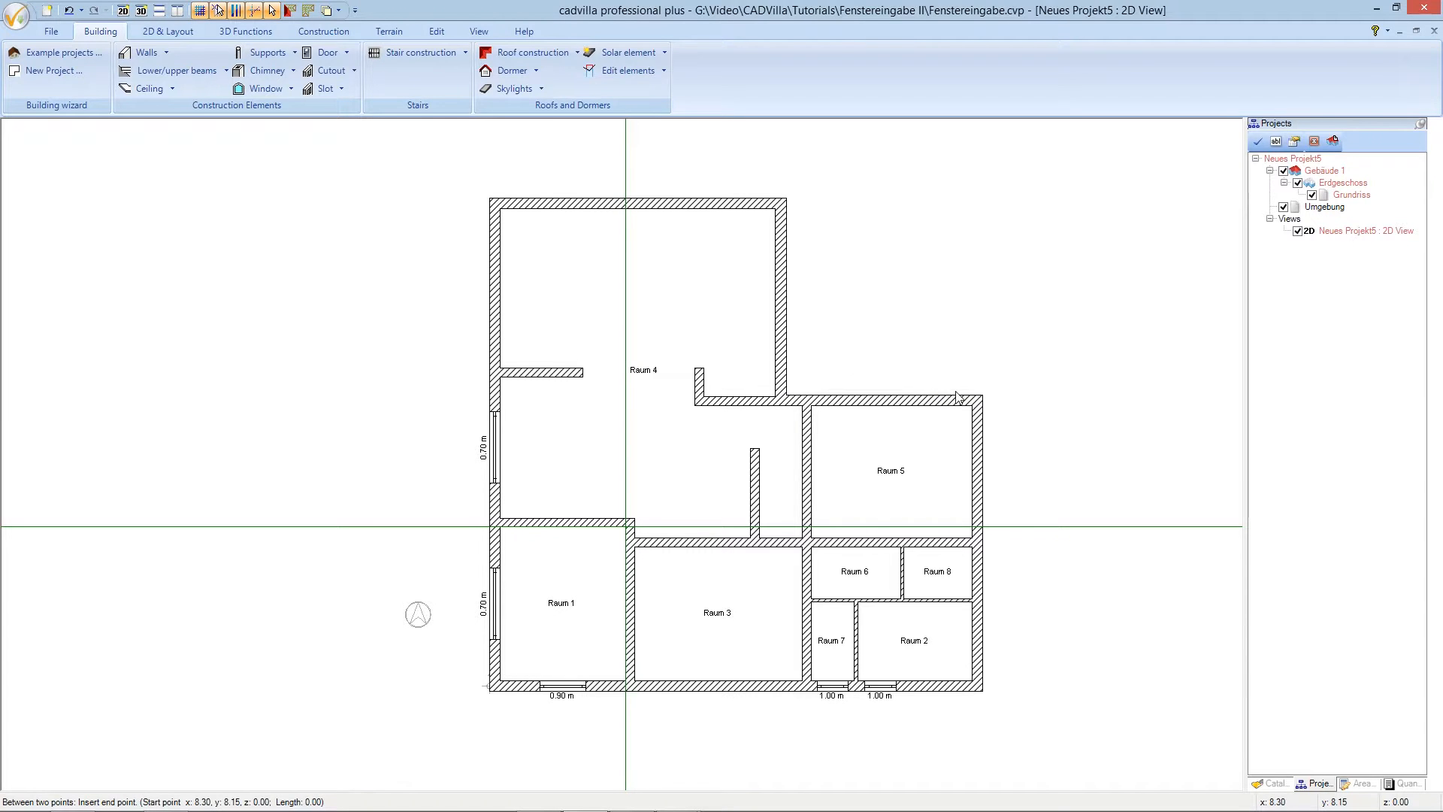
{"action": "left_click", "coordinate": [982, 397]}
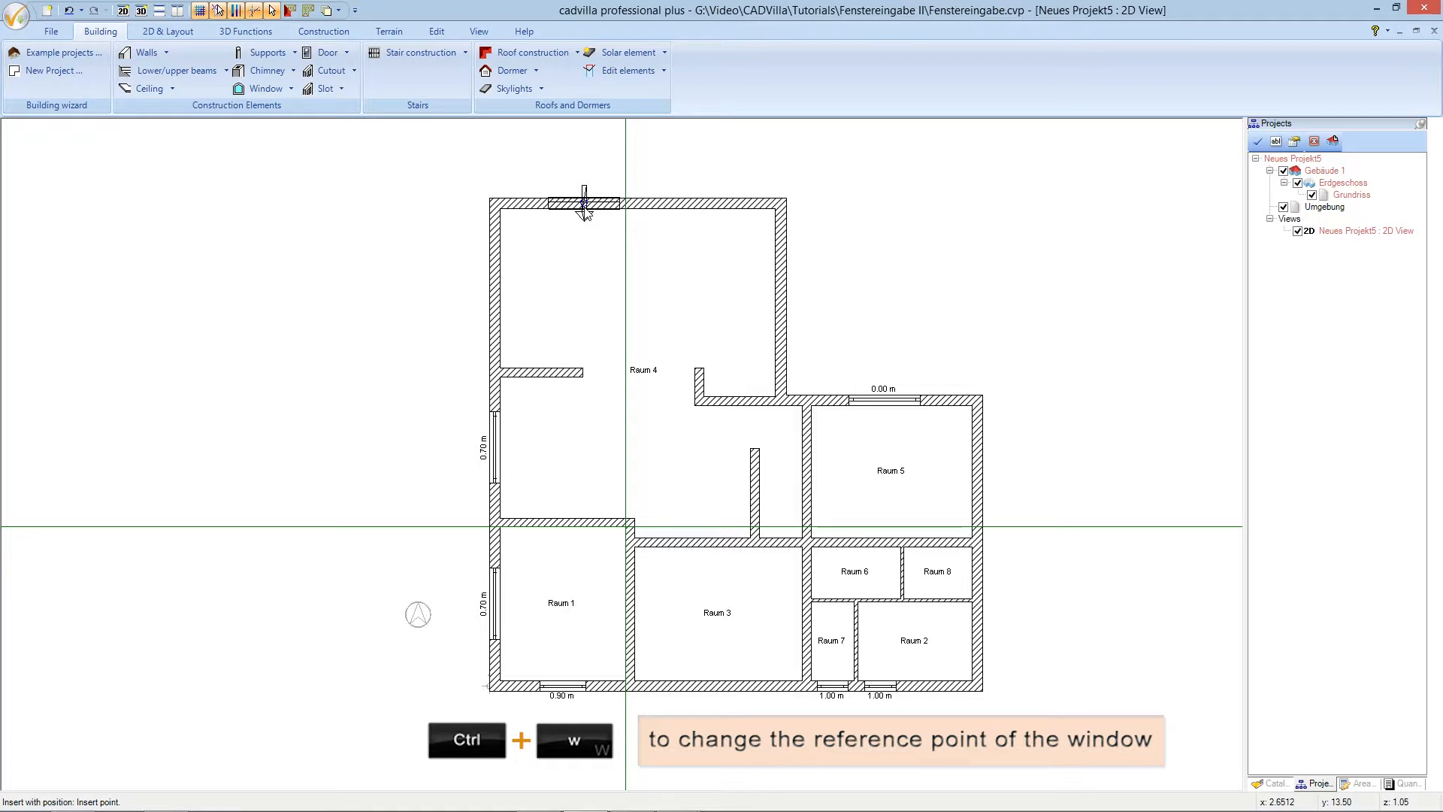
- Place a window by its left end in Raum 4's upper exterior wall, 2.15 m from the building's upper-left outer corner
{"action": "key", "text": "ctrl+w"}
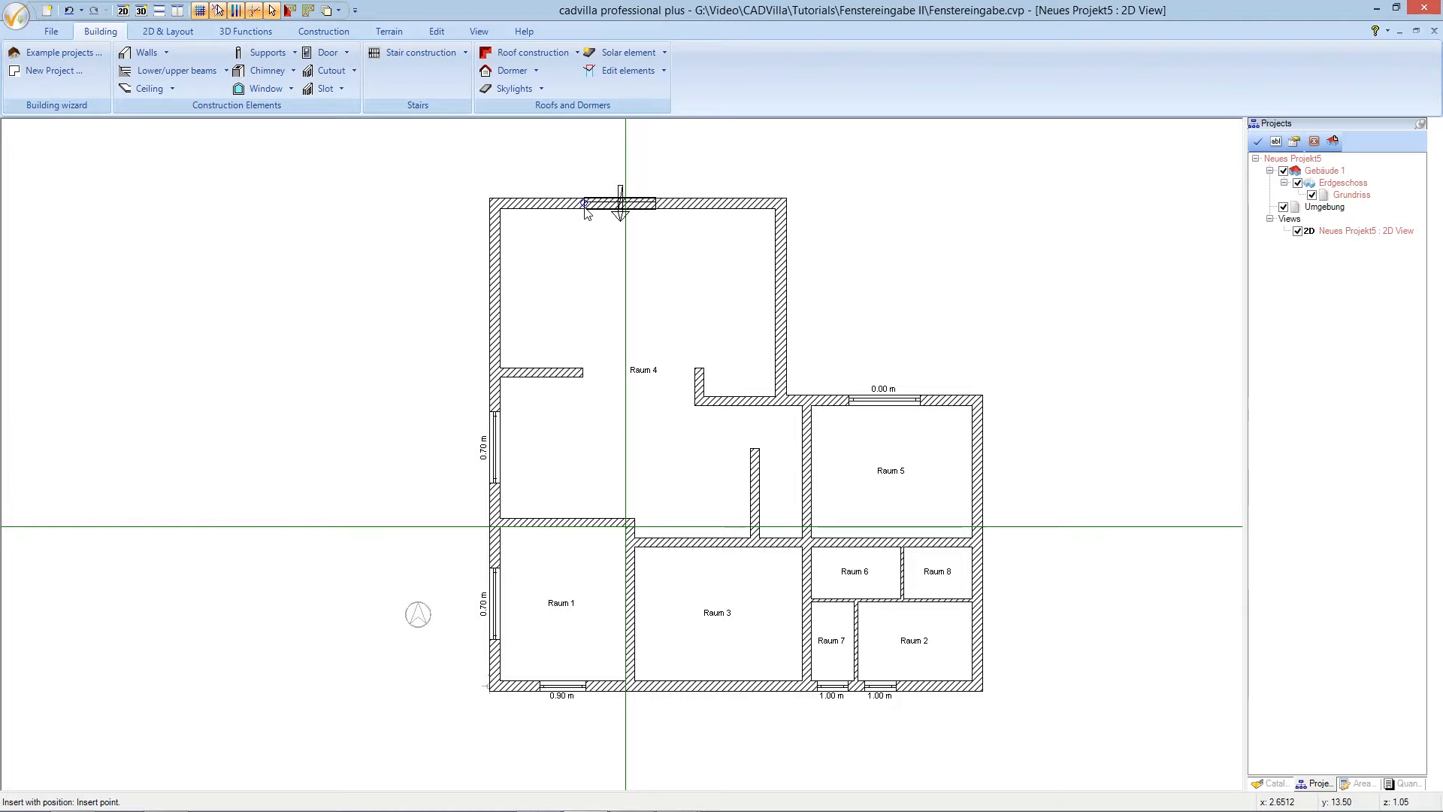
{"action": "key", "text": "a"}
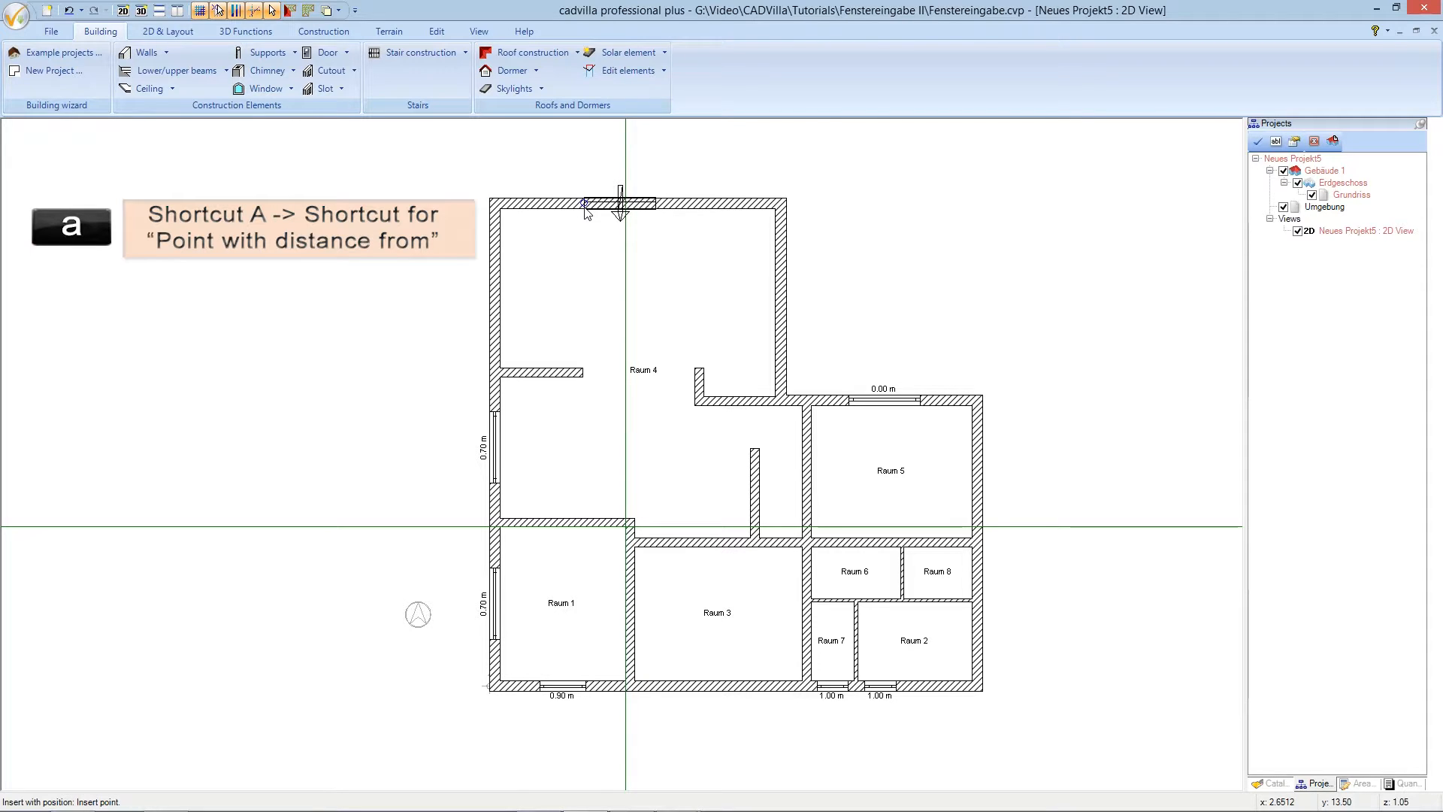
{"action": "key", "text": "a"}
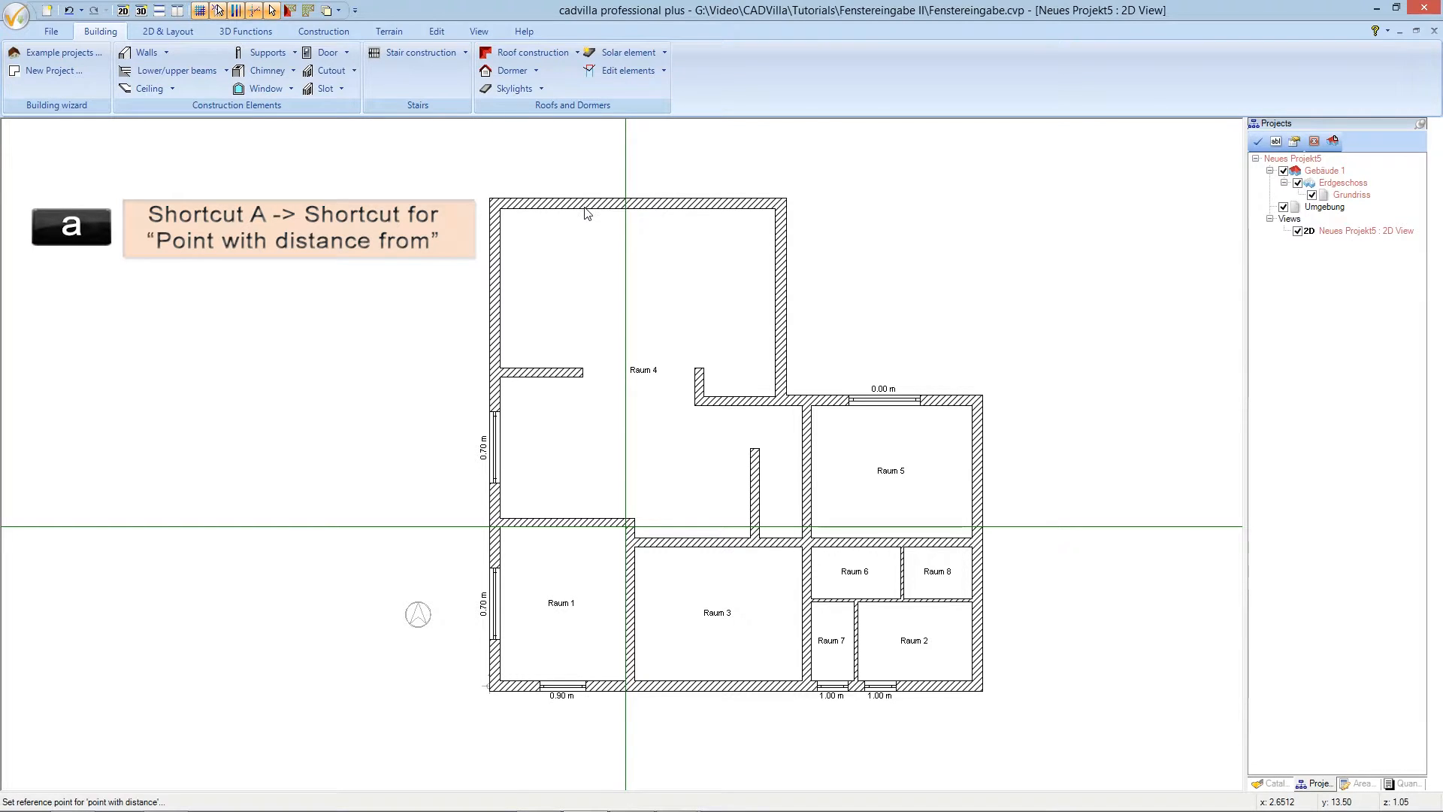
{"action": "left_click", "coordinate": [491, 198]}
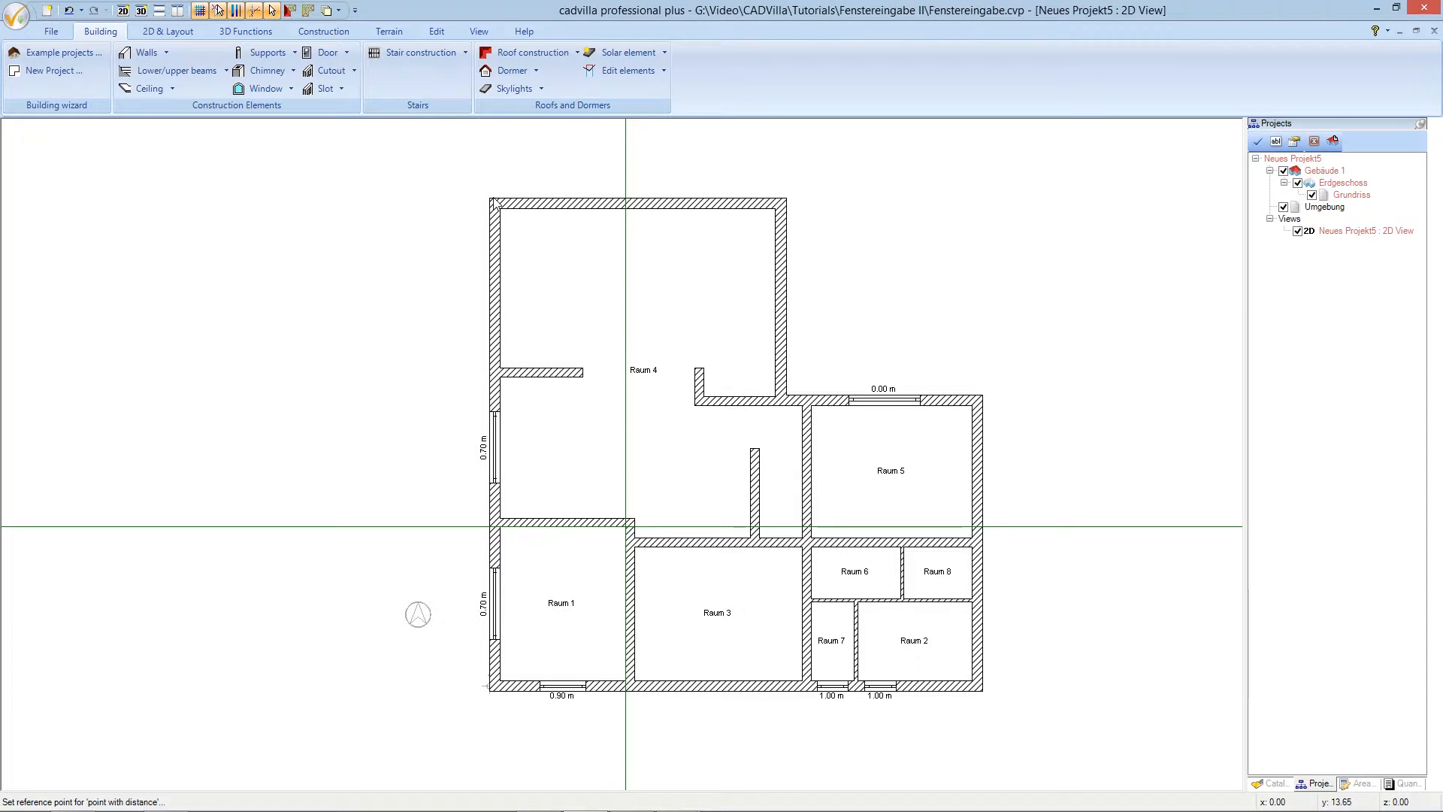
{"action": "left_click", "coordinate": [534, 201]}
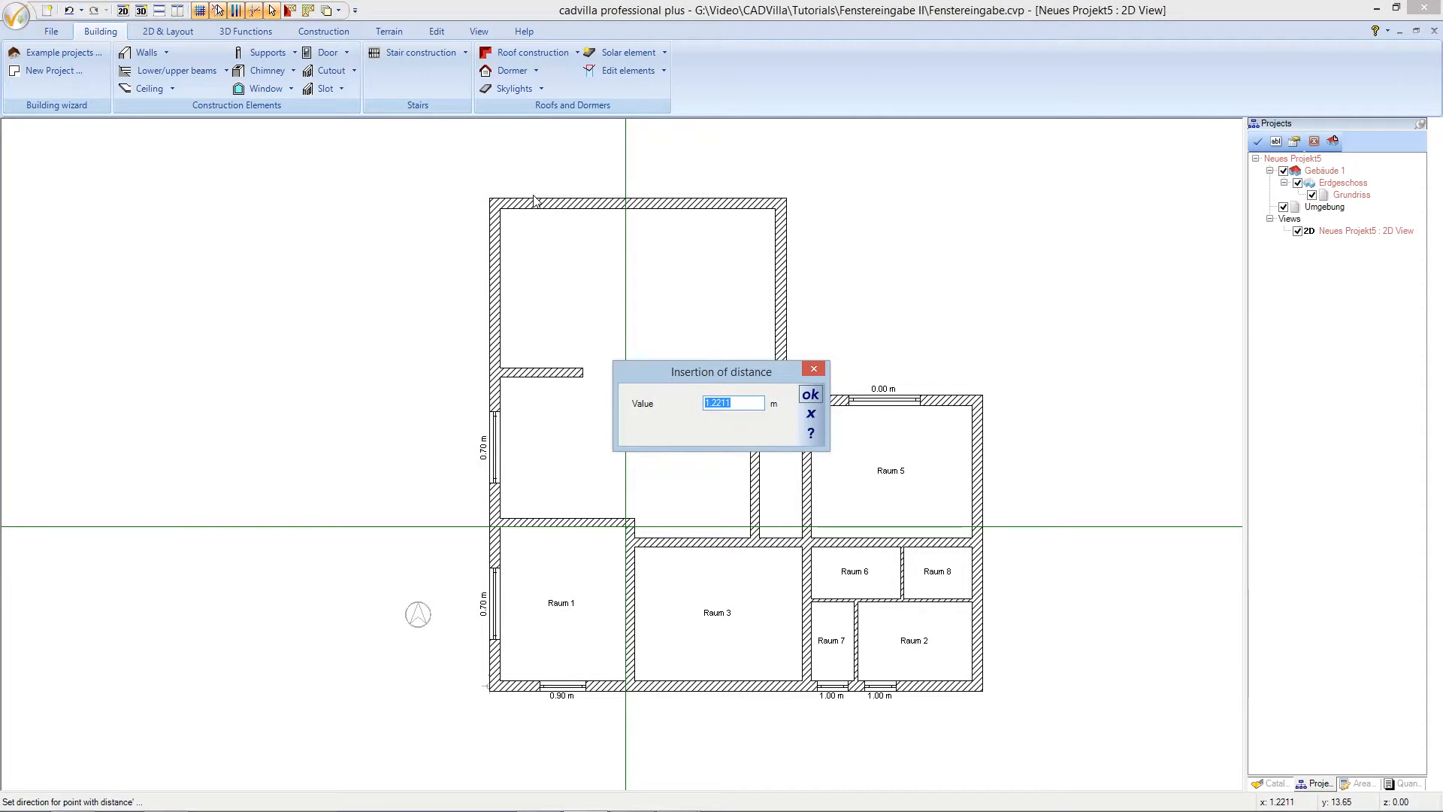
{"action": "type", "text": "2,15"}
{"action": "left_click", "coordinate": [810, 396]}
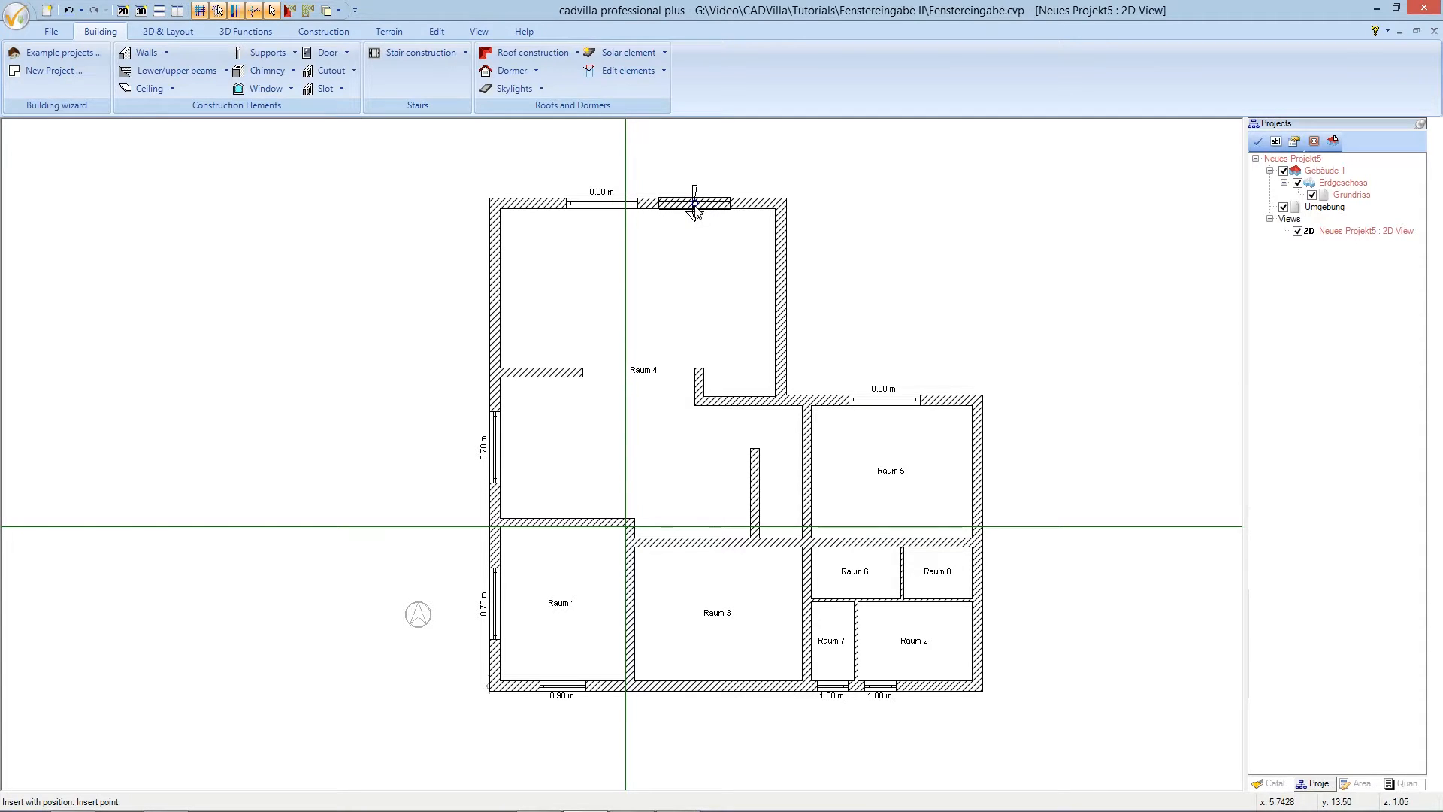
- Insert another such window directly against the right end of the one in Raum 4's upper wall, and hide the guidelines
{"action": "key", "text": "ctrl+w"}
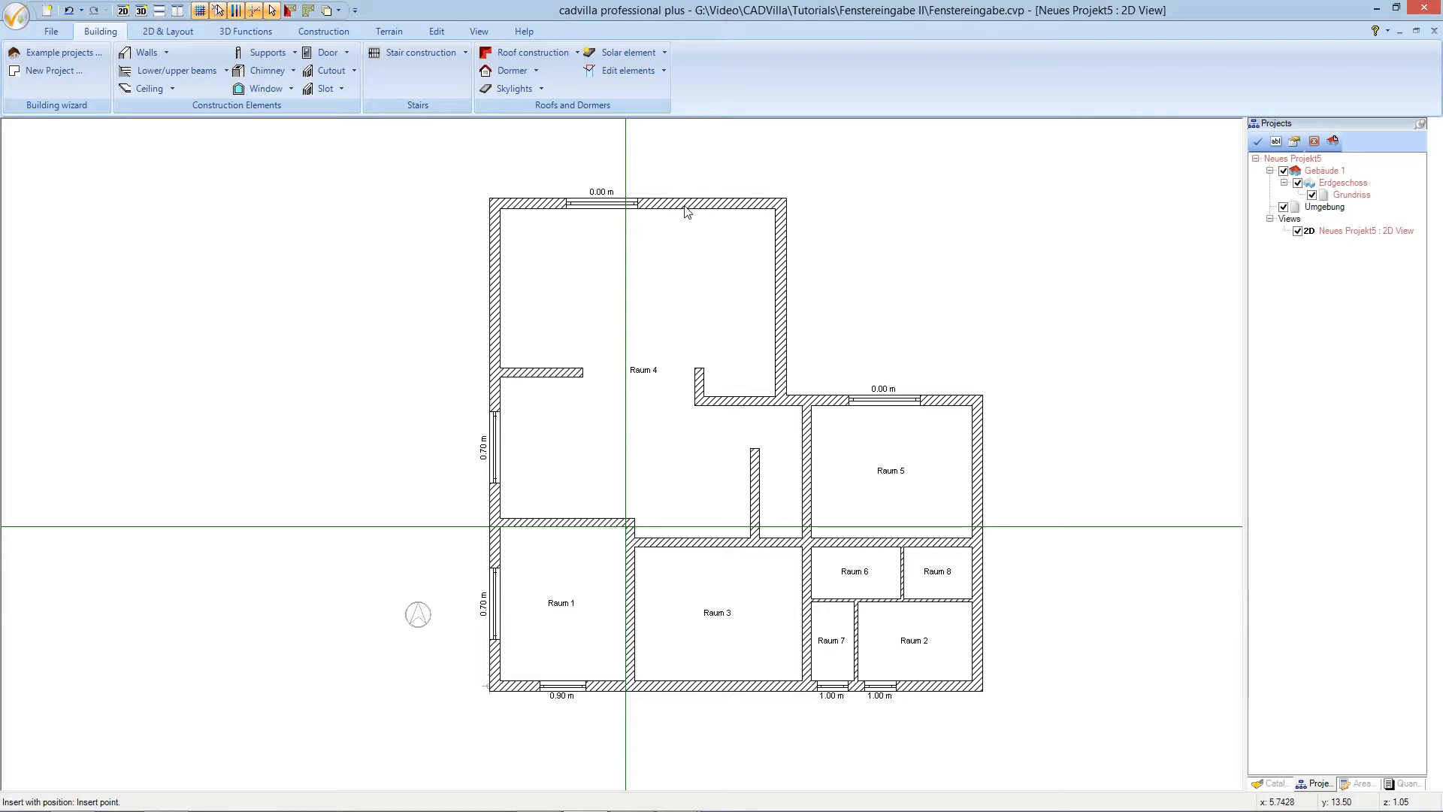
{"action": "left_click", "coordinate": [644, 212]}
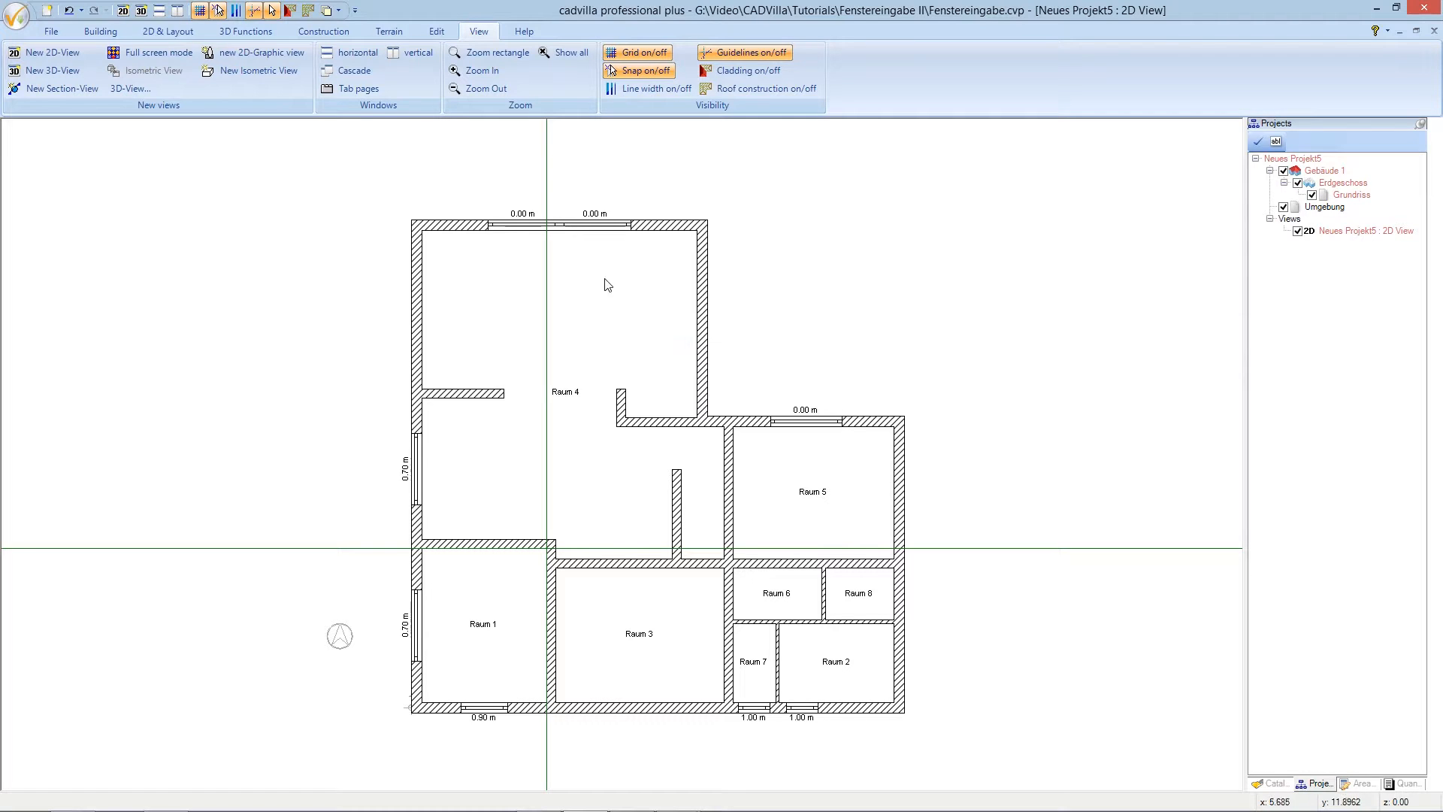
{"action": "left_click", "coordinate": [256, 13]}
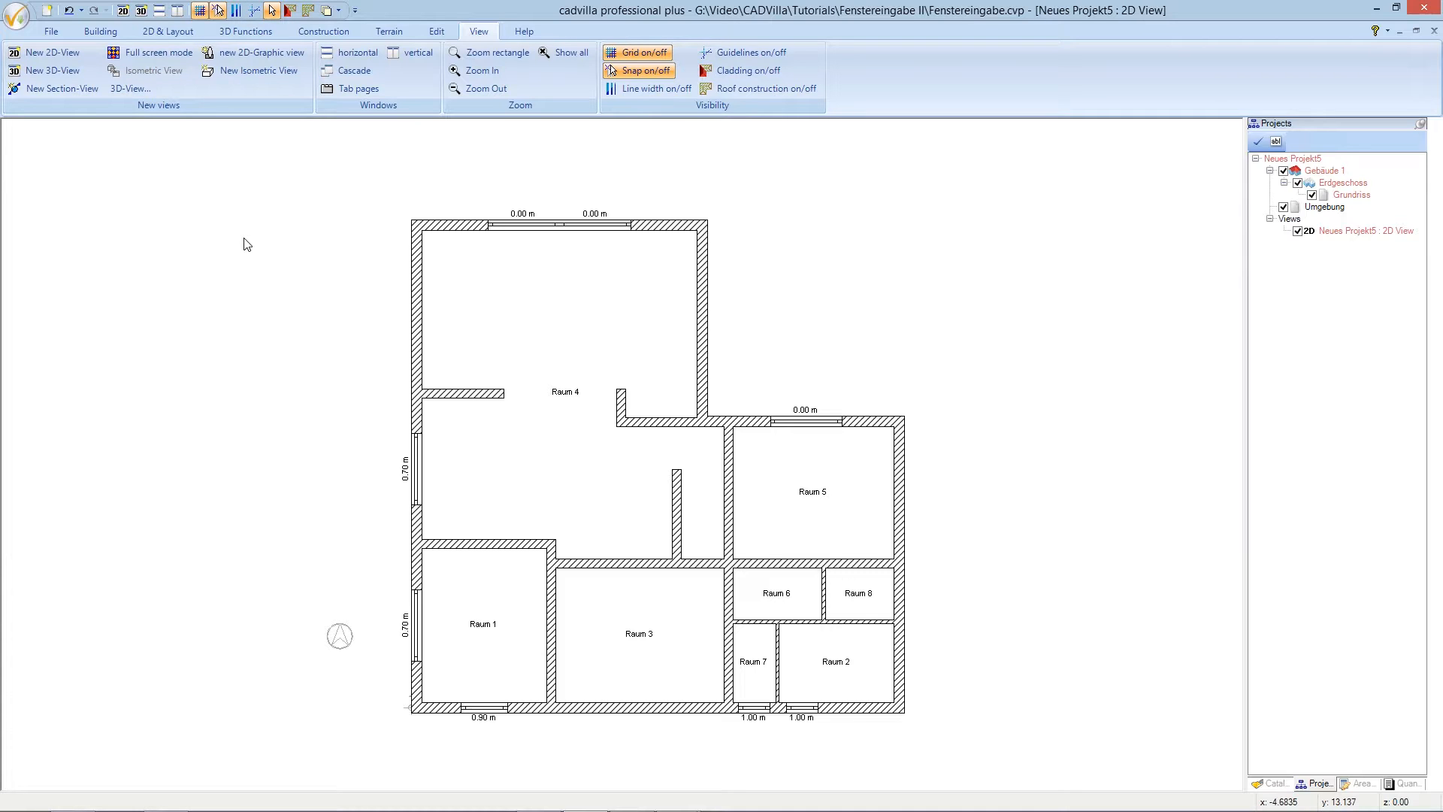
- Open a 3D view of the building with the Umgebung layer hidden, and inspect the inserted windows from outside
{"action": "left_click", "coordinate": [141, 10]}
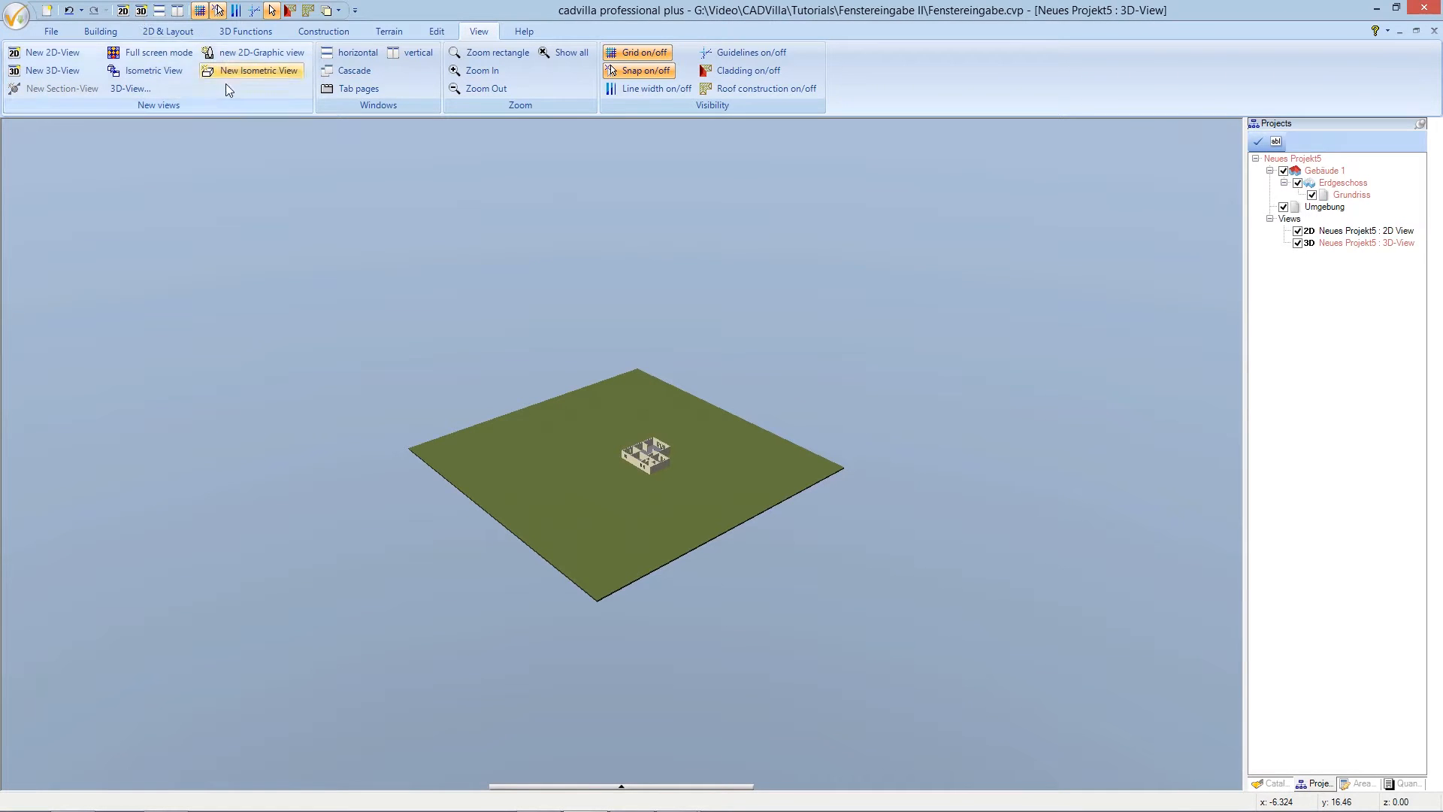
{"action": "left_click", "coordinate": [1283, 207]}
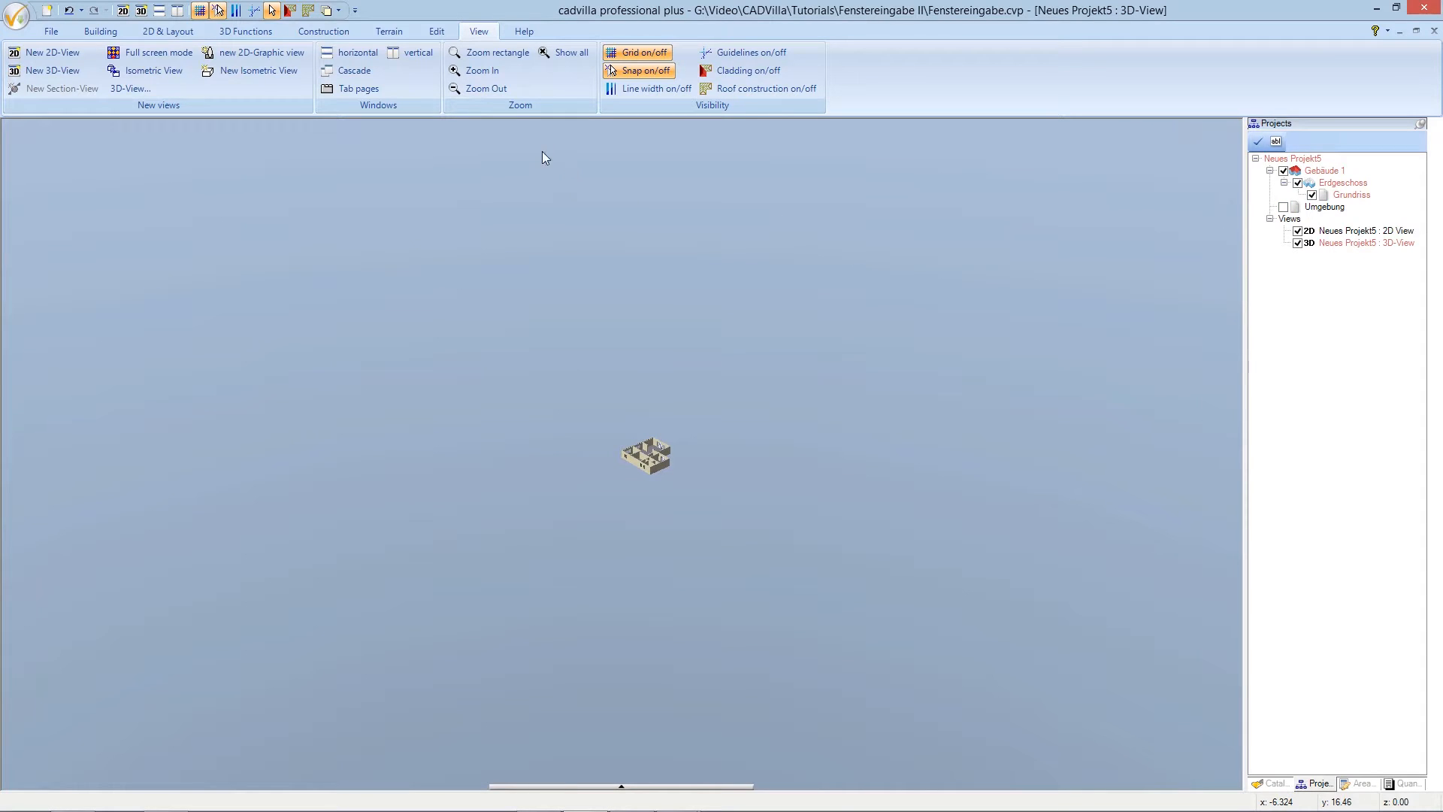
{"action": "left_click", "coordinate": [557, 56]}
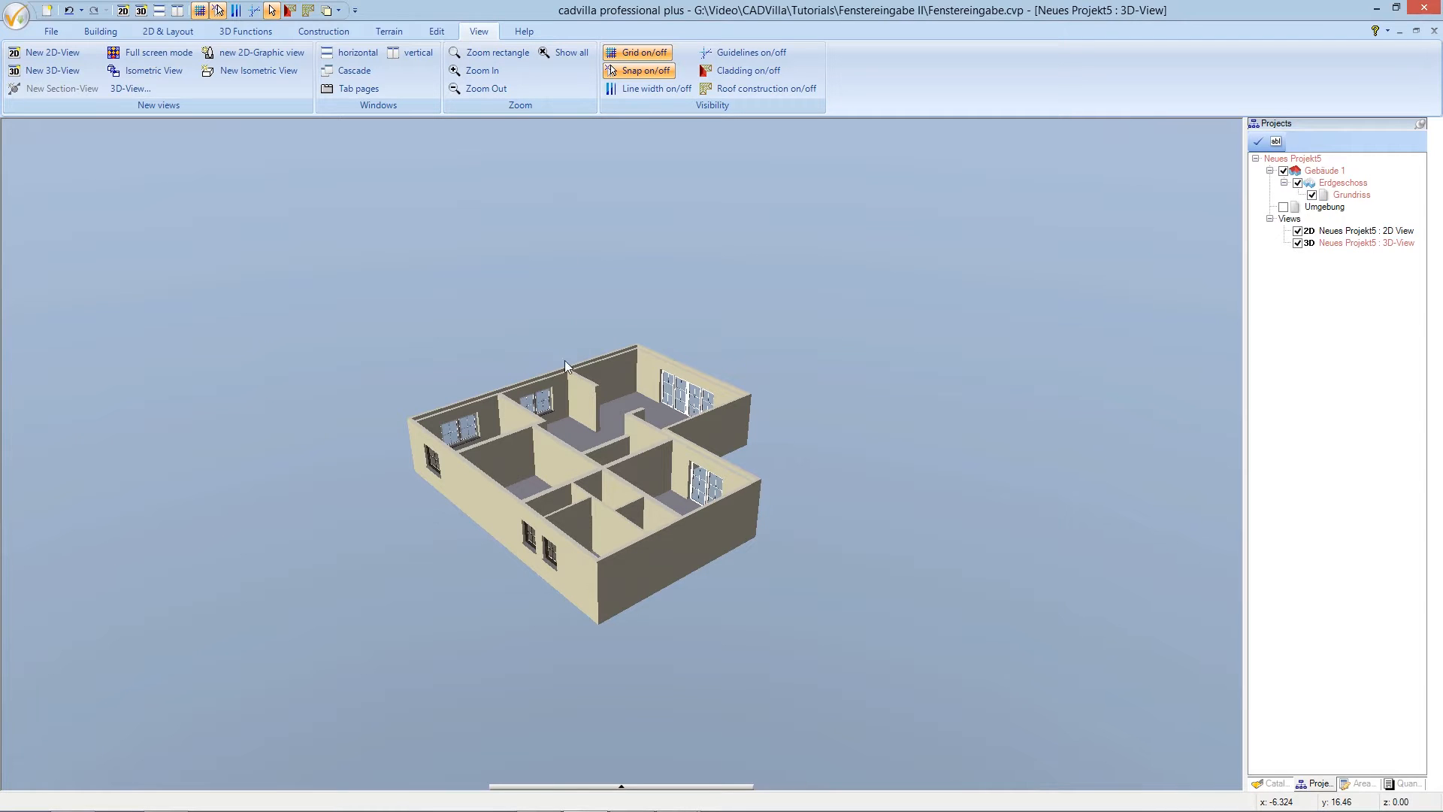
{"action": "scroll", "coordinate": [581, 413], "scroll_direction": "up", "scroll_amount": 1, "text": "ctrl+shift"}
{"action": "left_click_drag", "start_coordinate": [736, 463], "coordinate": [480, 441]}
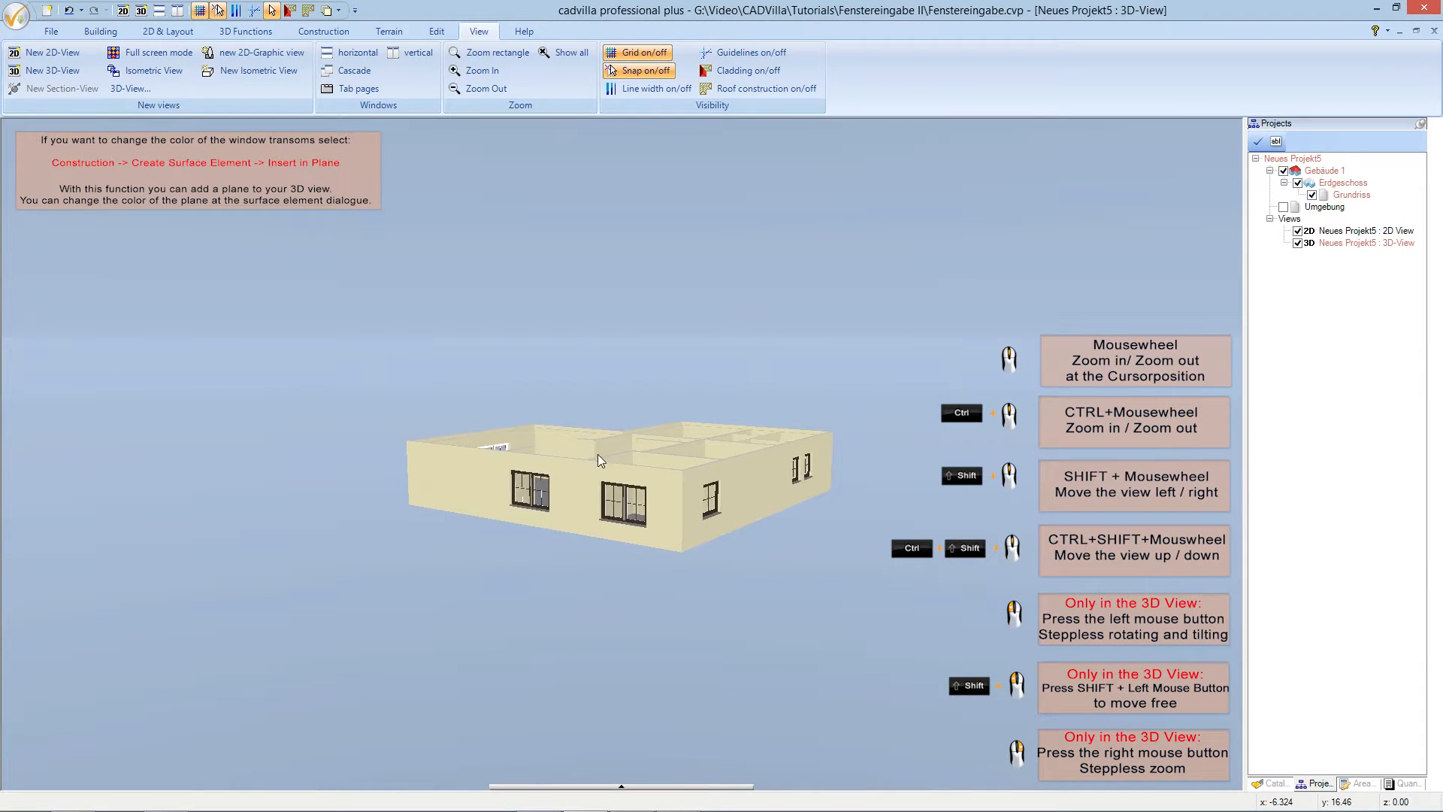
{"action": "right_click_drag", "start_coordinate": [609, 469], "coordinate": [557, 553]}
{"action": "left_click_drag", "start_coordinate": [557, 554], "coordinate": [369, 558]}
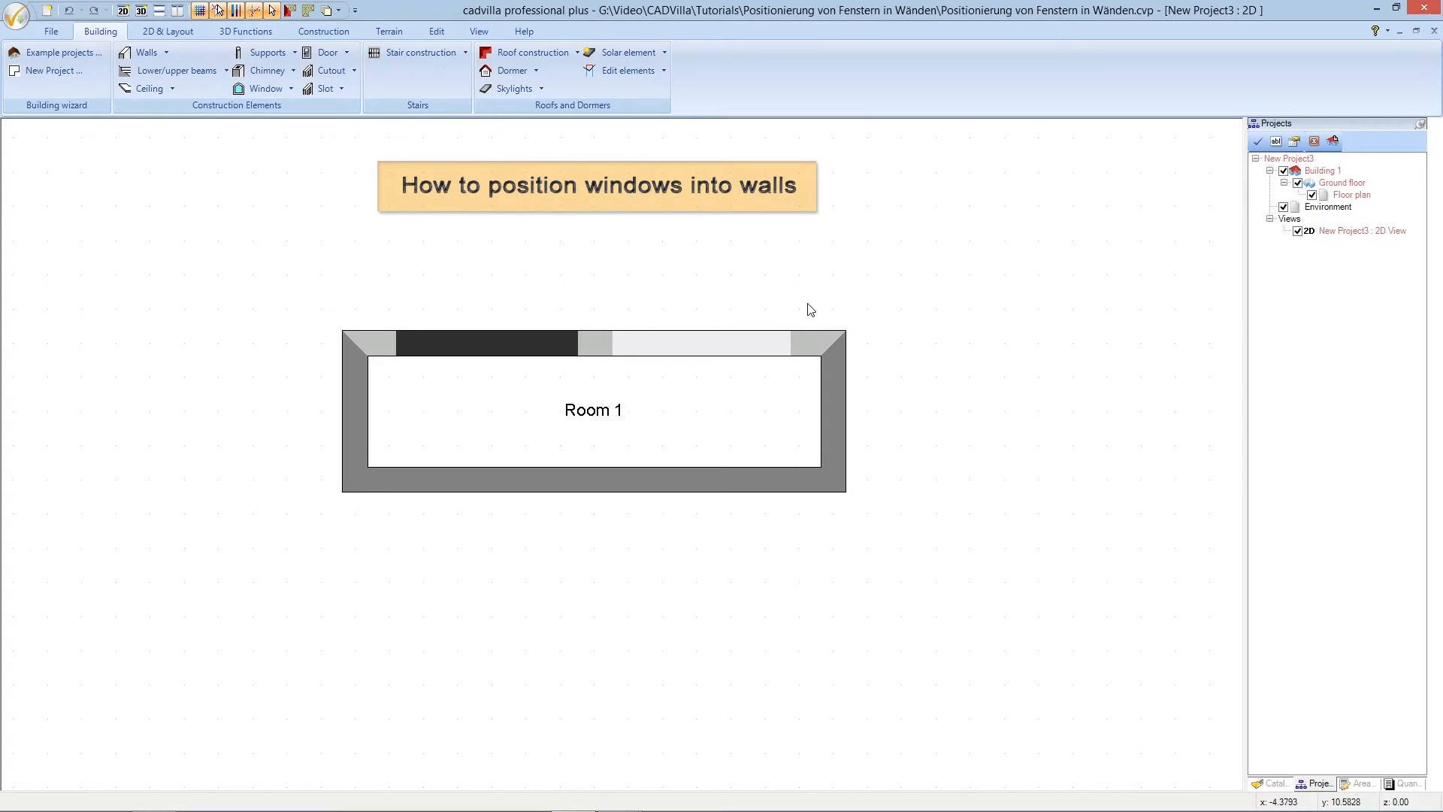
{"action": "left_click", "coordinate": [263, 89]}
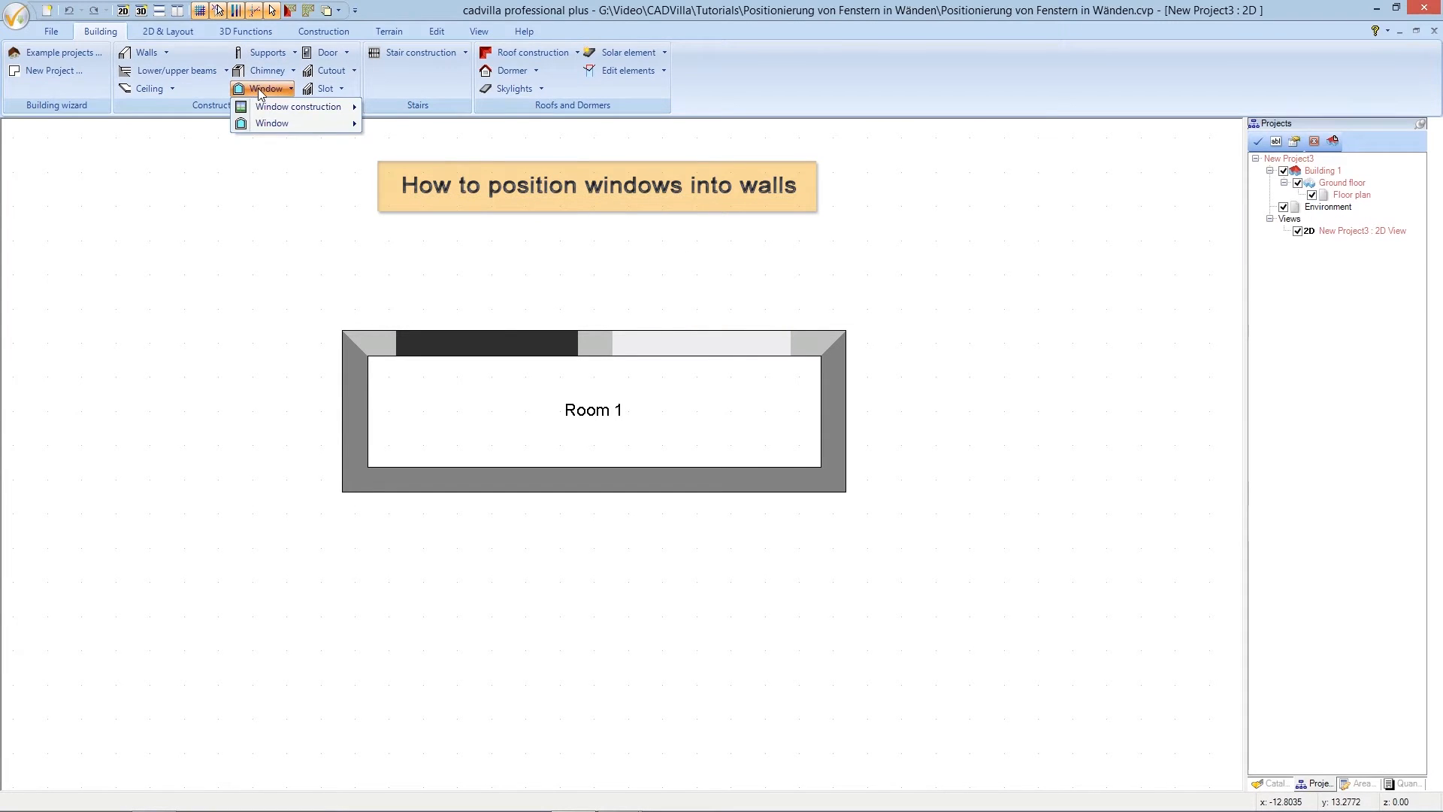
{"action": "mouse_move", "coordinate": [282, 123]}
{"action": "left_click", "coordinate": [376, 126]}
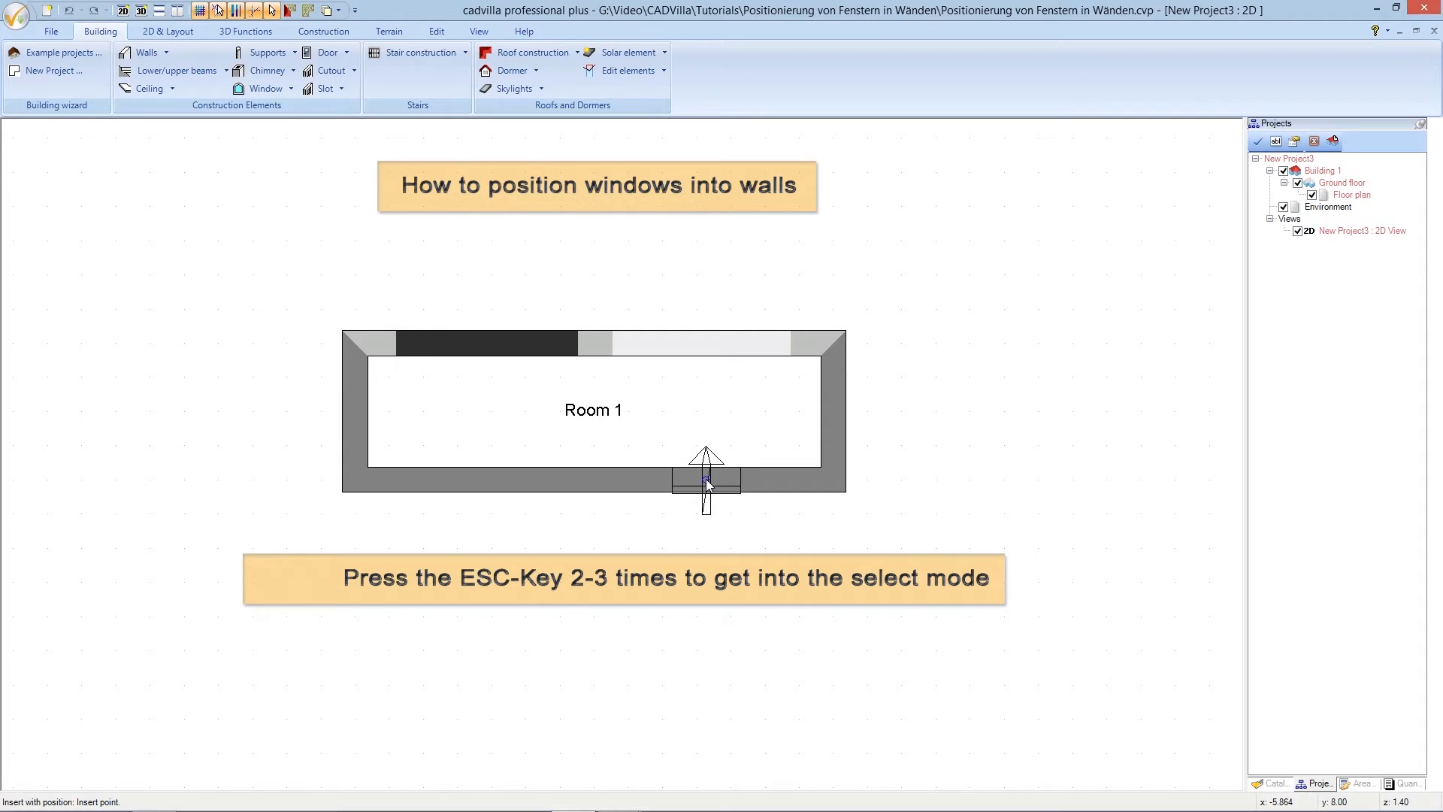
{"action": "key", "text": "Escape"}
{"action": "key", "text": "Escape"}
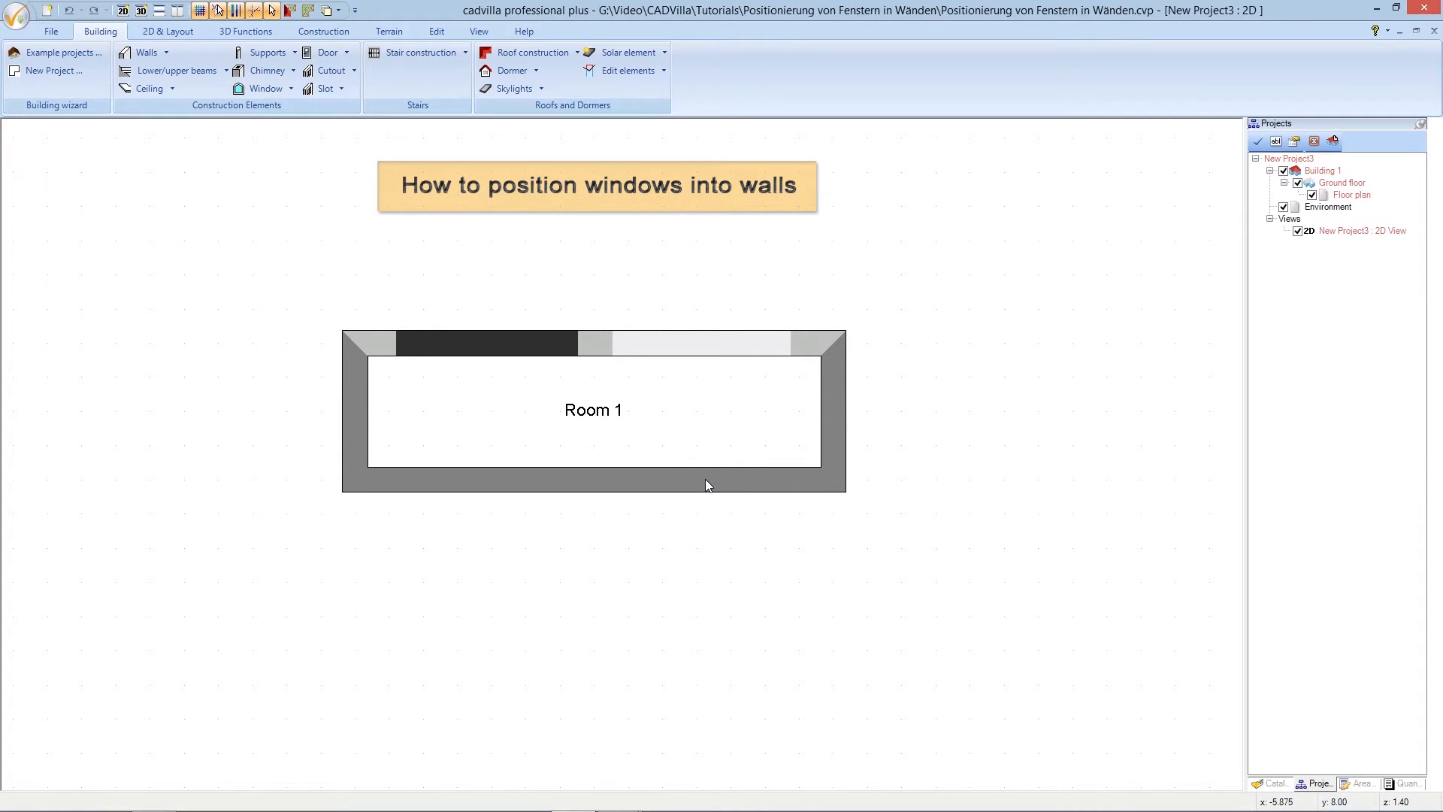
- Delete all segments of Room 1's upper wall except the leftmost, and extend that one to 7.00 m to meet the right wall
{"action": "left_click_drag", "start_coordinate": [886, 275], "coordinate": [379, 383]}
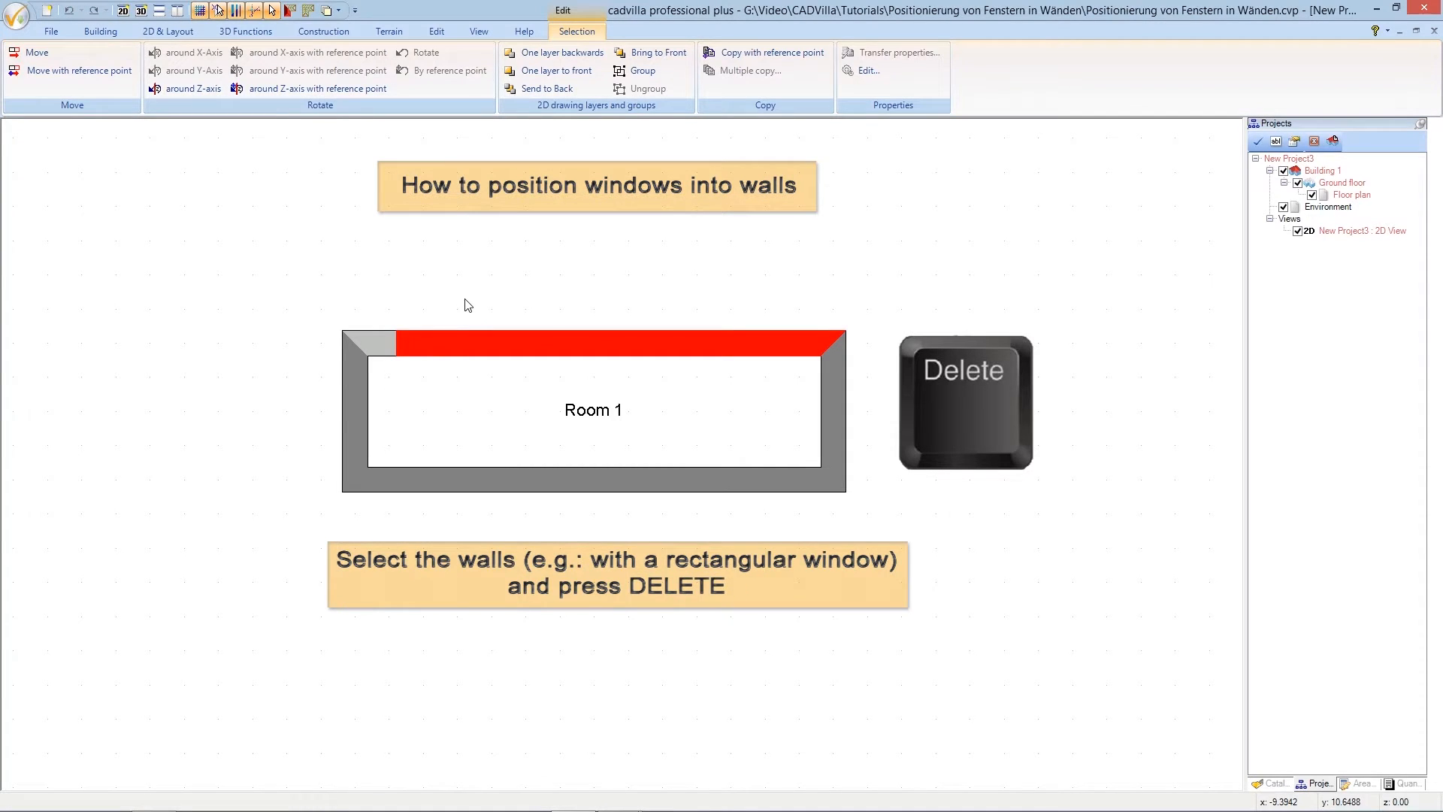
{"action": "key", "text": "Delete"}
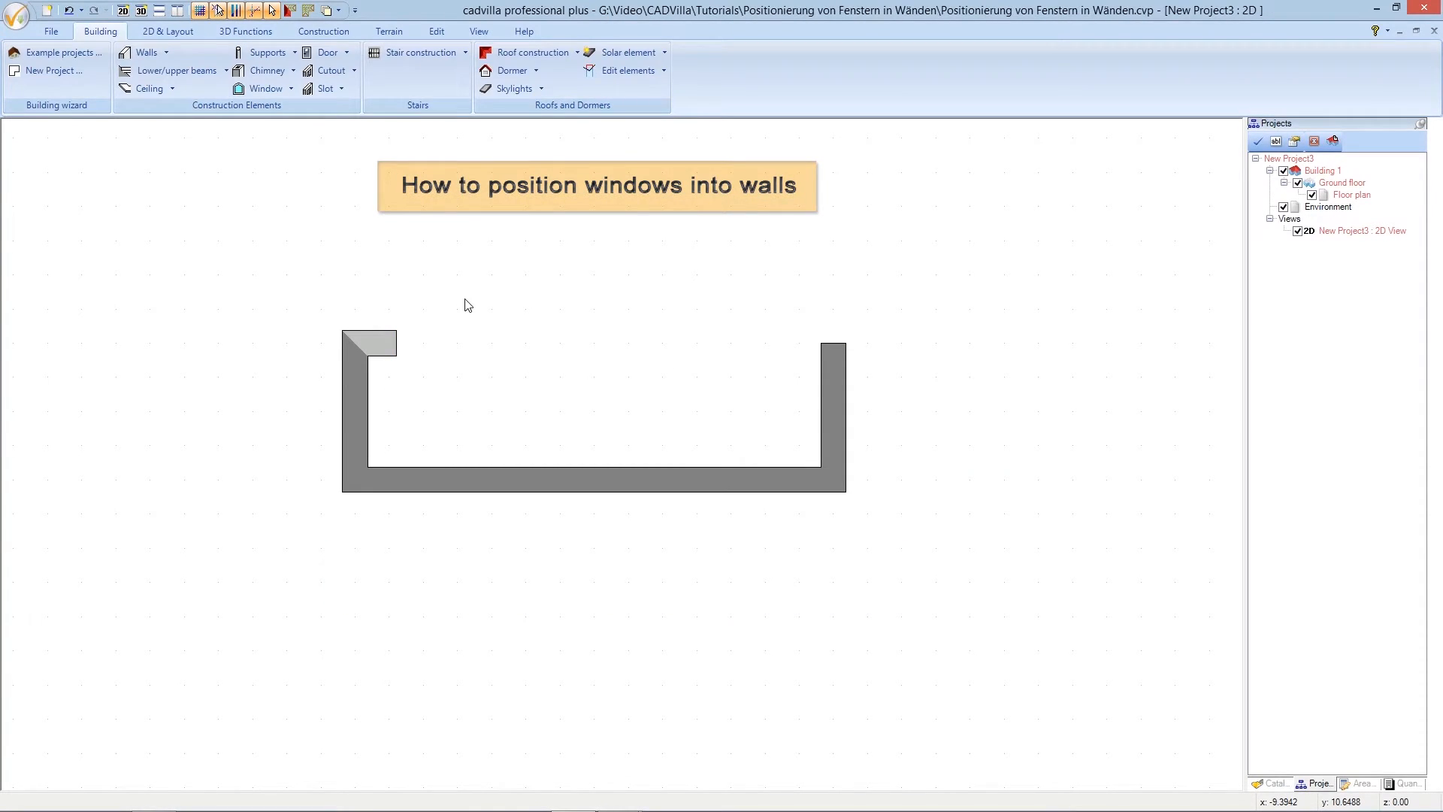
{"action": "left_click", "coordinate": [441, 32]}
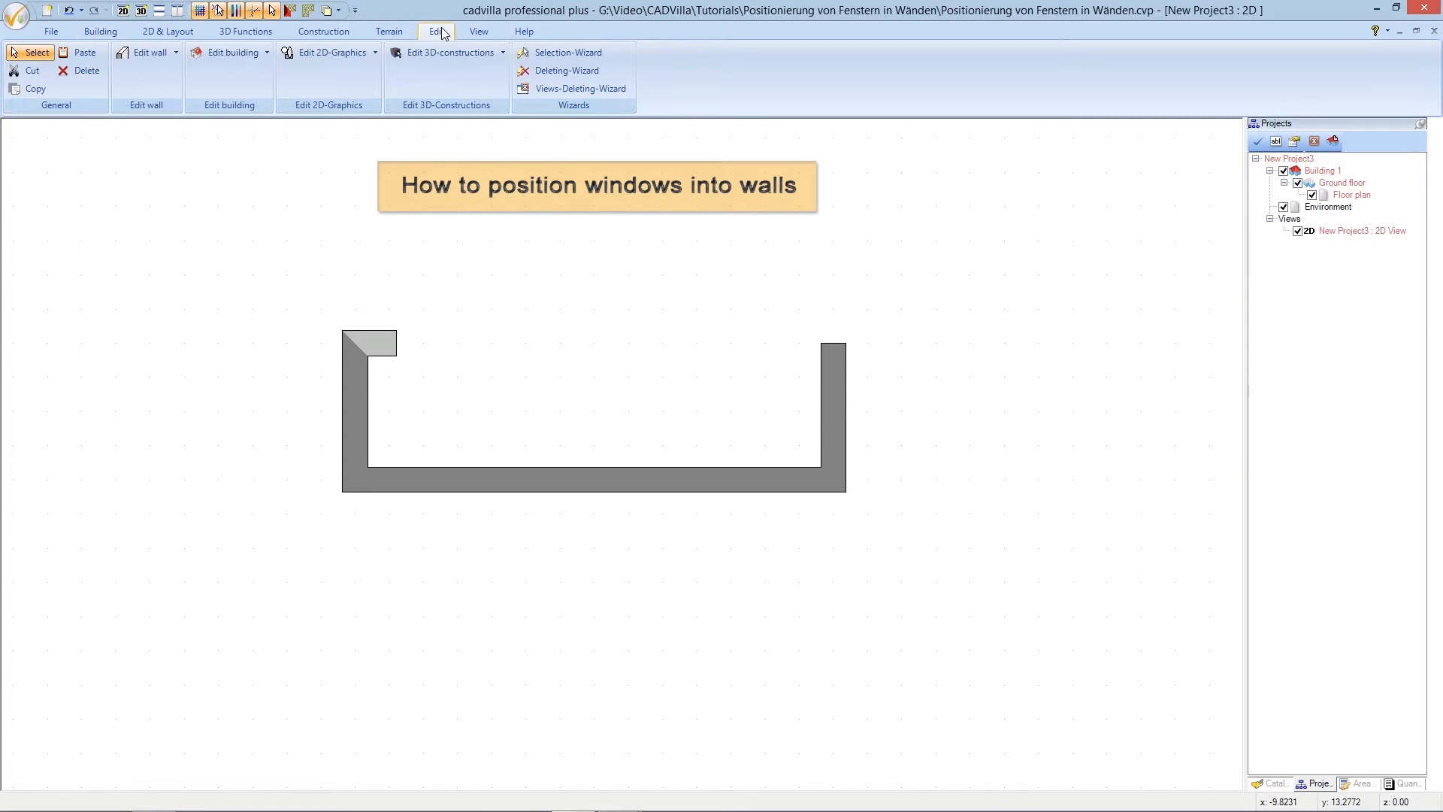
{"action": "left_click", "coordinate": [167, 54]}
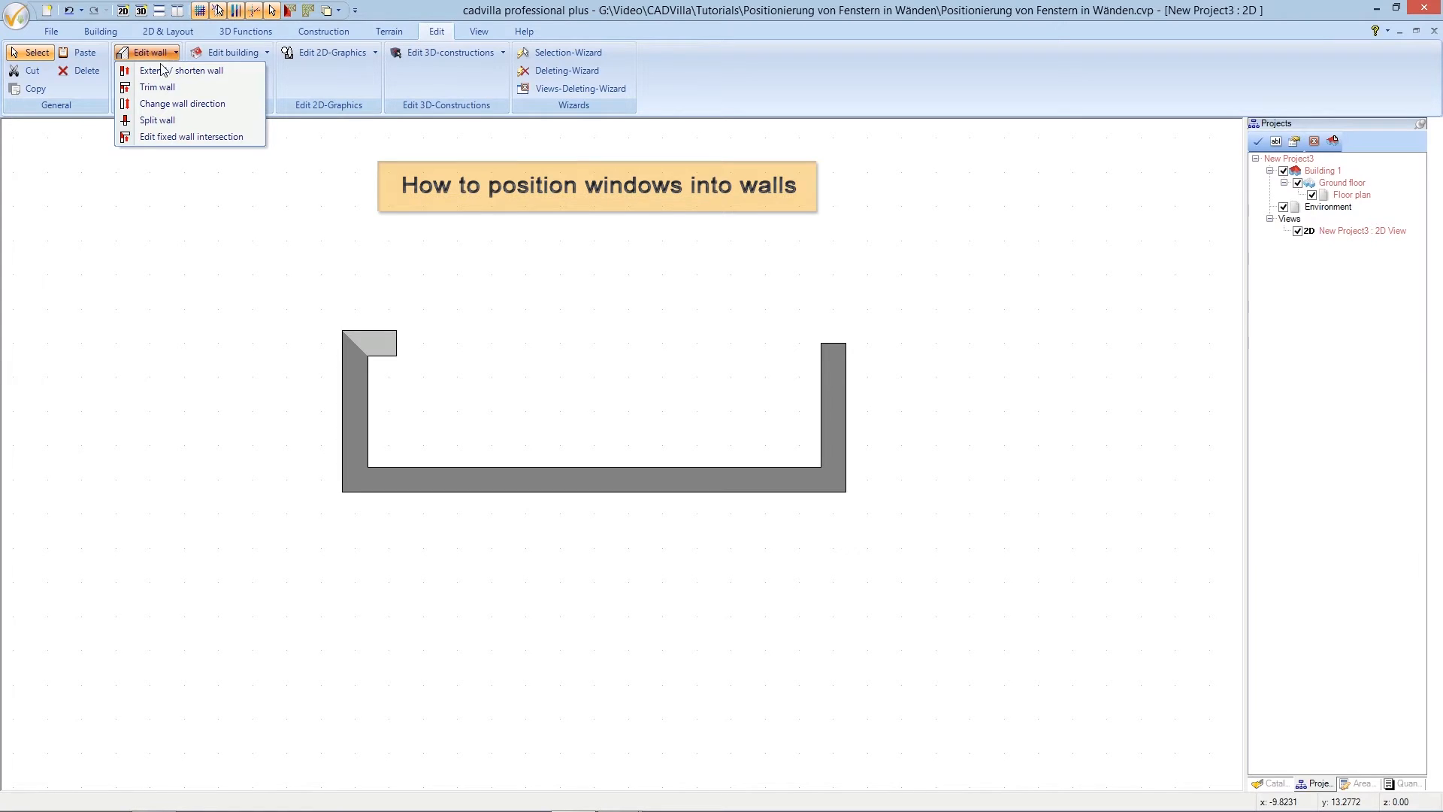
{"action": "left_click", "coordinate": [170, 70]}
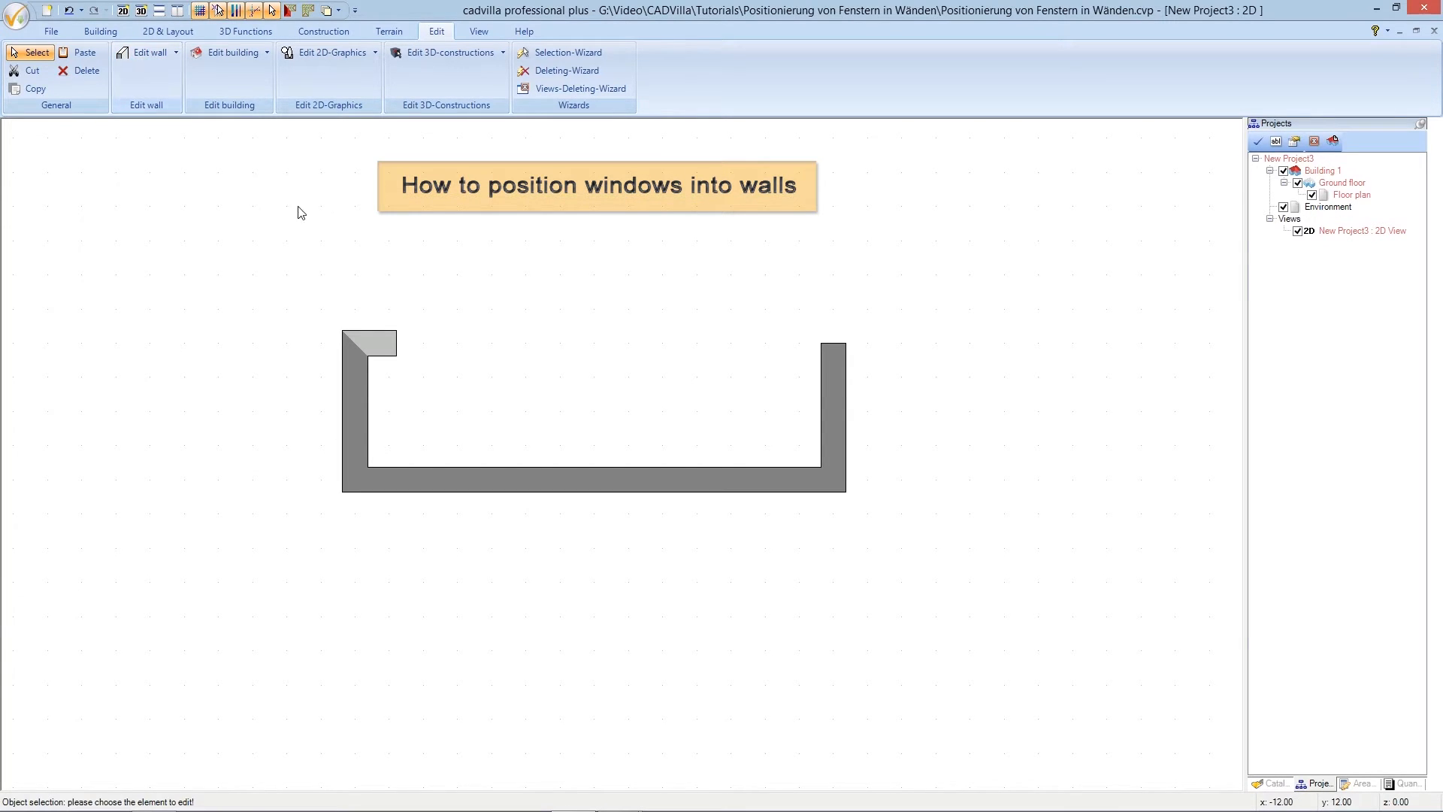
{"action": "left_click", "coordinate": [391, 342]}
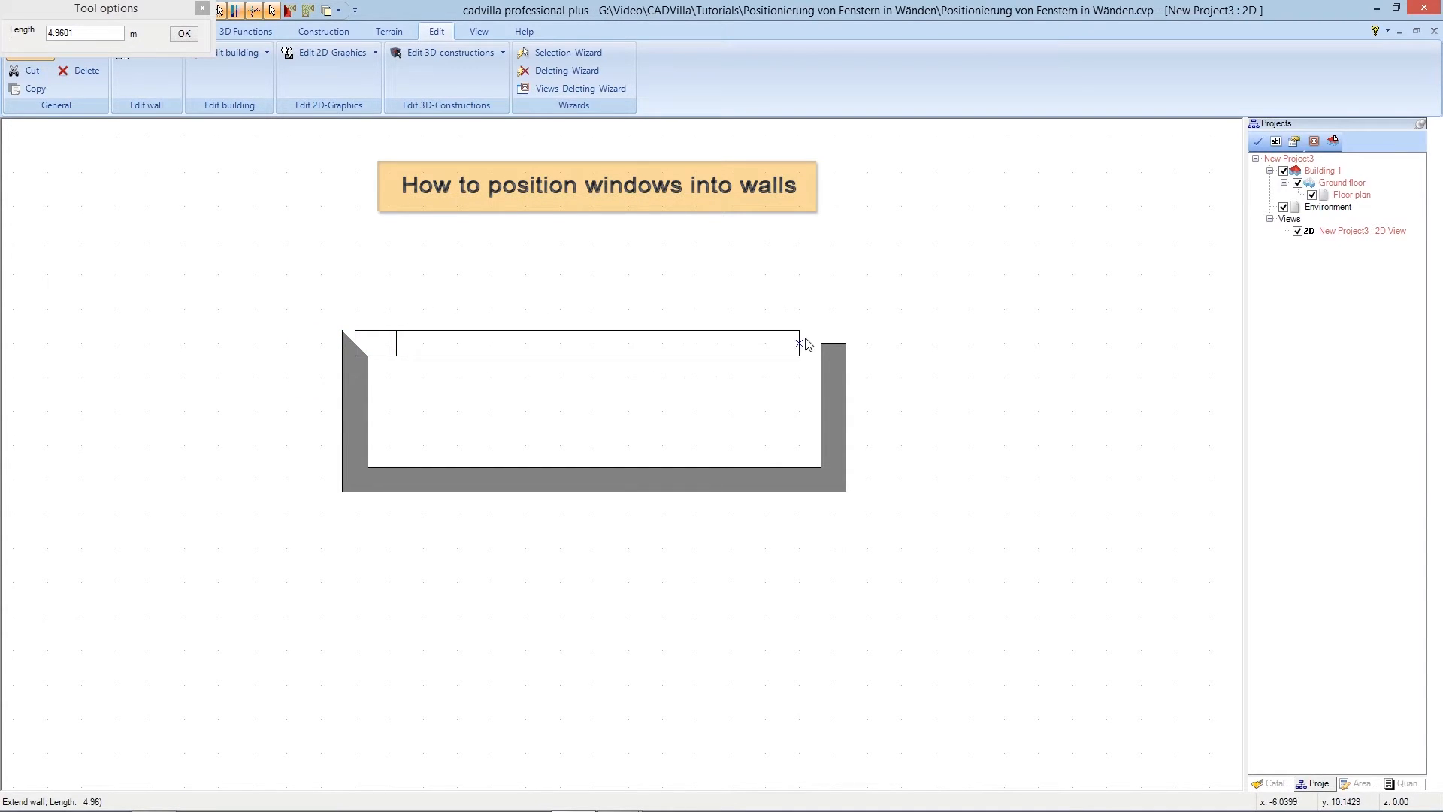
{"action": "left_click", "coordinate": [832, 344]}
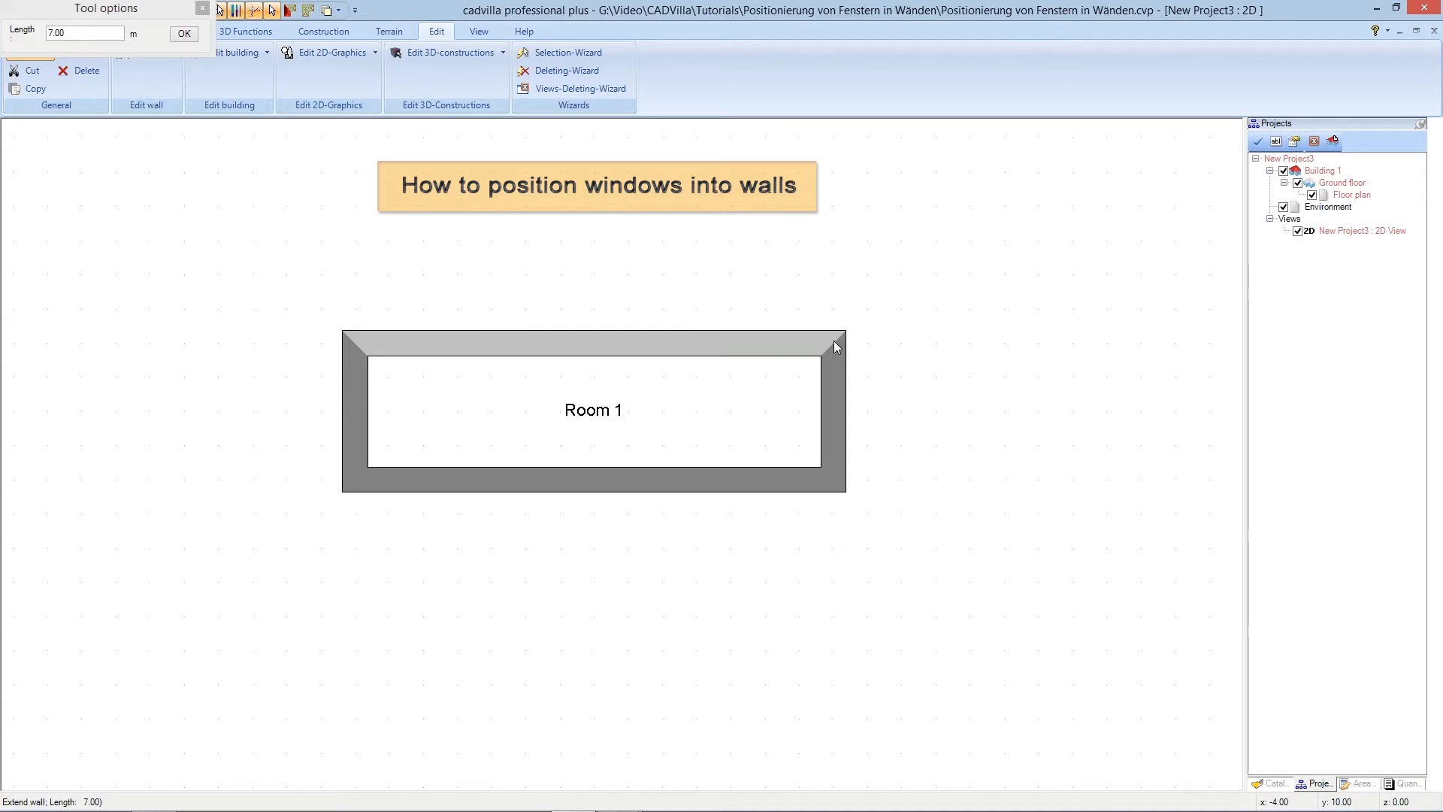
- Start inserting a window into Room 1's floor plan with free positioning
{"action": "left_click", "coordinate": [100, 31]}
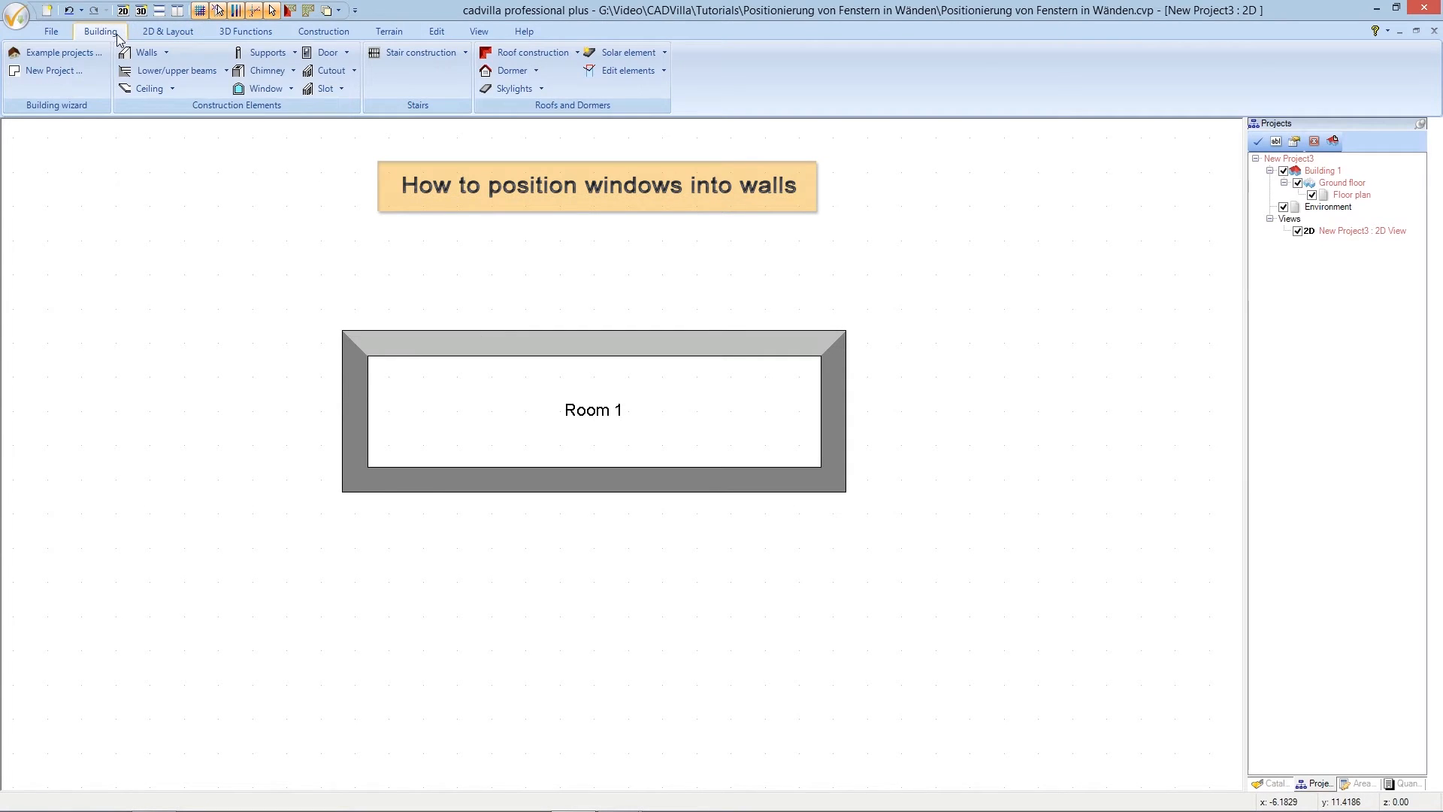
{"action": "left_click", "coordinate": [289, 89]}
{"action": "mouse_move", "coordinate": [284, 124]}
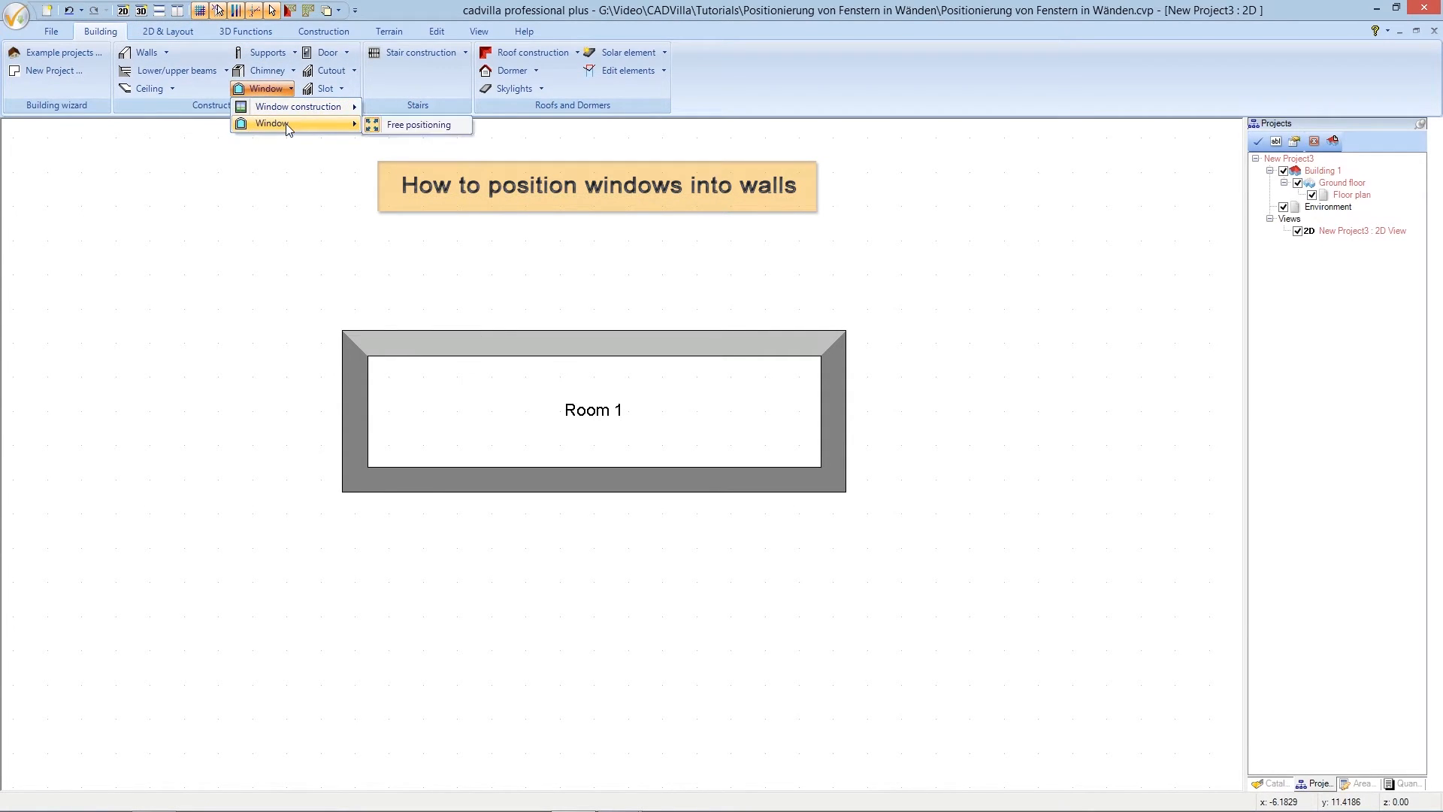
{"action": "left_click", "coordinate": [412, 123]}
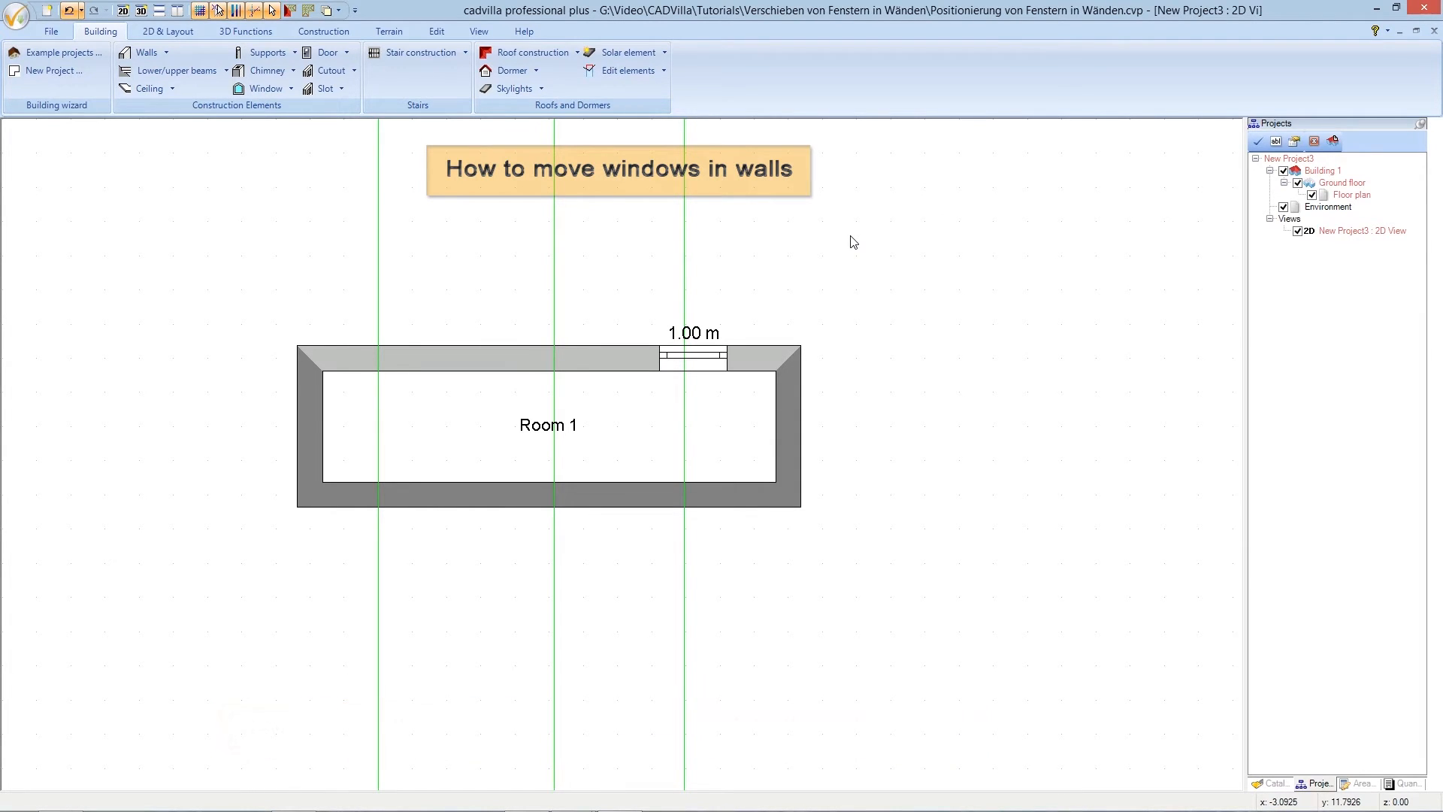
- Move the upper wall's window by its upper-left corner onto the left guideline, using Move with reference point
{"action": "left_click", "coordinate": [707, 359]}
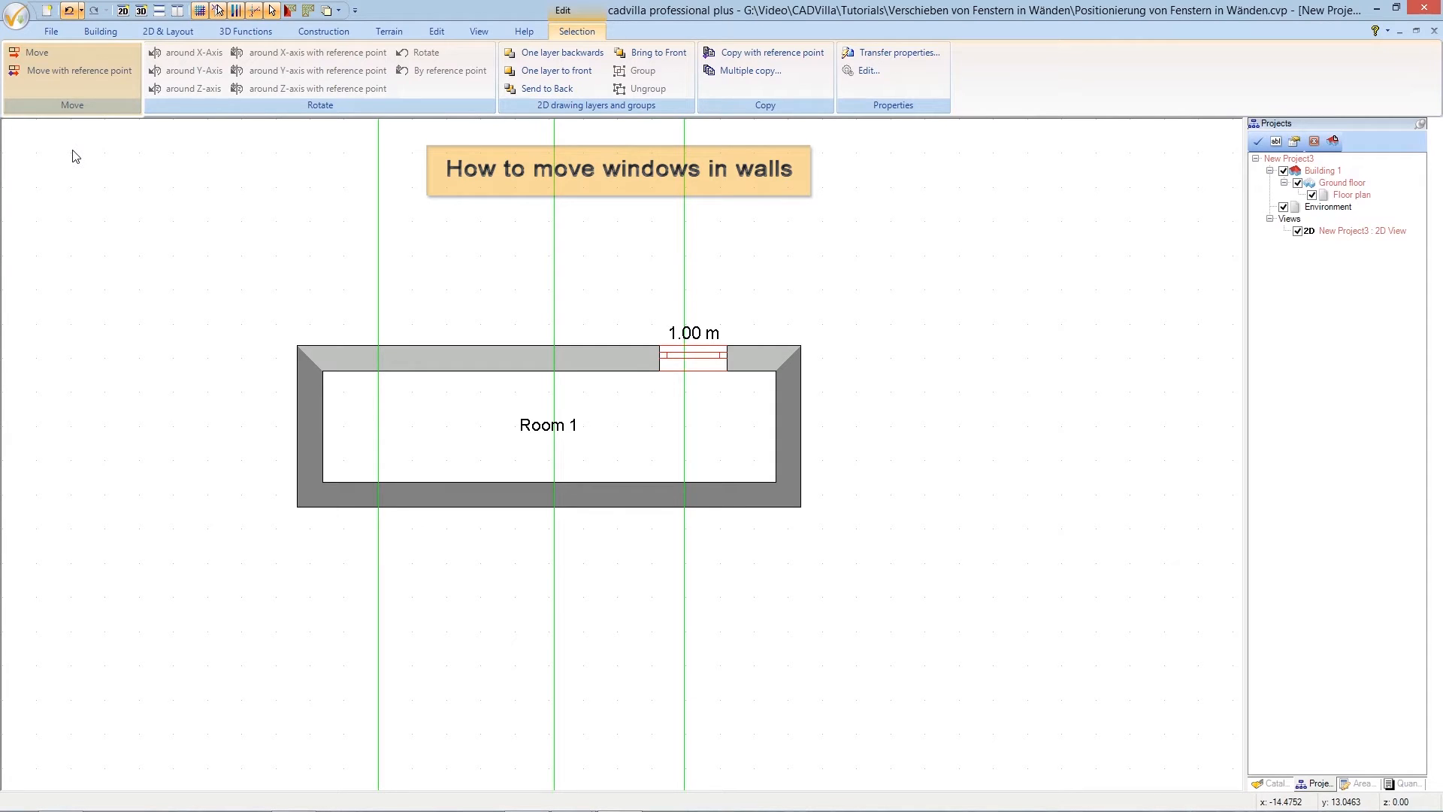
{"action": "left_click", "coordinate": [74, 72]}
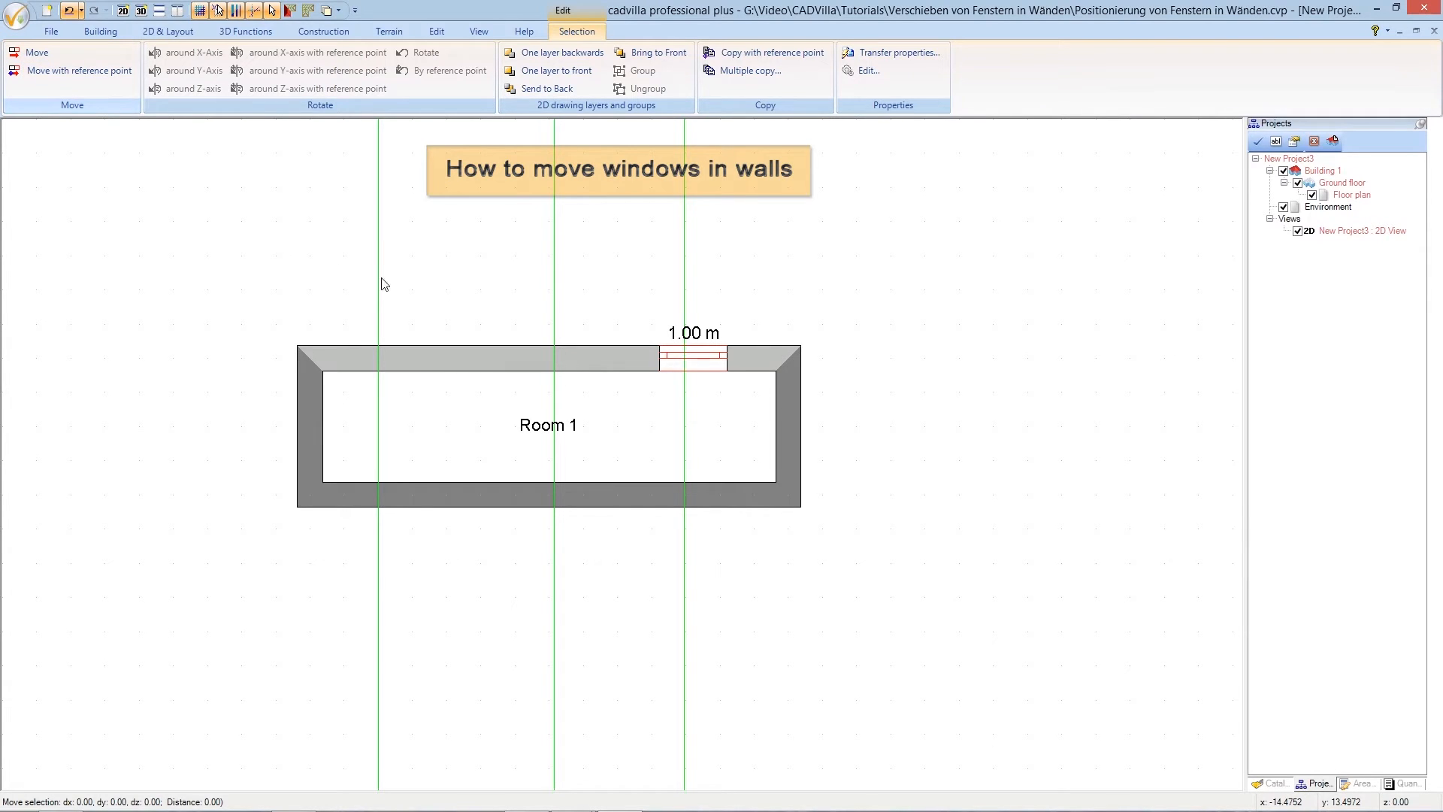
{"action": "left_click", "coordinate": [661, 347]}
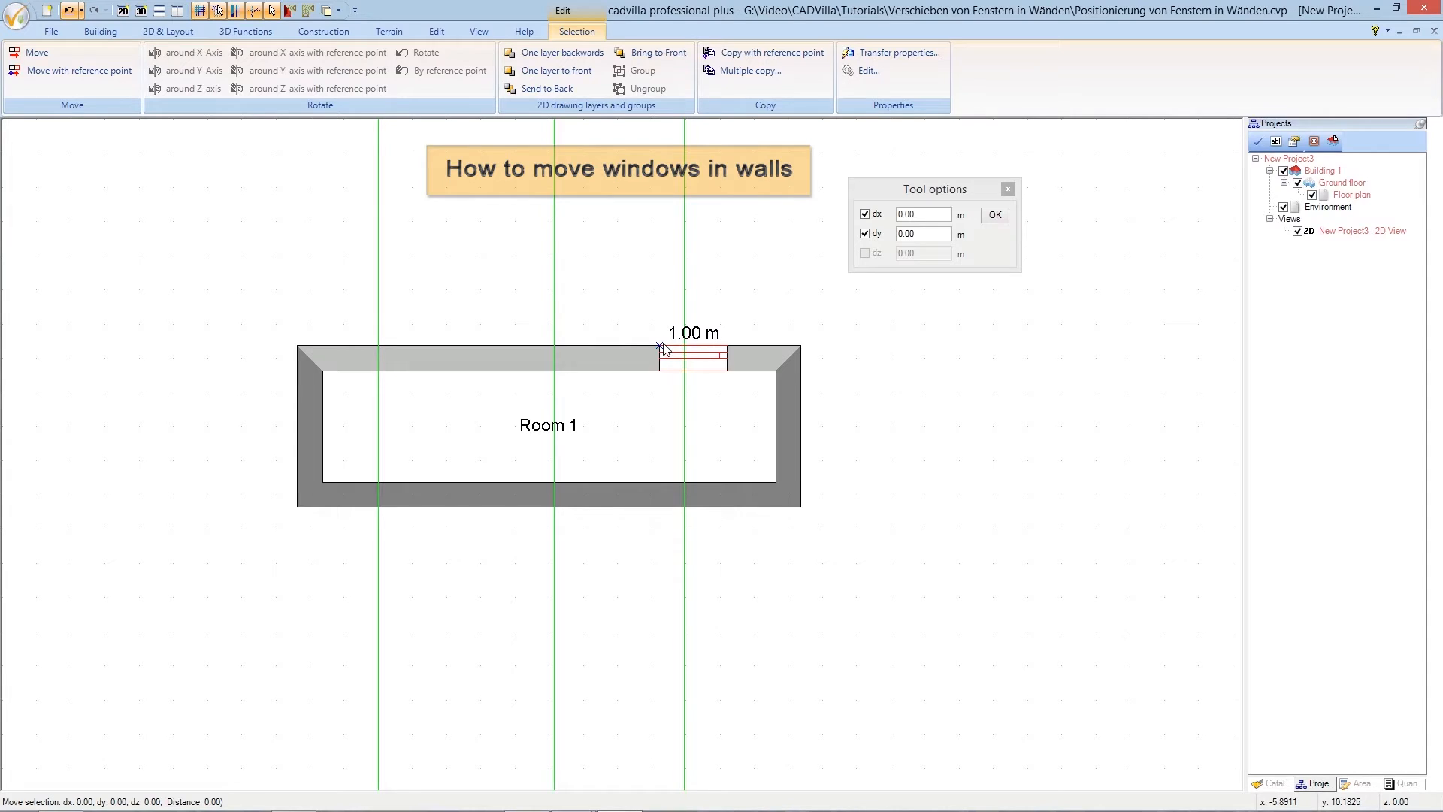
{"action": "left_click", "coordinate": [378, 346]}
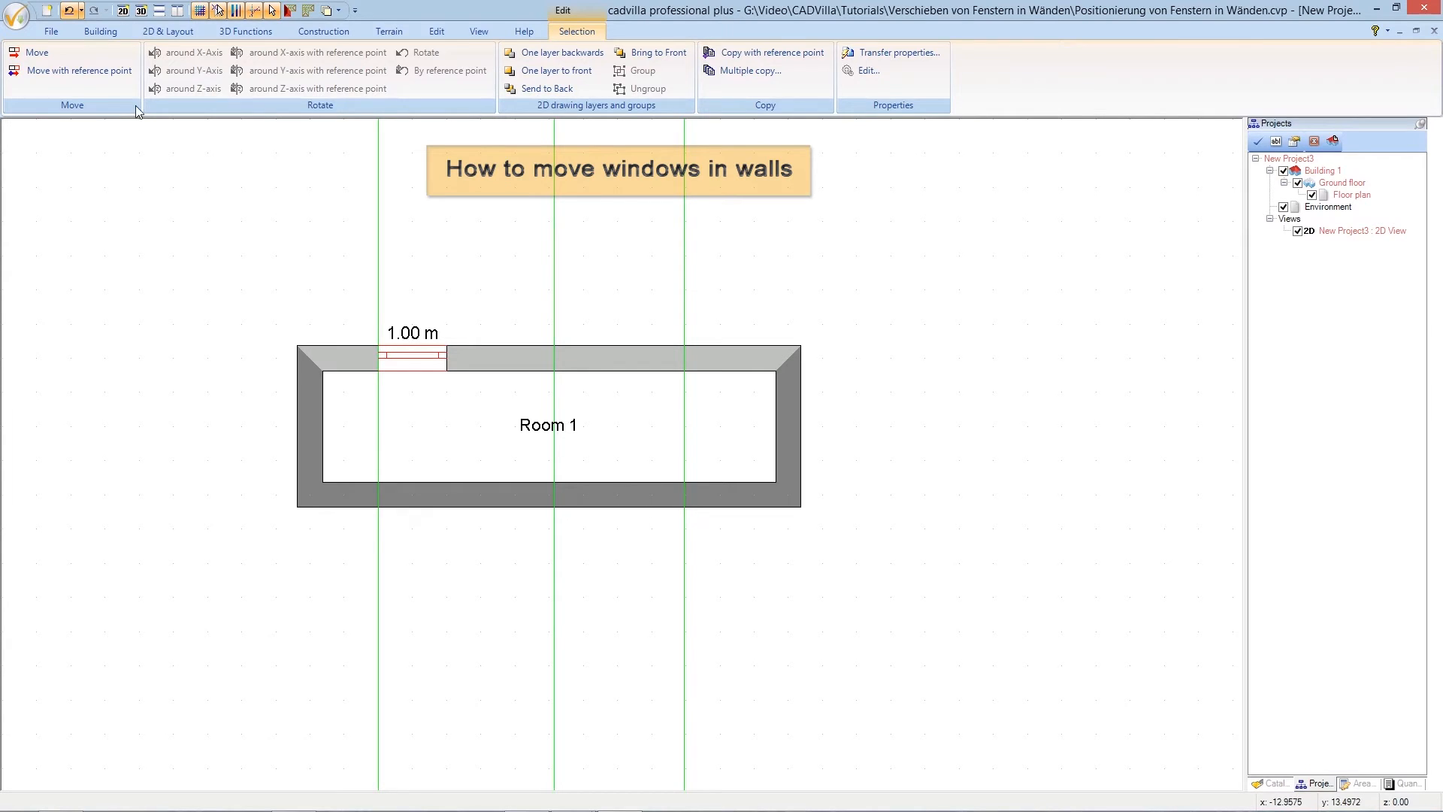
- Move the window so its centre lies midway between the left and middle guidelines, using the centre-point construction aid
{"action": "left_click", "coordinate": [44, 55]}
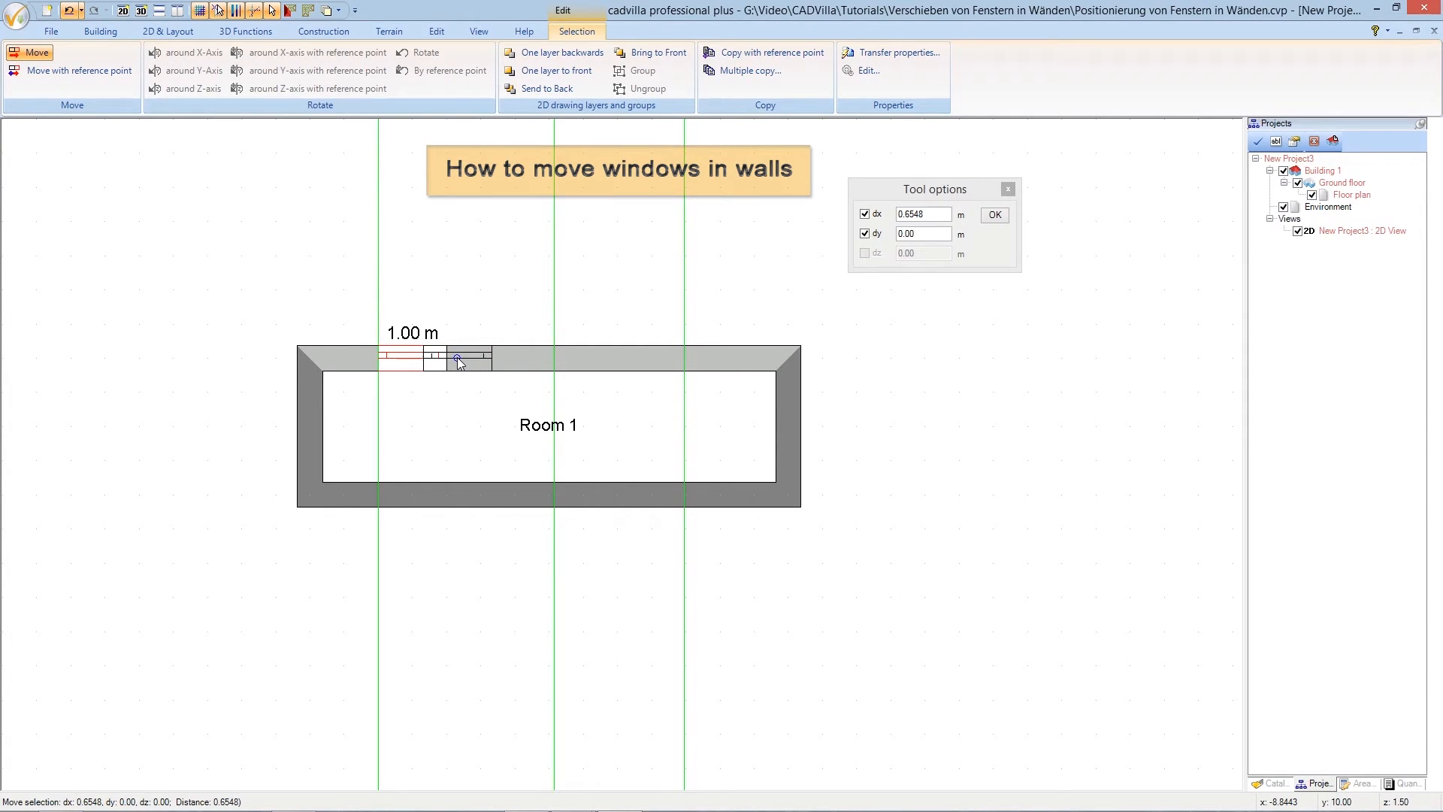
{"action": "right_click", "coordinate": [458, 359]}
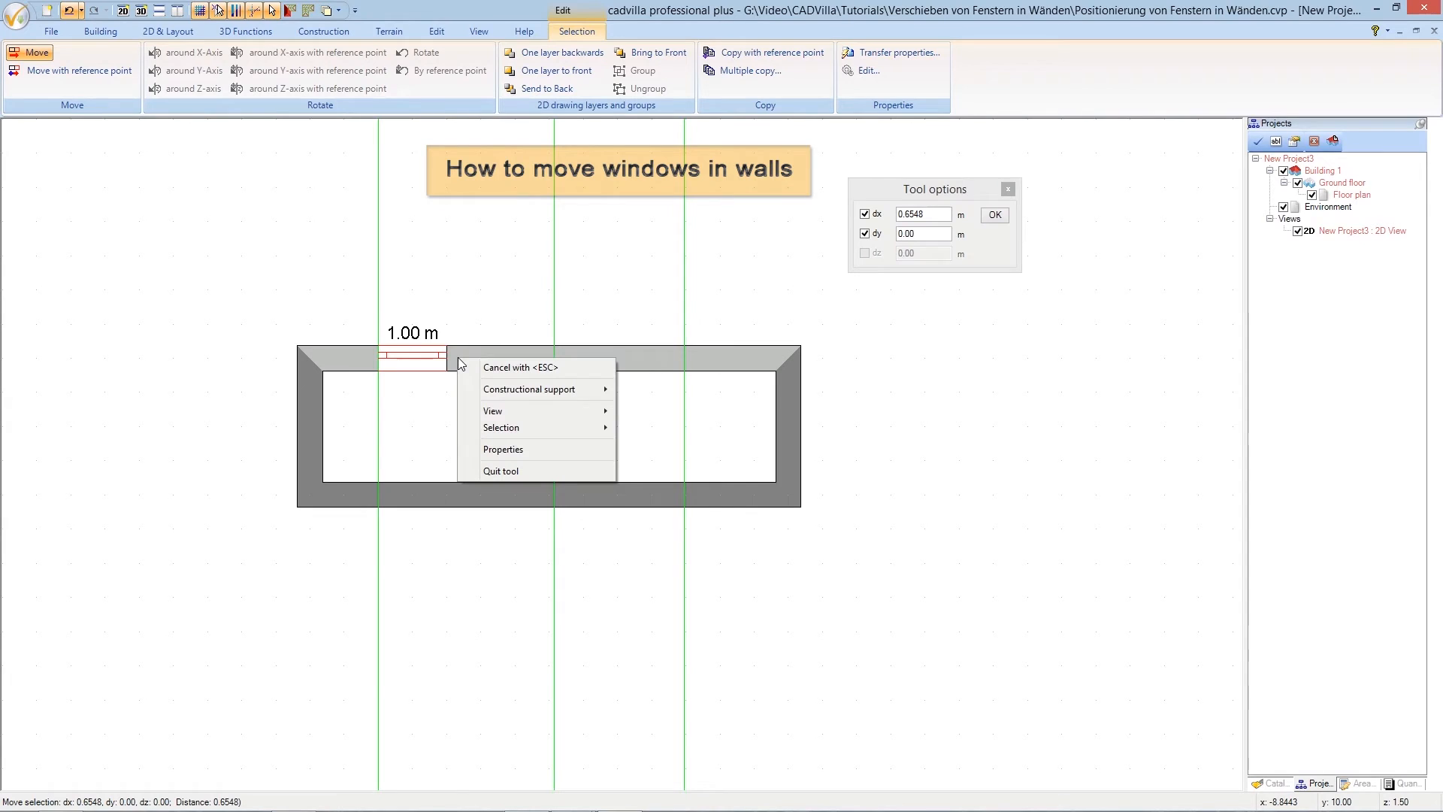
{"action": "mouse_move", "coordinate": [525, 390]}
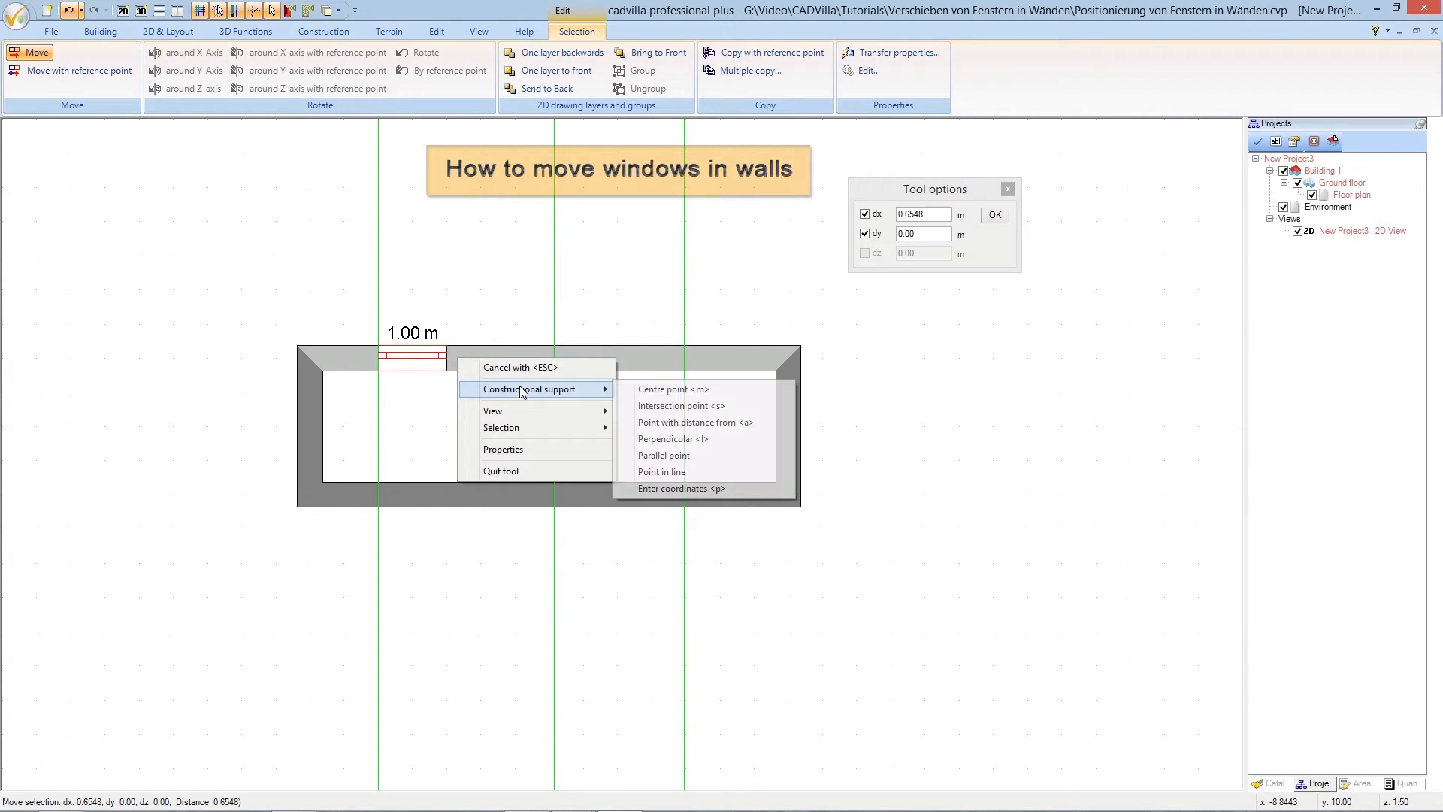
{"action": "left_click", "coordinate": [637, 389]}
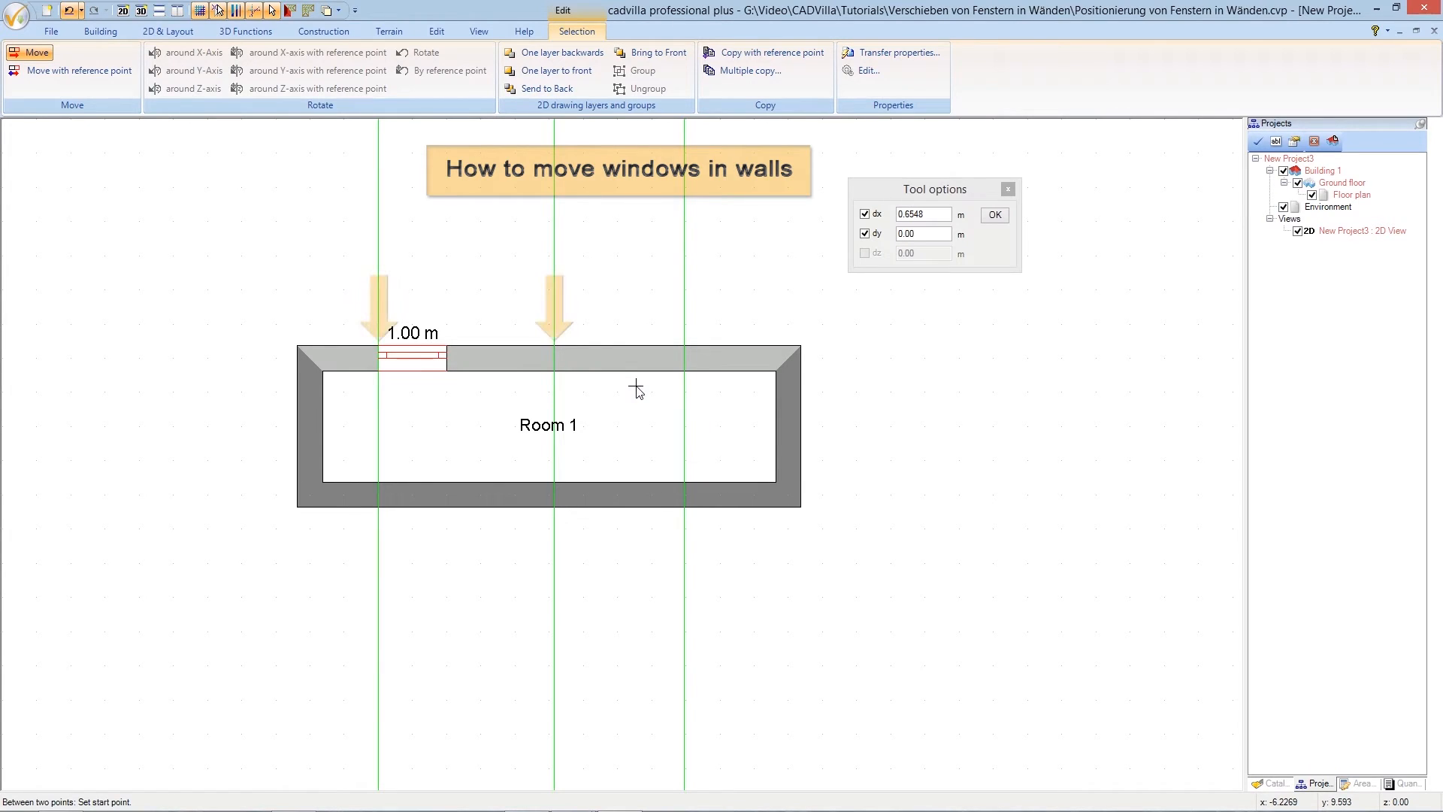
{"action": "left_click", "coordinate": [380, 347]}
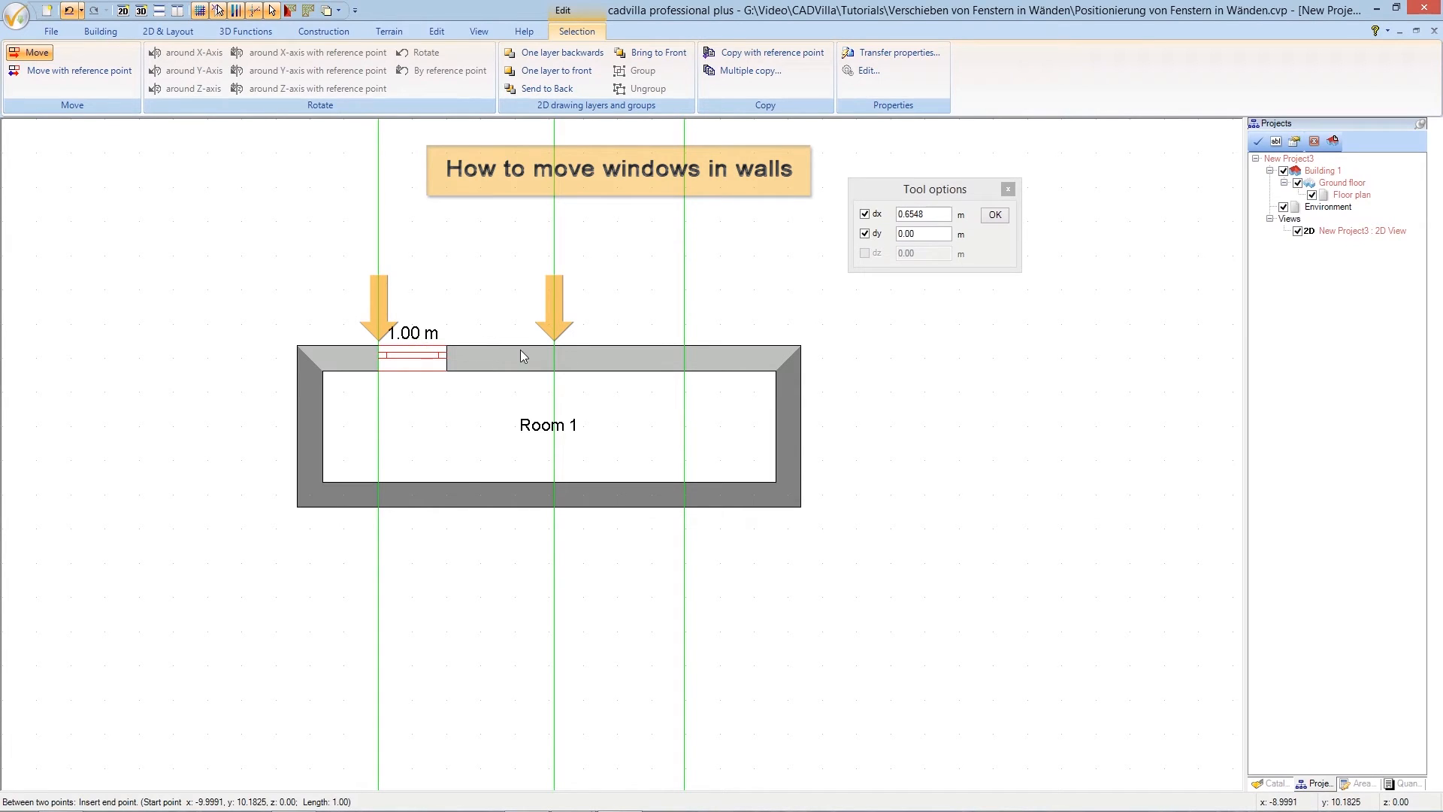
{"action": "left_click", "coordinate": [556, 347]}
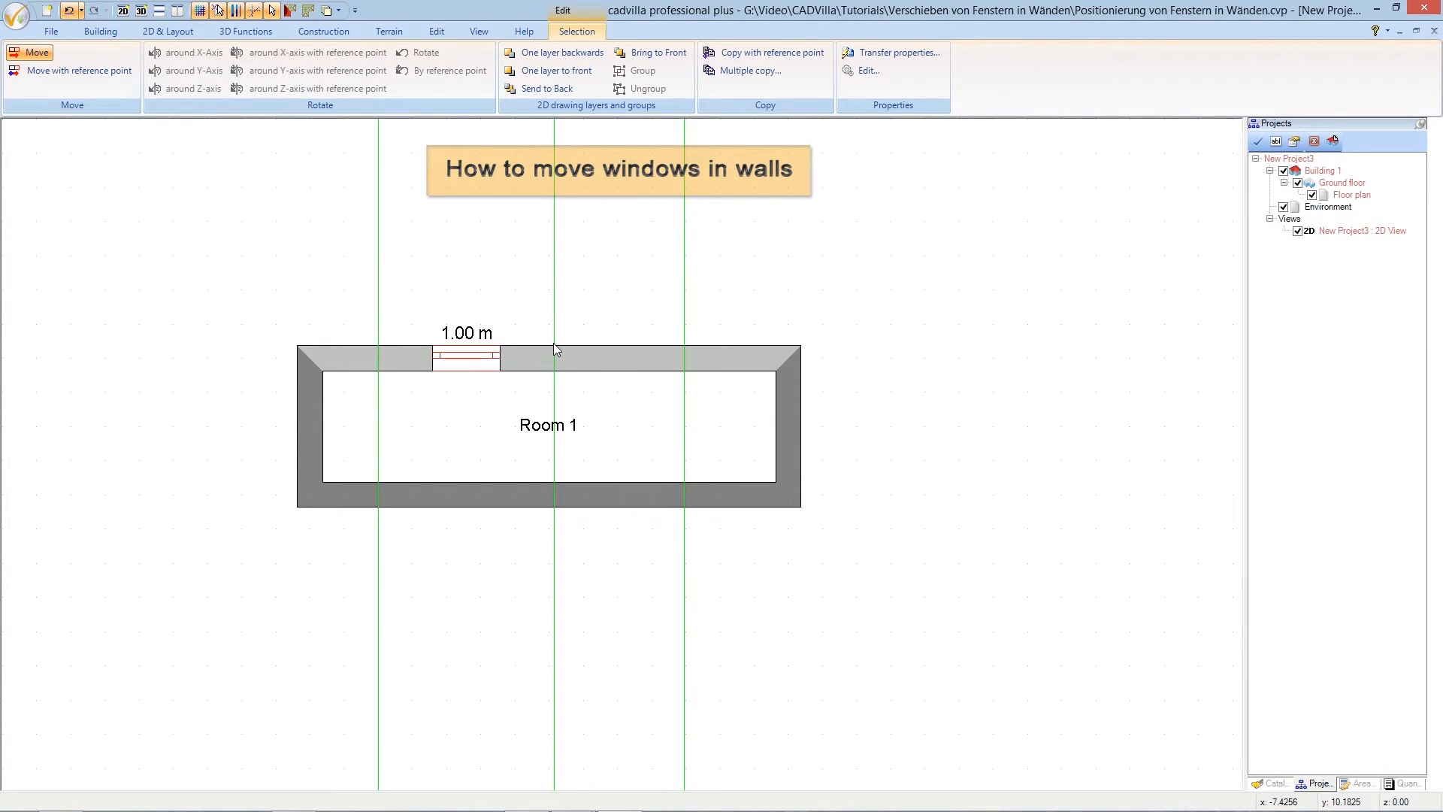
{"action": "key", "text": "Escape"}
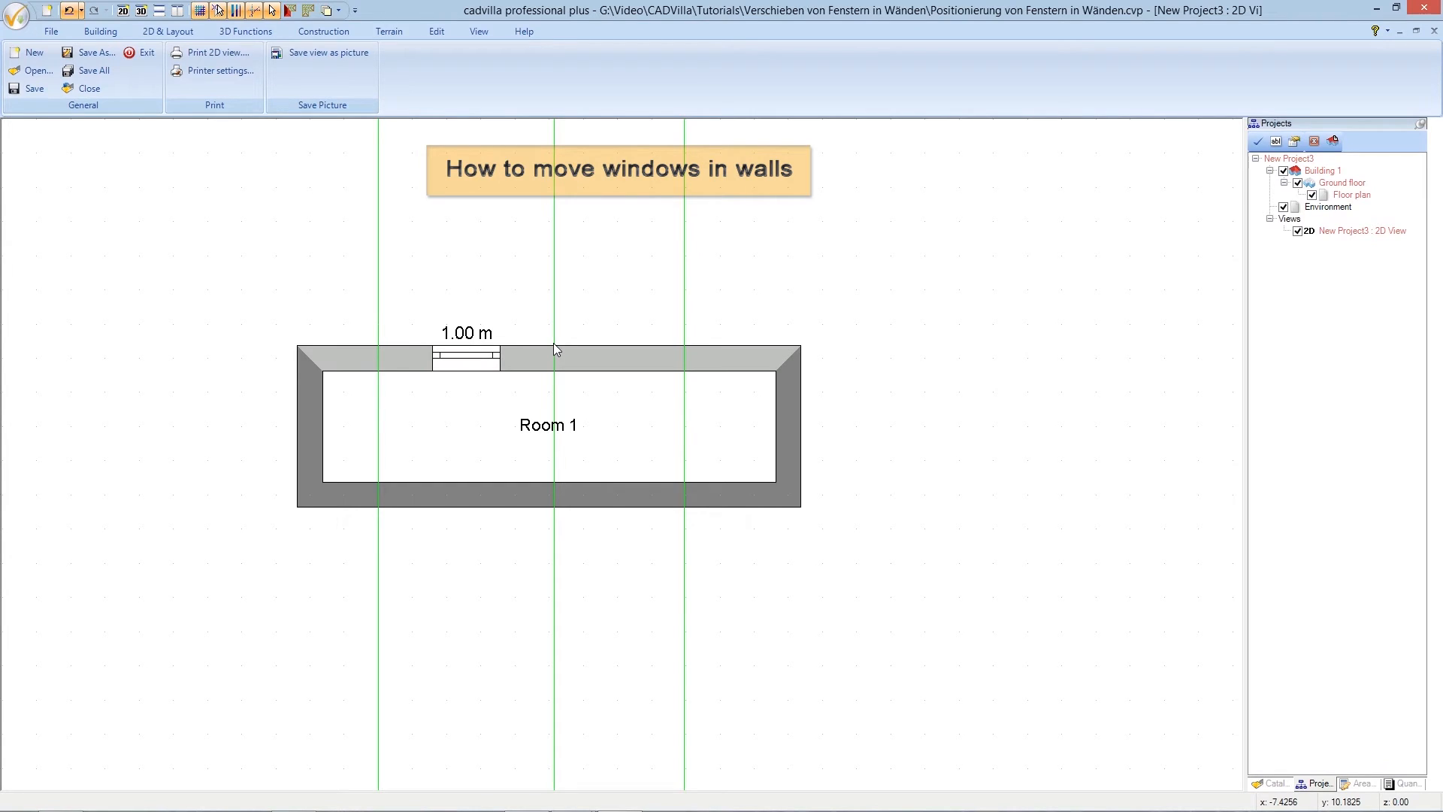
- Move the upper wall's window so its right edge lies 4 m from the room's outer upper-left corner, using Point with distance
{"action": "left_click", "coordinate": [482, 377]}
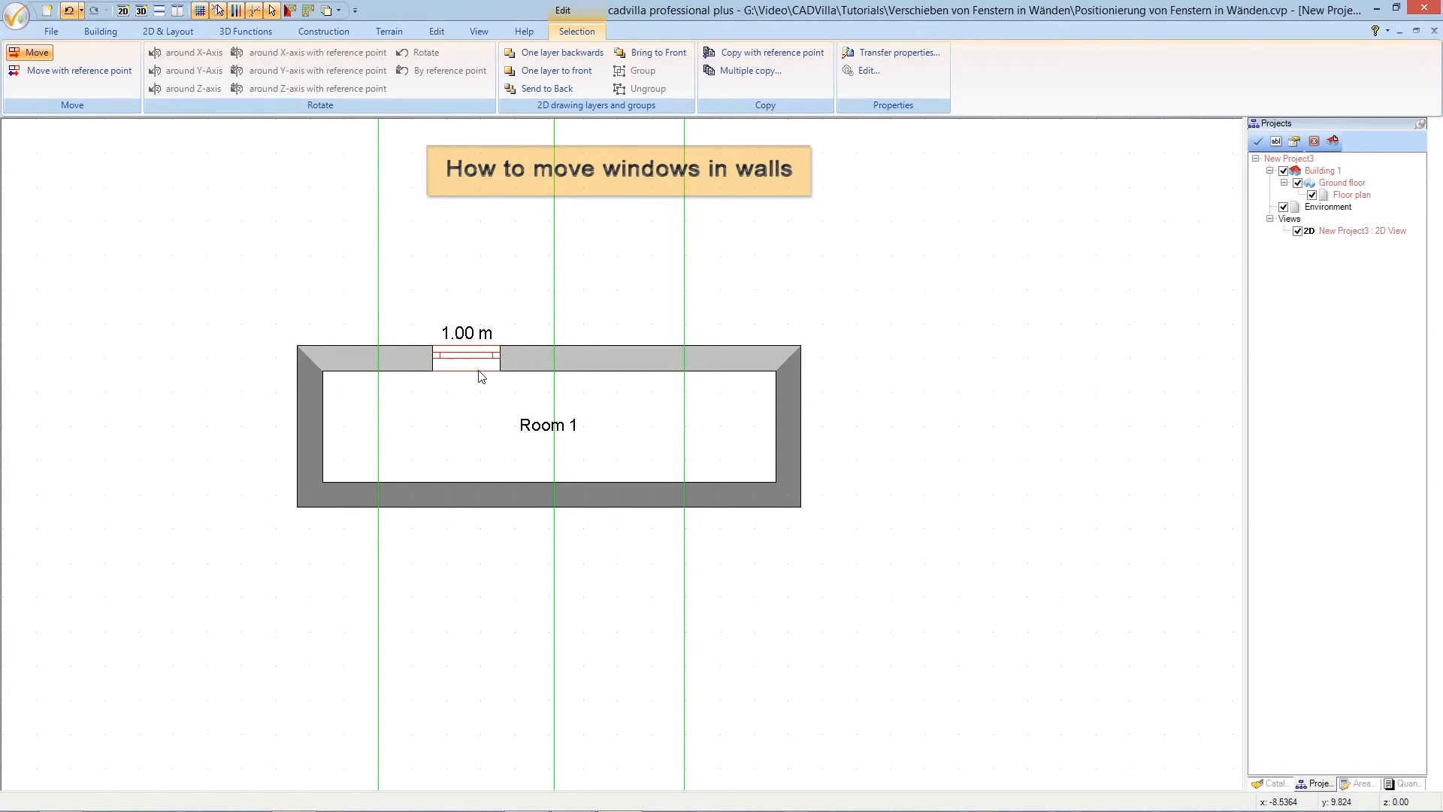
{"action": "left_click", "coordinate": [40, 55]}
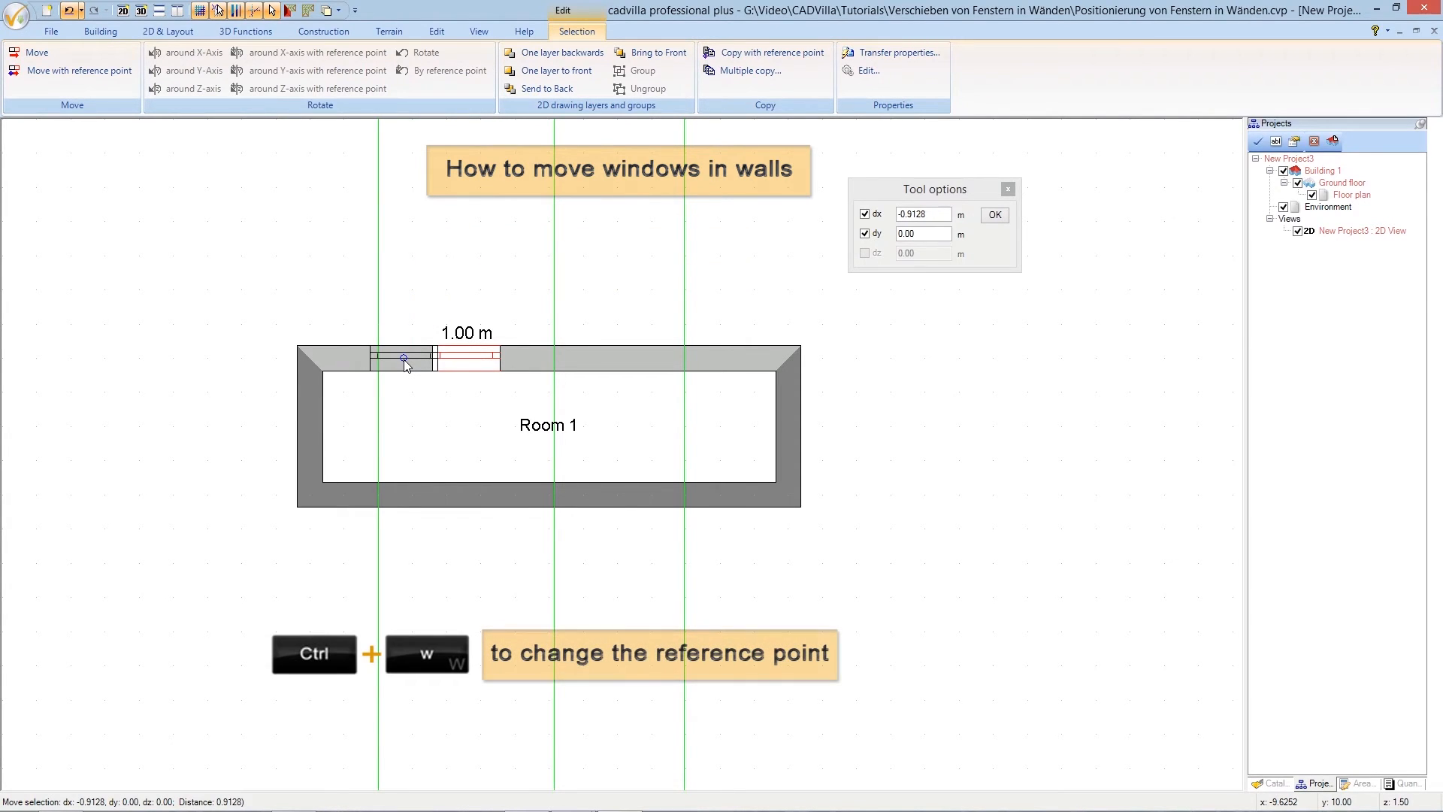
{"action": "key", "text": "ctrl+w"}
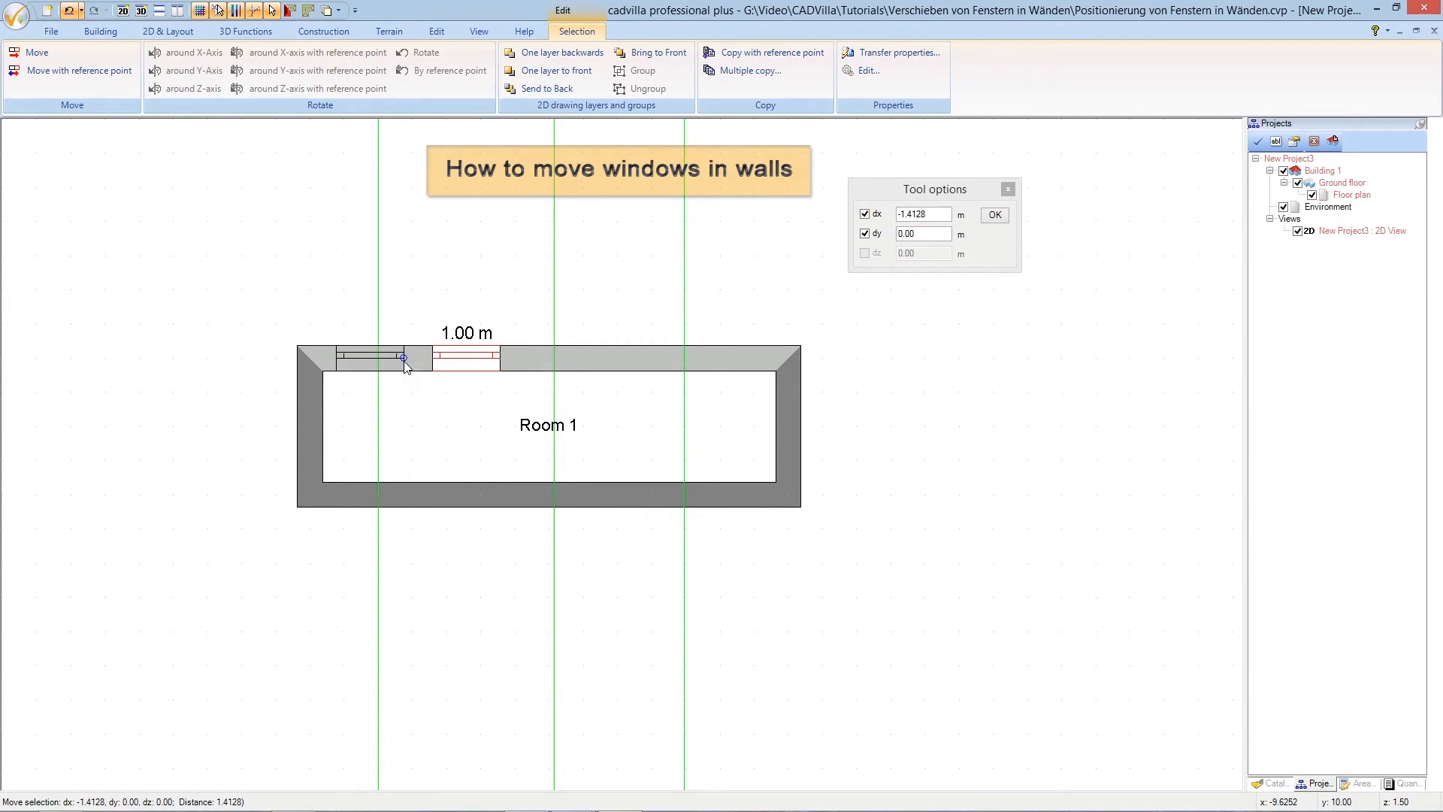
{"action": "right_click", "coordinate": [405, 362]}
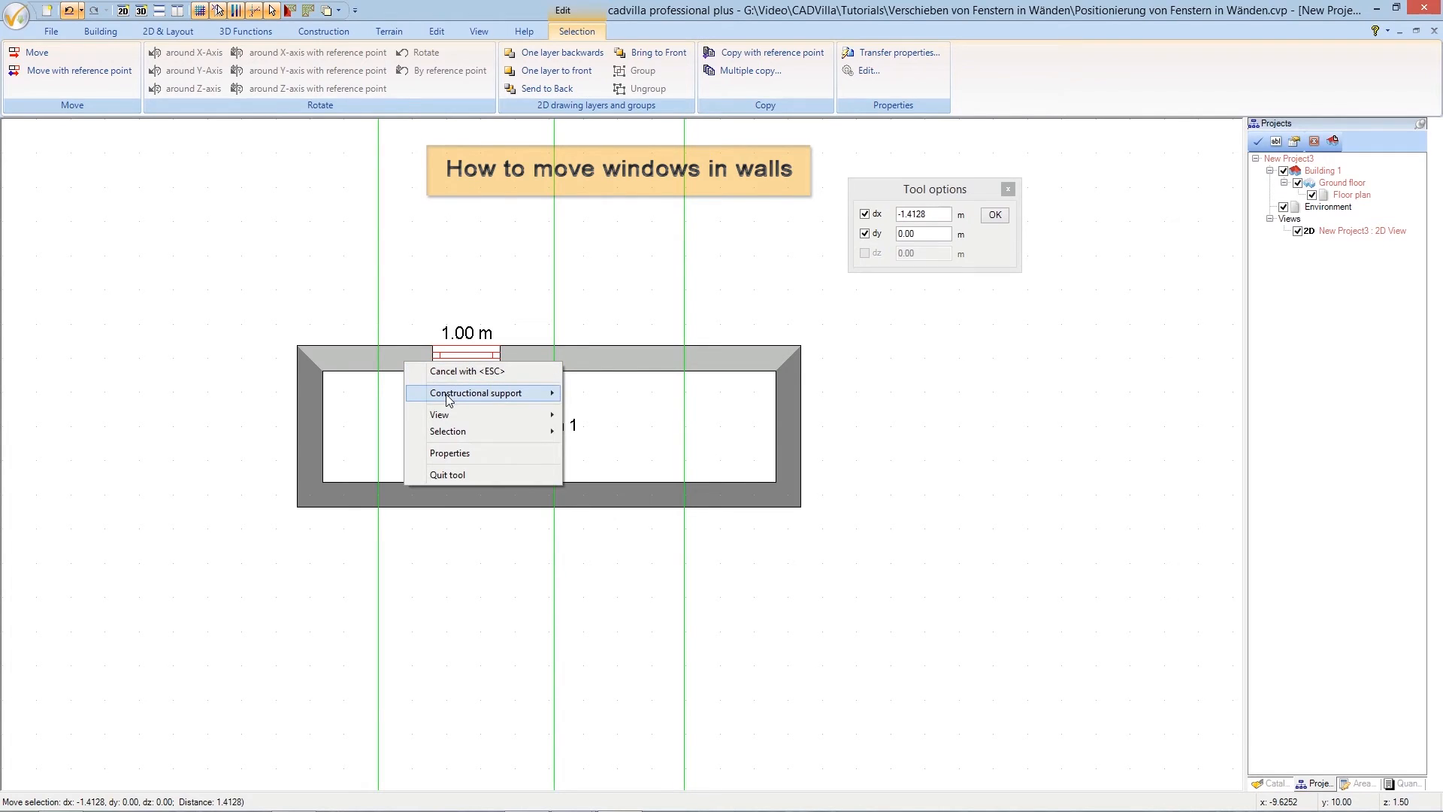
{"action": "mouse_move", "coordinate": [451, 398]}
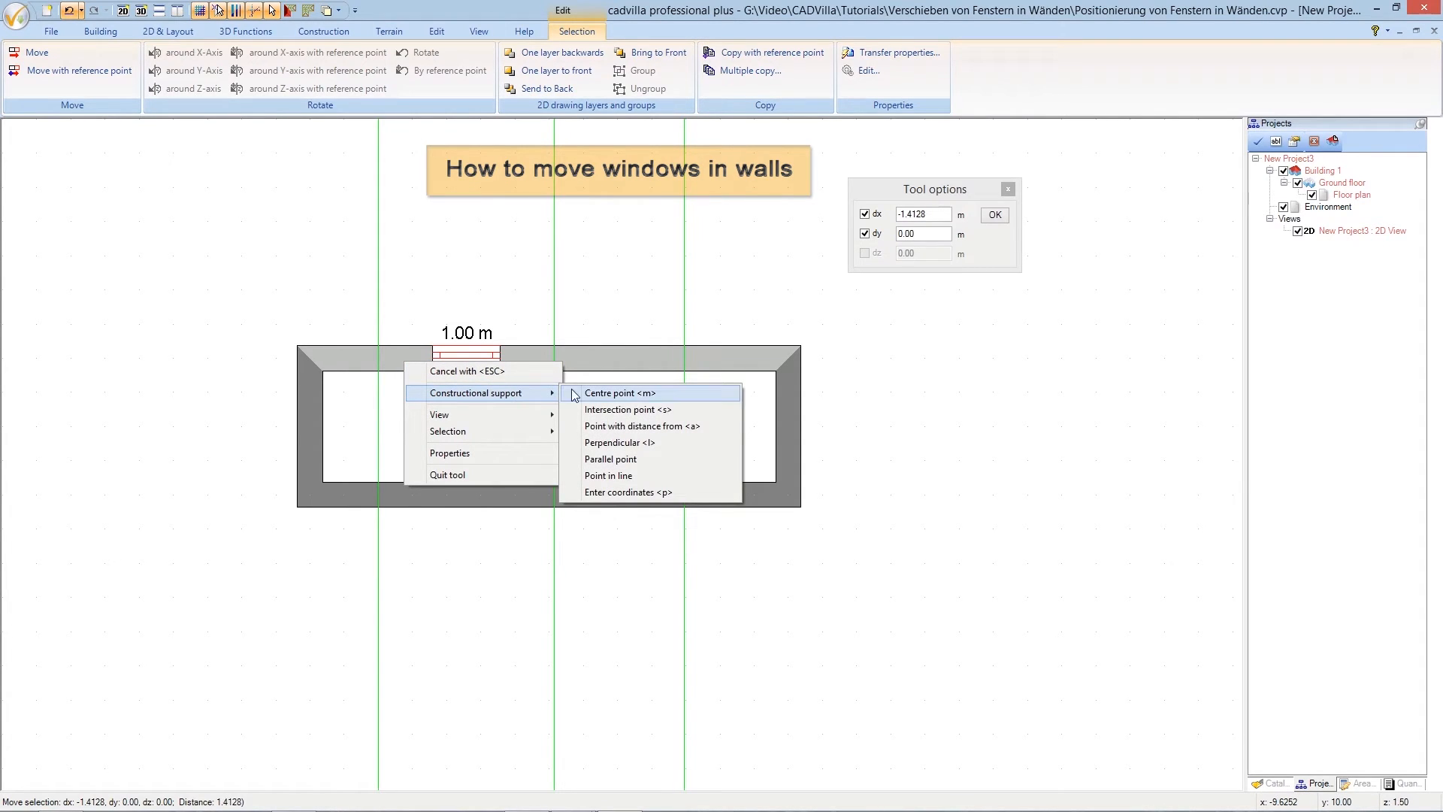
{"action": "left_click", "coordinate": [615, 426]}
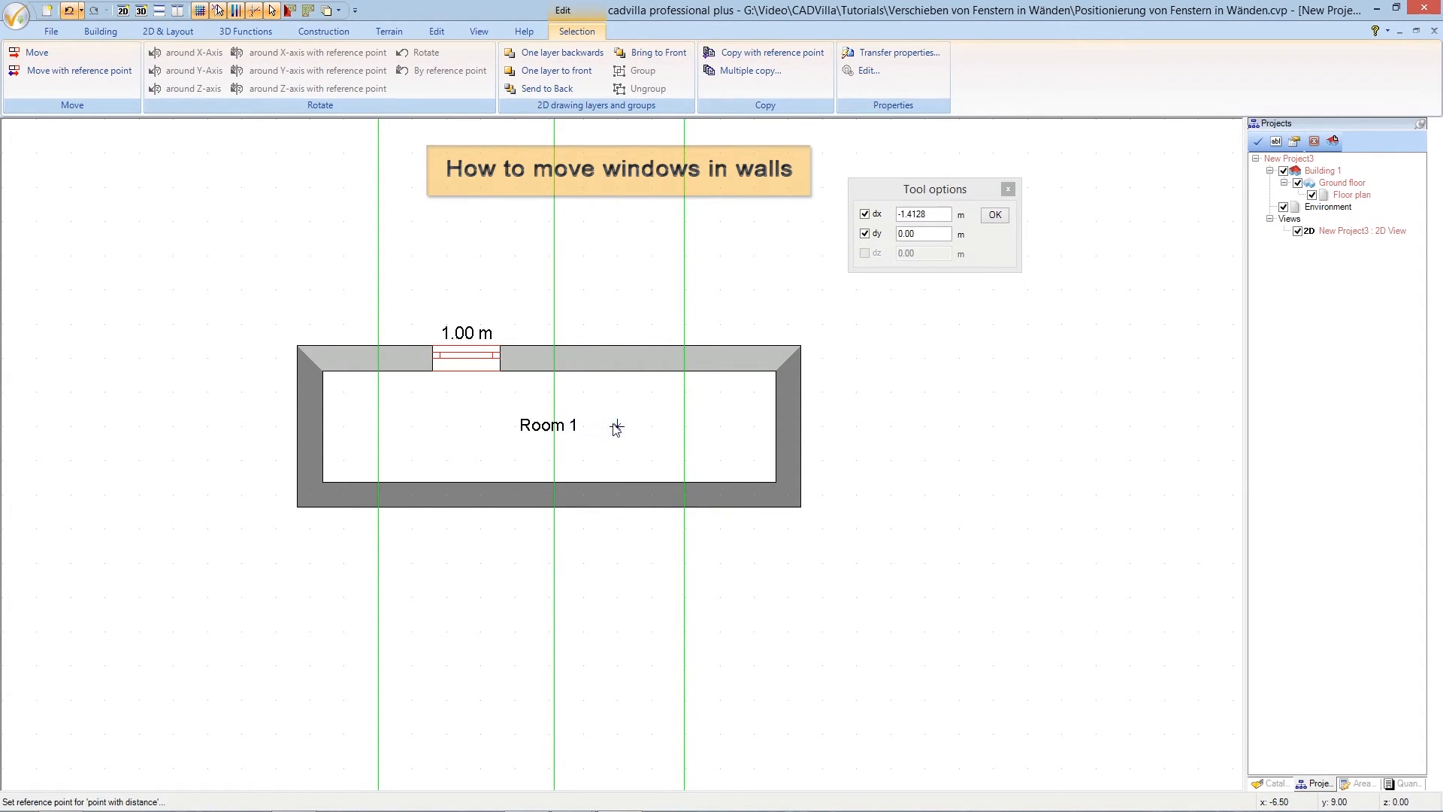
{"action": "left_click", "coordinate": [301, 345]}
{"action": "left_click", "coordinate": [529, 345]}
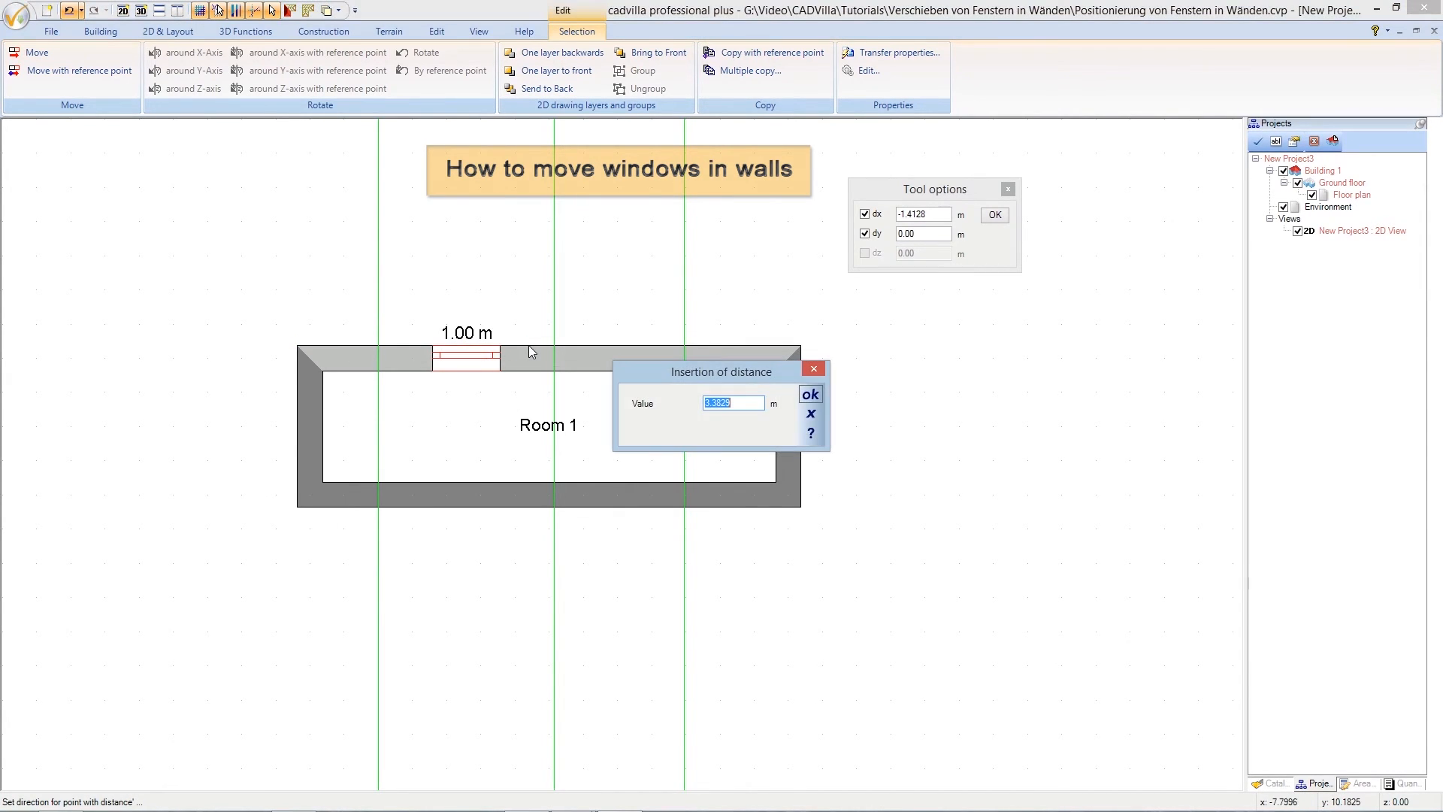
{"action": "type", "text": "4"}
{"action": "left_click", "coordinate": [811, 395]}
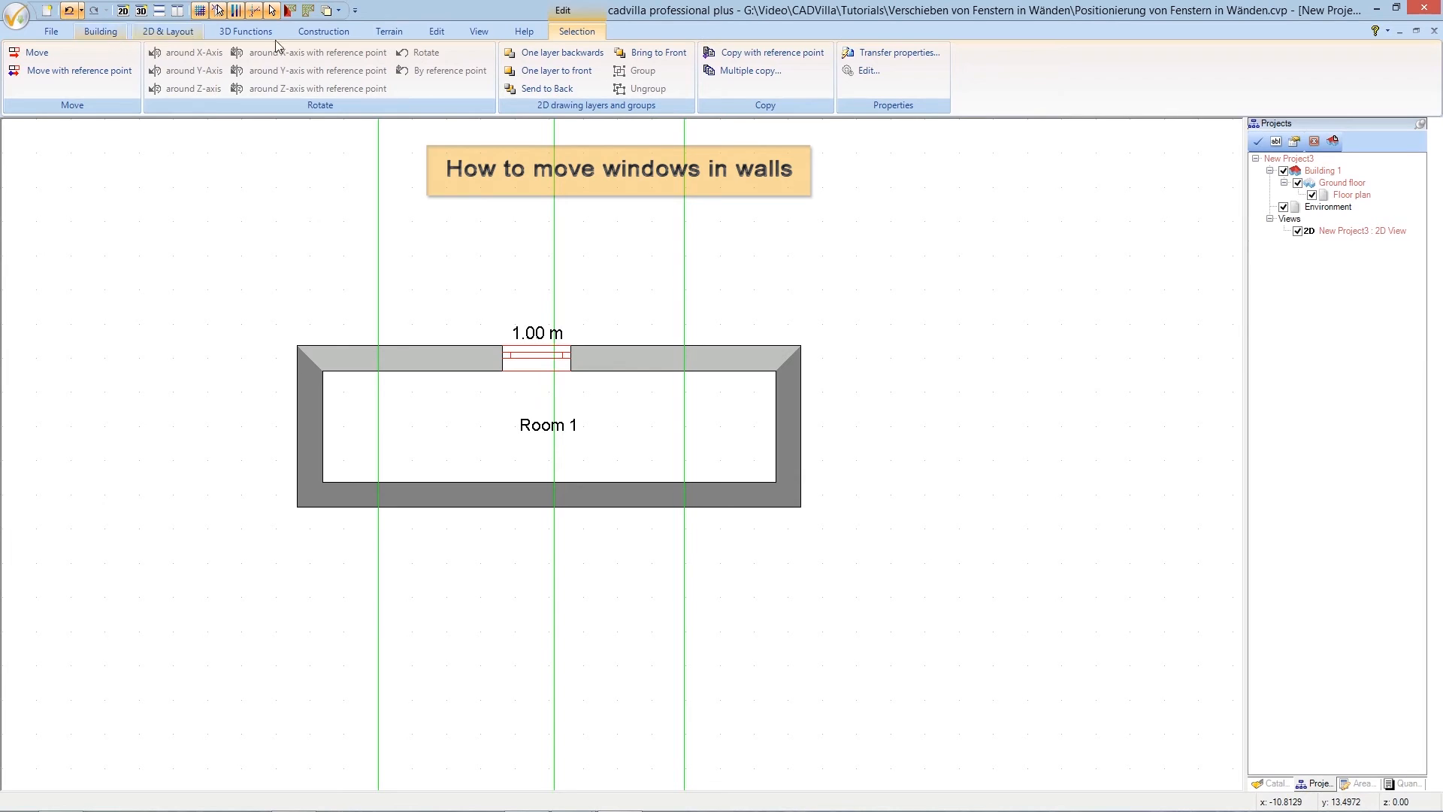
- Measure the distance between the outer upper-left corner of the room and the window's upper-right corner
{"action": "left_click", "coordinate": [170, 34]}
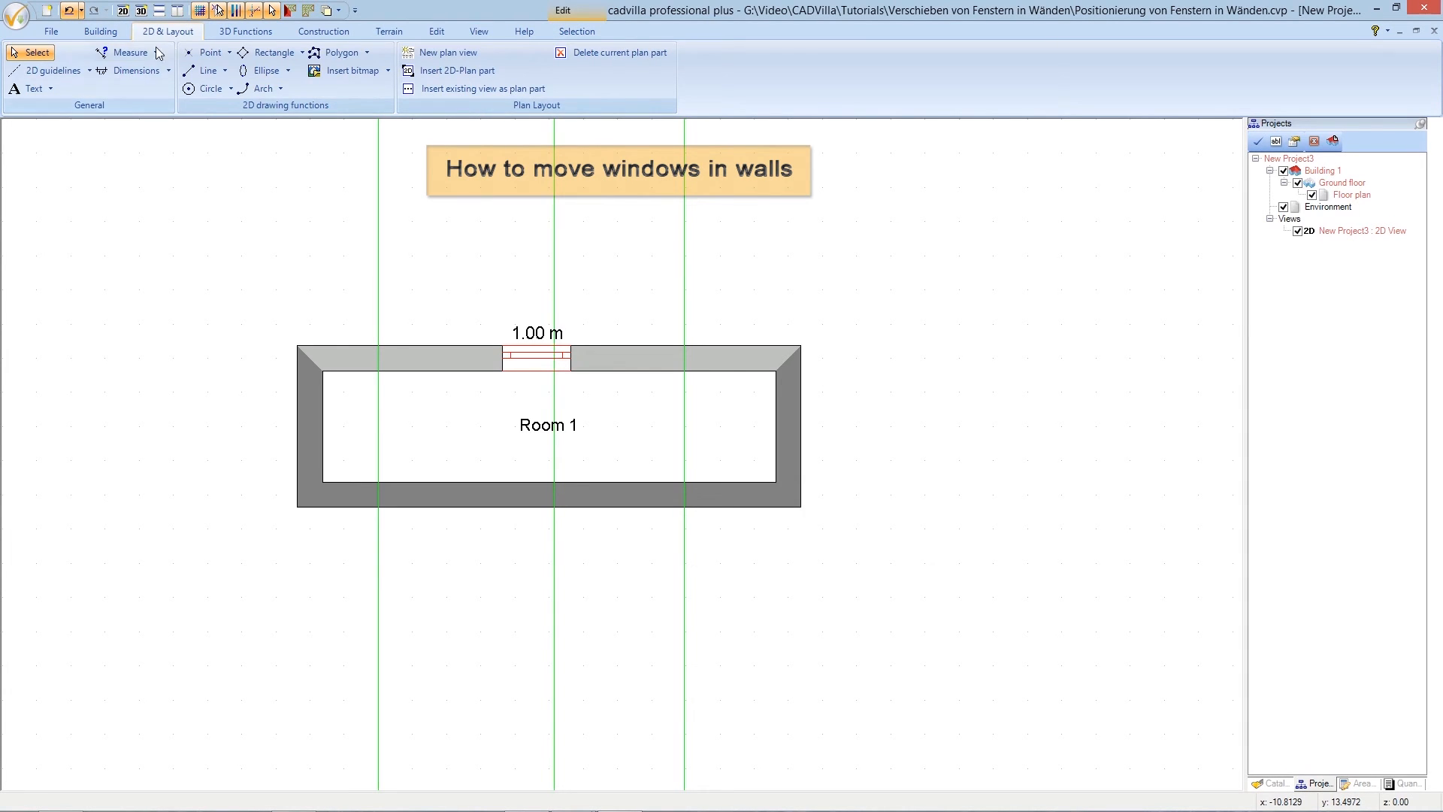
{"action": "left_click", "coordinate": [143, 53]}
{"action": "left_click", "coordinate": [146, 74]}
{"action": "left_click", "coordinate": [333, 348]}
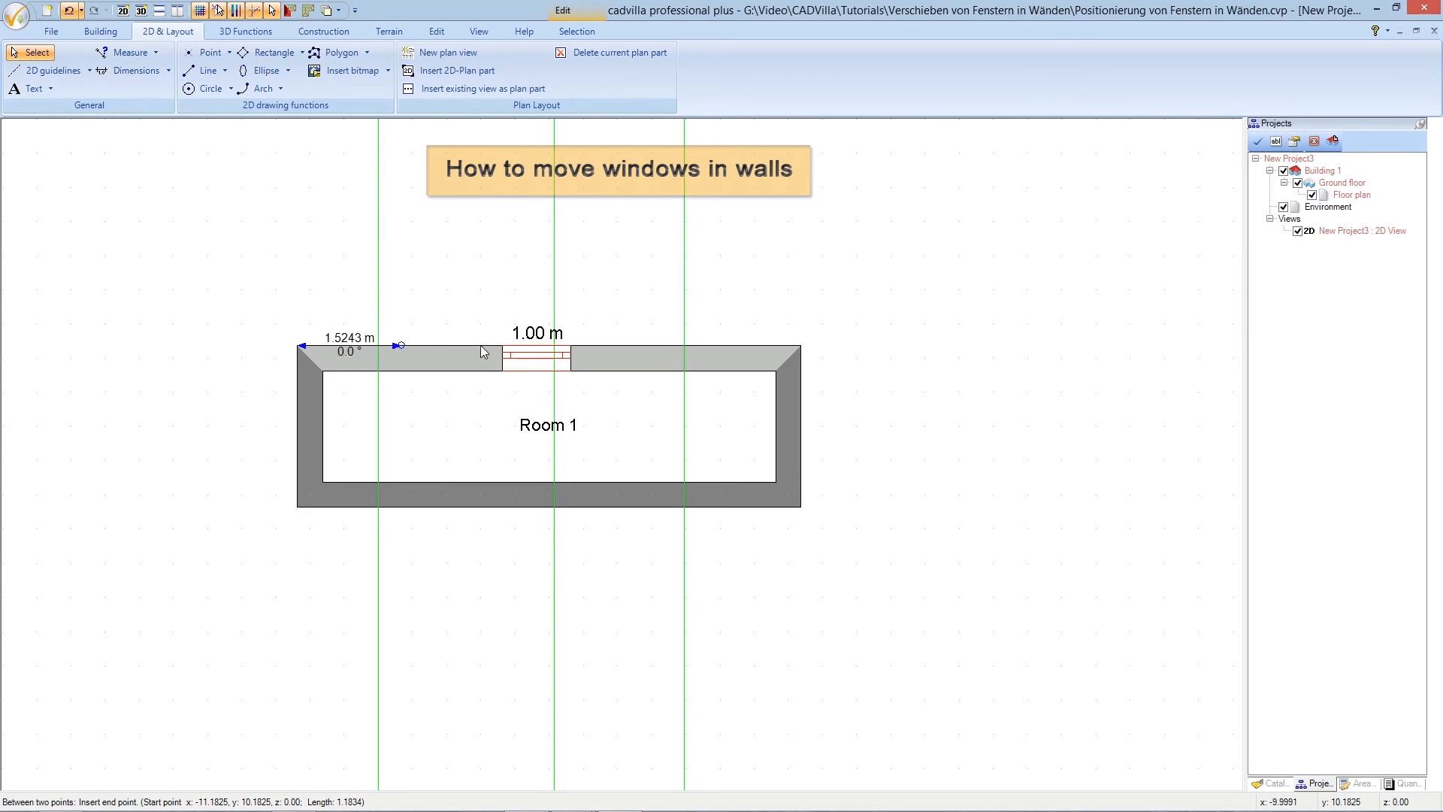
{"action": "left_click", "coordinate": [570, 345]}
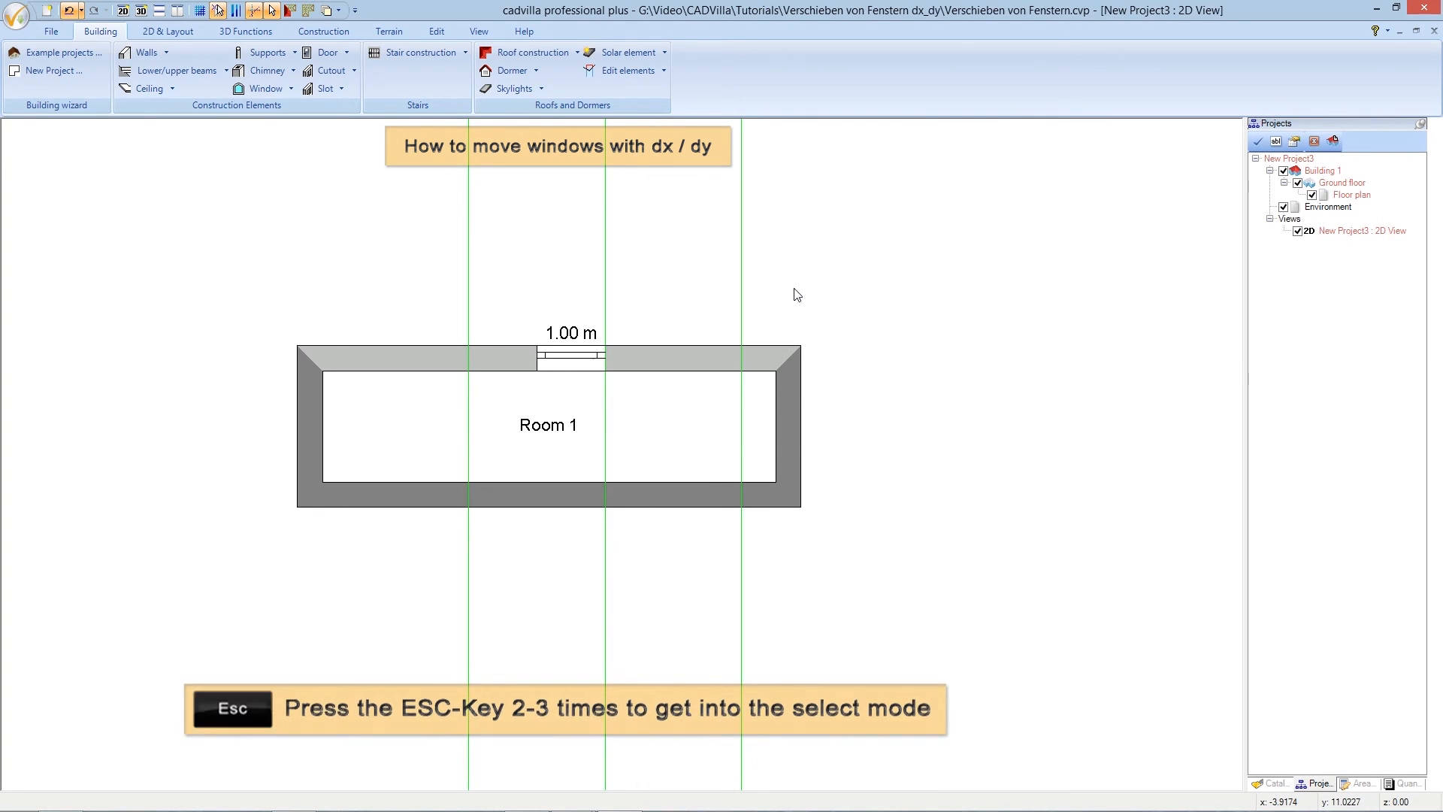
- Move the upper wall's window to the right by setting dx to 2 m and dy to 0
{"action": "left_click", "coordinate": [586, 359]}
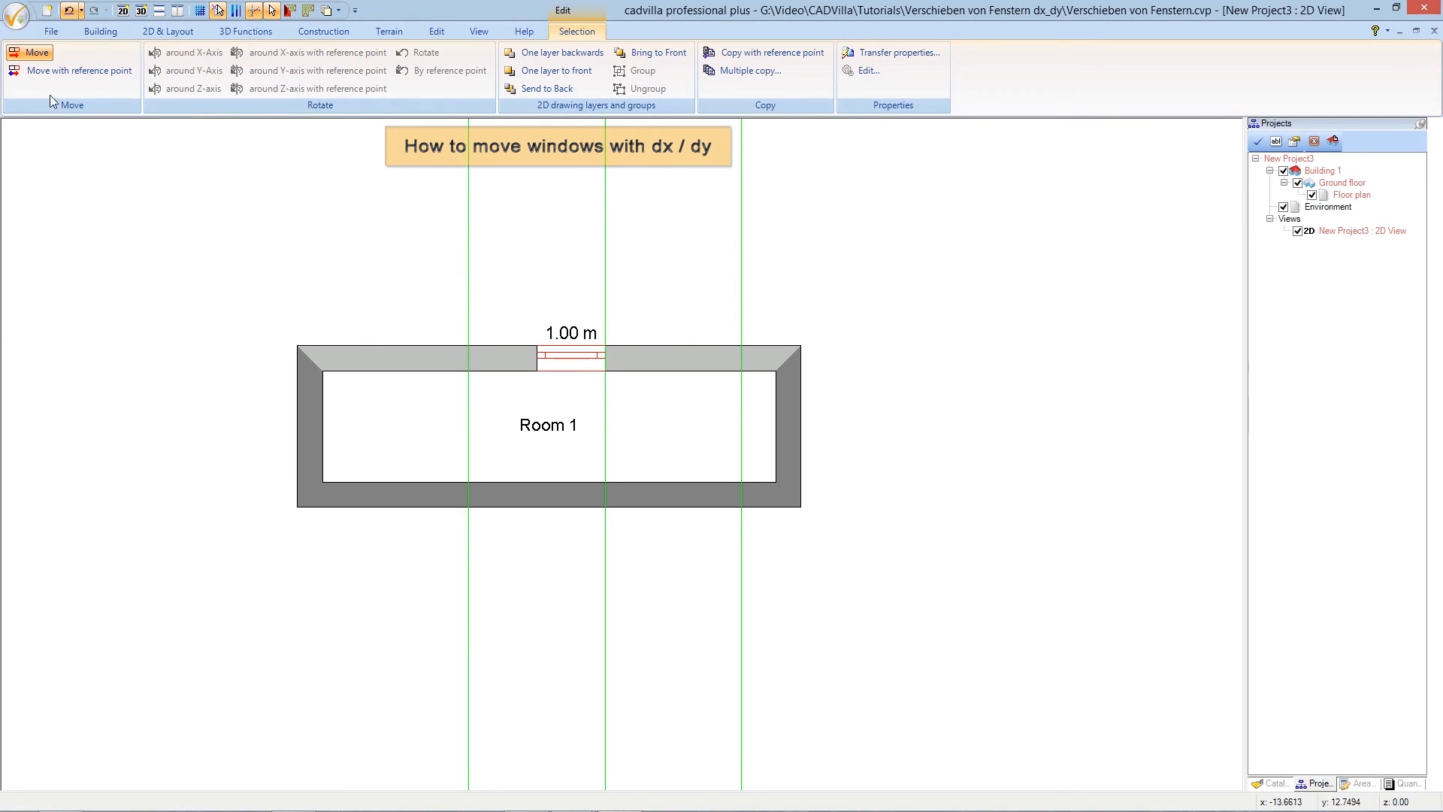
{"action": "left_click", "coordinate": [36, 53]}
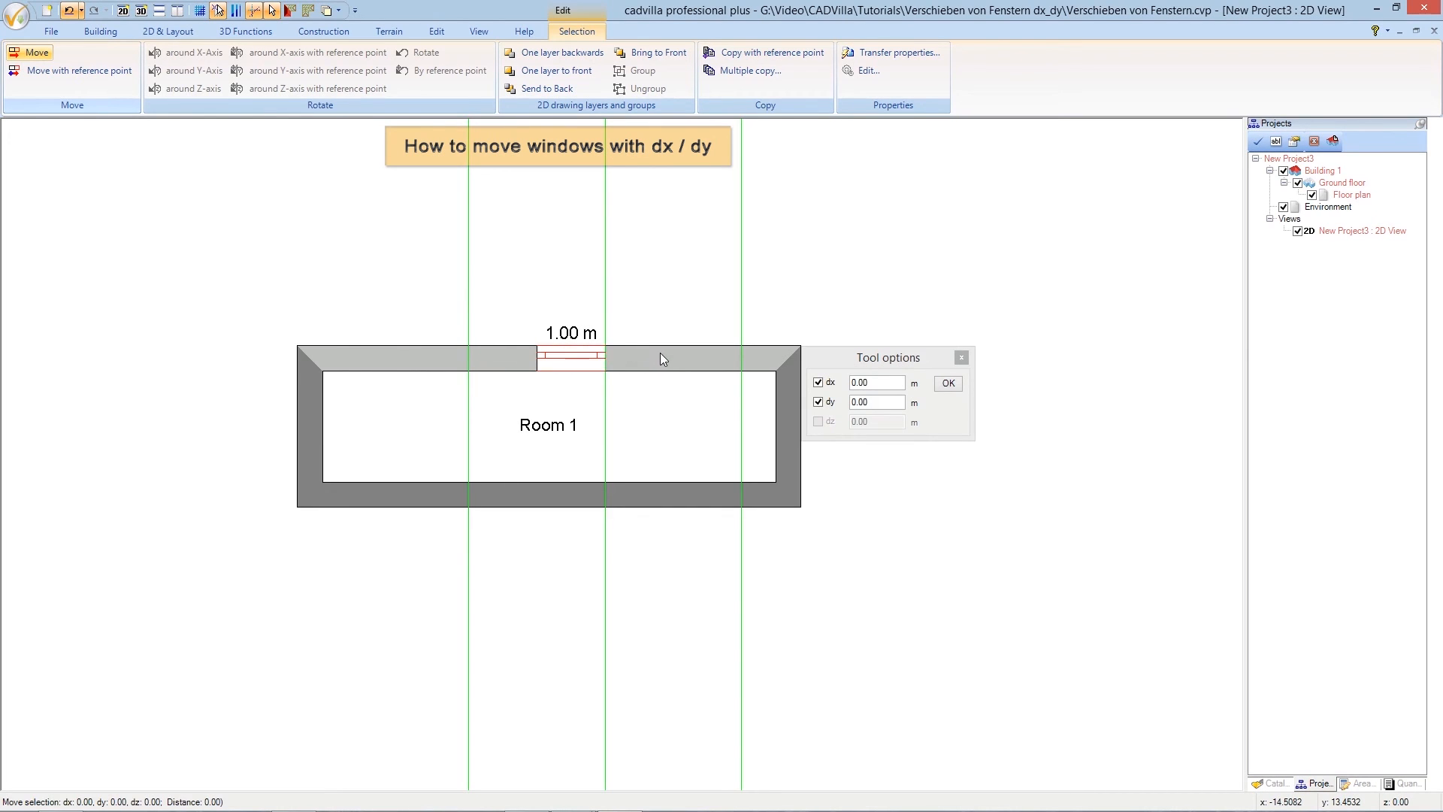
{"action": "key", "text": "space"}
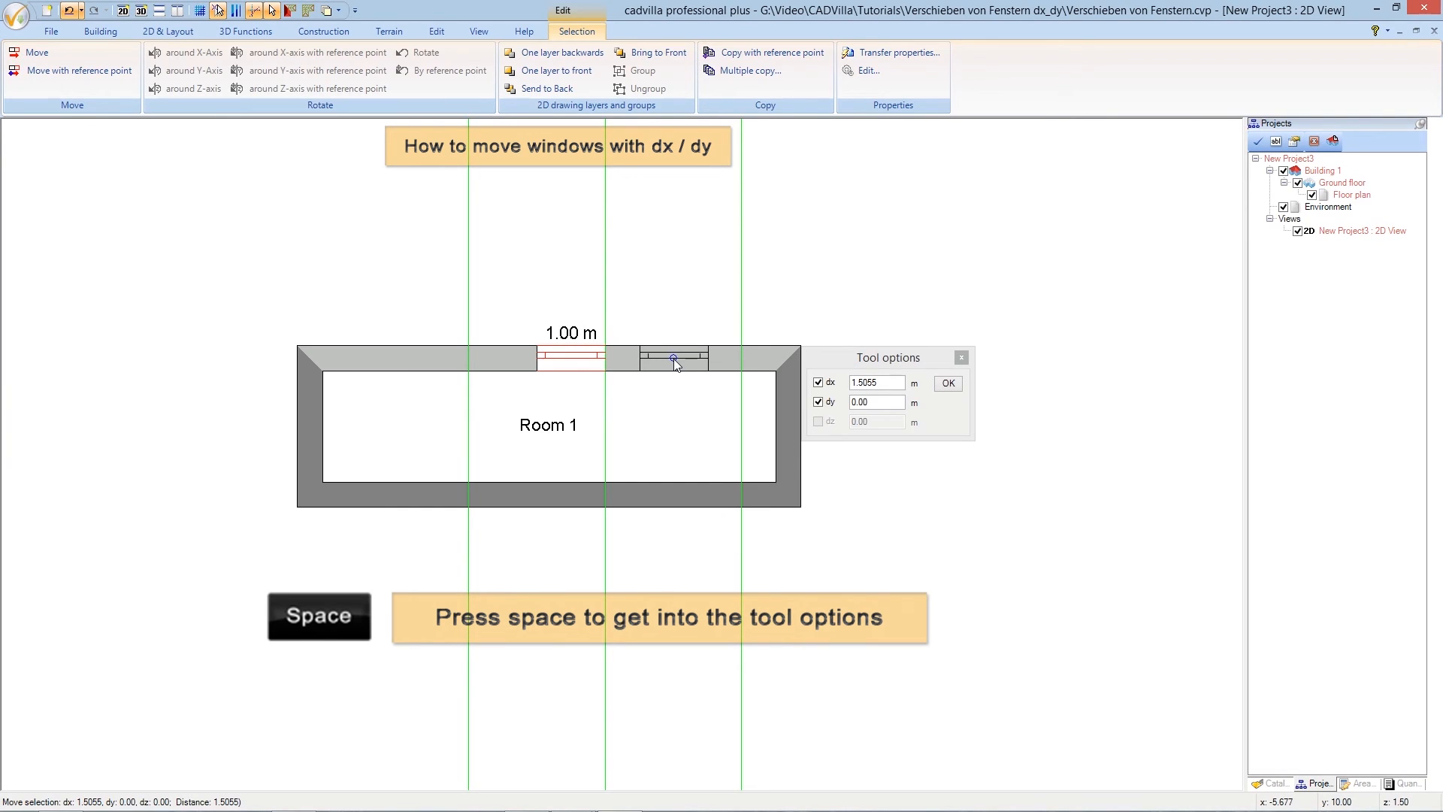
{"action": "key", "text": "space"}
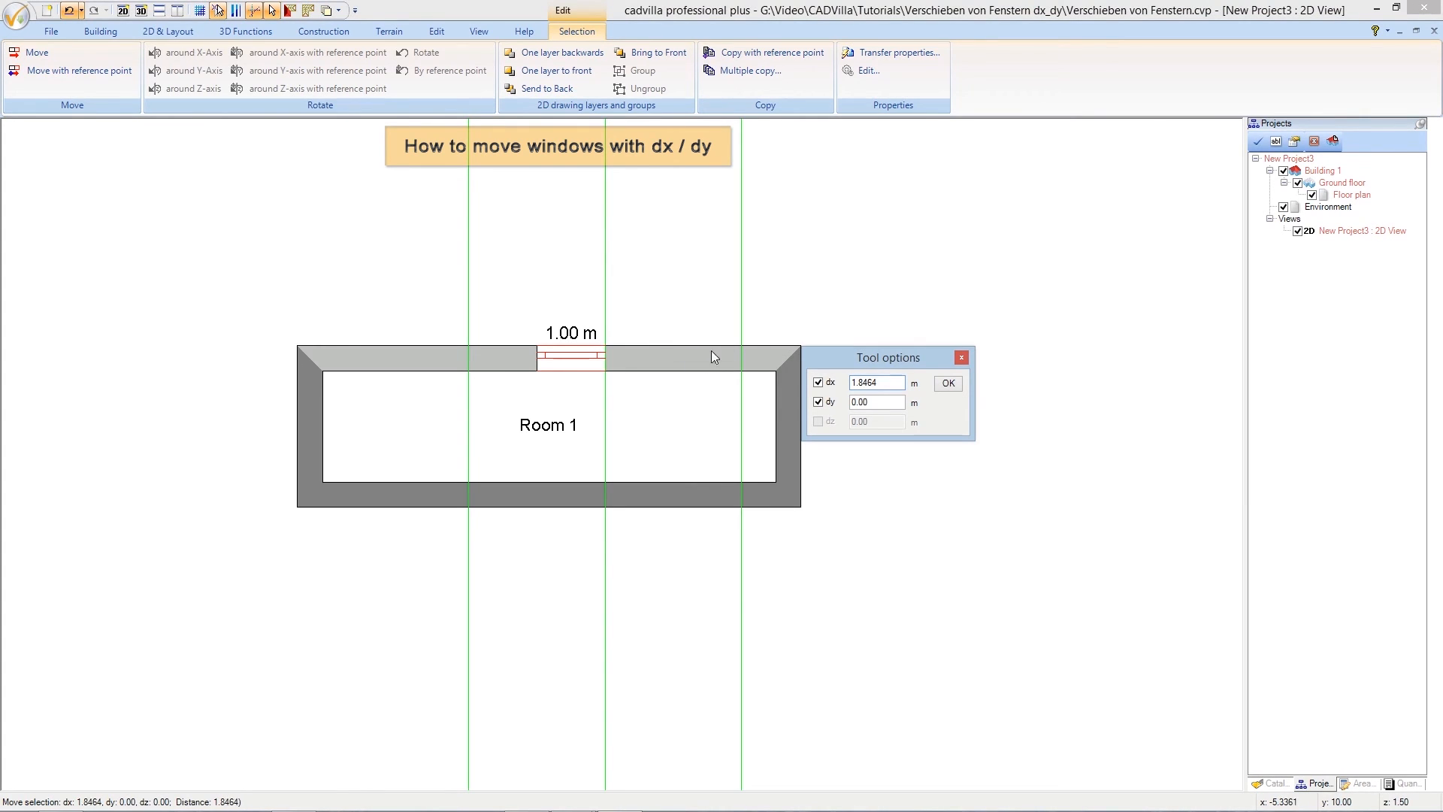
{"action": "double_click", "coordinate": [877, 382]}
{"action": "type", "text": "2"}
{"action": "double_click", "coordinate": [865, 402]}
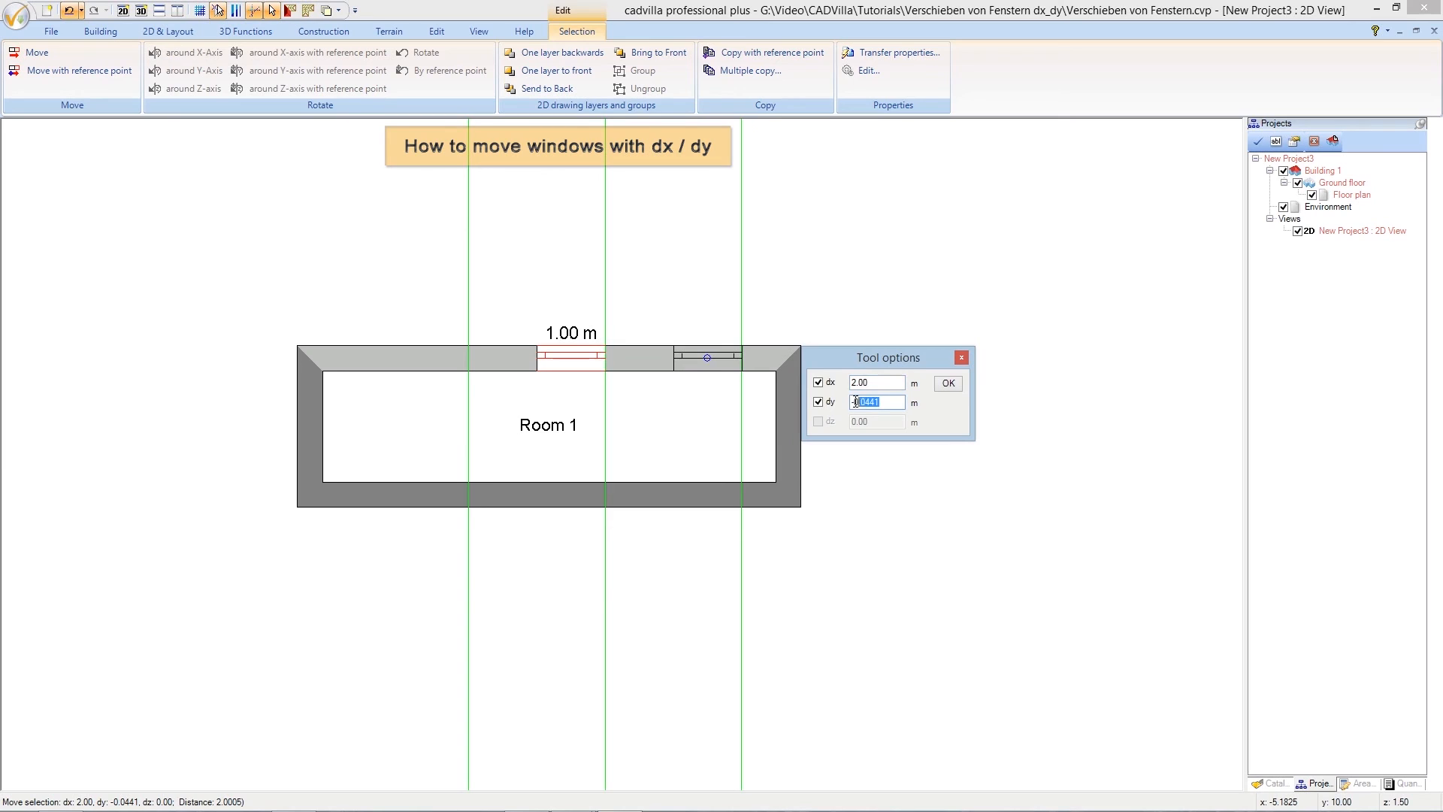
{"action": "type", "text": "0"}
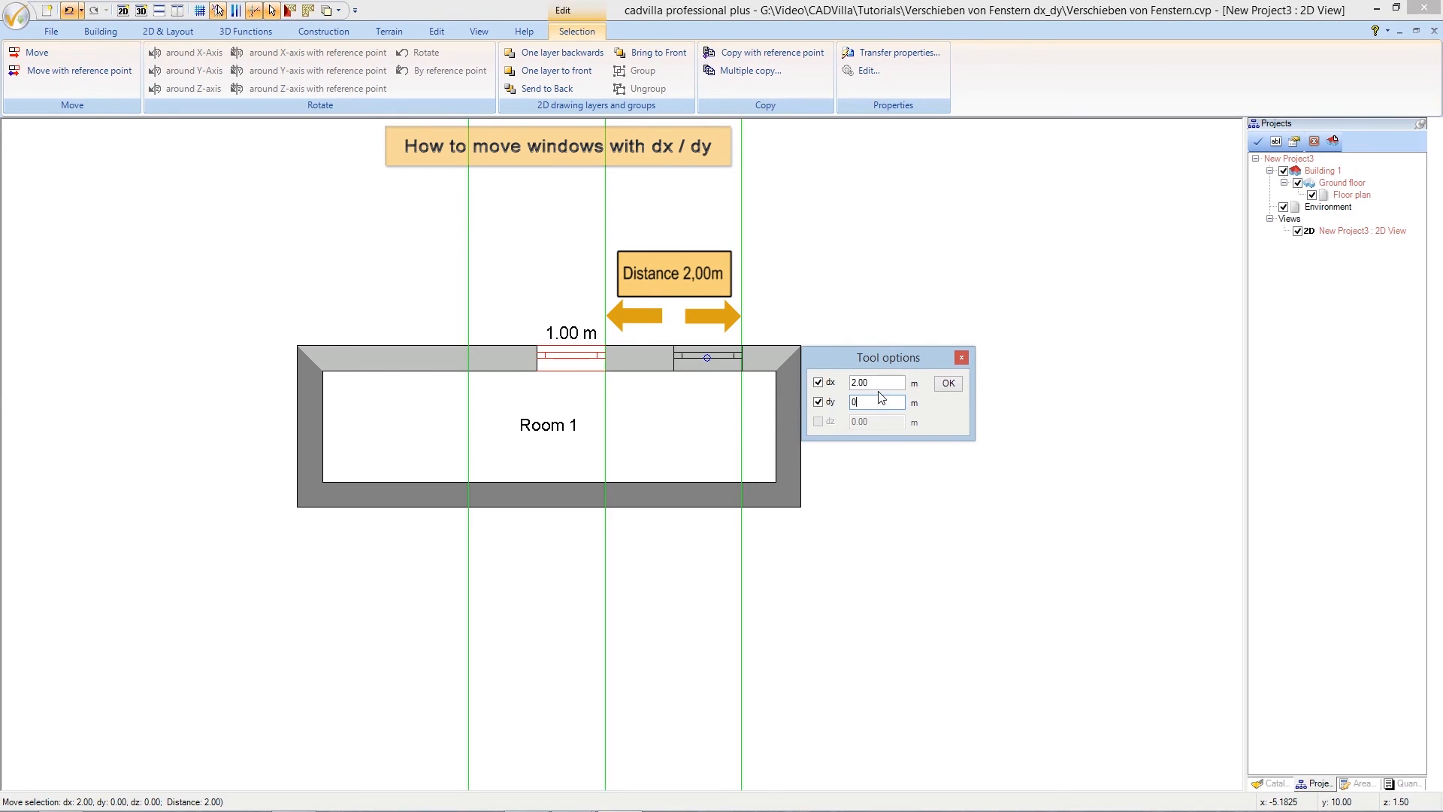
{"action": "left_click", "coordinate": [949, 384]}
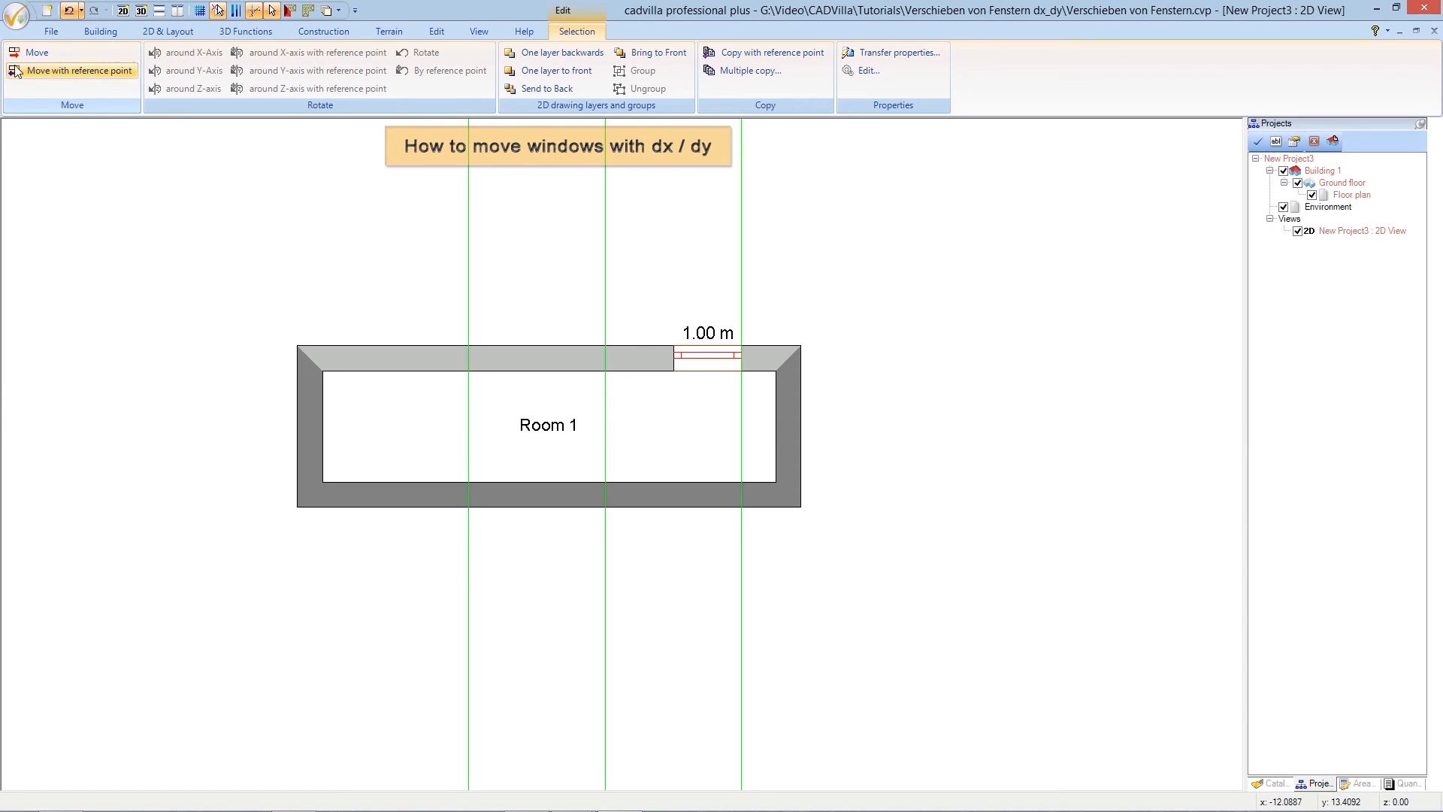
- Move the window back to the left by setting dx to -2 m and dy to 0
{"action": "left_click", "coordinate": [36, 53]}
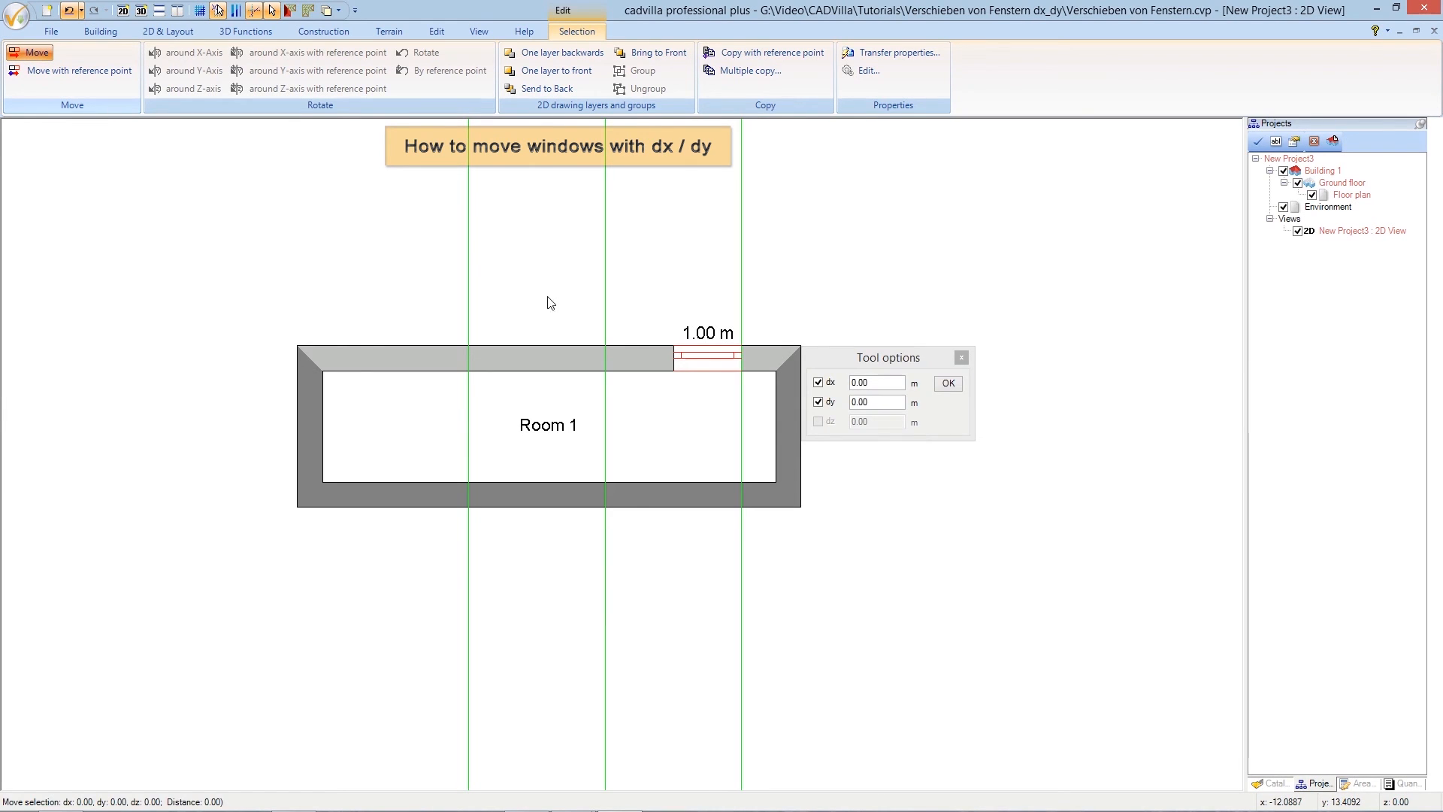
{"action": "key", "text": "space"}
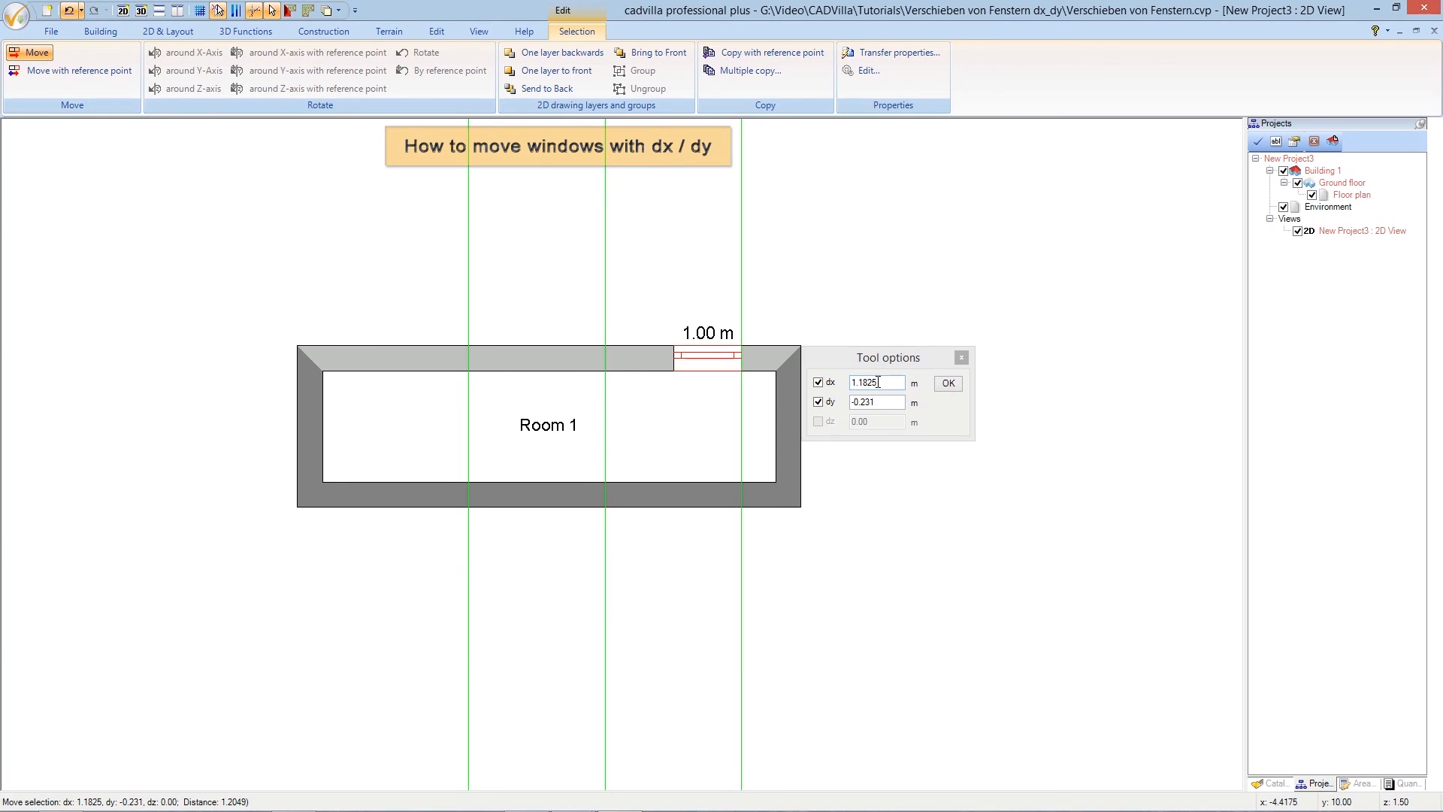
{"action": "left_click_drag", "start_coordinate": [878, 383], "coordinate": [850, 382]}
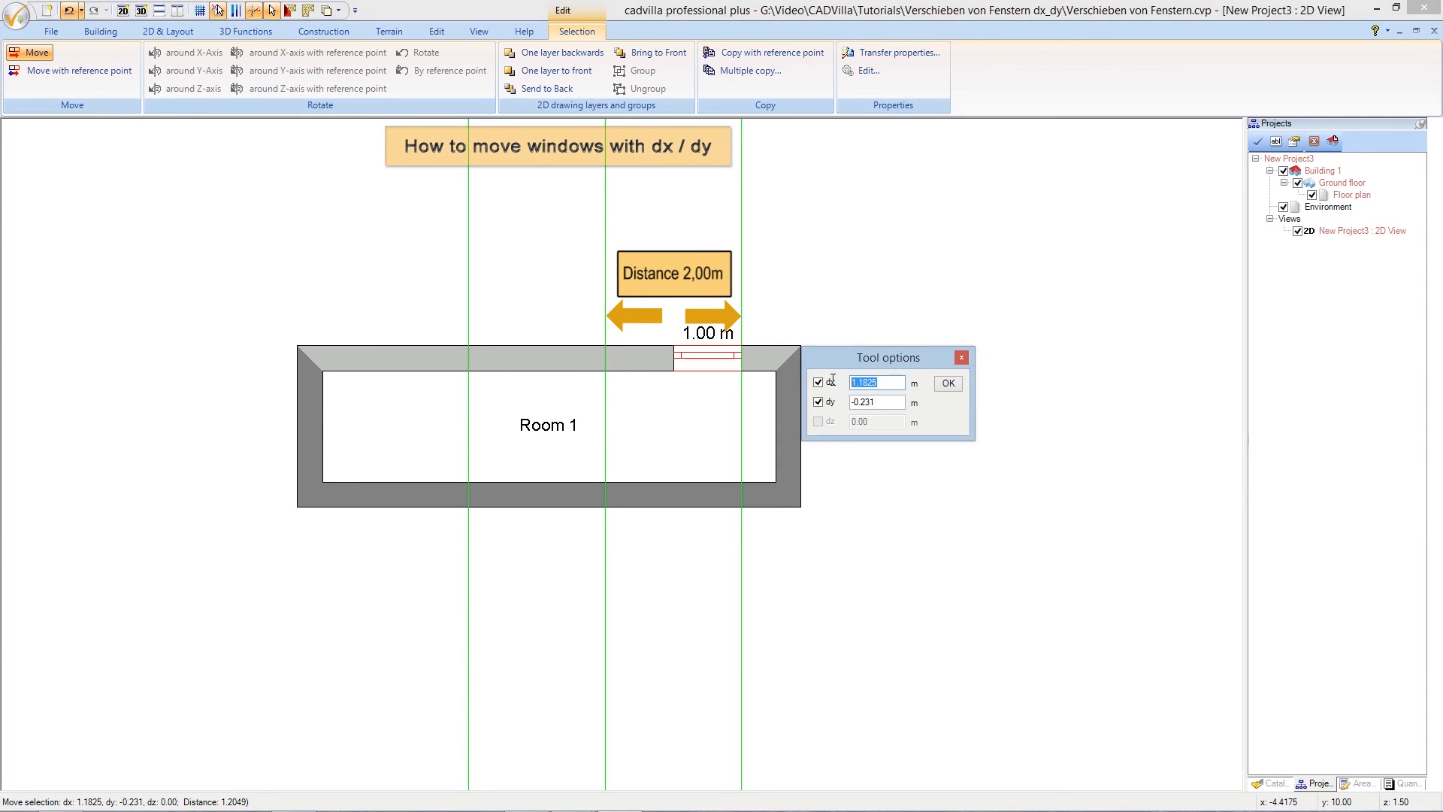
{"action": "type", "text": "-2"}
{"action": "left_click_drag", "start_coordinate": [881, 404], "coordinate": [850, 403]}
{"action": "type", "text": "0"}
{"action": "left_click", "coordinate": [948, 384]}
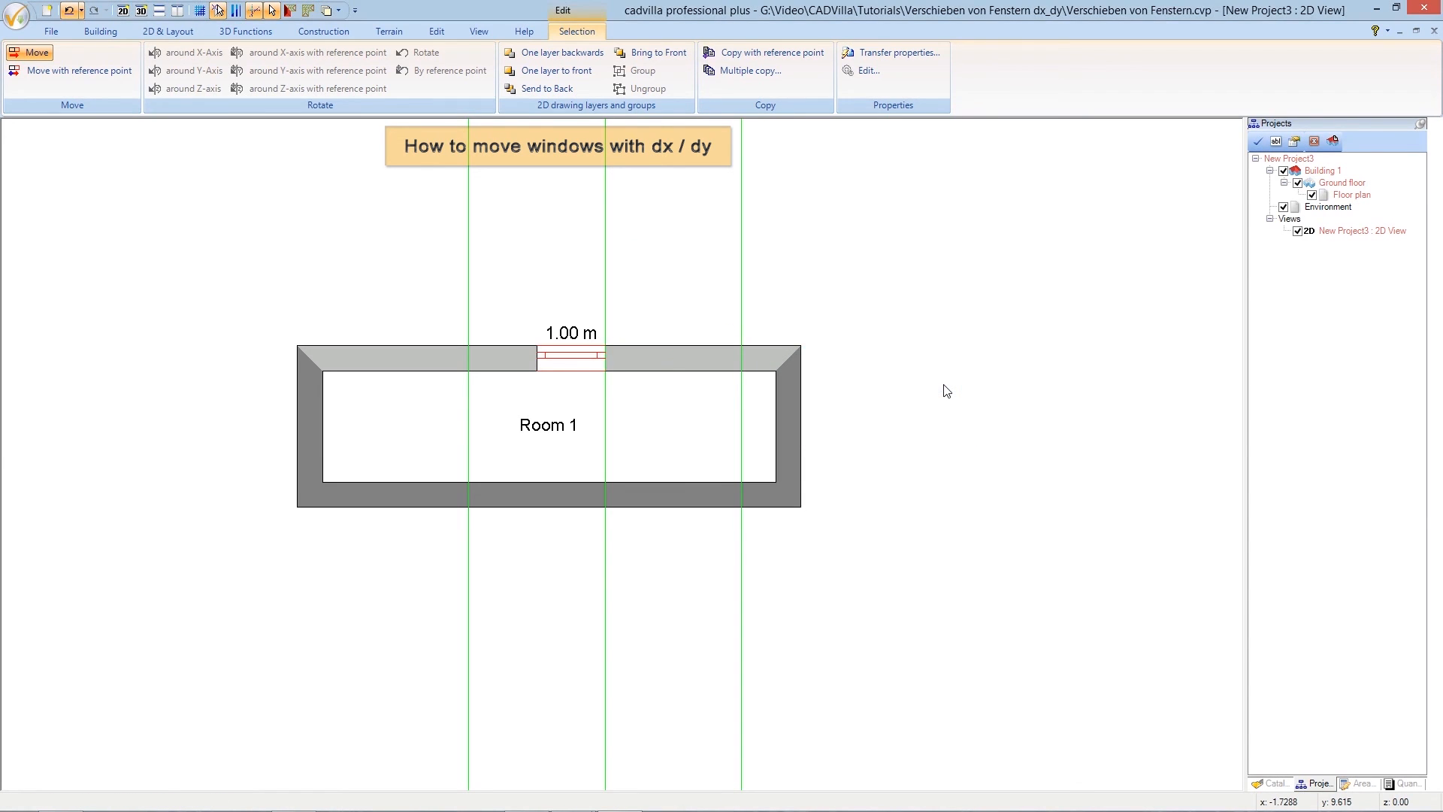